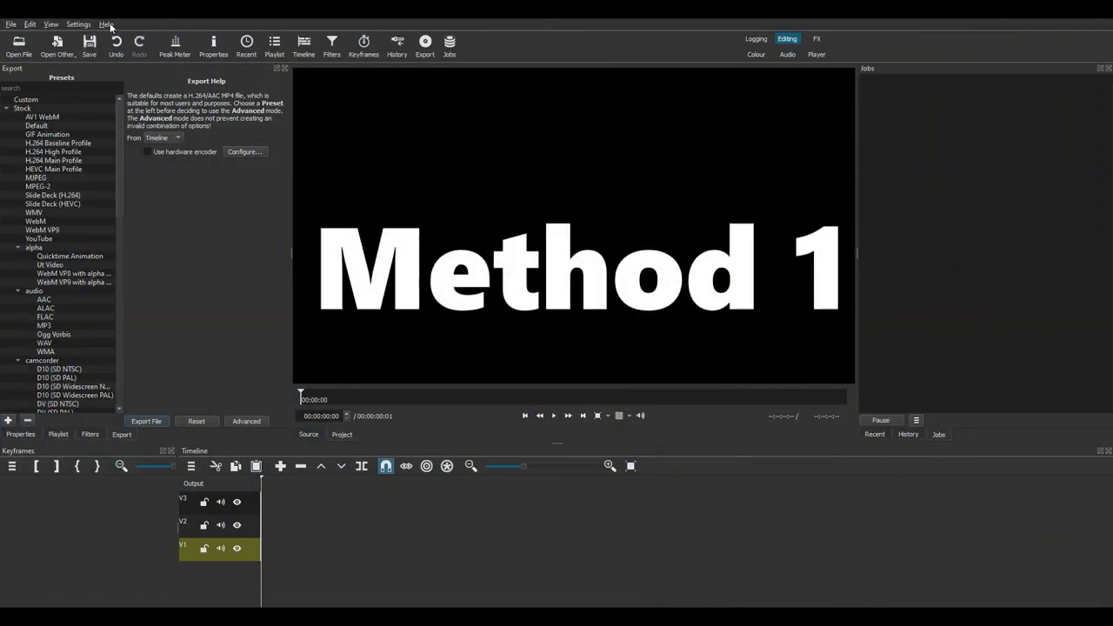
Check Shotcut's version in Help > About.
{"action": "left_click", "coordinate": [106, 25]}
{"action": "left_click", "coordinate": [139, 118]}
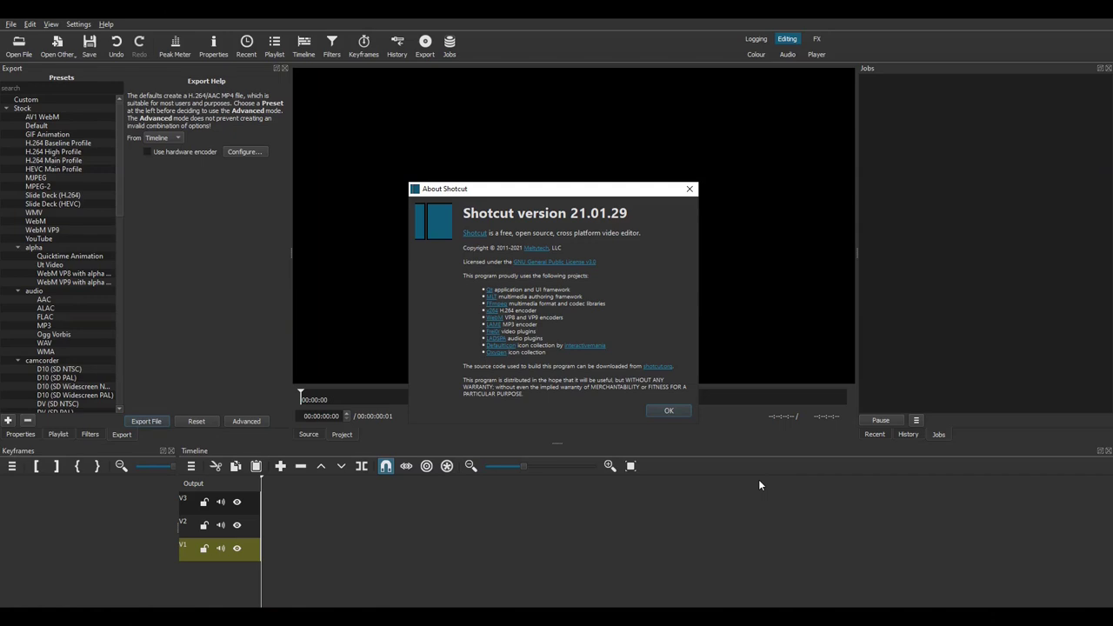
{"action": "left_click", "coordinate": [679, 412]}
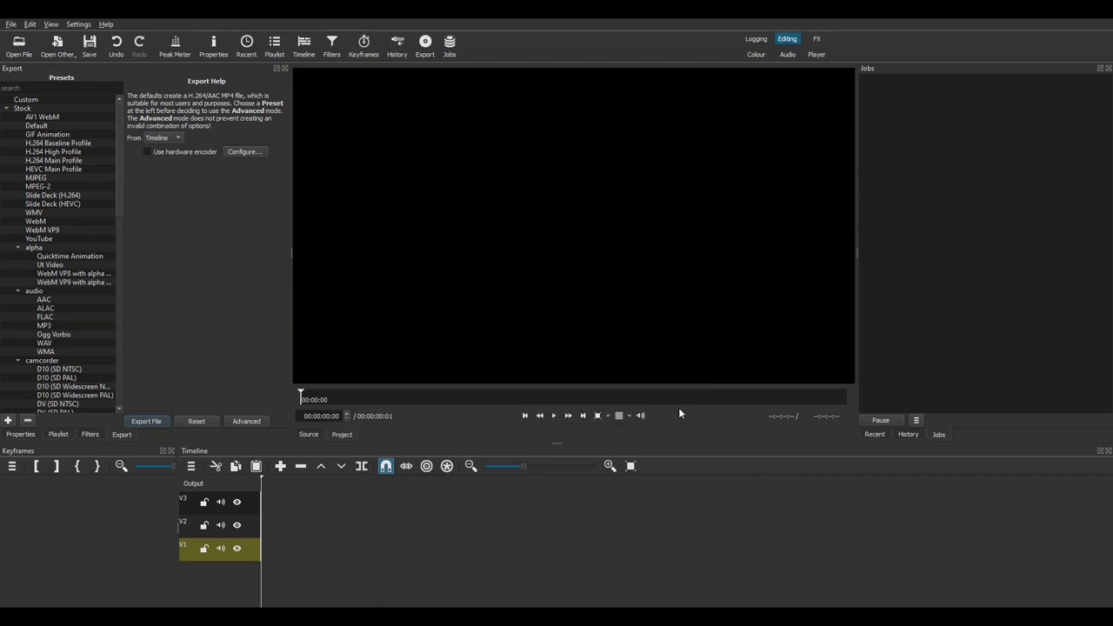
Create a new text clip reading 'Typewriter Text'.
{"action": "left_click", "coordinate": [57, 49]}
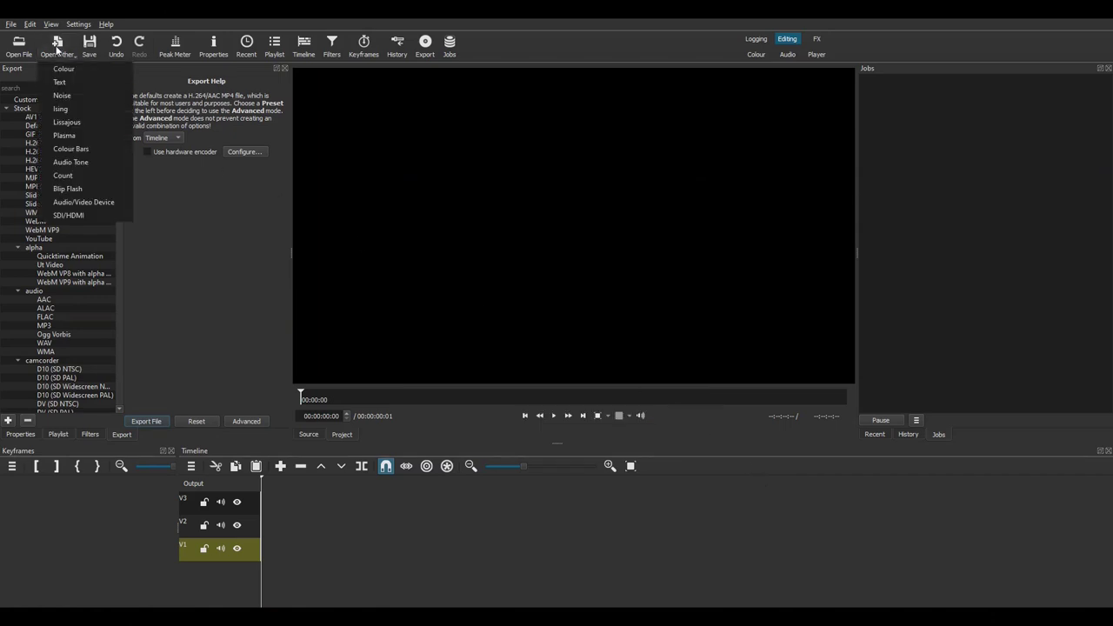
{"action": "left_click", "coordinate": [67, 84]}
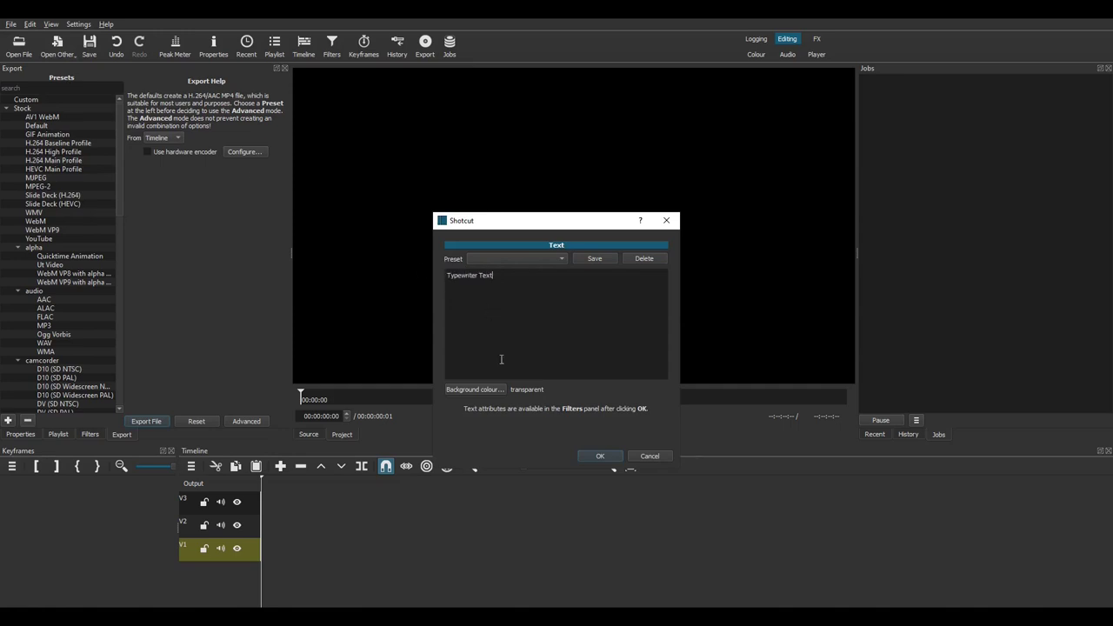
{"action": "left_click", "coordinate": [596, 457]}
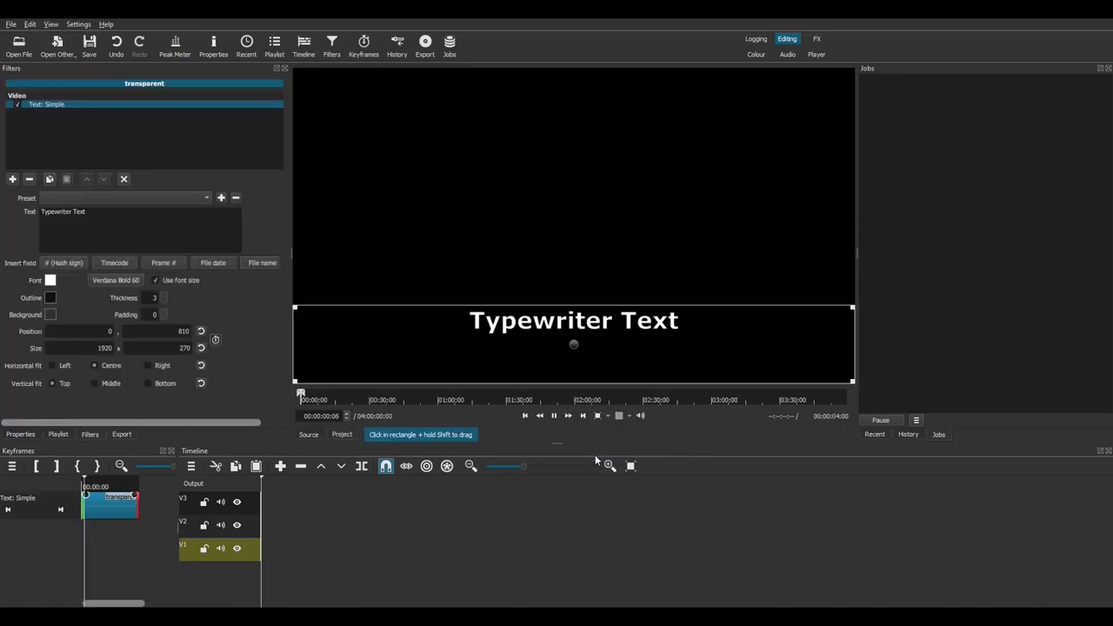
Place the title at the start of V1, stretch it to ~21 seconds, and set outline thickness 0.
{"action": "left_click_drag", "start_coordinate": [425, 351], "coordinate": [390, 551]}
{"action": "left_click_drag", "start_coordinate": [493, 559], "coordinate": [572, 552]}
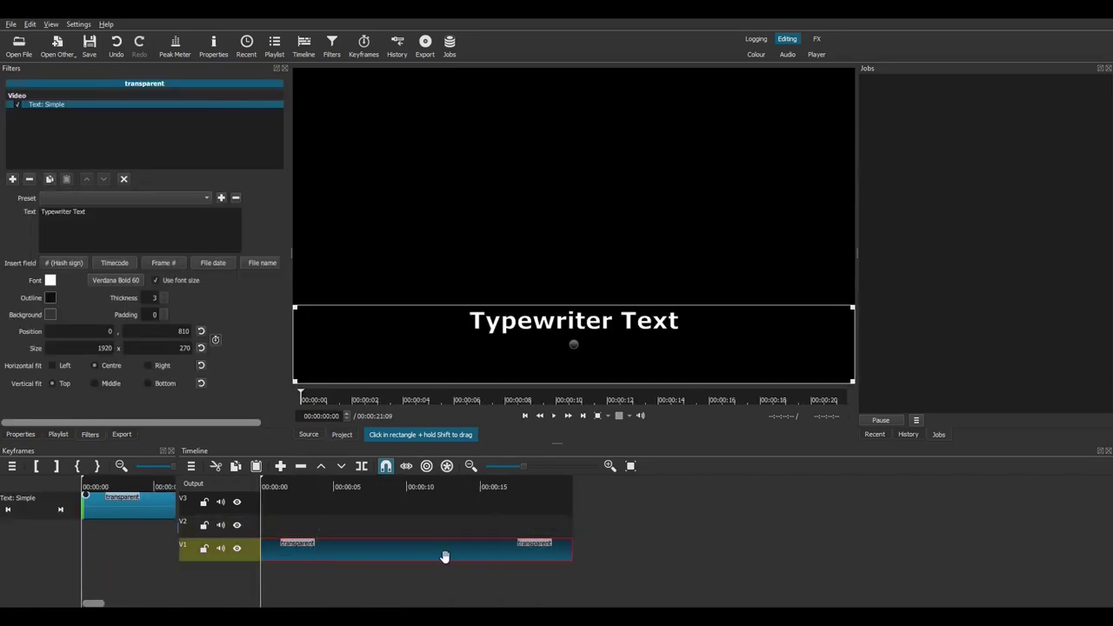
{"action": "left_click", "coordinate": [164, 303]}
{"action": "left_click", "coordinate": [165, 303]}
{"action": "left_click", "coordinate": [164, 303]}
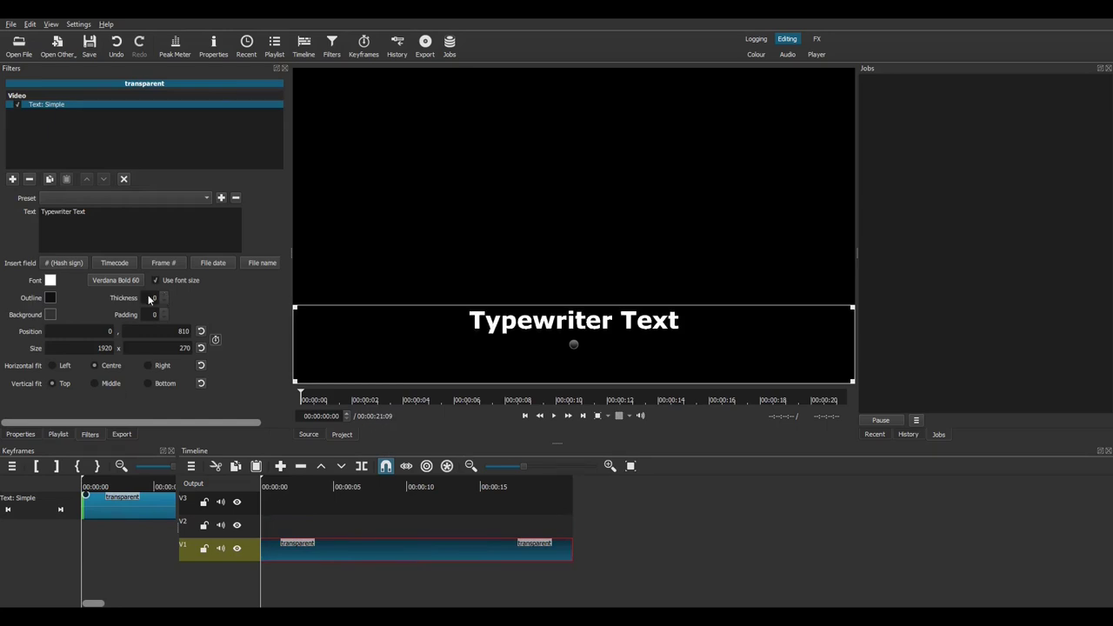
Change the title font to Another Typewriter.
{"action": "left_click", "coordinate": [128, 280]}
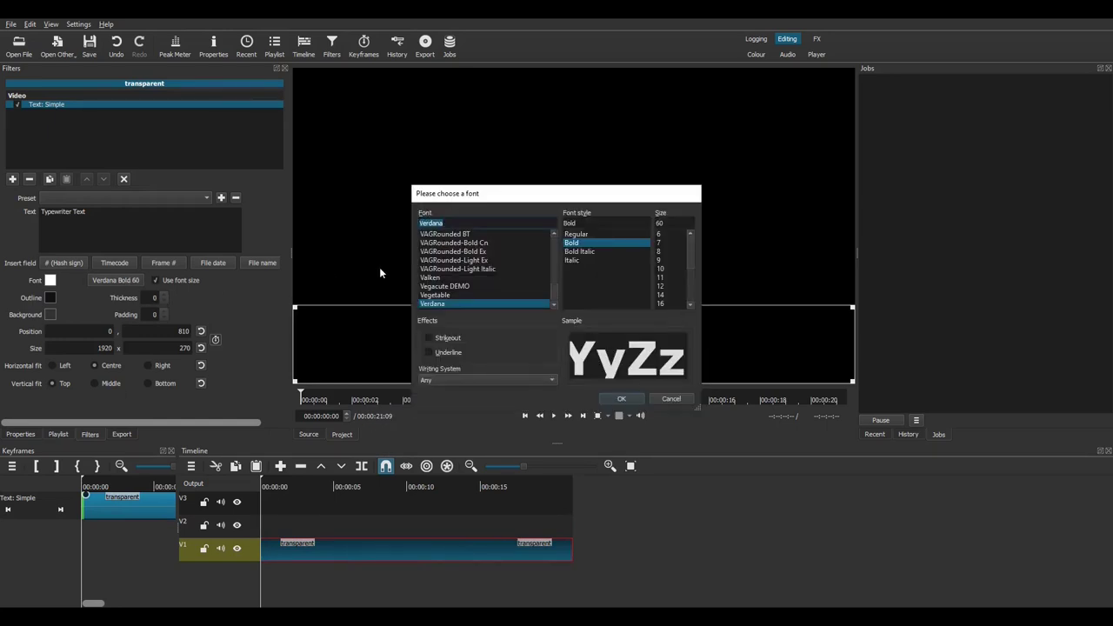
{"action": "key", "text": "Up"}
{"action": "key", "text": "Up"}
{"action": "key", "text": "Up"}
{"action": "key", "text": "Up"}
{"action": "key", "text": "Up"}
{"action": "key", "text": "Up"}
{"action": "key", "text": "Up"}
{"action": "key", "text": "Up"}
{"action": "key", "text": "Up"}
{"action": "key", "text": "Up"}
{"action": "key", "text": "Up"}
{"action": "key", "text": "Up"}
{"action": "key", "text": "Up"}
{"action": "key", "text": "Up"}
{"action": "key", "text": "Up"}
{"action": "key", "text": "Up"}
{"action": "key", "text": "Up"}
{"action": "key", "text": "Up"}
{"action": "key", "text": "Up"}
{"action": "key", "text": "Up"}
{"action": "key", "text": "Down"}
{"action": "key", "text": "Down"}
{"action": "key", "text": "Down"}
{"action": "key", "text": "Down"}
{"action": "key", "text": "Down"}
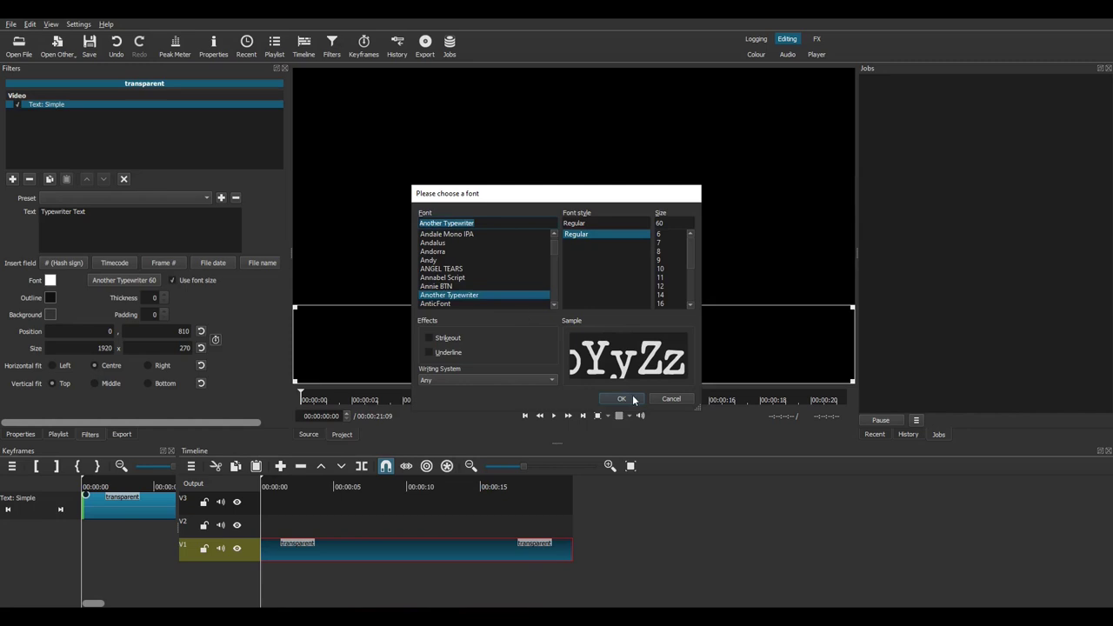
{"action": "left_click", "coordinate": [632, 400]}
Turn off Use font size, shrink the text box to 1807×177, centre it at 56,452, and hide the grid.
{"action": "left_click", "coordinate": [170, 279]}
{"action": "left_click_drag", "start_coordinate": [848, 380], "coordinate": [816, 353]}
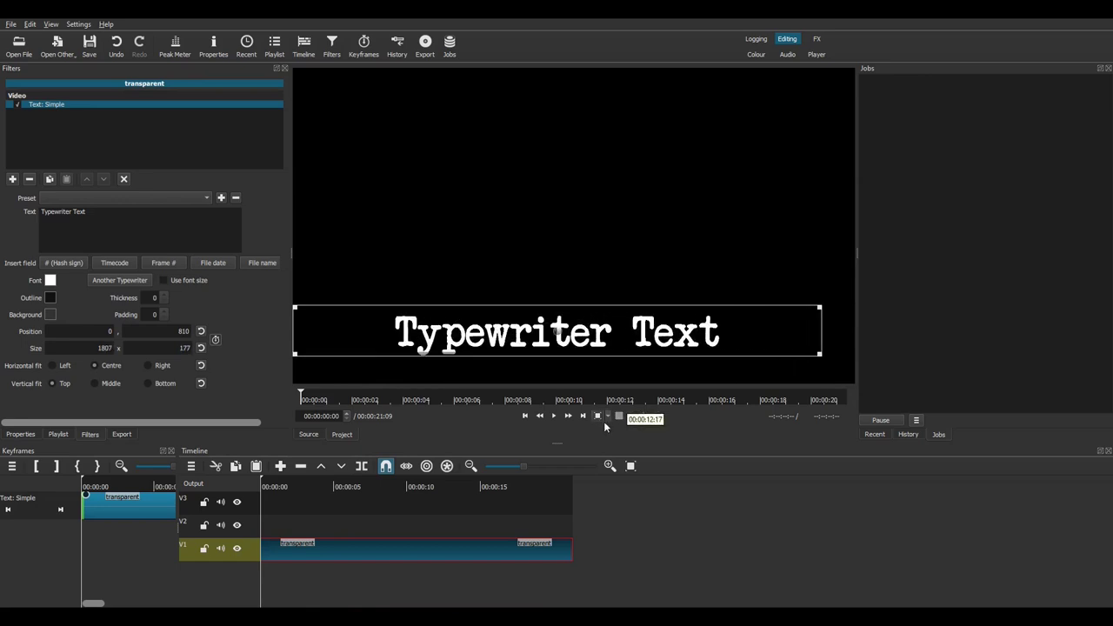
{"action": "left_click_drag", "start_coordinate": [557, 333], "coordinate": [597, 220]}
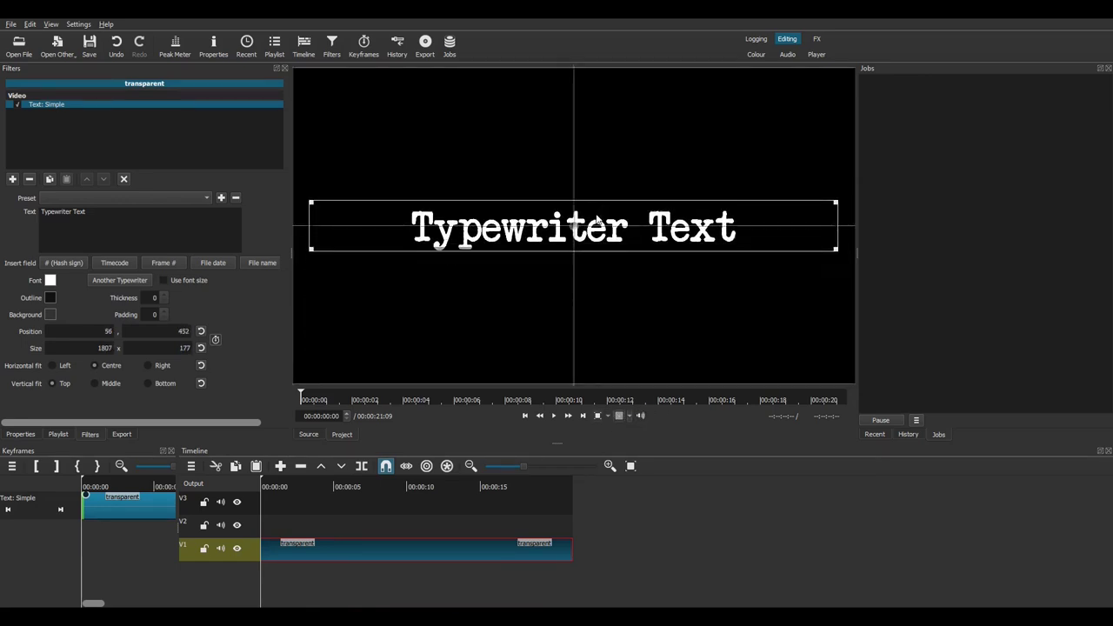
{"action": "left_click", "coordinate": [619, 417]}
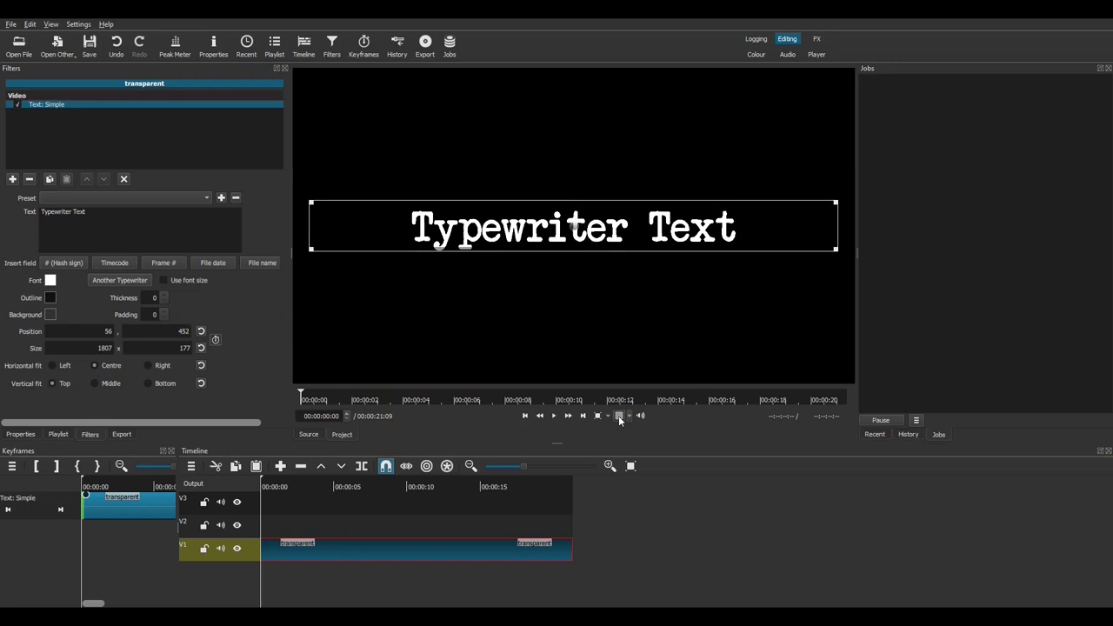
{"action": "left_click", "coordinate": [344, 487]}
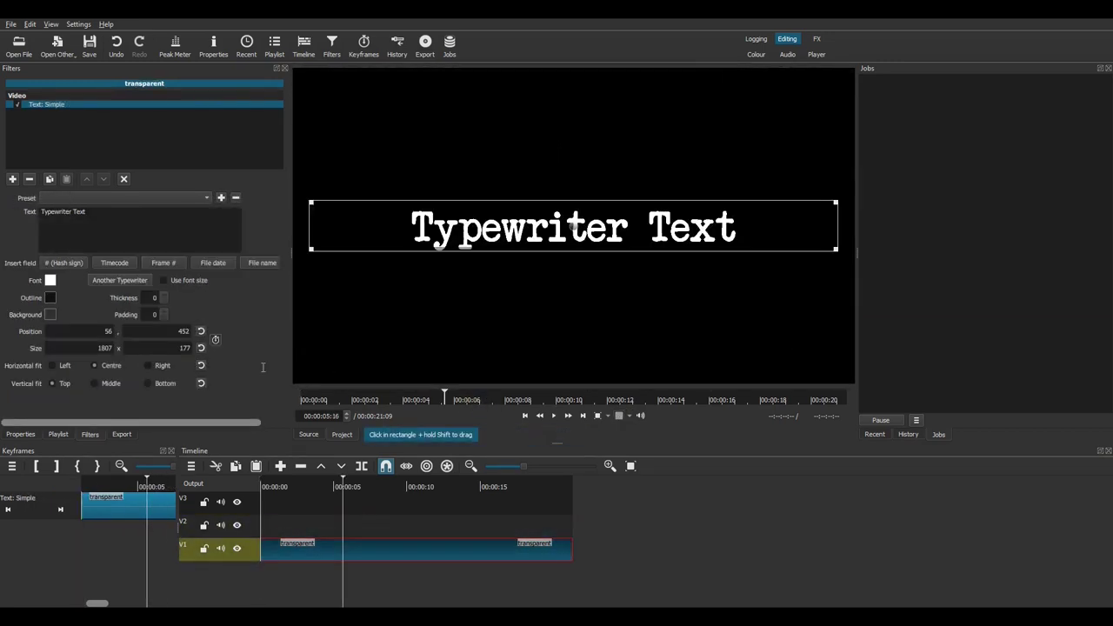
Create a black #FF000000 colour clip and lay it on V2 over the full title.
{"action": "left_click", "coordinate": [57, 53]}
{"action": "left_click", "coordinate": [76, 69]}
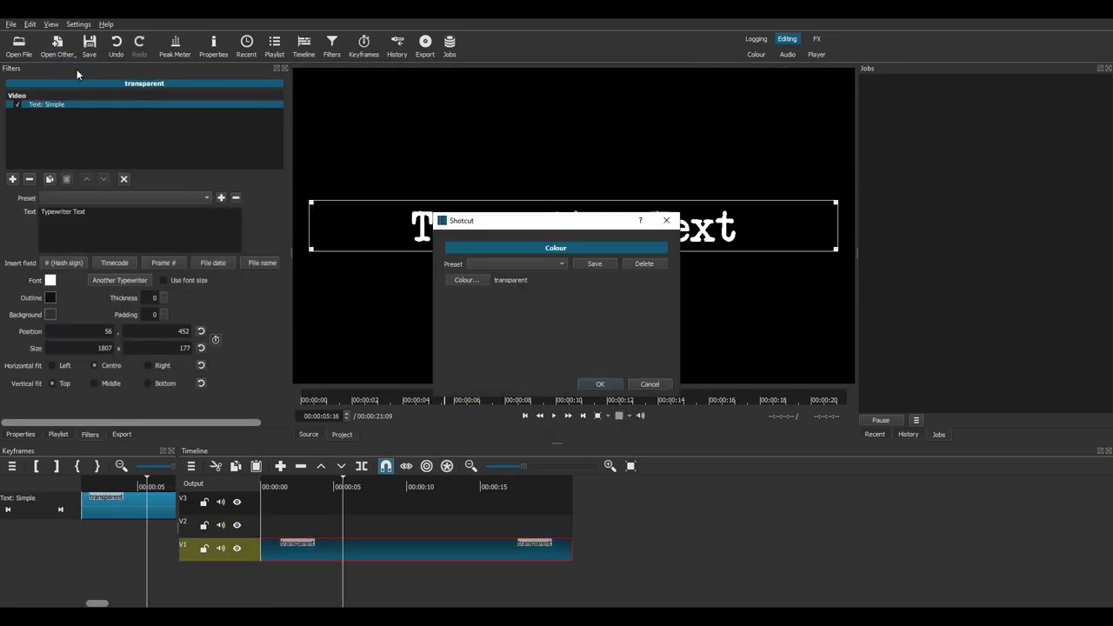
{"action": "left_click", "coordinate": [466, 280]}
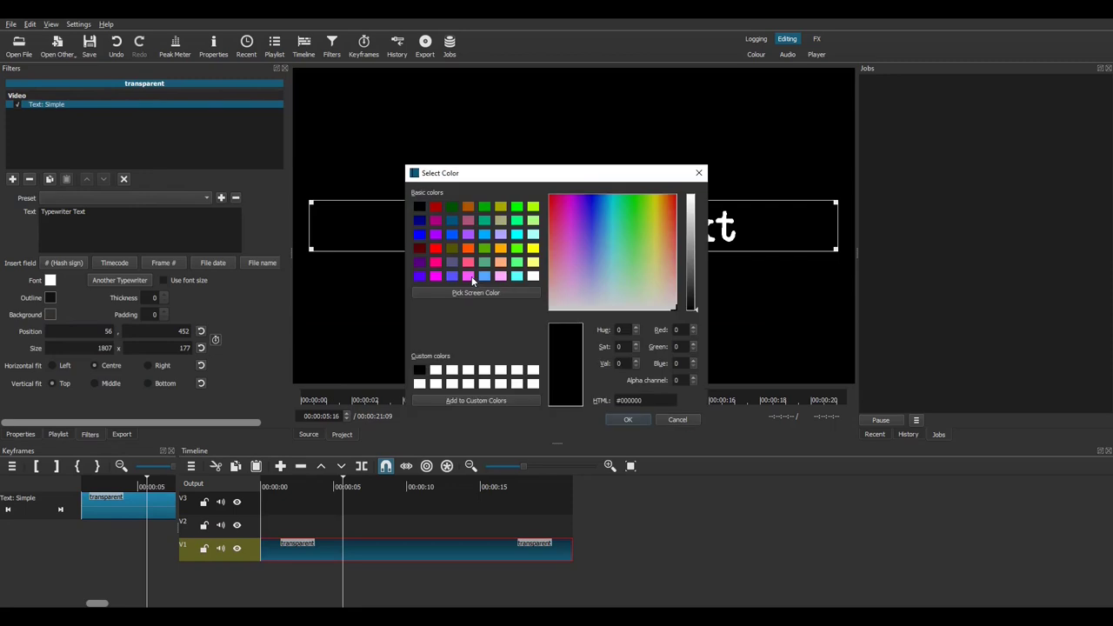
{"action": "left_click", "coordinate": [626, 420]}
{"action": "left_click", "coordinate": [593, 383]}
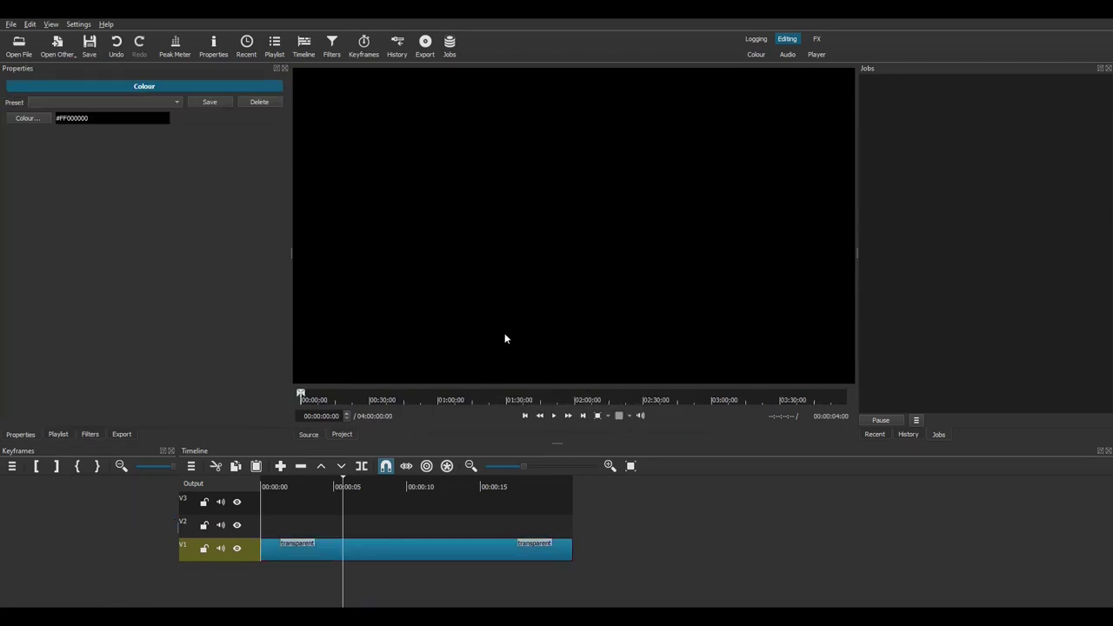
{"action": "left_click_drag", "start_coordinate": [479, 310], "coordinate": [583, 526]}
Add a Size, Position & Rotate filter to the black clip on V2.
{"action": "left_click", "coordinate": [385, 520]}
{"action": "left_click", "coordinate": [91, 435]}
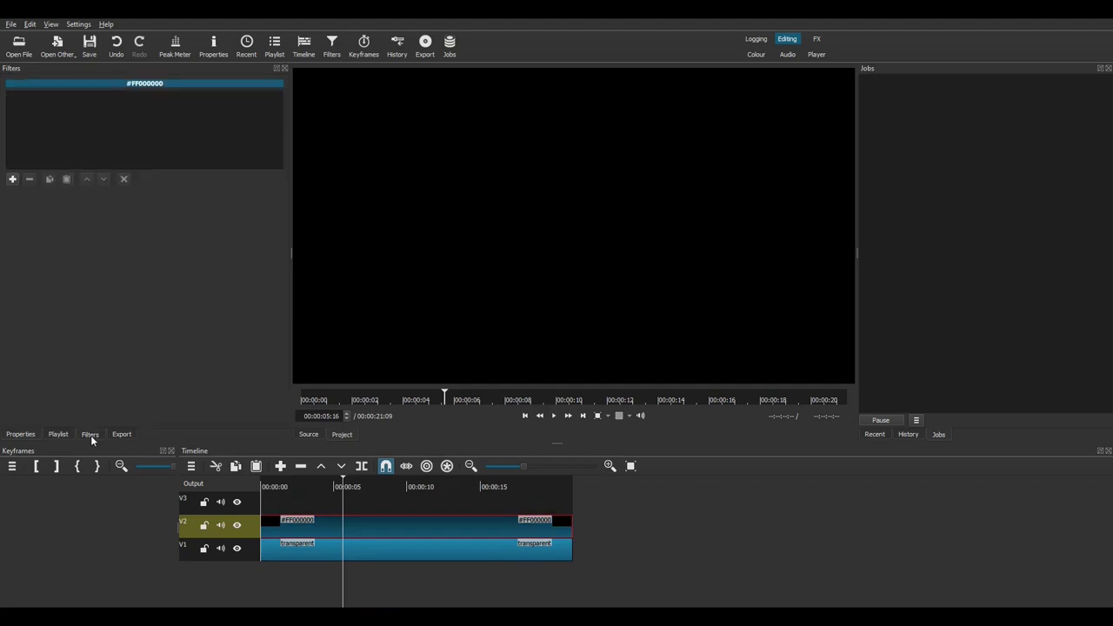
{"action": "left_click", "coordinate": [13, 179]}
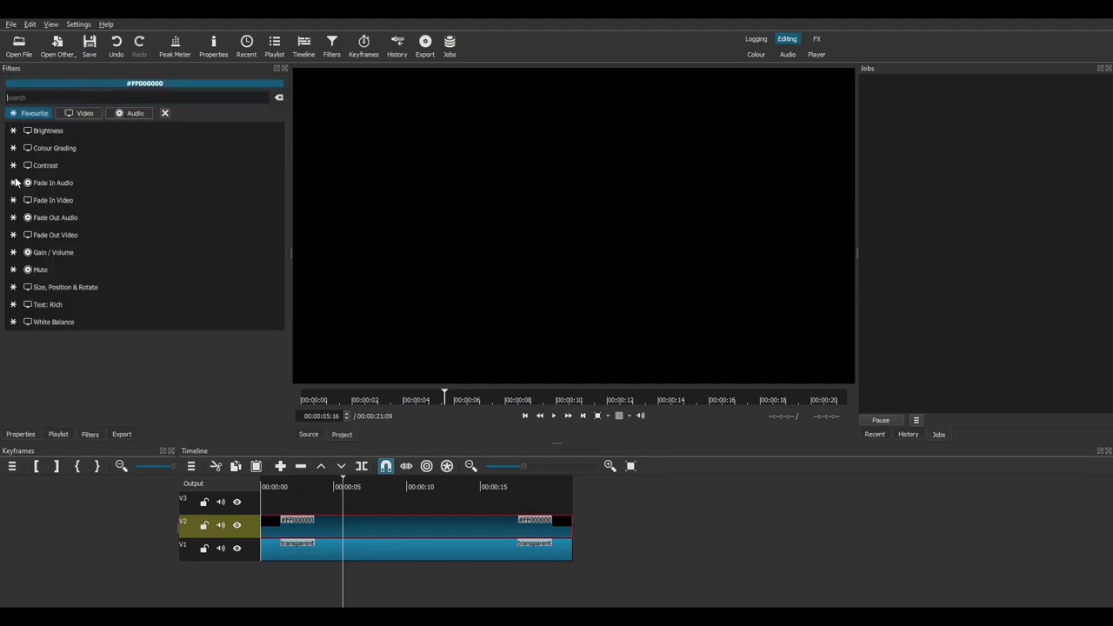
{"action": "left_click", "coordinate": [61, 287]}
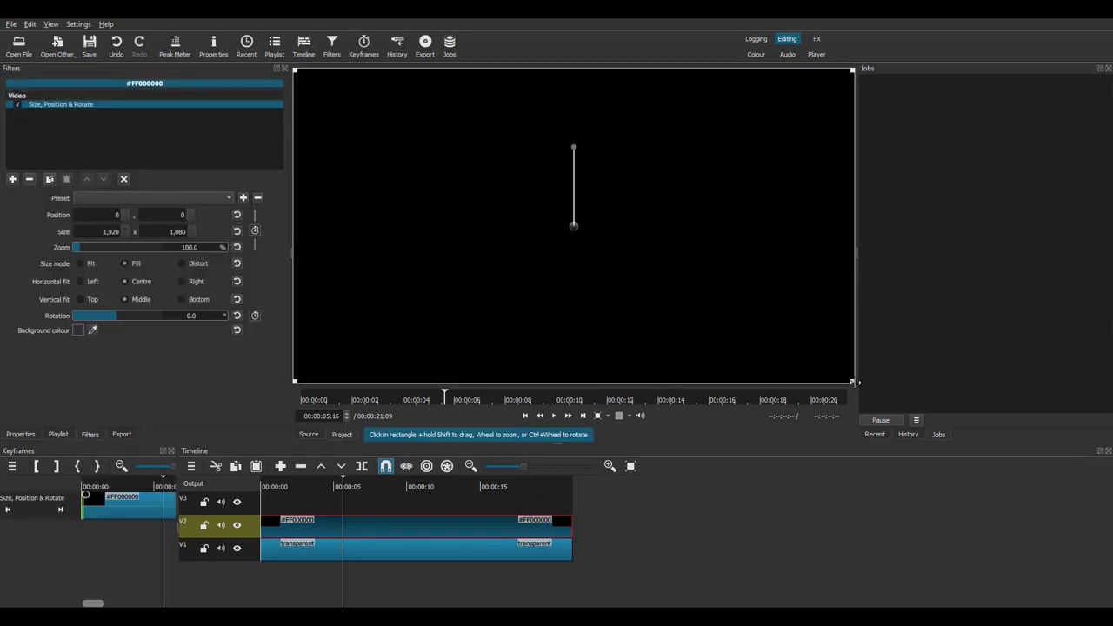
Resize the black box to 1232×354 at 479,398 so only the 'T' shows.
{"action": "scroll", "coordinate": [828, 359], "scroll_direction": "down", "scroll_amount": 5}
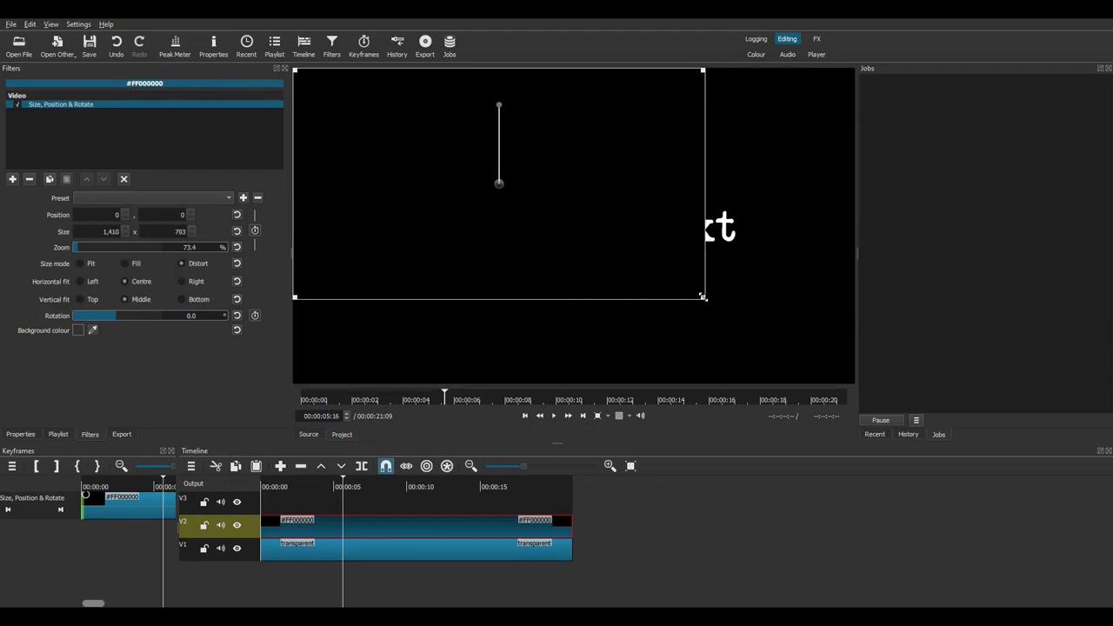
{"action": "left_click_drag", "start_coordinate": [702, 299], "coordinate": [655, 169]}
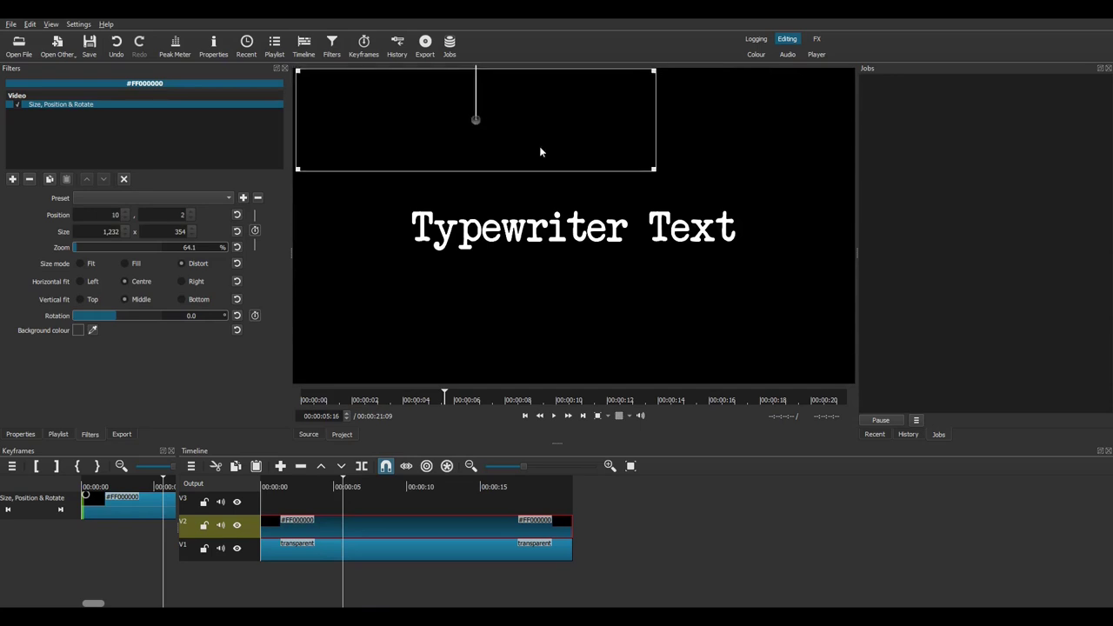
{"action": "left_click_drag", "start_coordinate": [557, 163], "coordinate": [622, 241]}
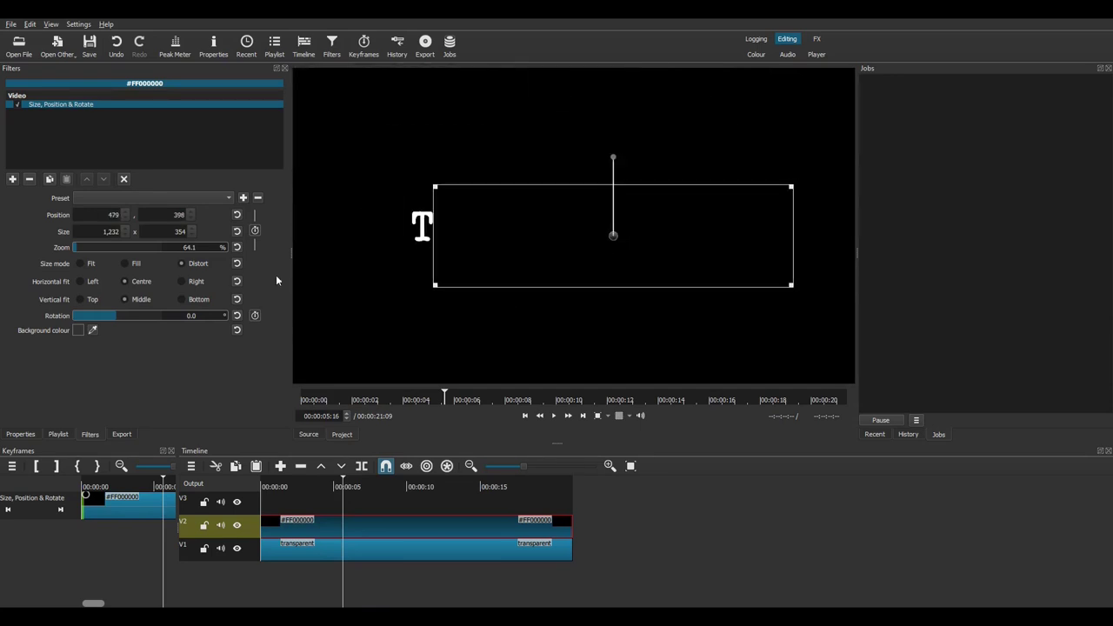
{"action": "left_click", "coordinate": [11, 24]}
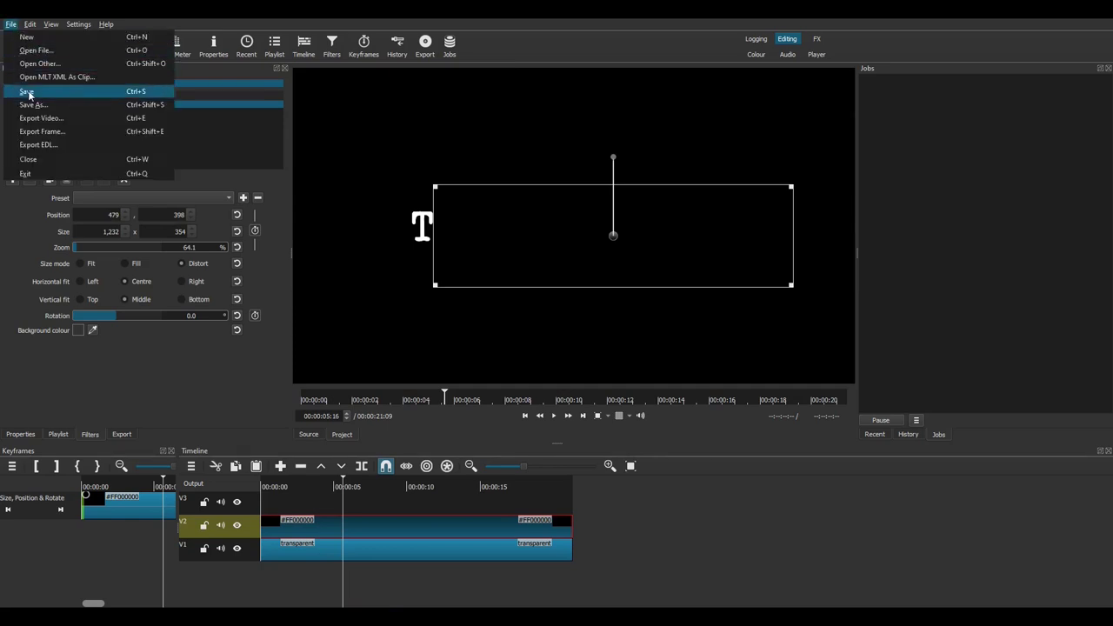
Export the 'T' frame as Exported frame 01, then reveal 'y' and export frame 02.
{"action": "left_click", "coordinate": [49, 133]}
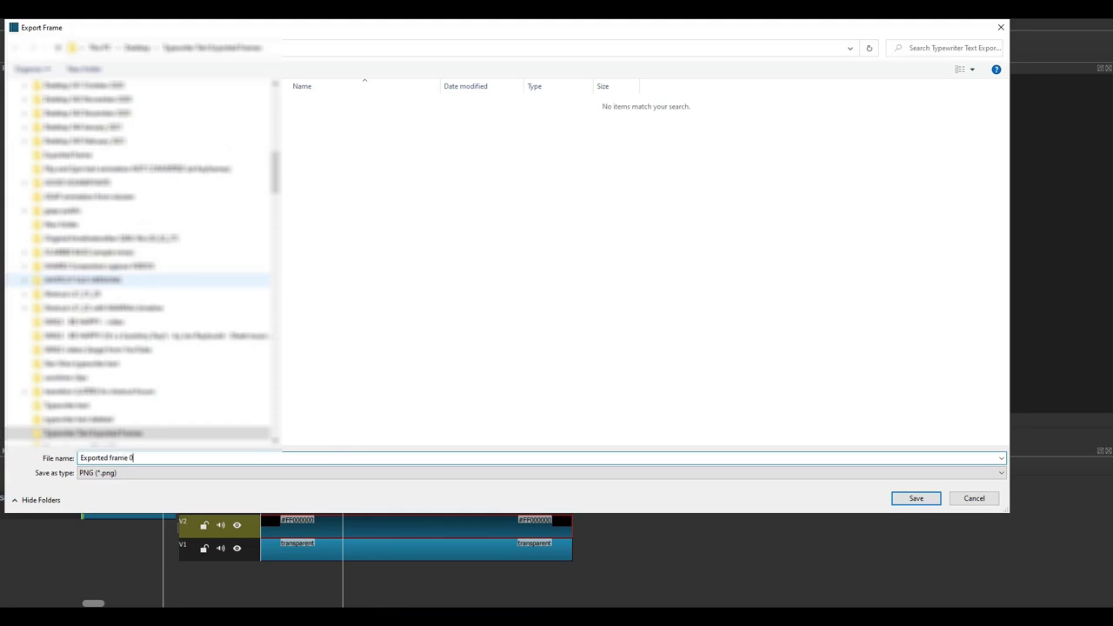
{"action": "left_click", "coordinate": [913, 499]}
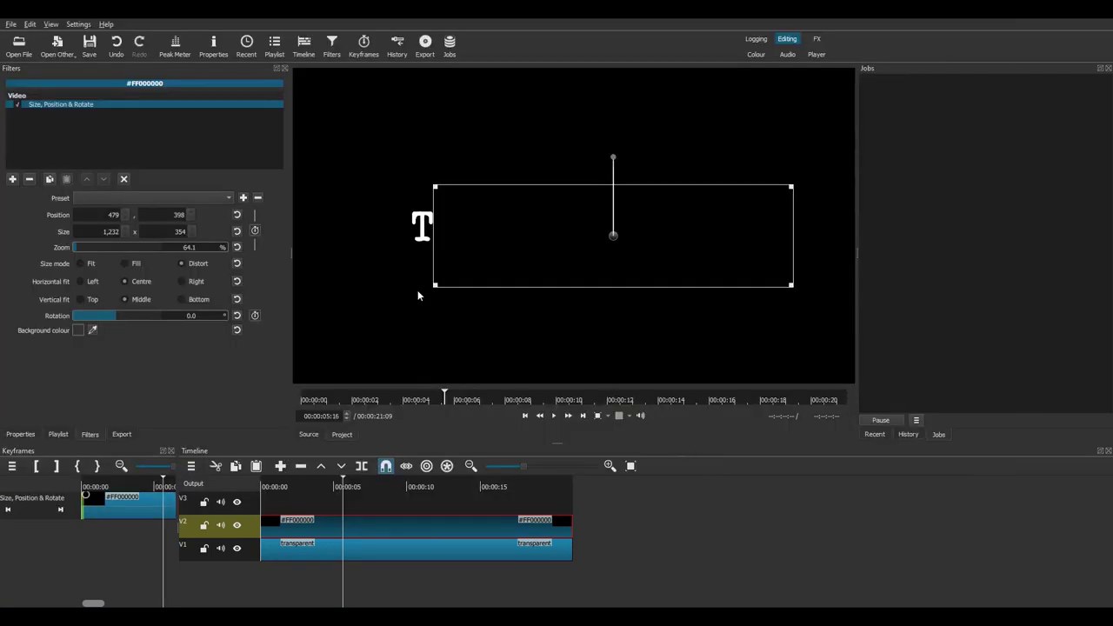
{"action": "left_click_drag", "start_coordinate": [440, 286], "coordinate": [464, 287]}
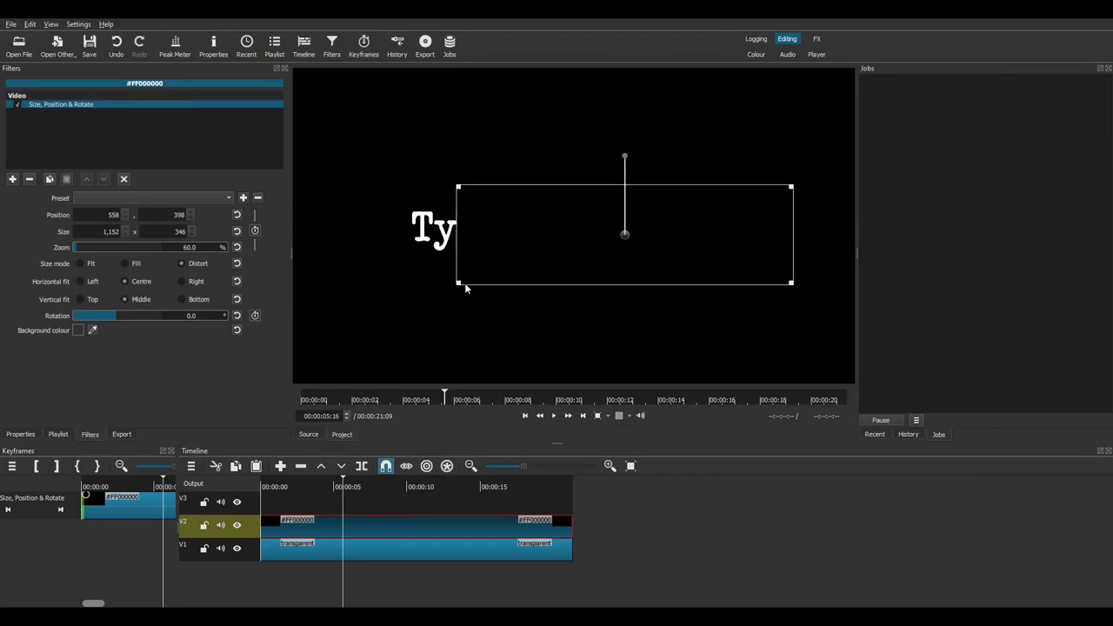
{"action": "left_click", "coordinate": [10, 24]}
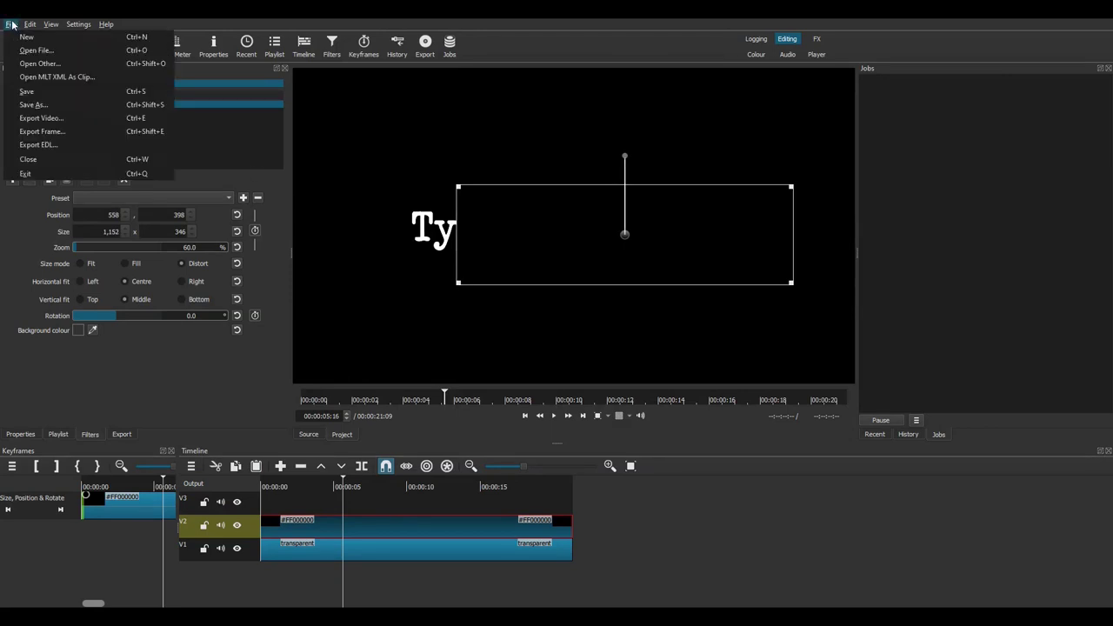
{"action": "left_click", "coordinate": [54, 136]}
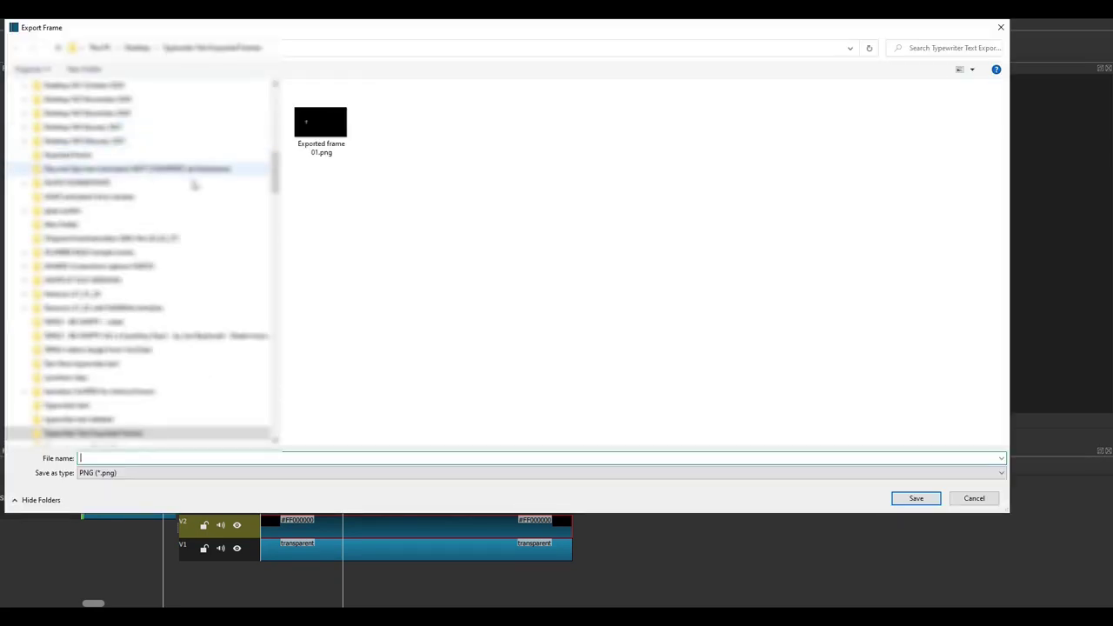
{"action": "left_click", "coordinate": [132, 458]}
{"action": "left_click_drag", "start_coordinate": [143, 458], "coordinate": [139, 458]}
{"action": "type", "text": "2"}
{"action": "left_click", "coordinate": [915, 498]}
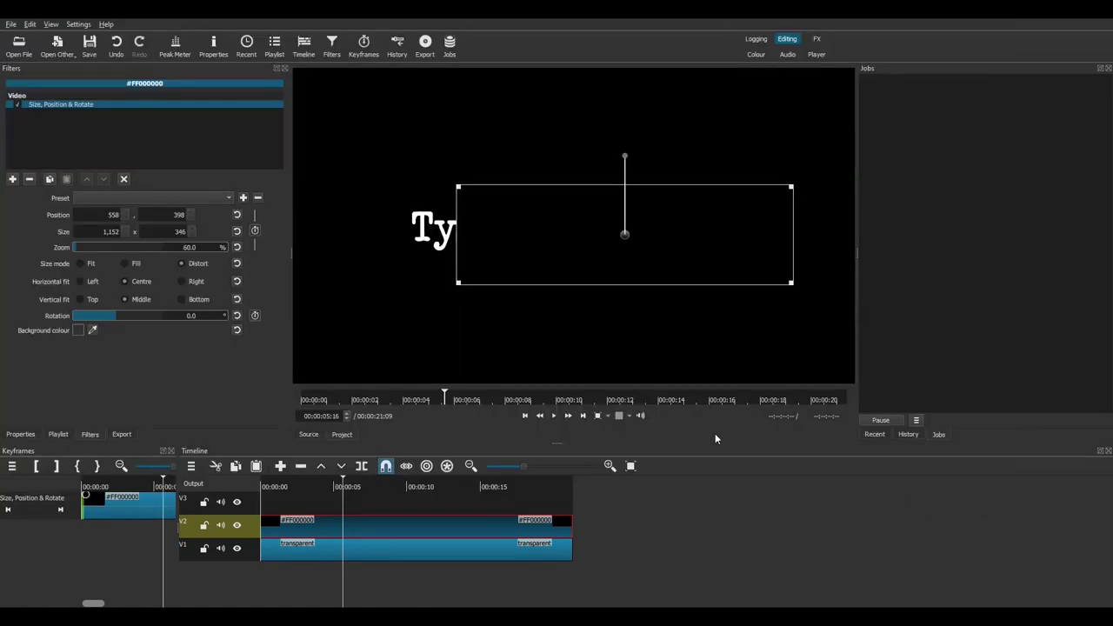
Uncover the next letter and export it as Exported frame 03.png.
{"action": "left_click_drag", "start_coordinate": [459, 283], "coordinate": [490, 291]}
{"action": "left_click", "coordinate": [13, 24]}
{"action": "left_click", "coordinate": [46, 130]}
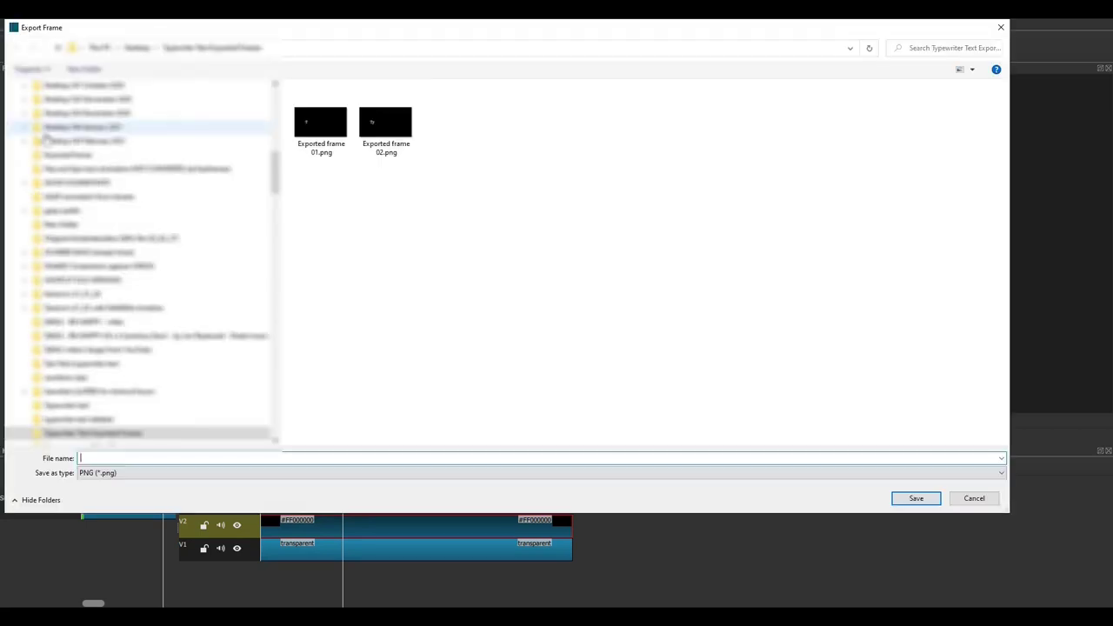
{"action": "left_click", "coordinate": [130, 457]}
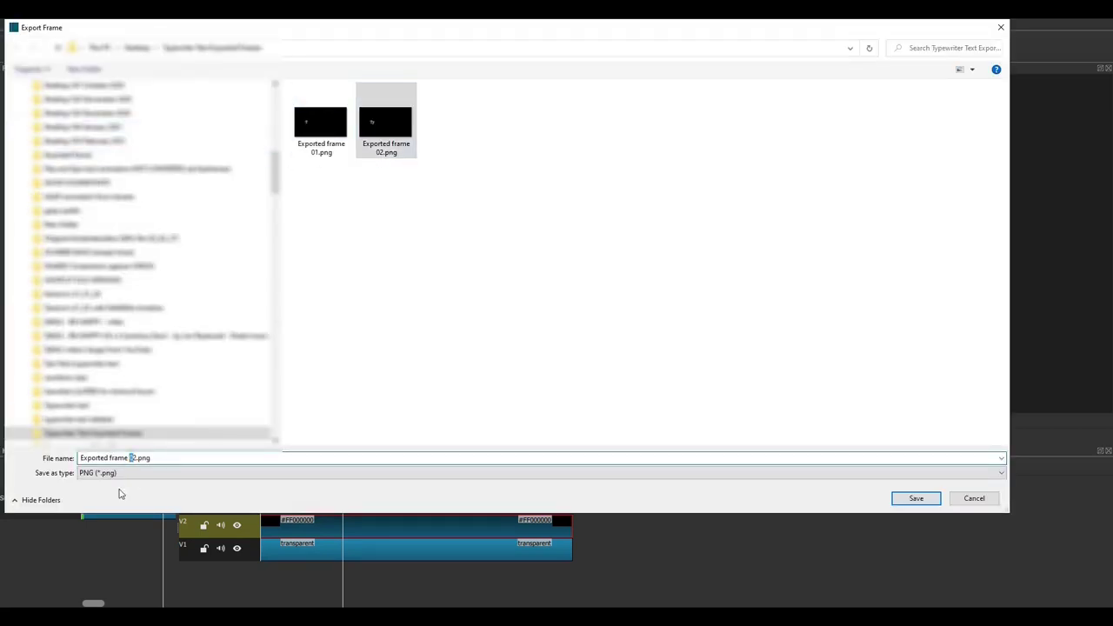
{"action": "key", "text": "Delete"}
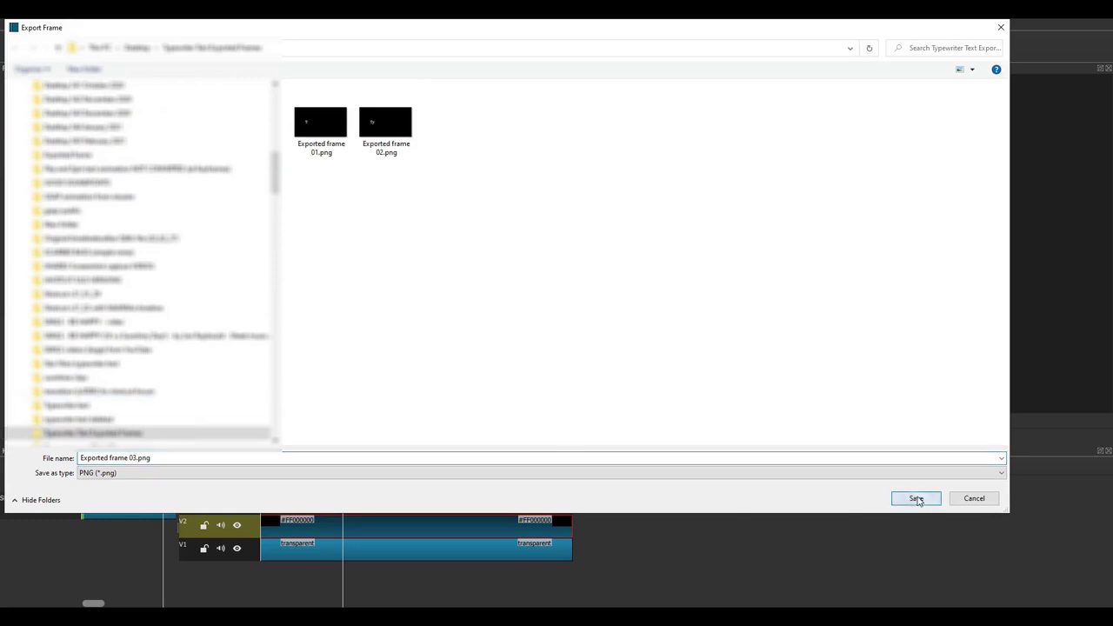
{"action": "type", "text": "3"}
{"action": "left_click", "coordinate": [915, 492]}
Uncover one more letter and export it as Exported frame 04.
{"action": "left_click_drag", "start_coordinate": [483, 284], "coordinate": [503, 292]}
{"action": "left_click", "coordinate": [12, 24]}
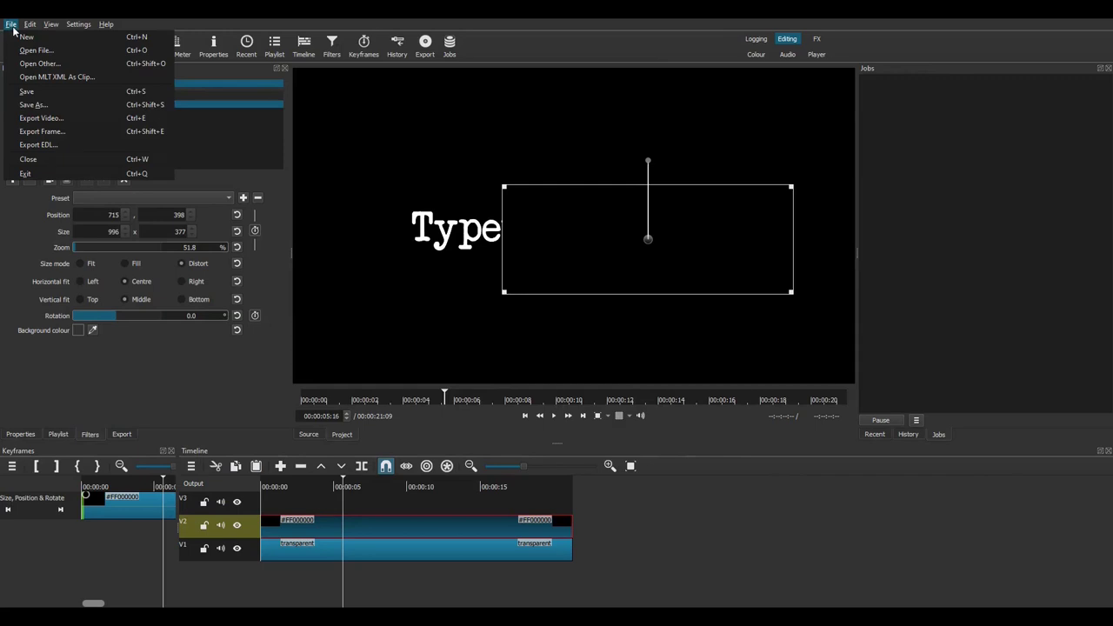
{"action": "left_click", "coordinate": [41, 131]}
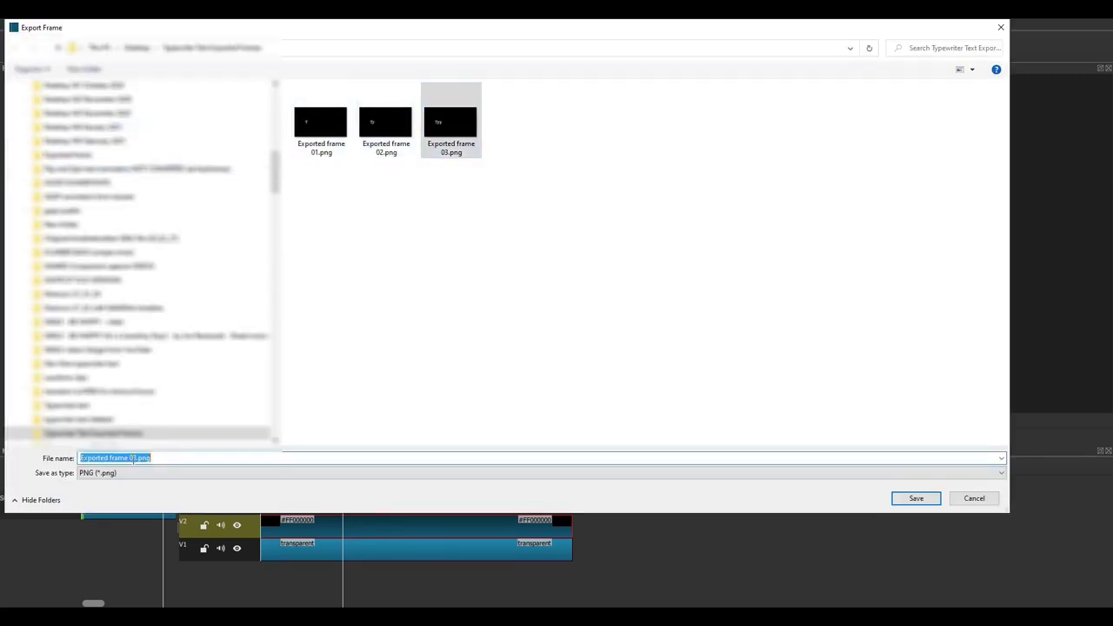
{"action": "left_click", "coordinate": [137, 458]}
{"action": "key", "text": "BackSpace"}
{"action": "type", "text": "4"}
{"action": "left_click", "coordinate": [912, 499]}
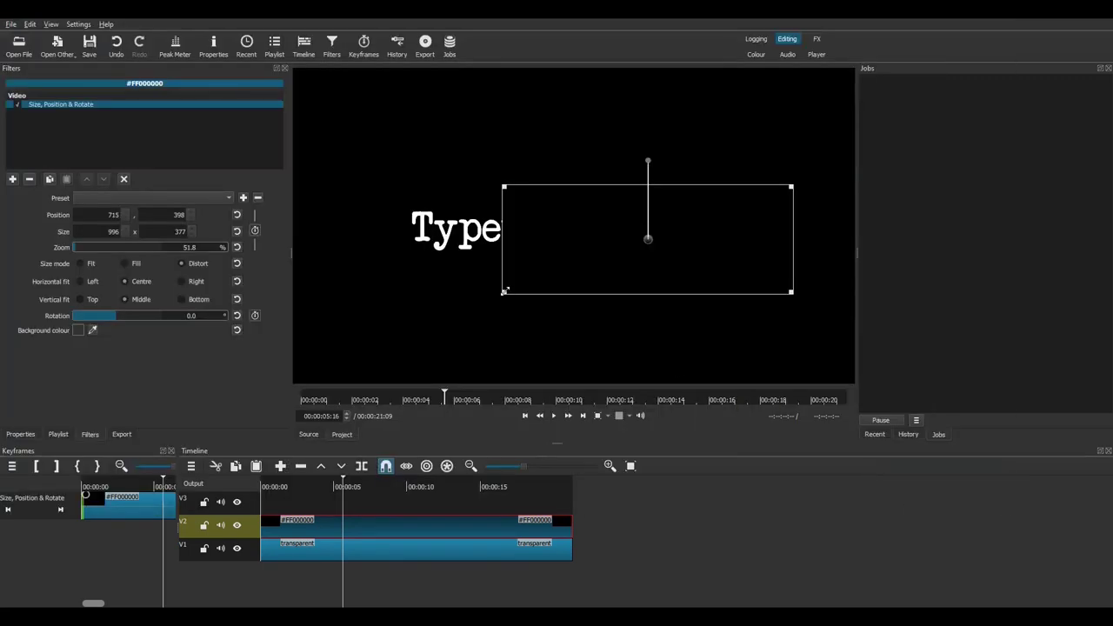
Reveal 'Typew' and export it as Exported frame 05.
{"action": "left_click_drag", "start_coordinate": [506, 289], "coordinate": [556, 301]}
{"action": "left_click", "coordinate": [11, 24]}
{"action": "left_click", "coordinate": [41, 131]}
{"action": "left_click", "coordinate": [137, 459]}
{"action": "key", "text": "BackSpace"}
{"action": "type", "text": "5"}
{"action": "left_click", "coordinate": [916, 498]}
{"action": "left_click", "coordinate": [12, 25]}
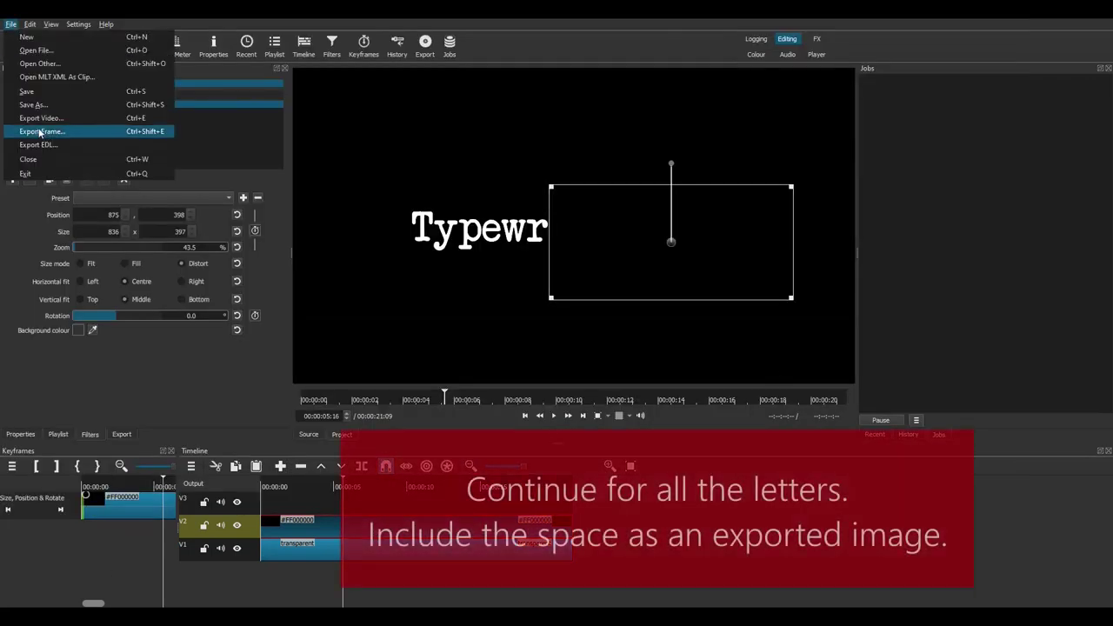
Export frame 06, then advance one letter and export frame 07.
{"action": "left_click", "coordinate": [42, 131]}
{"action": "left_click", "coordinate": [136, 458]}
{"action": "key", "text": "BackSpace"}
{"action": "type", "text": "6"}
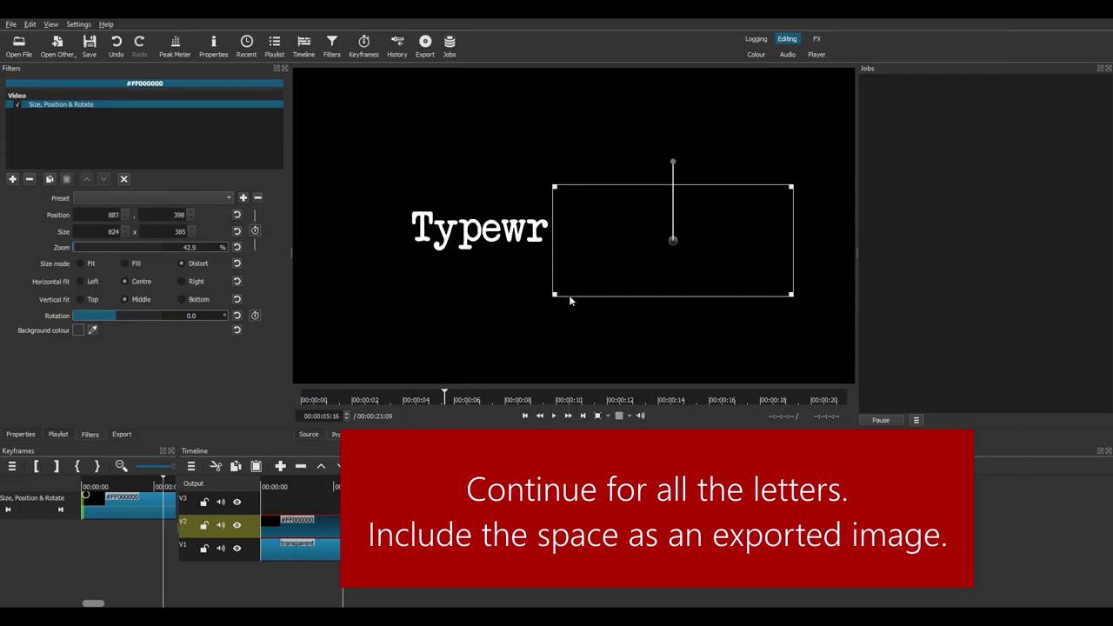
{"action": "key", "text": "Right"}
{"action": "key", "text": "ctrl+shift+e"}
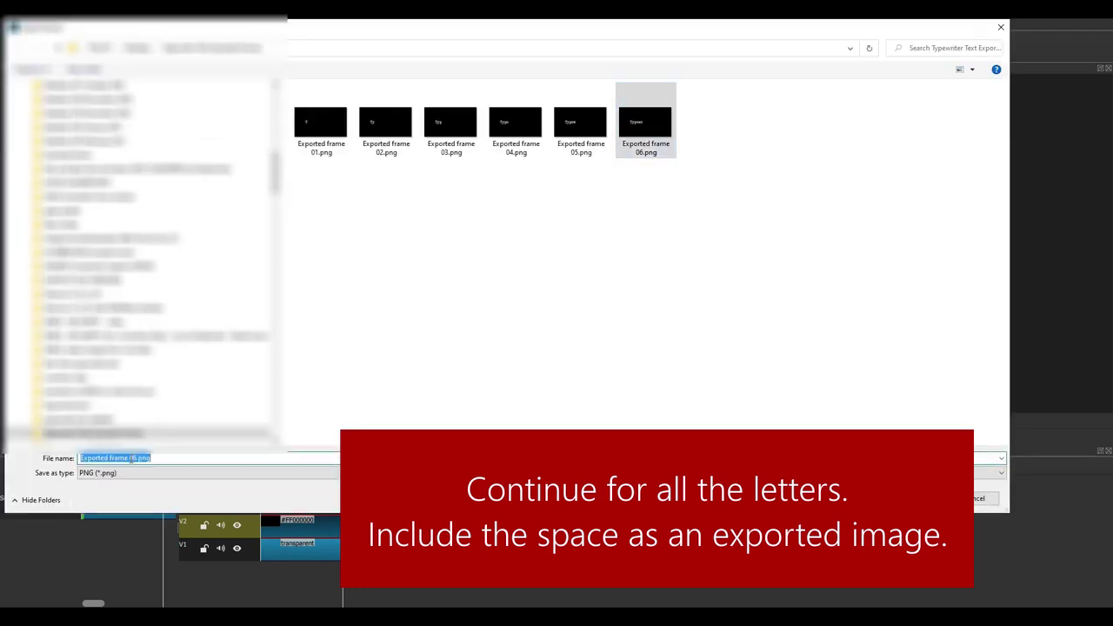
{"action": "double_click", "coordinate": [130, 458]}
{"action": "type", "text": "07"}
{"action": "key", "text": "Return"}
Advance letter by letter to export frames 08 and 09, ending on 'Typewrite'.
{"action": "key", "text": "Right"}
{"action": "key", "text": "ctrl+shift+e"}
{"action": "double_click", "coordinate": [130, 458]}
{"action": "type", "text": "08"}
{"action": "key", "text": "Return"}
{"action": "key", "text": "Right"}
{"action": "key", "text": "ctrl+shift+e"}
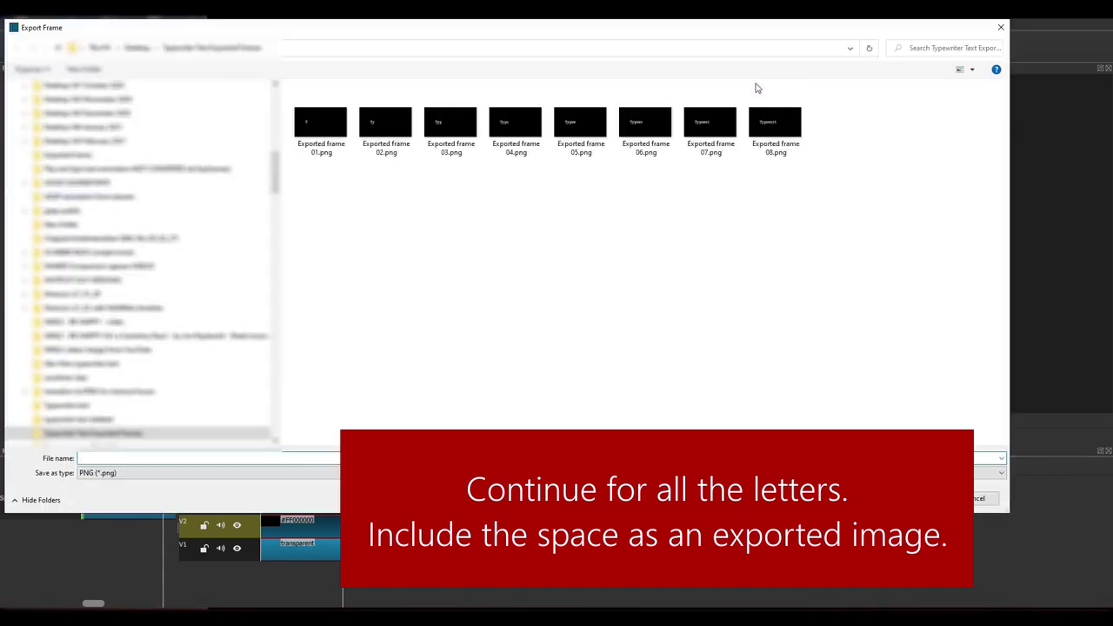
{"action": "double_click", "coordinate": [130, 458]}
{"action": "type", "text": "09"}
{"action": "key", "text": "Return"}
Advance to 'Typewriter' and export that frame, numbering it 14.
{"action": "key", "text": "Right"}
{"action": "key", "text": "ctrl+shift+e"}
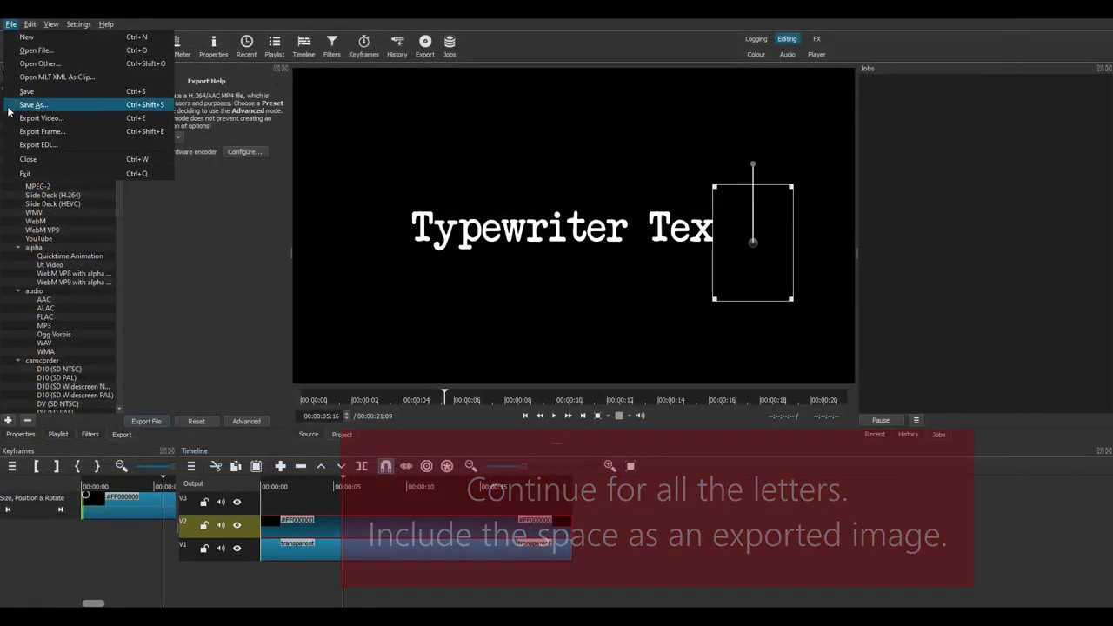
{"action": "key", "text": "ctrl+shift+e"}
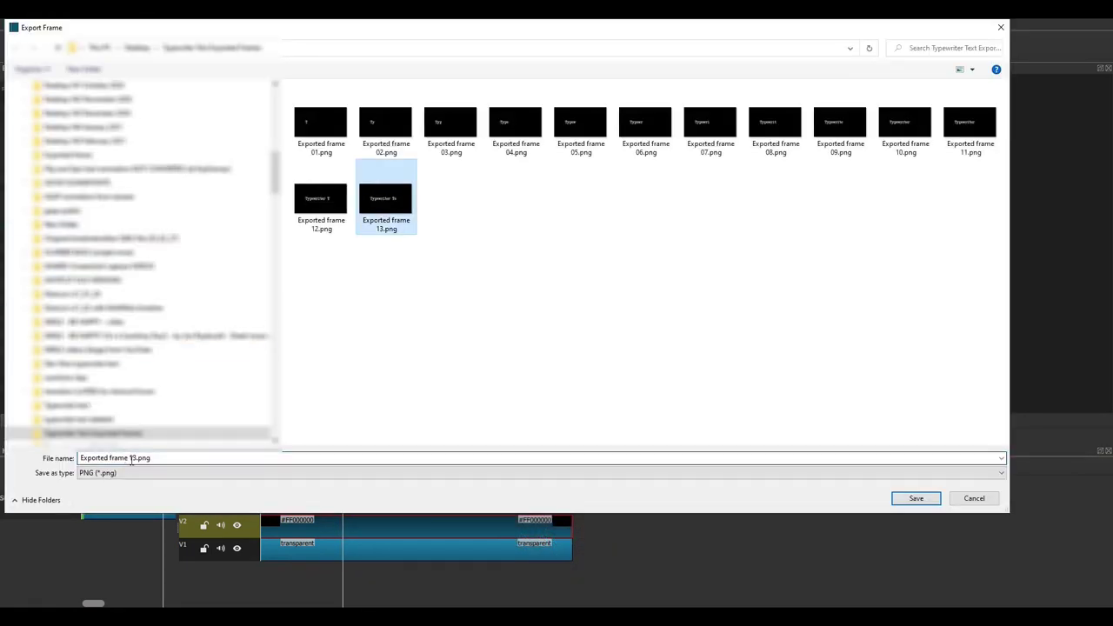
{"action": "double_click", "coordinate": [131, 458]}
{"action": "type", "text": "14"}
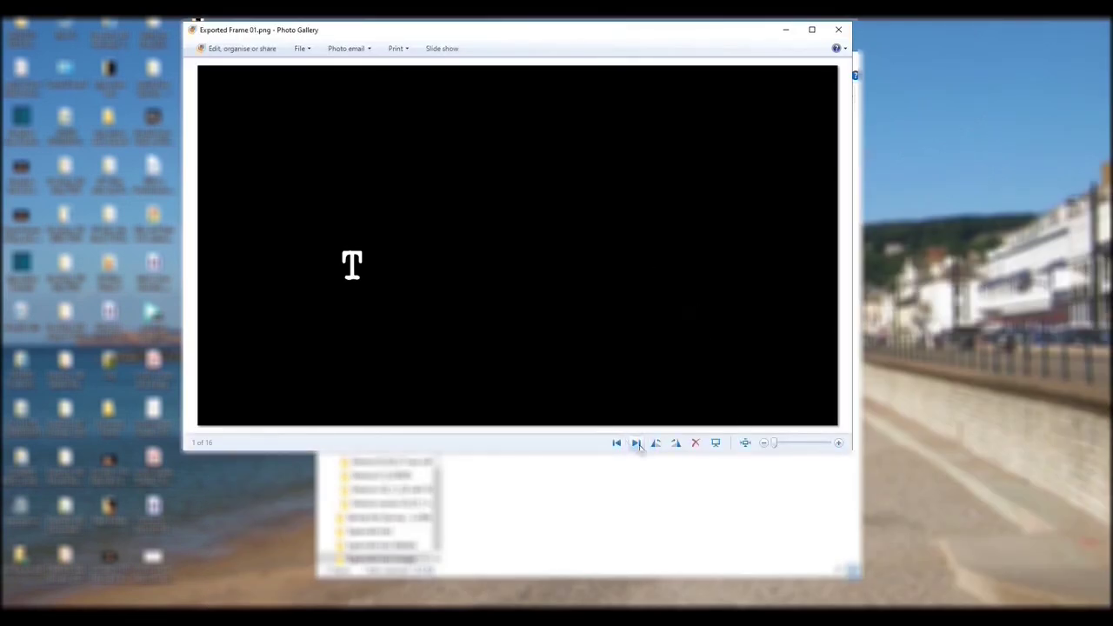
Review the stills from 'T' to 'Typewriter Text', then pick Exported frame 01.png to open.
{"action": "left_click", "coordinate": [636, 443]}
{"action": "left_click", "coordinate": [637, 443]}
{"action": "left_click", "coordinate": [637, 443]}
{"action": "left_click", "coordinate": [637, 443]}
{"action": "left_click", "coordinate": [637, 443]}
{"action": "left_click", "coordinate": [636, 444]}
{"action": "left_click", "coordinate": [636, 444]}
{"action": "left_click", "coordinate": [636, 443]}
{"action": "left_click", "coordinate": [636, 443]}
{"action": "left_click", "coordinate": [636, 444]}
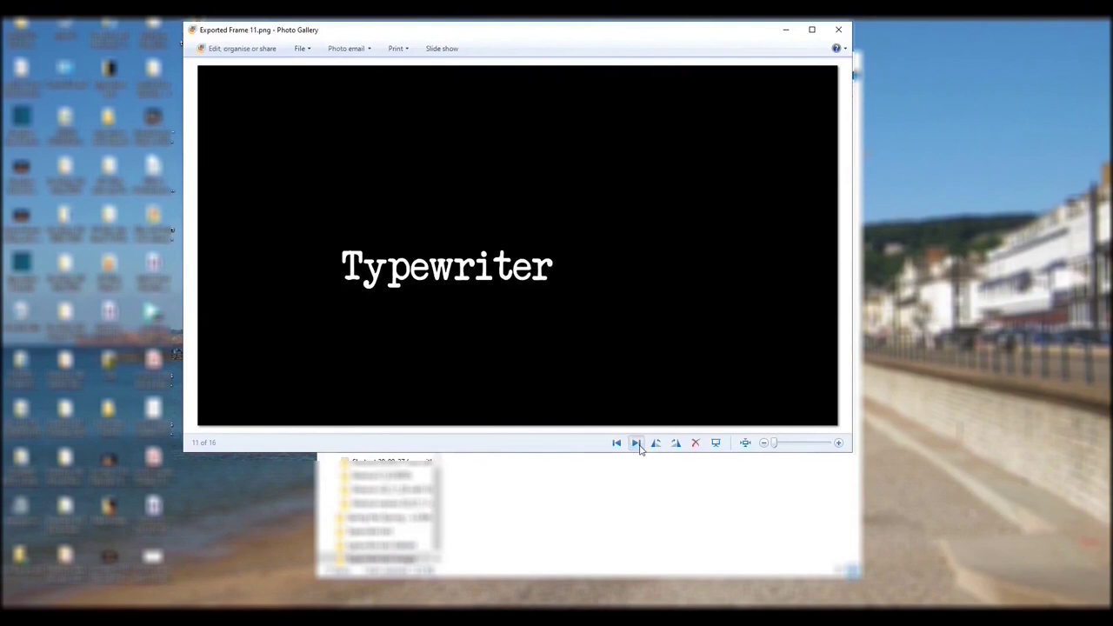
{"action": "left_click", "coordinate": [637, 443]}
{"action": "left_click", "coordinate": [637, 444]}
{"action": "left_click", "coordinate": [637, 444]}
{"action": "left_click", "coordinate": [636, 443]}
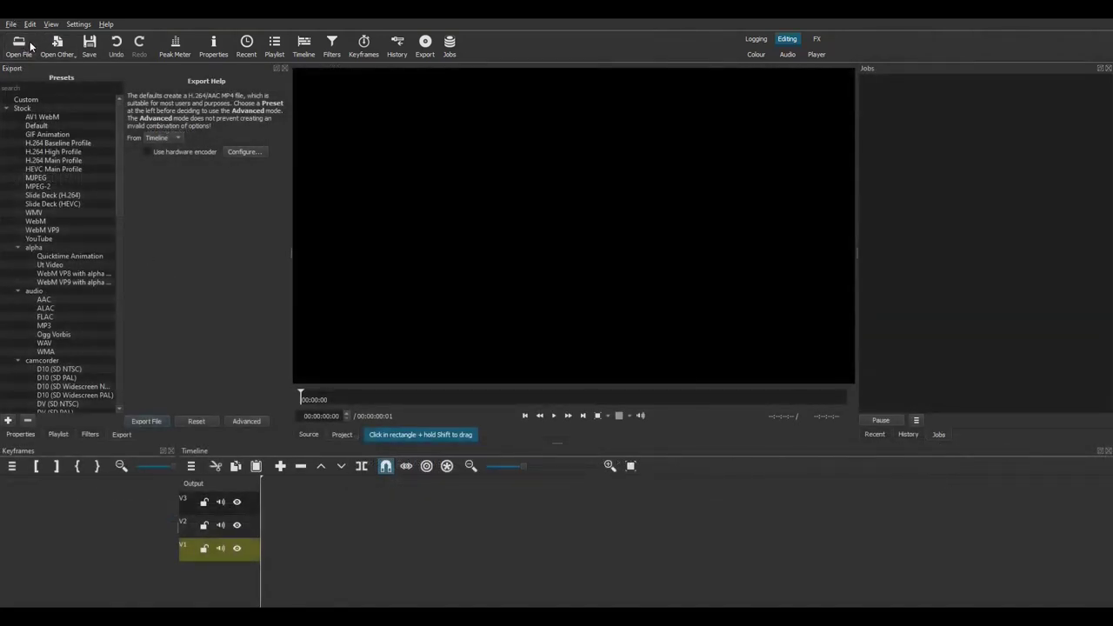
{"action": "left_click", "coordinate": [19, 45]}
{"action": "left_click", "coordinate": [309, 124]}
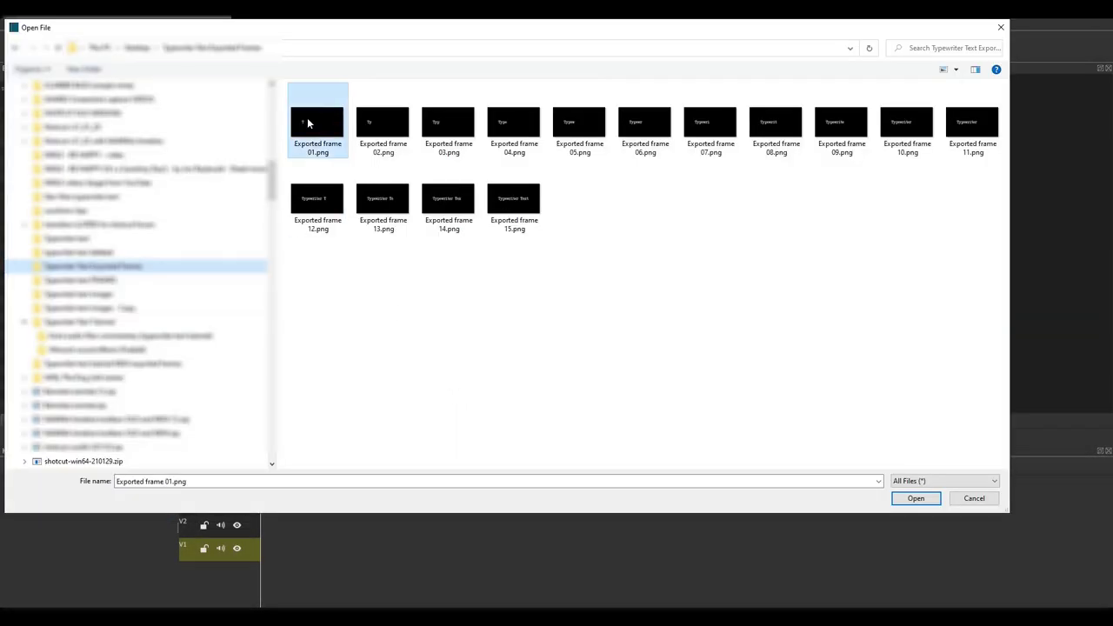
Open Exported frame 01.png as a 2-frame image sequence and place it on V1.
{"action": "left_click", "coordinate": [916, 498]}
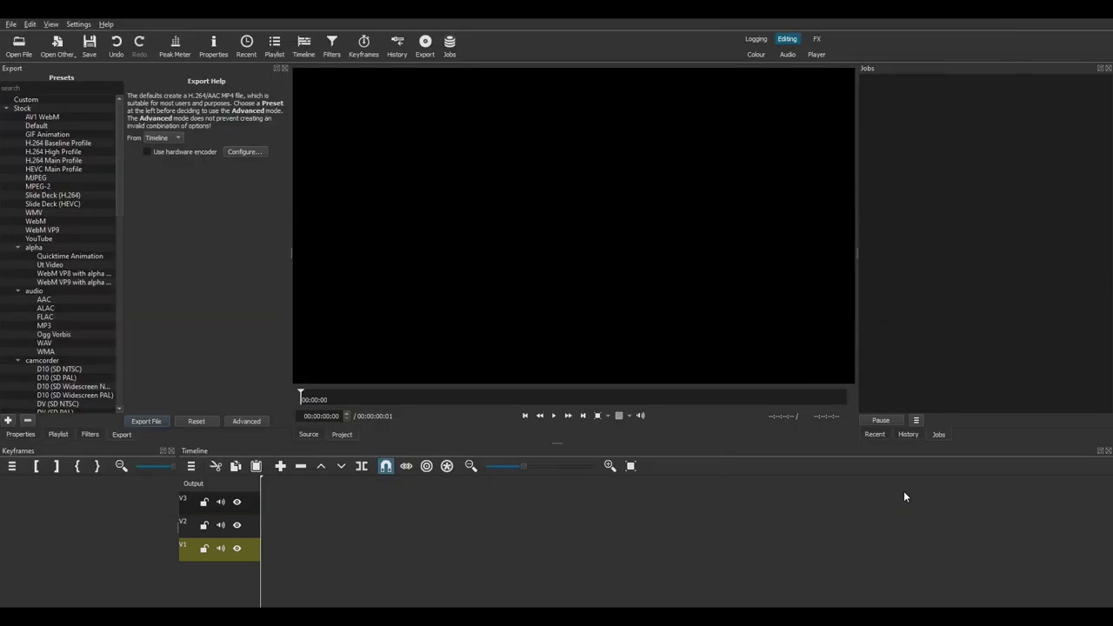
{"action": "left_click", "coordinate": [31, 436]}
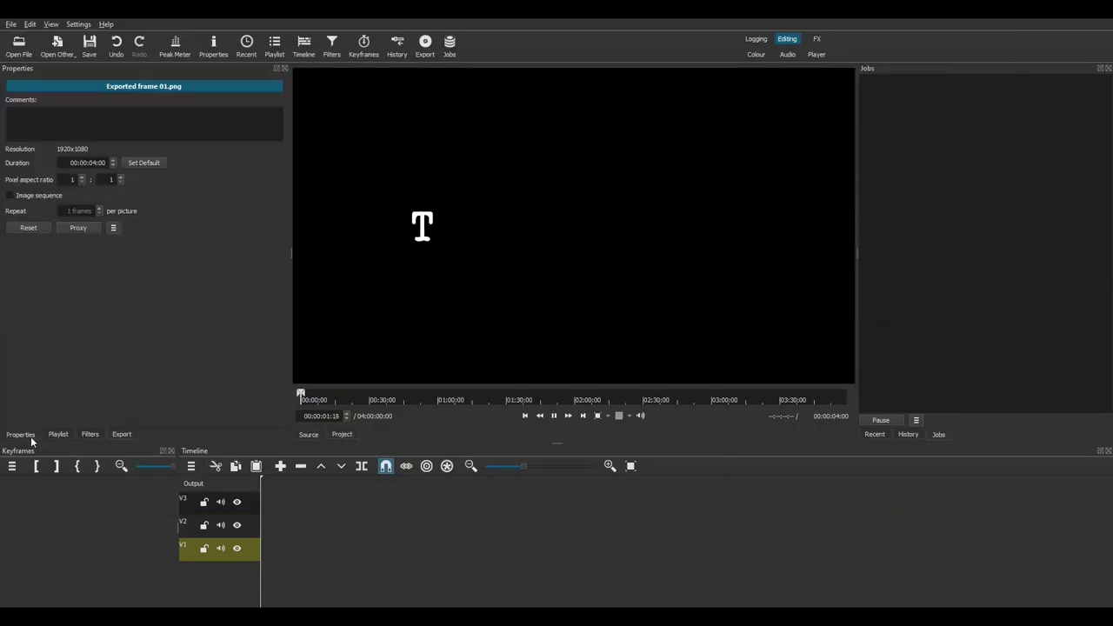
{"action": "left_click", "coordinate": [15, 198]}
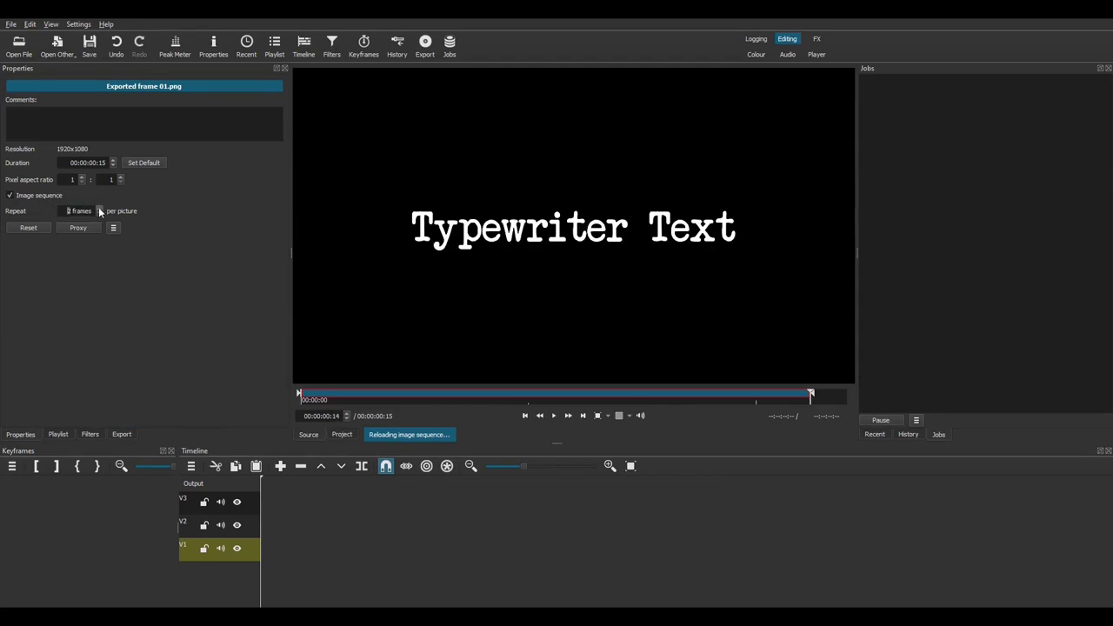
{"action": "left_click_drag", "start_coordinate": [441, 308], "coordinate": [268, 553]}
Zoom into the timeline and play the typing animation from the start.
{"action": "left_click", "coordinate": [546, 467]}
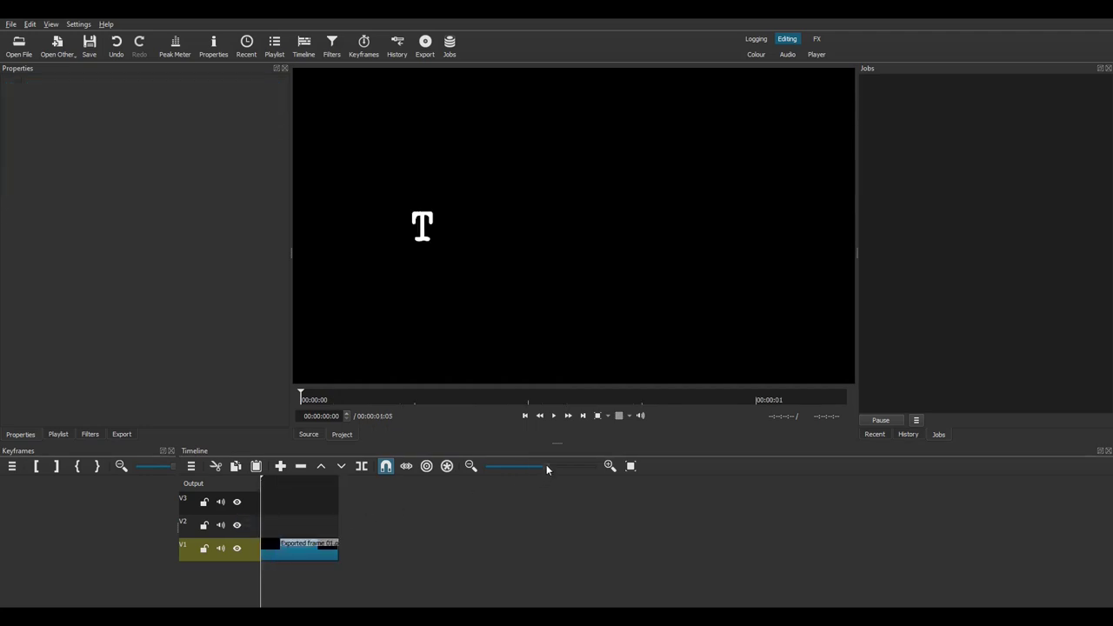
{"action": "left_click", "coordinate": [609, 466]}
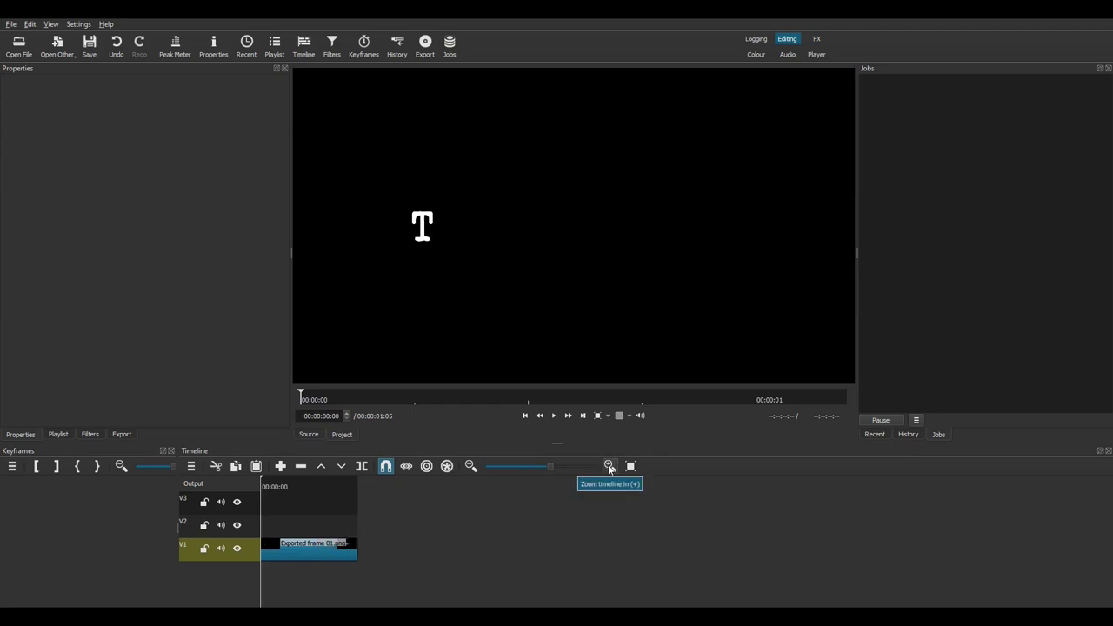
{"action": "left_click", "coordinate": [610, 466]}
{"action": "left_click", "coordinate": [610, 466]}
{"action": "left_click", "coordinate": [275, 485]}
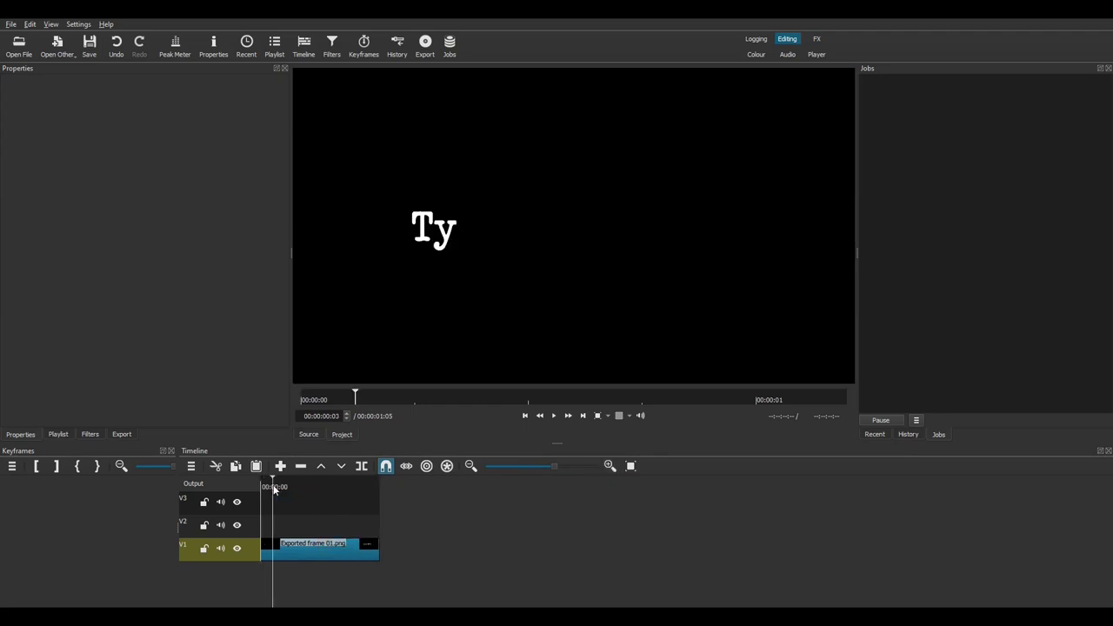
{"action": "key", "text": "Home"}
{"action": "key", "text": "space"}
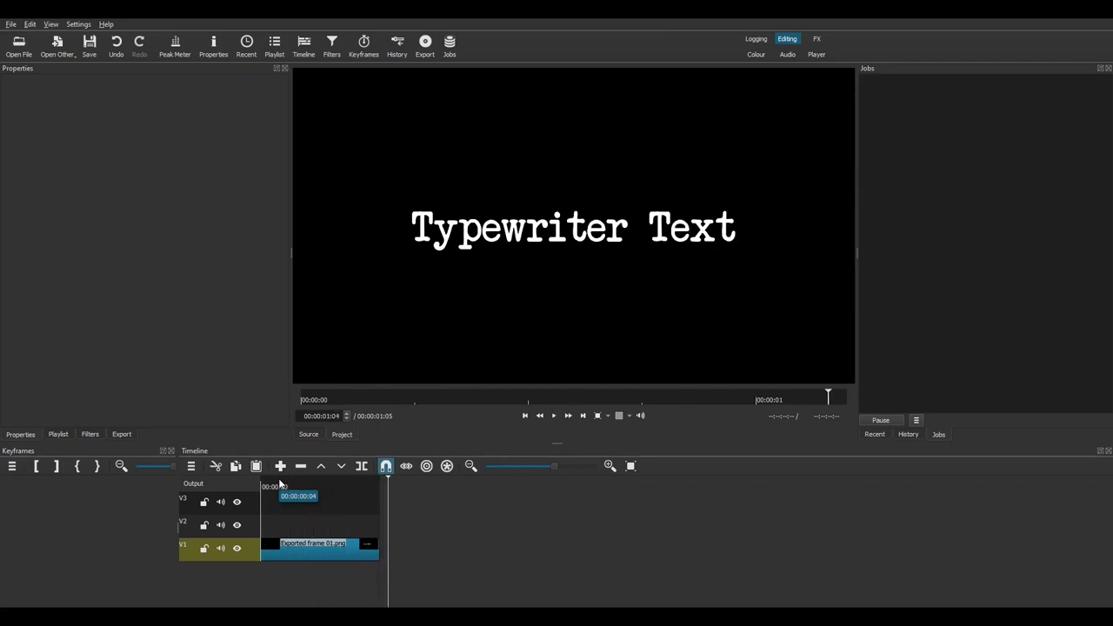
{"action": "left_click", "coordinate": [339, 548]}
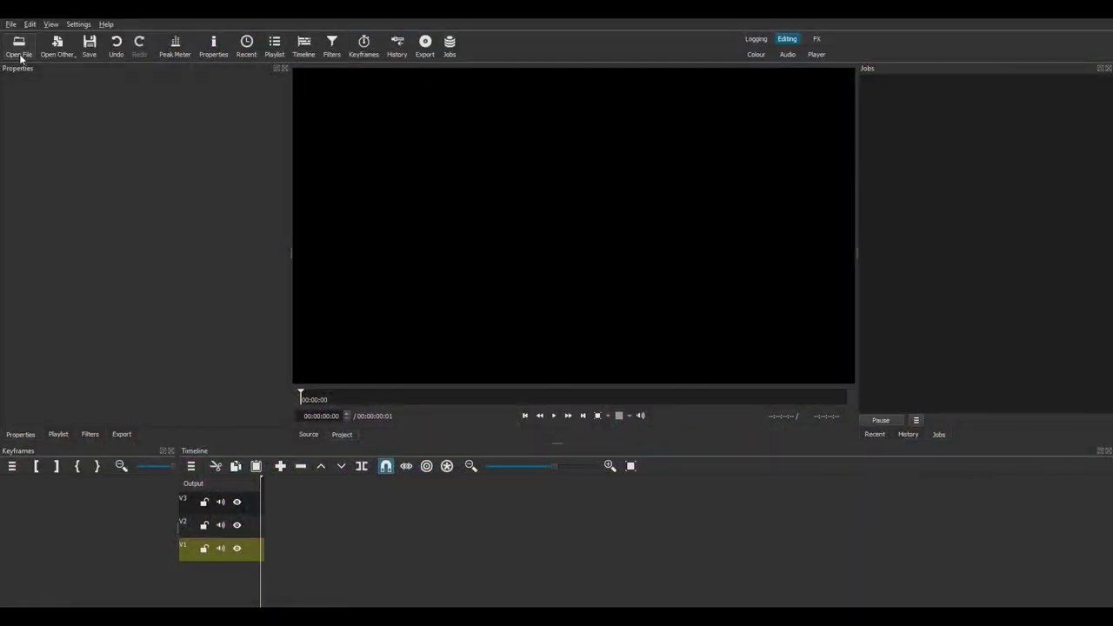
Reopen Exported frame 01.png as an image sequence held 4 frames each.
{"action": "left_click", "coordinate": [20, 50]}
{"action": "left_click", "coordinate": [308, 114]}
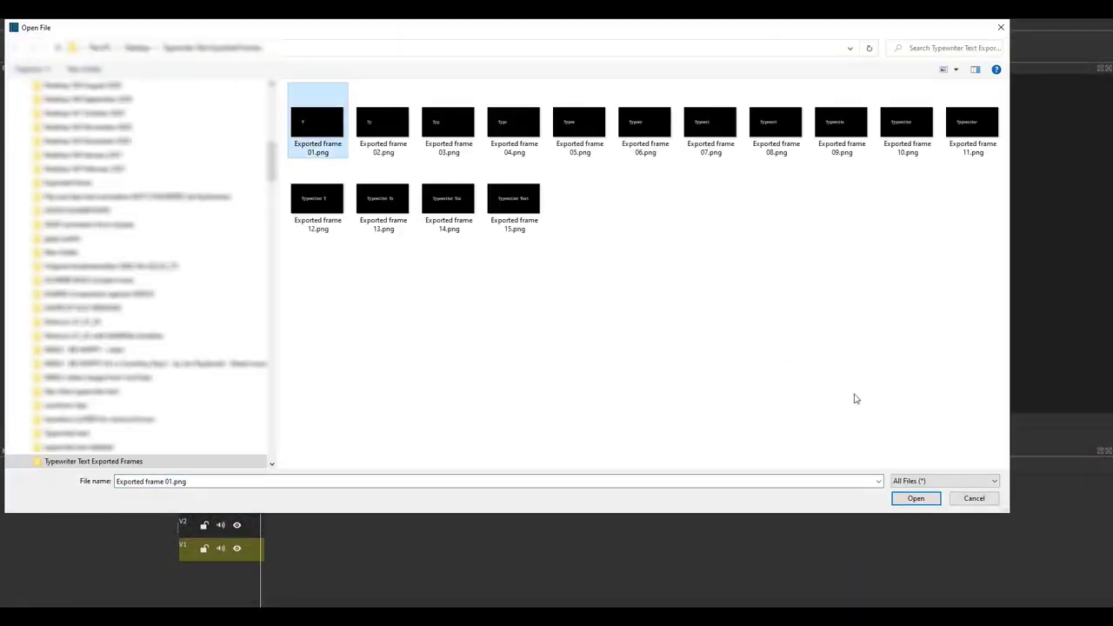
{"action": "left_click", "coordinate": [914, 498]}
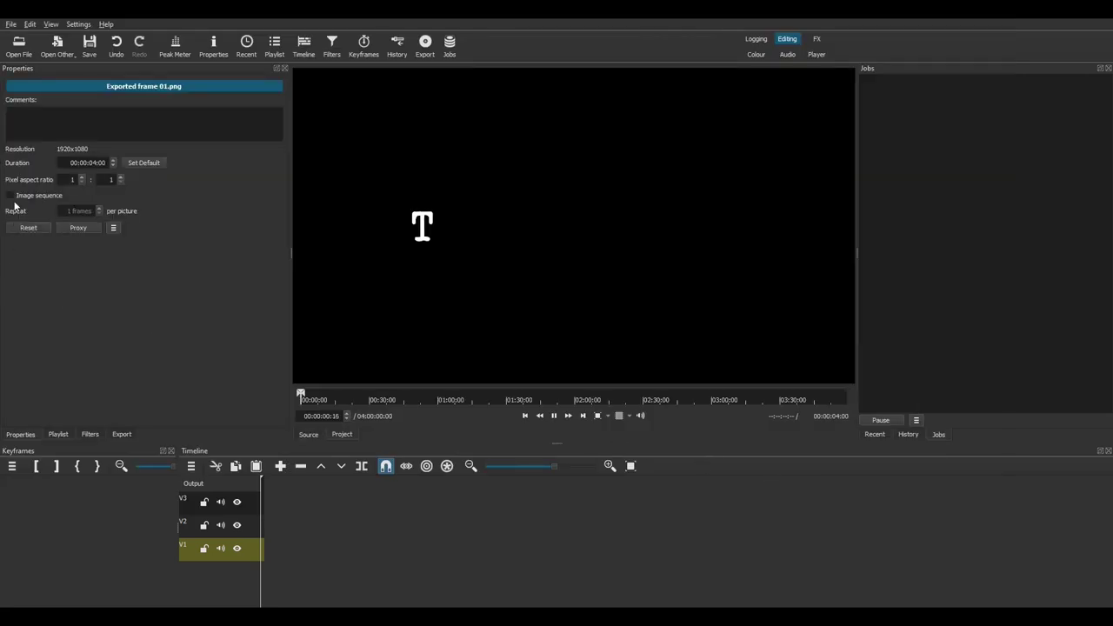
{"action": "left_click", "coordinate": [15, 197]}
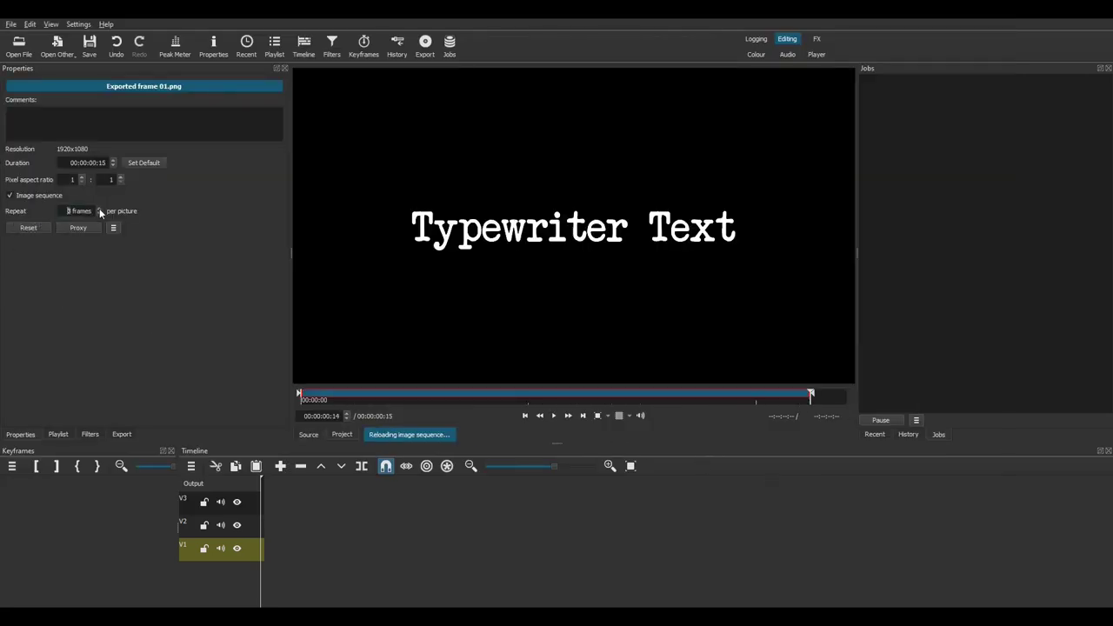
Place the 00:00:02:10 sequence at the start of V1 and play it.
{"action": "left_click_drag", "start_coordinate": [357, 503], "coordinate": [295, 521]}
{"action": "left_click", "coordinate": [280, 485]}
{"action": "key", "text": "Home"}
{"action": "key", "text": "space"}
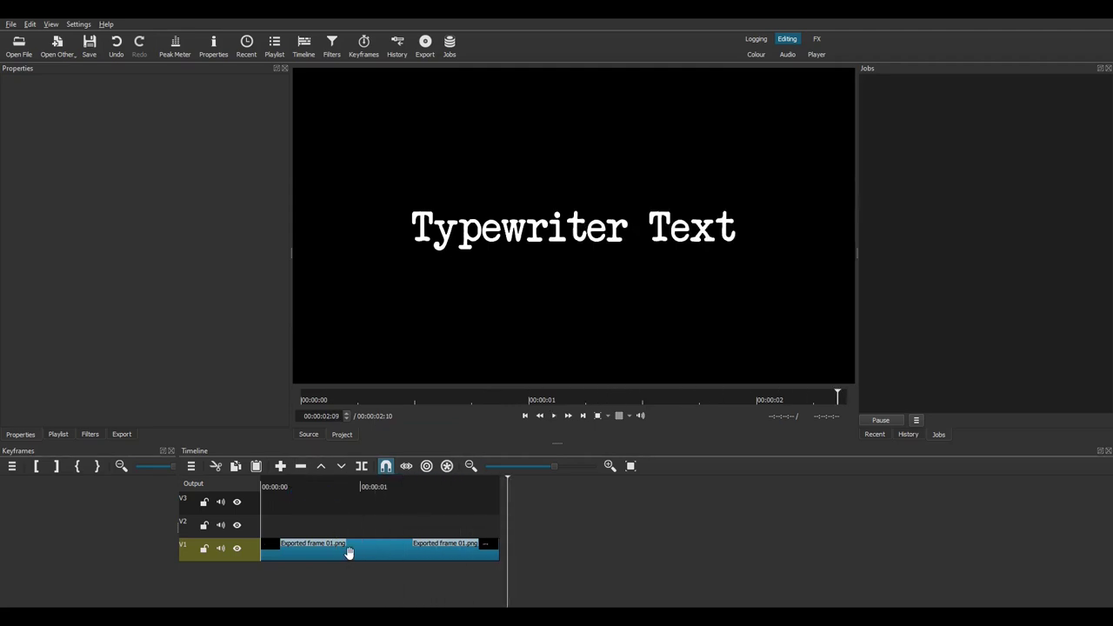
Delete the V1 clip and reopen Exported frame 01.png as an image sequence.
{"action": "left_click", "coordinate": [348, 553]}
{"action": "key", "text": "Delete"}
{"action": "left_click", "coordinate": [18, 45]}
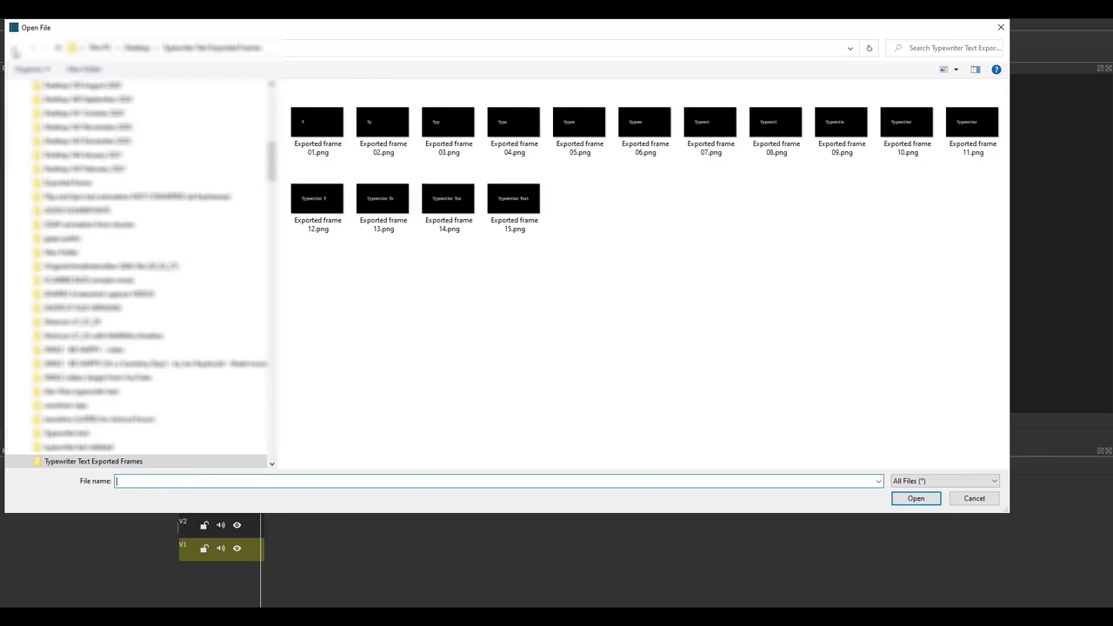
{"action": "left_click", "coordinate": [322, 130]}
{"action": "left_click", "coordinate": [915, 498]}
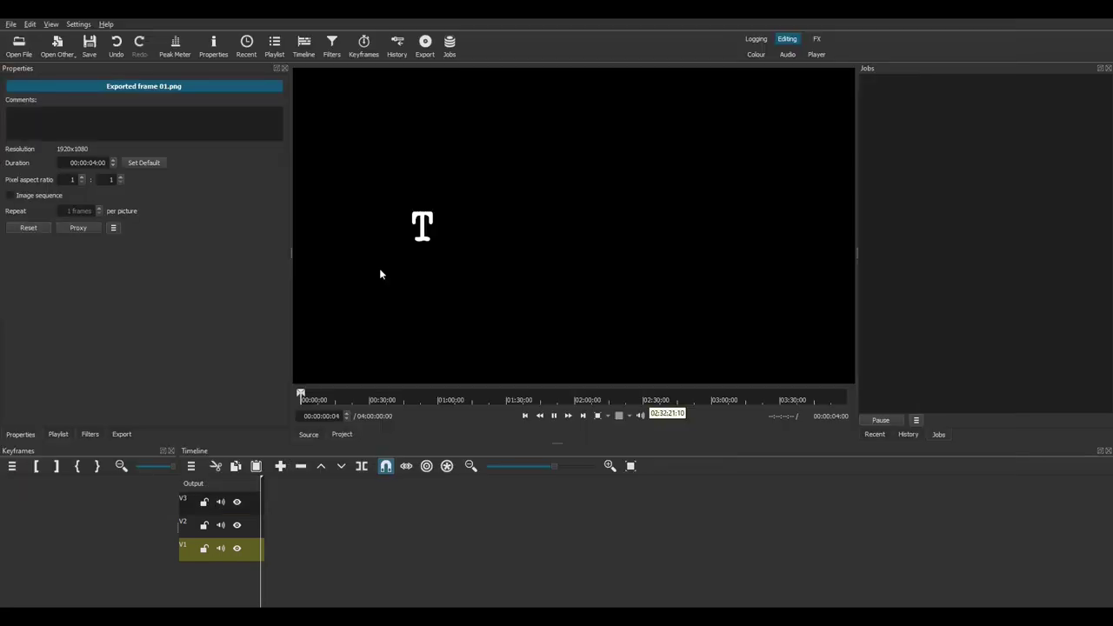
{"action": "left_click", "coordinate": [9, 196]}
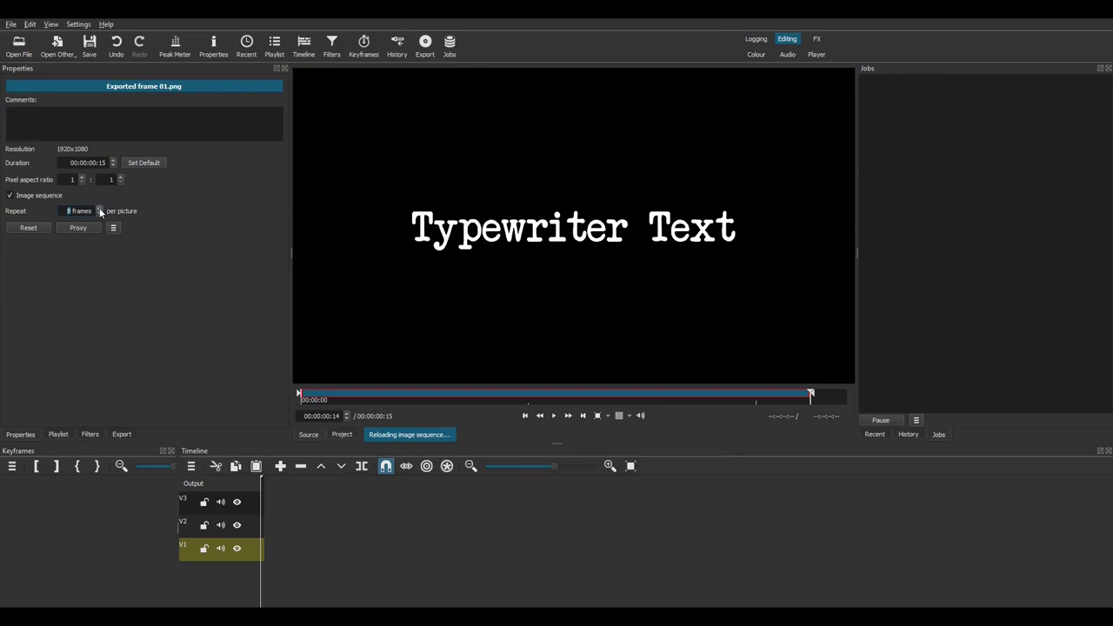
Place the 2-frame, 00:00:01:05 sequence on V1 and return to the start.
{"action": "left_click_drag", "start_coordinate": [508, 283], "coordinate": [358, 498]}
{"action": "left_click", "coordinate": [344, 487]}
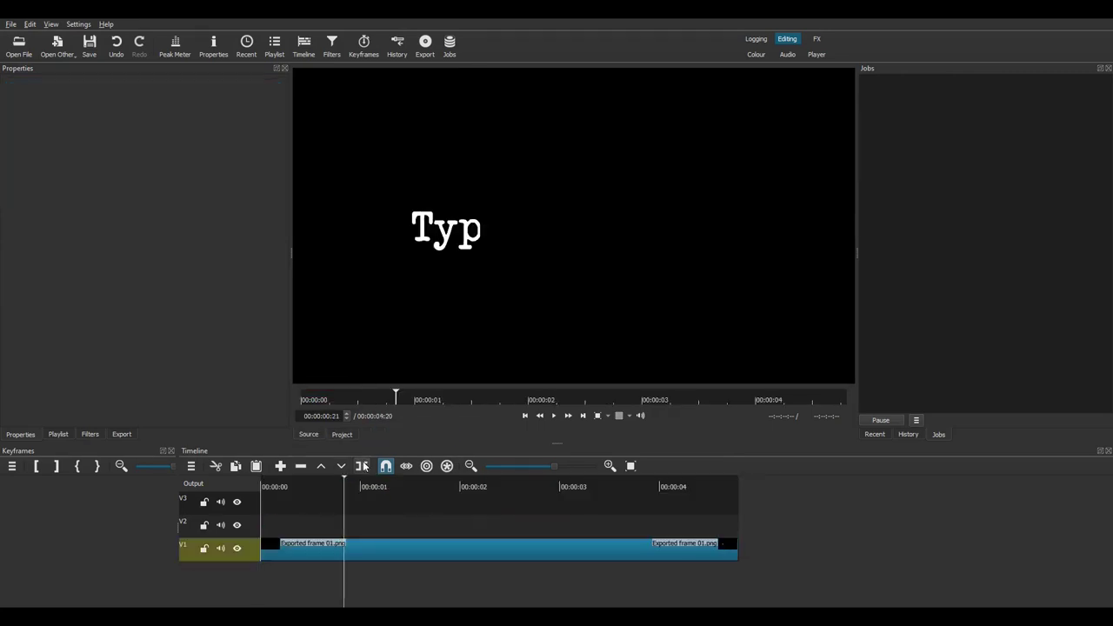
{"action": "key", "text": "Home"}
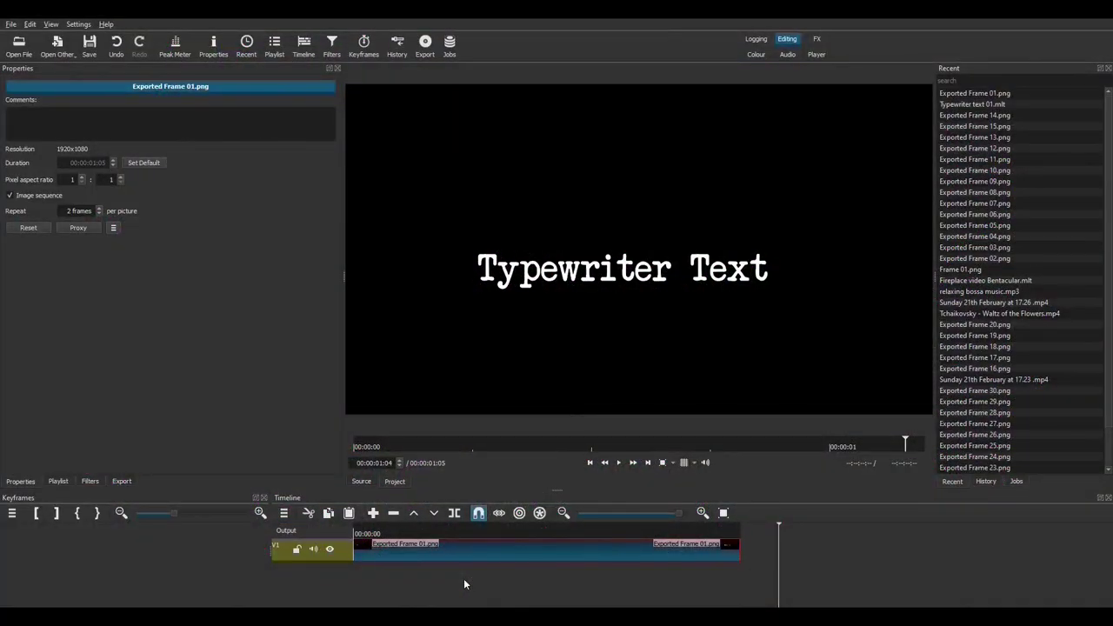
Select the V1 clip and play the typewriter animation from the start.
{"action": "left_click_drag", "start_coordinate": [415, 544], "coordinate": [441, 545]}
{"action": "left_click", "coordinate": [359, 532]}
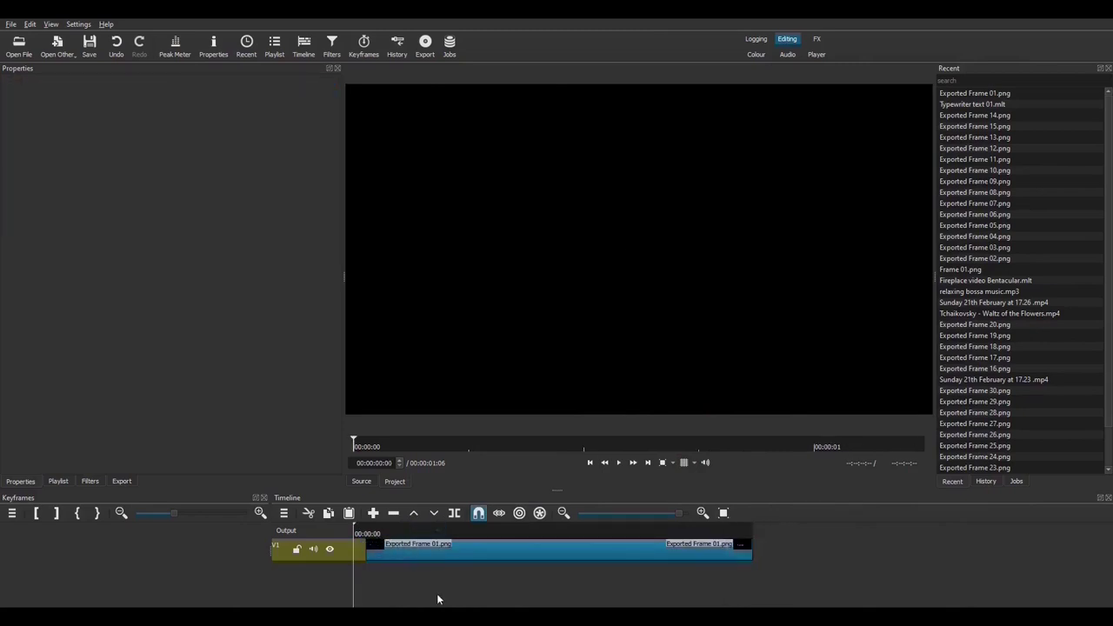
{"action": "key", "text": "space"}
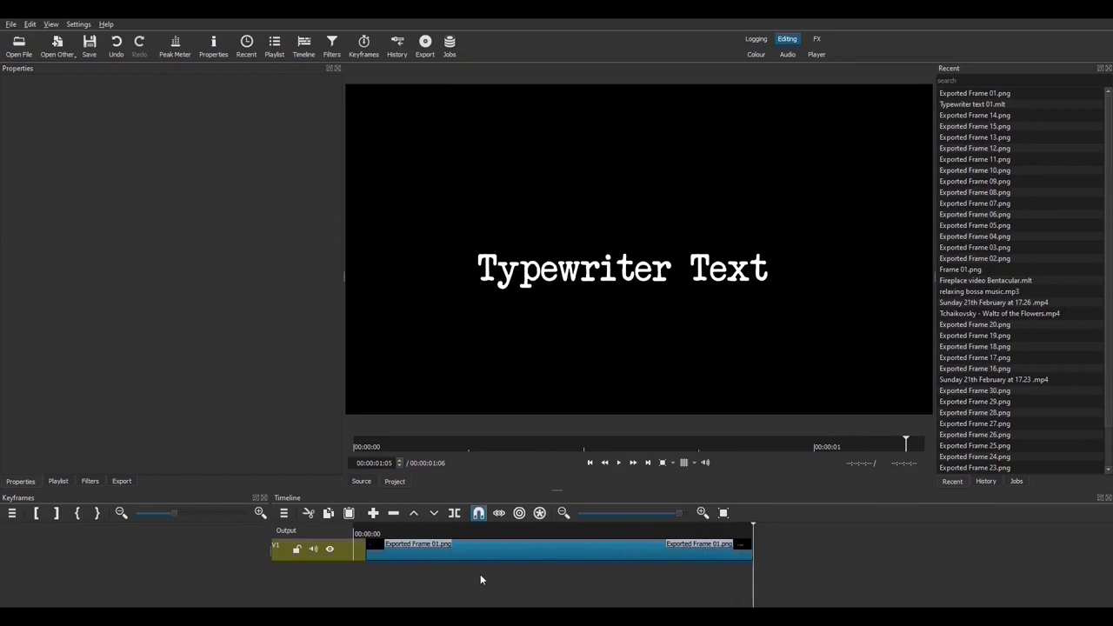
Append the full-title frame Exported Frame 15.png to the end of V1.
{"action": "left_click", "coordinate": [19, 46]}
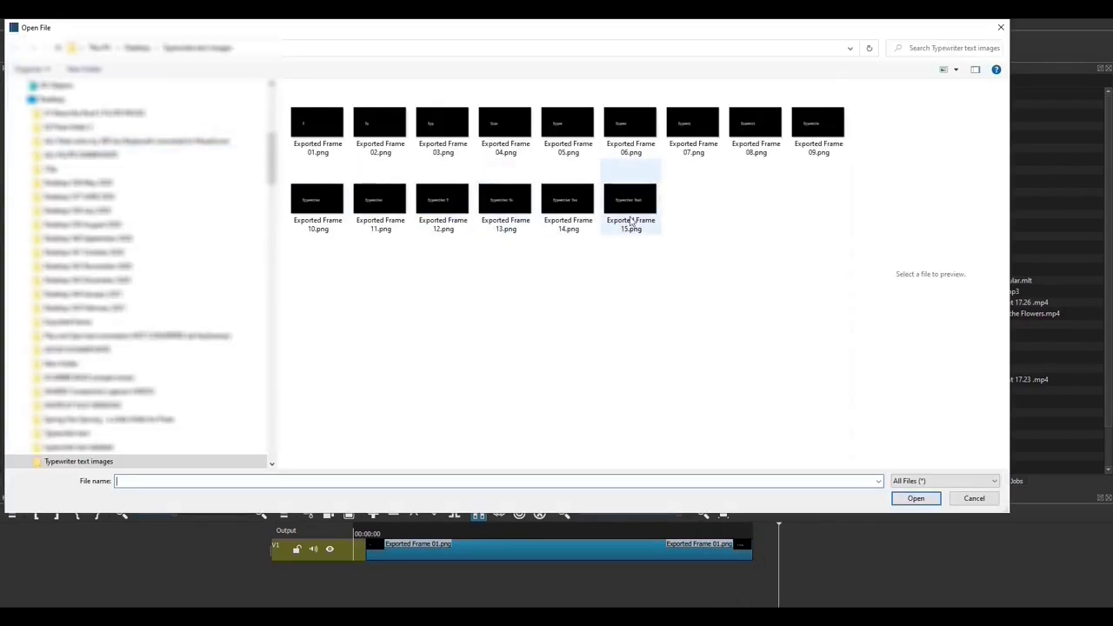
{"action": "left_click", "coordinate": [630, 205]}
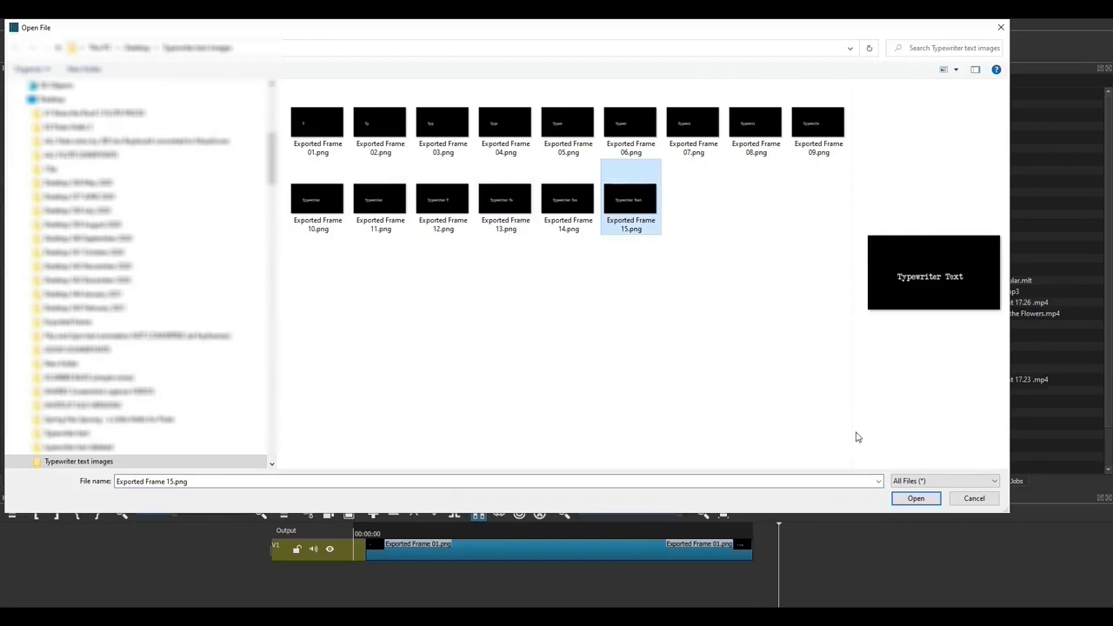
{"action": "left_click", "coordinate": [908, 498]}
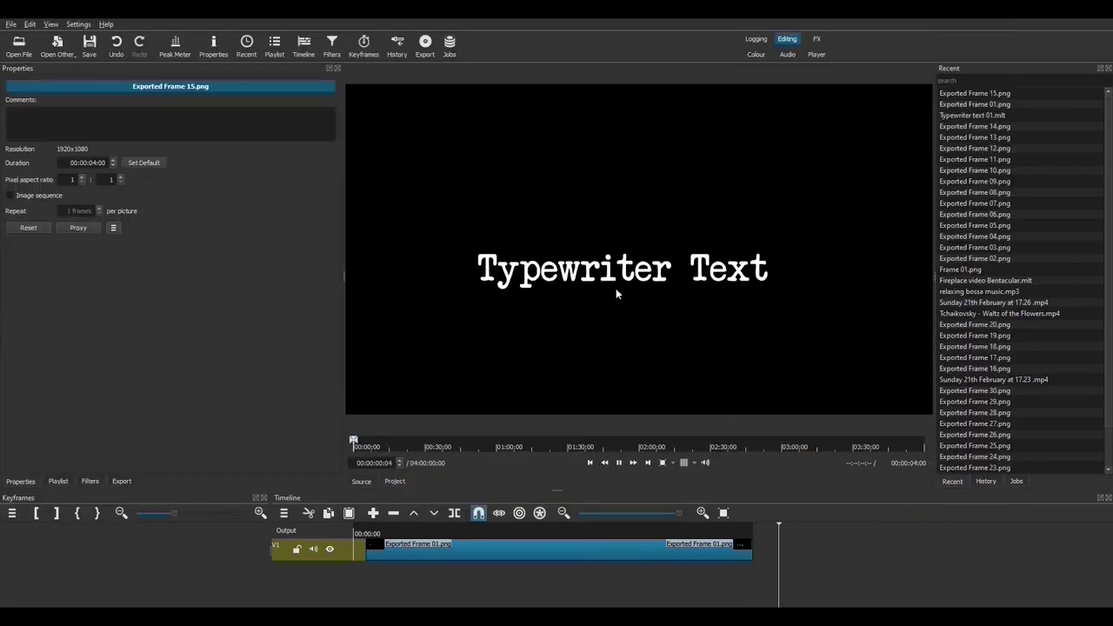
{"action": "left_click_drag", "start_coordinate": [684, 367], "coordinate": [762, 554]}
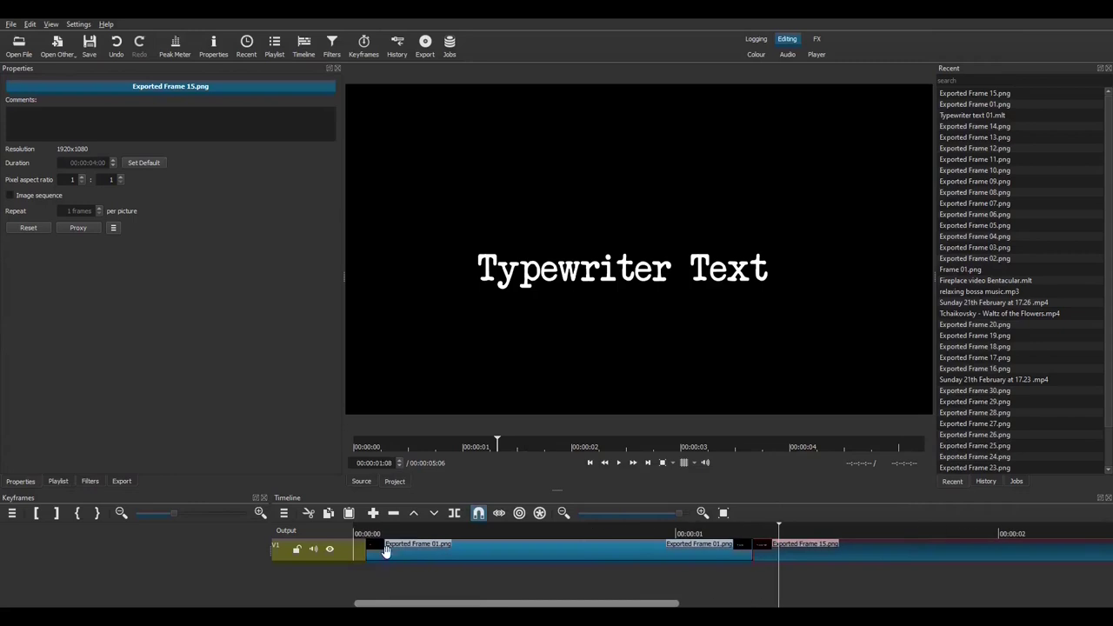
Enable Ripple, push the V1 title clips slightly later, and replay from the start.
{"action": "left_click", "coordinate": [519, 513]}
{"action": "left_click_drag", "start_coordinate": [461, 547], "coordinate": [466, 540]}
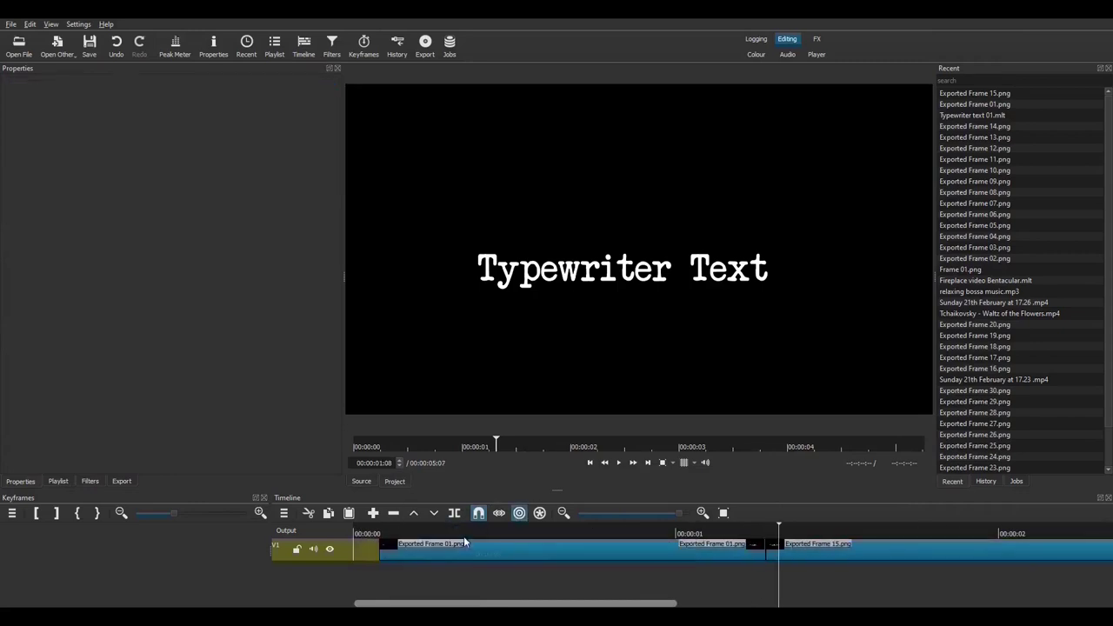
{"action": "key", "text": "Home"}
{"action": "key", "text": "space"}
Export the timeline as 'Typewriter text 01' into the Typewriter text images folder.
{"action": "left_click", "coordinate": [121, 481]}
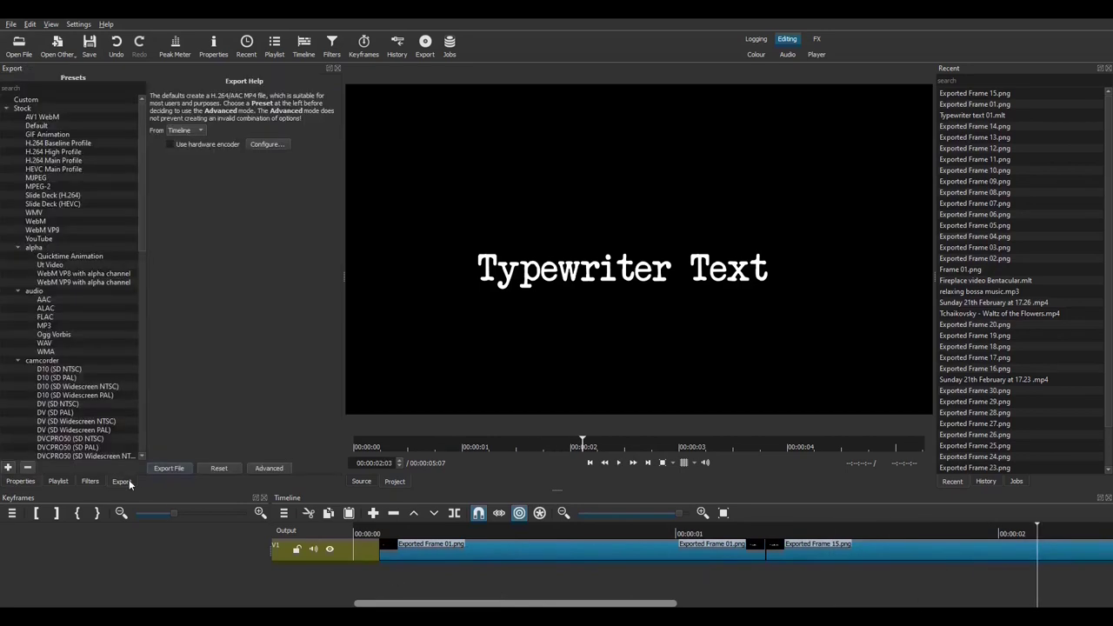
{"action": "left_click", "coordinate": [168, 468]}
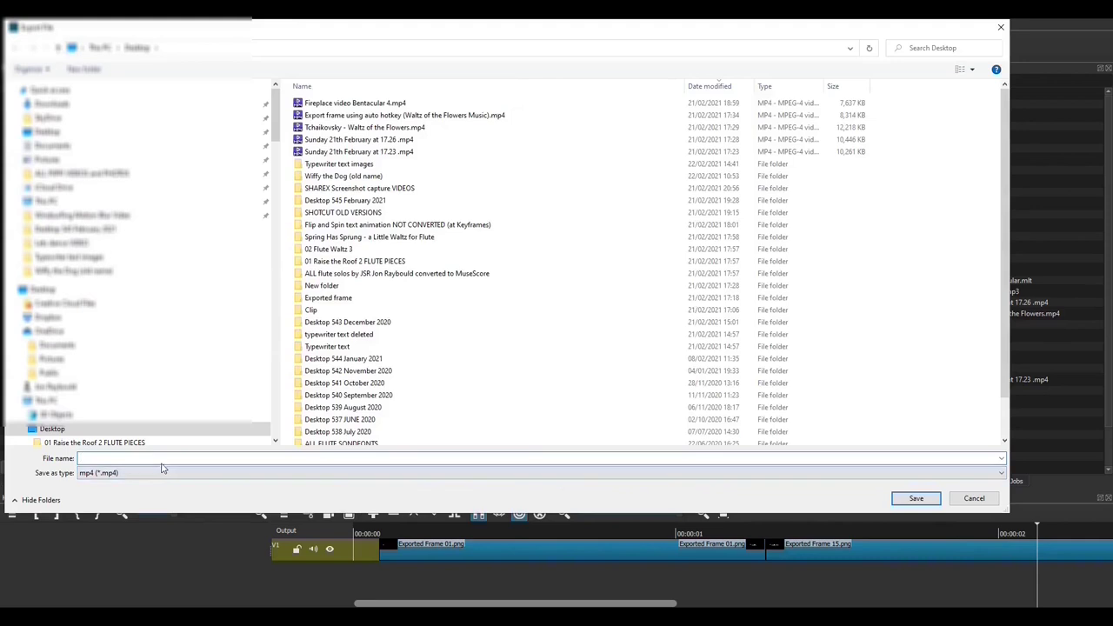
{"action": "type", "text": "Typewrite"}
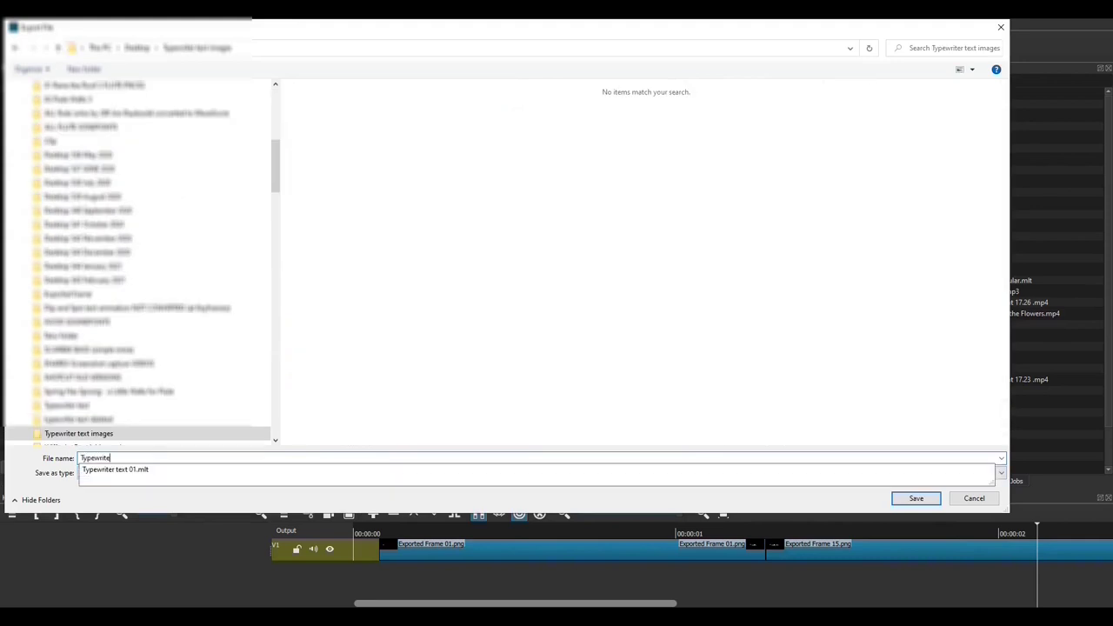
{"action": "type", "text": "r text 01"}
{"action": "key", "text": "Return"}
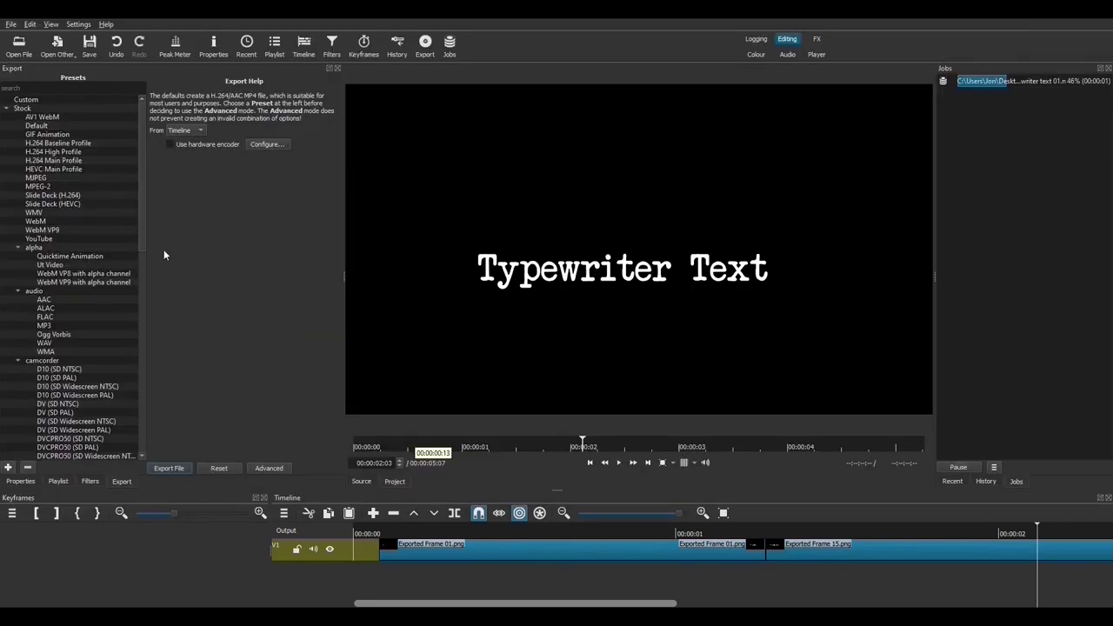
Load Cornwall From Above007.mp4 from the Clip folder into the source player.
{"action": "left_click", "coordinate": [19, 44]}
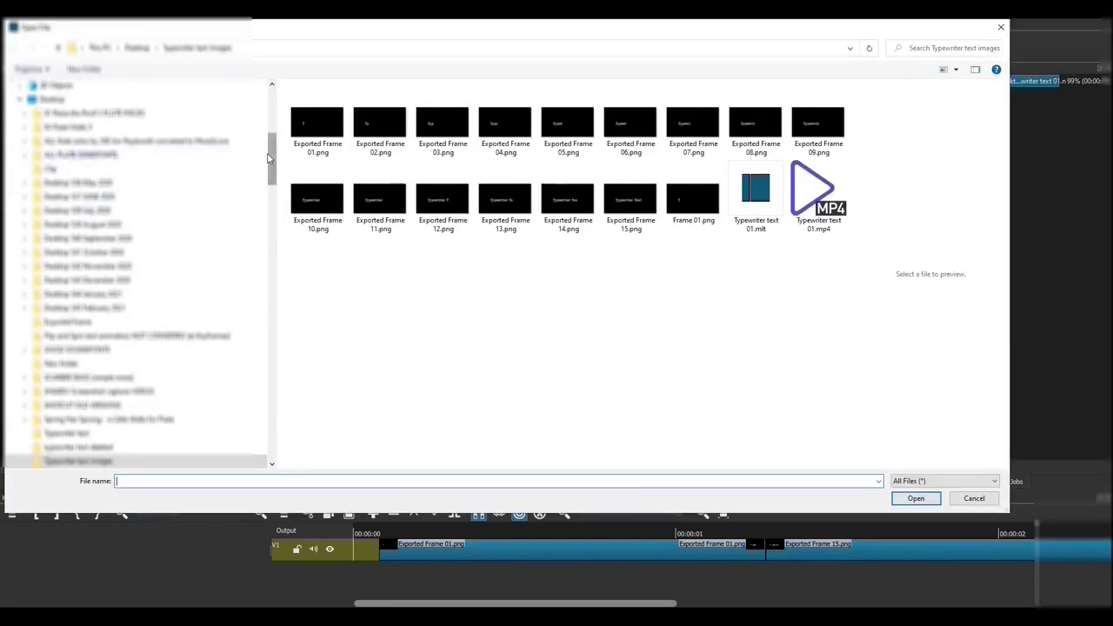
{"action": "scroll", "coordinate": [153, 309], "scroll_direction": "up", "scroll_amount": 6}
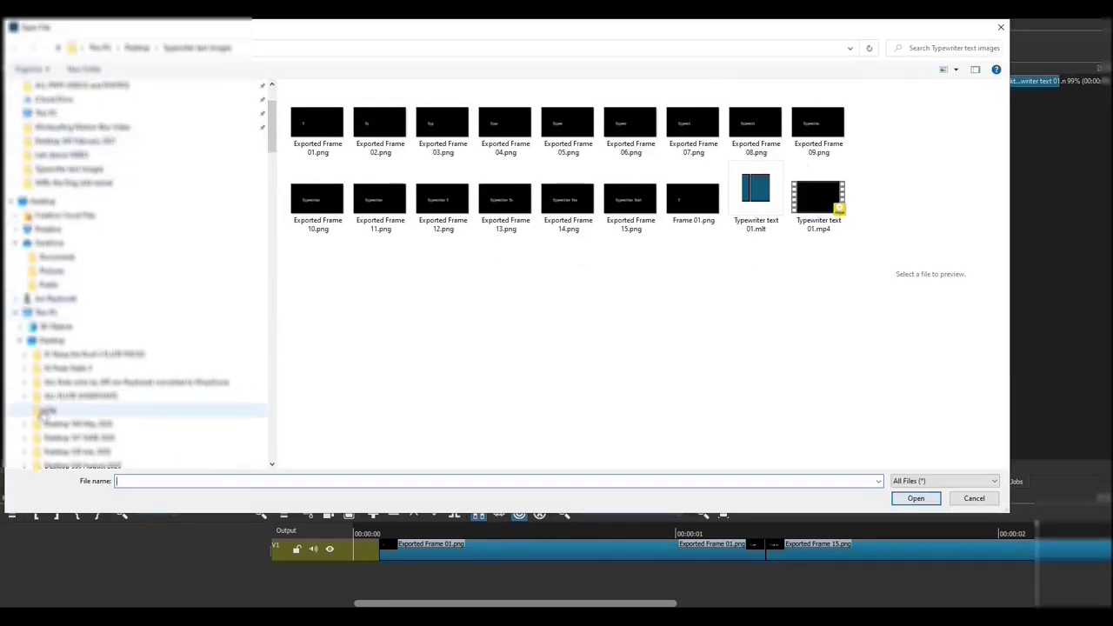
{"action": "left_click", "coordinate": [52, 409]}
{"action": "left_click", "coordinate": [317, 109]}
{"action": "left_click", "coordinate": [915, 498]}
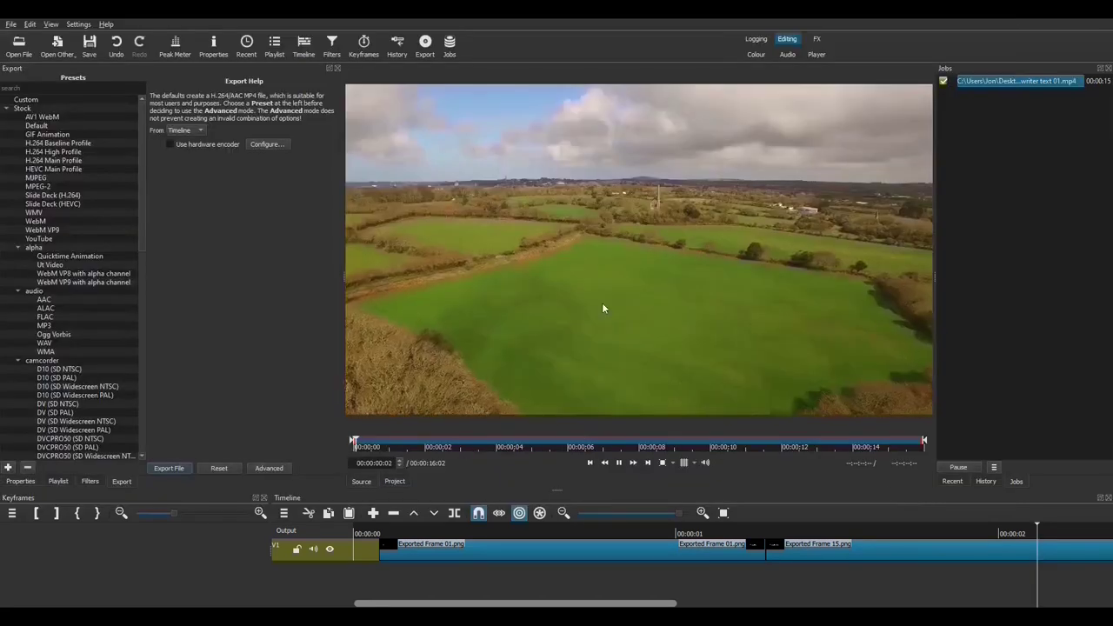
Add a new V2 video track above V1.
{"action": "left_click_drag", "start_coordinate": [603, 307], "coordinate": [487, 462]}
{"action": "left_click", "coordinate": [283, 513]}
{"action": "mouse_move", "coordinate": [306, 516]}
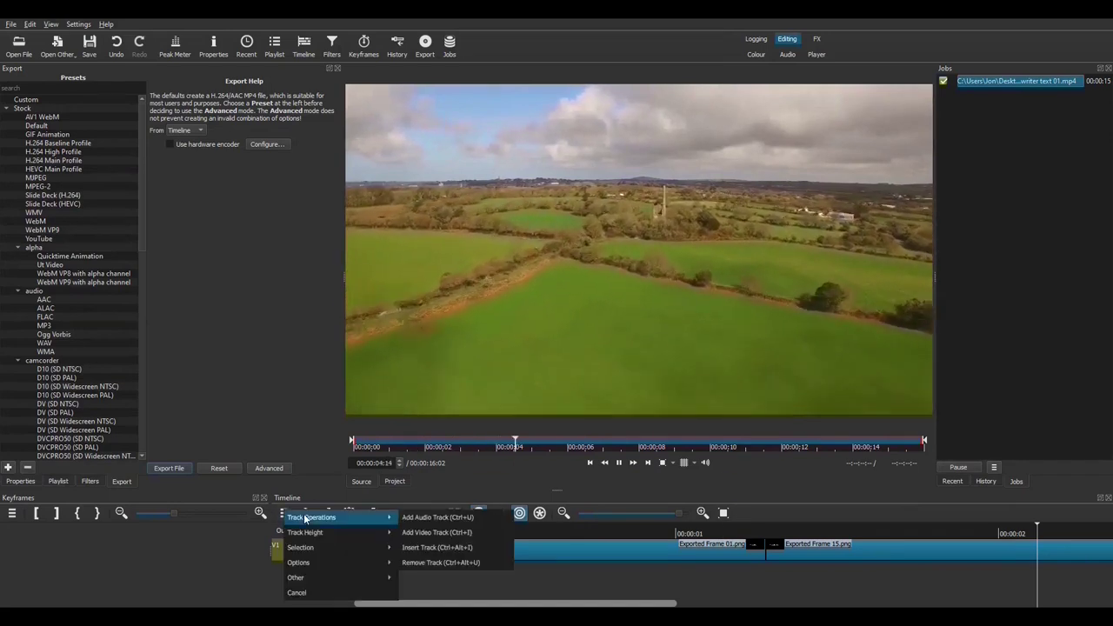
{"action": "left_click", "coordinate": [412, 530]}
Place the aerial clip on V2 aligned to the timeline start and play it back.
{"action": "left_click_drag", "start_coordinate": [517, 379], "coordinate": [542, 571]}
{"action": "scroll", "coordinate": [571, 559], "scroll_direction": "left", "scroll_amount": 5}
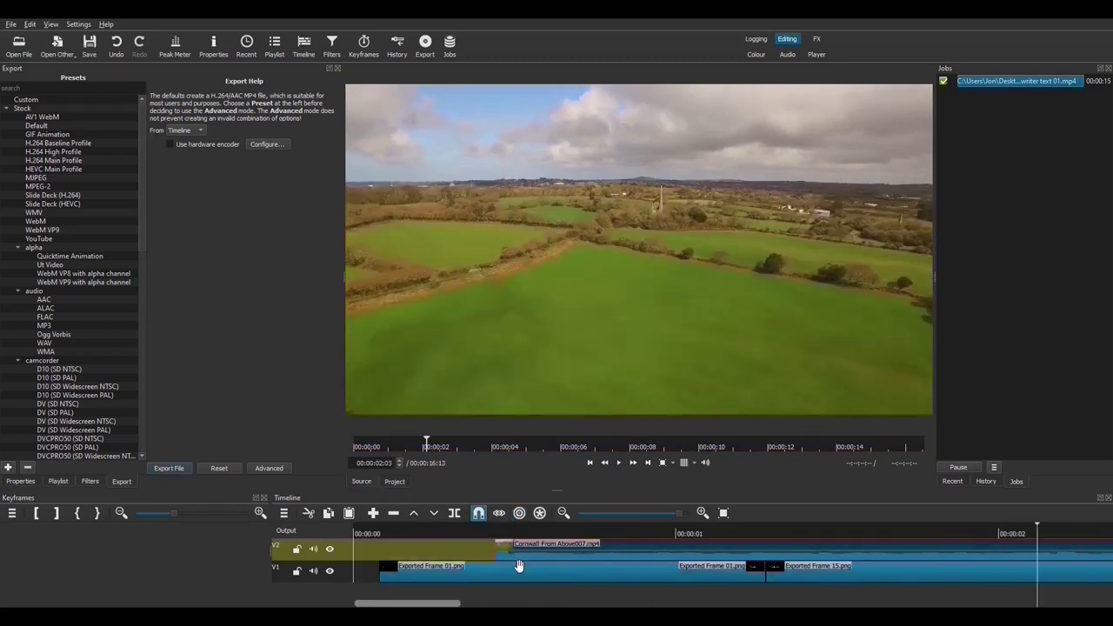
{"action": "left_click_drag", "start_coordinate": [584, 545], "coordinate": [462, 546]}
{"action": "left_click_drag", "start_coordinate": [346, 559], "coordinate": [346, 558]}
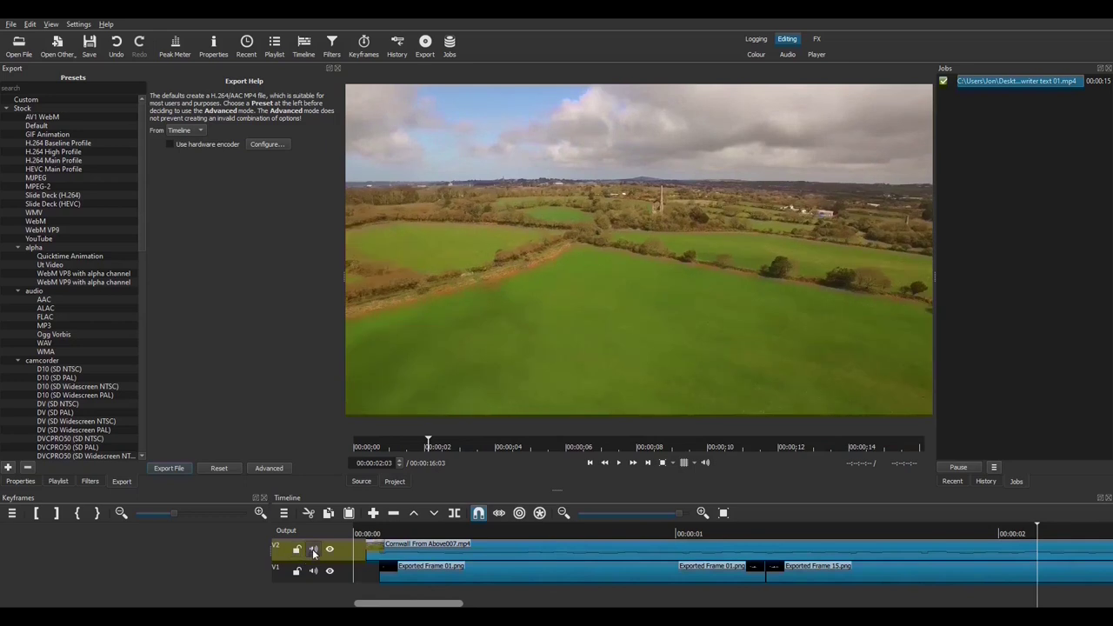
{"action": "key", "text": "Home"}
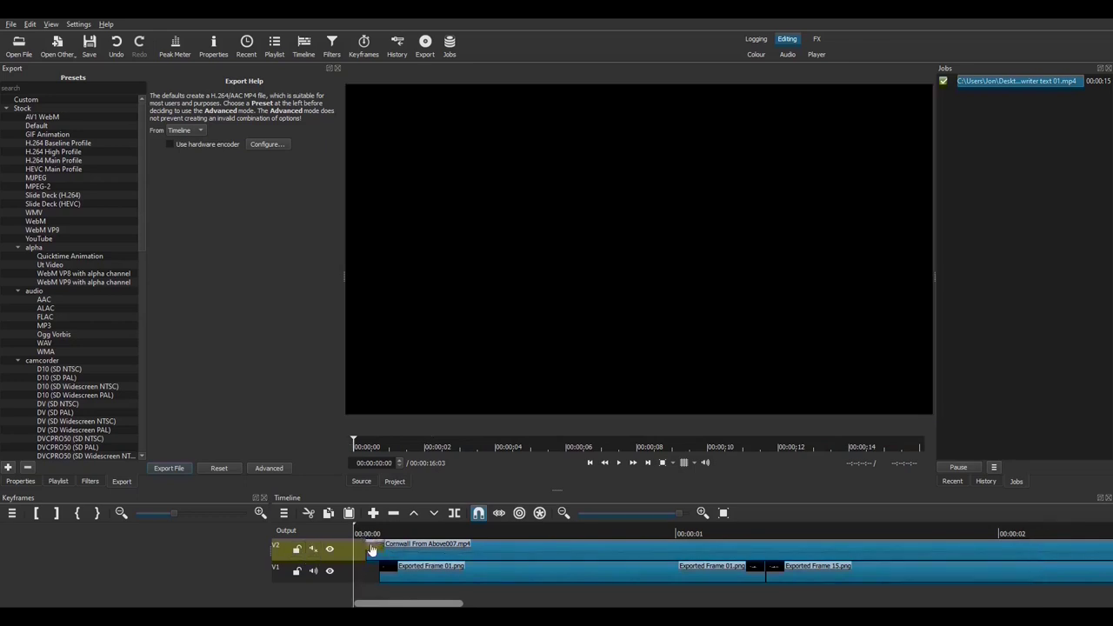
{"action": "key", "text": "space"}
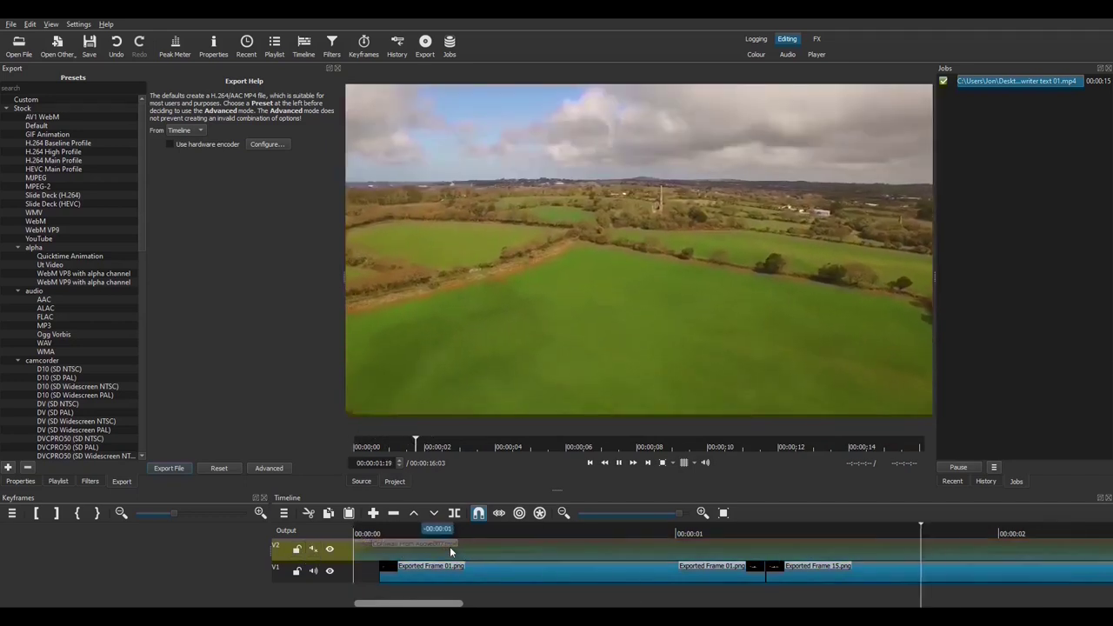
Stop playback, zoom the timeline out, and add a third video track V3.
{"action": "key", "text": "space"}
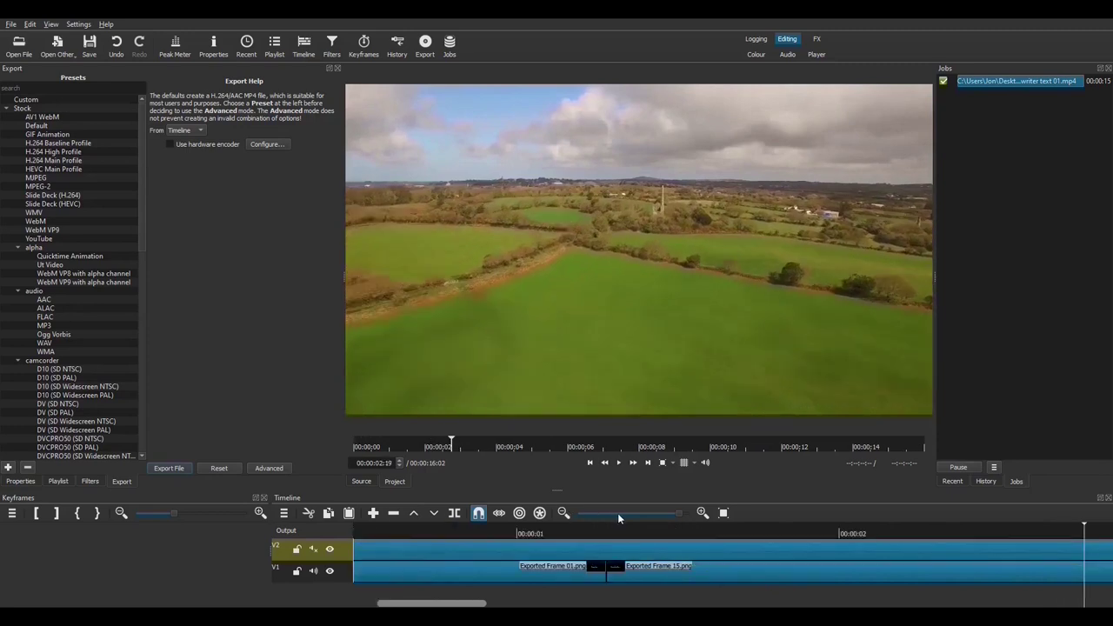
{"action": "left_click", "coordinate": [617, 513]}
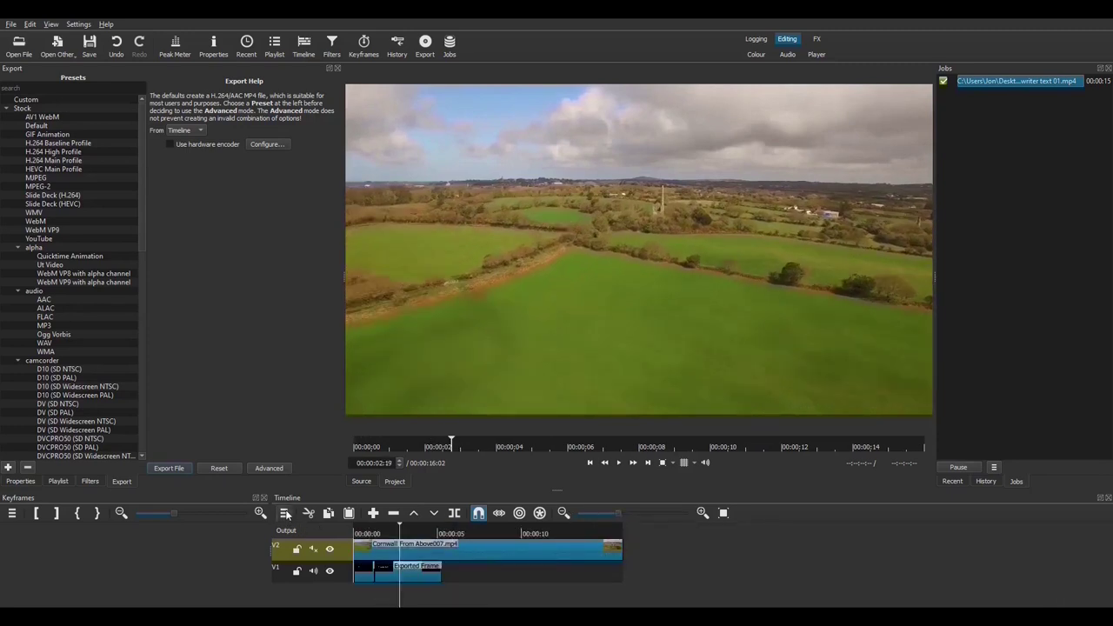
{"action": "left_click", "coordinate": [285, 514]}
{"action": "mouse_move", "coordinate": [309, 520]}
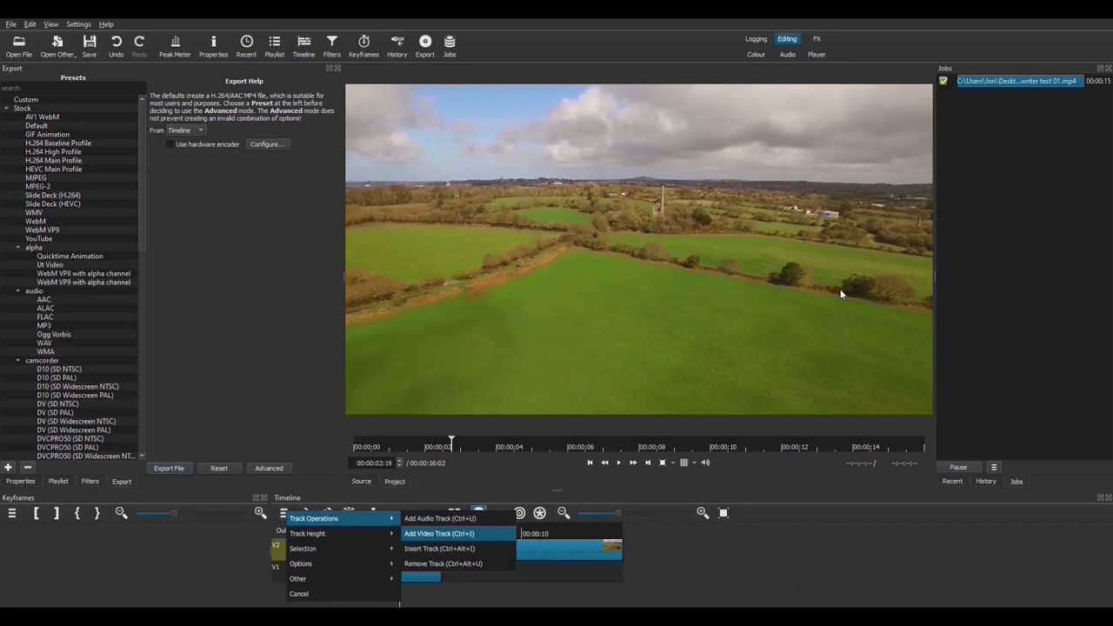
{"action": "left_click", "coordinate": [435, 534]}
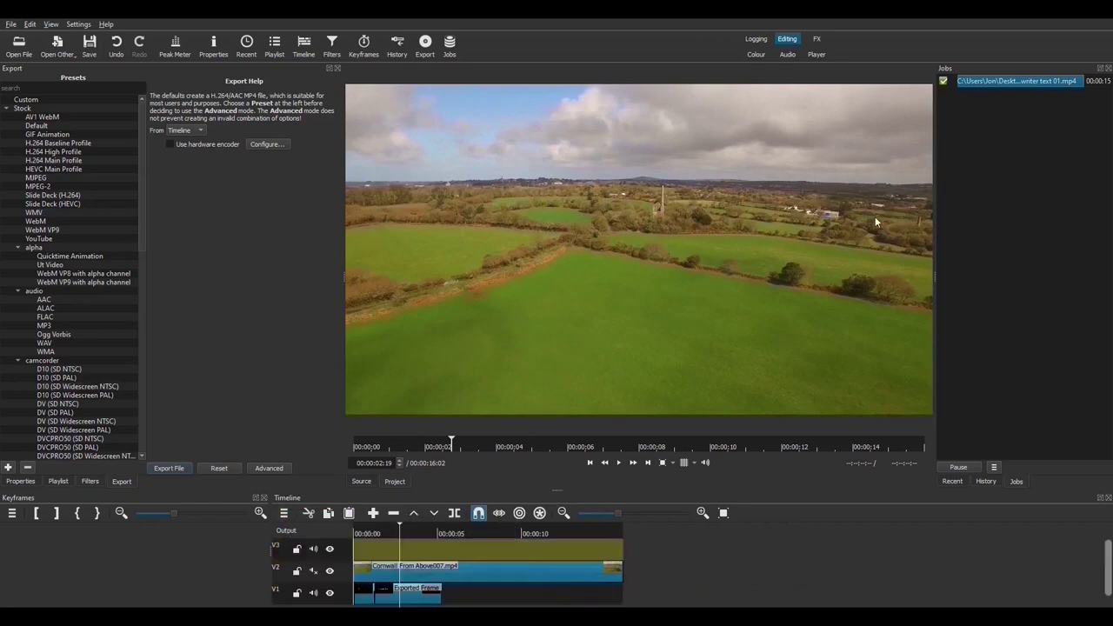
Place the exported Typewriter text 01.mp4 onto V3 and play the layered result.
{"action": "right_click", "coordinate": [991, 80]}
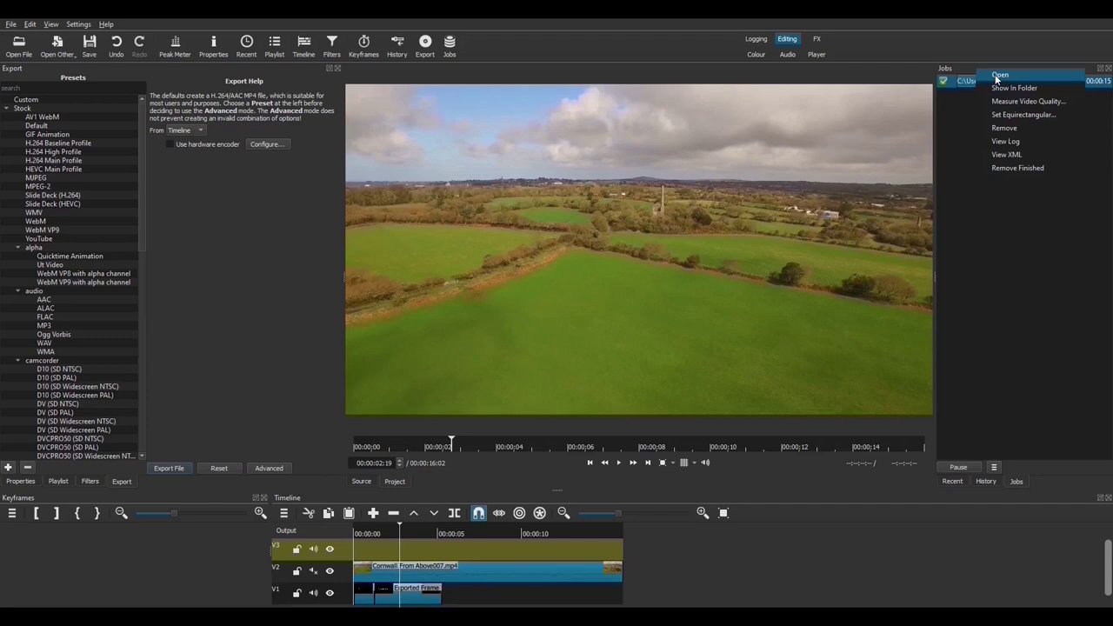
{"action": "left_click", "coordinate": [998, 76]}
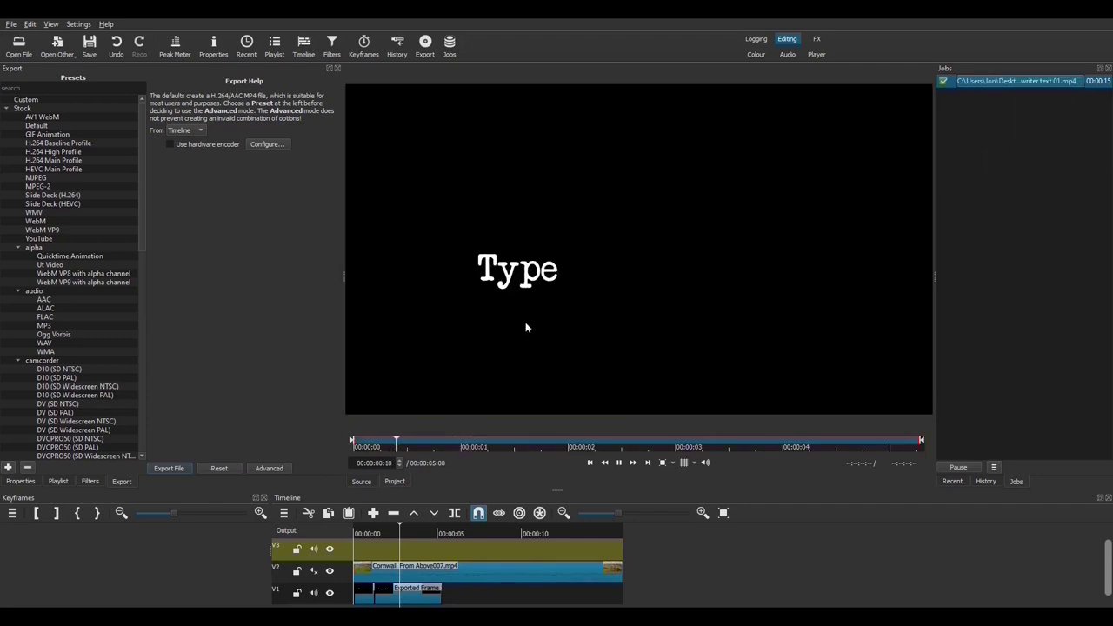
{"action": "left_click_drag", "start_coordinate": [386, 536], "coordinate": [418, 598]}
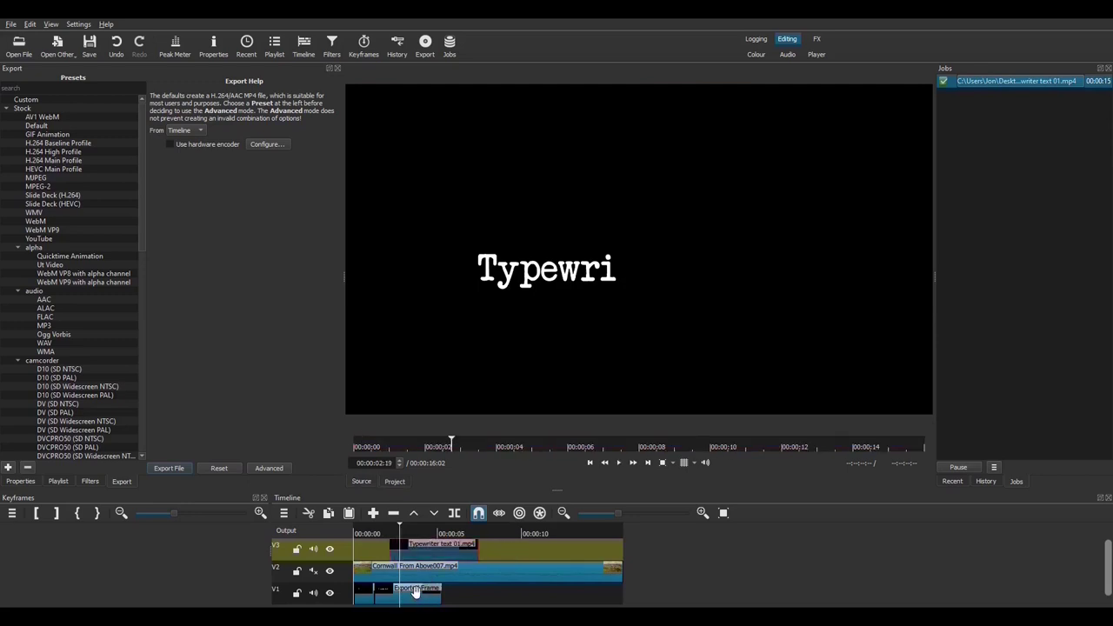
{"action": "left_click", "coordinate": [378, 533]}
{"action": "key", "text": "space"}
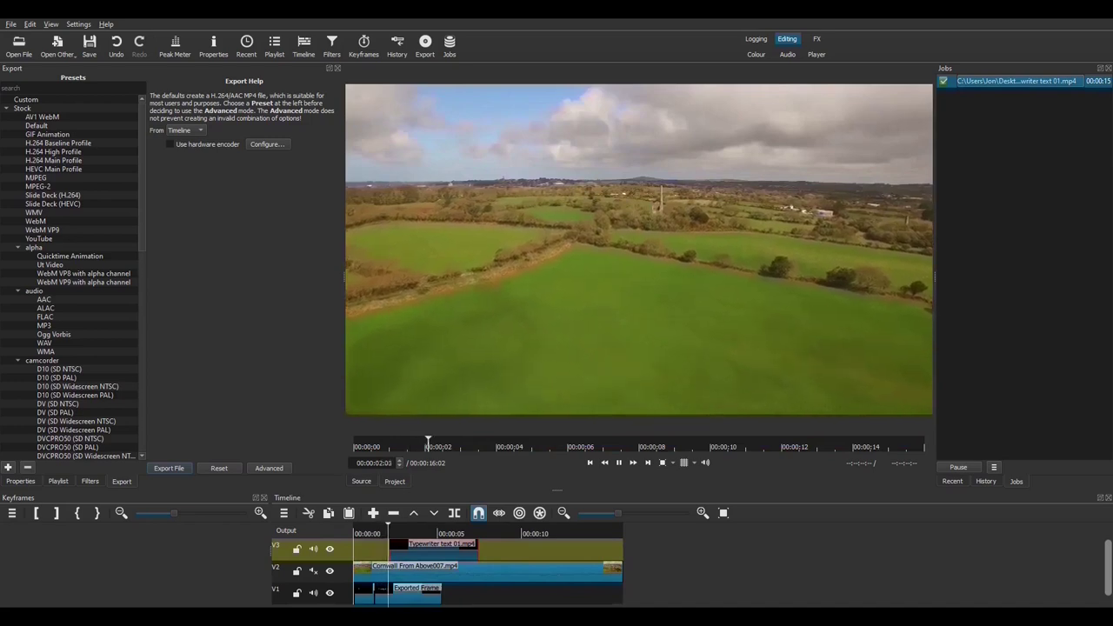
{"action": "key", "text": "space"}
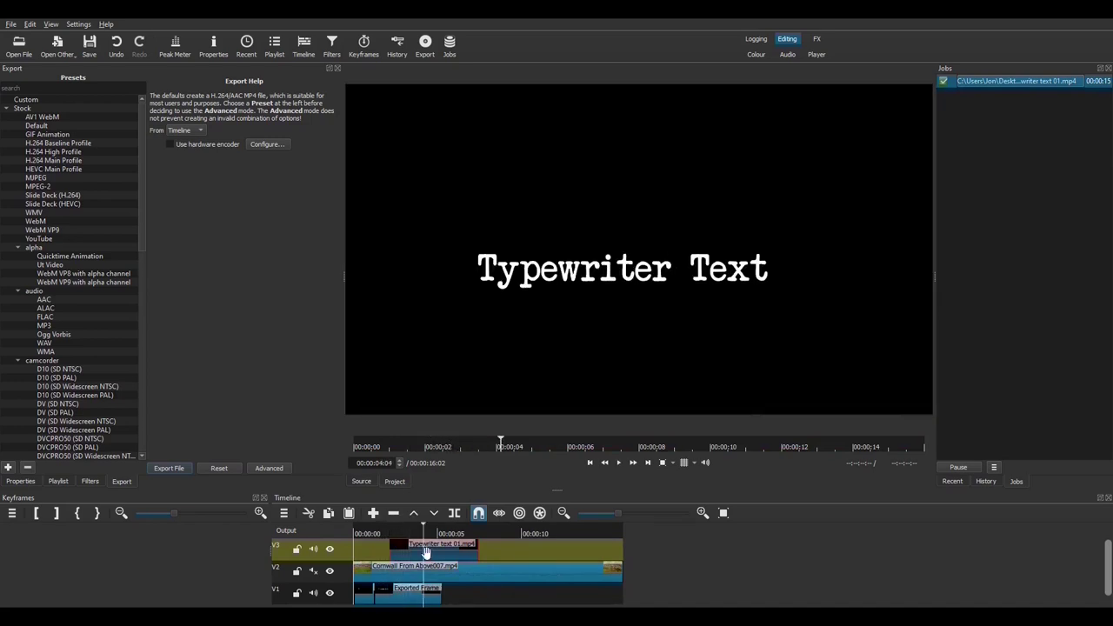
{"action": "left_click", "coordinate": [90, 481]}
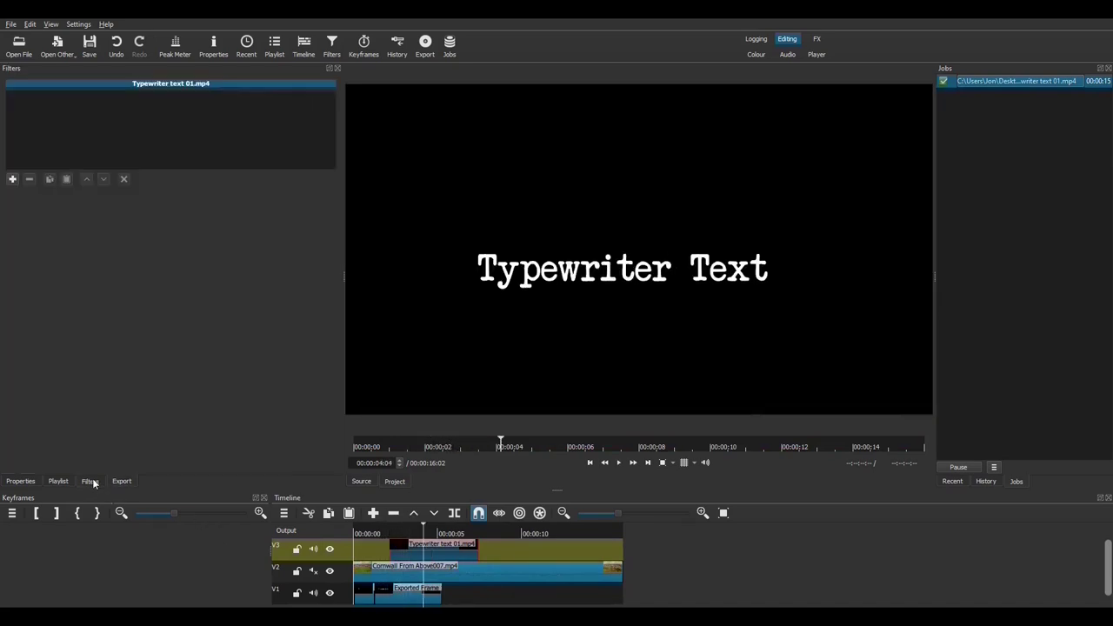
{"action": "left_click", "coordinate": [12, 179]}
{"action": "type", "text": "blend"}
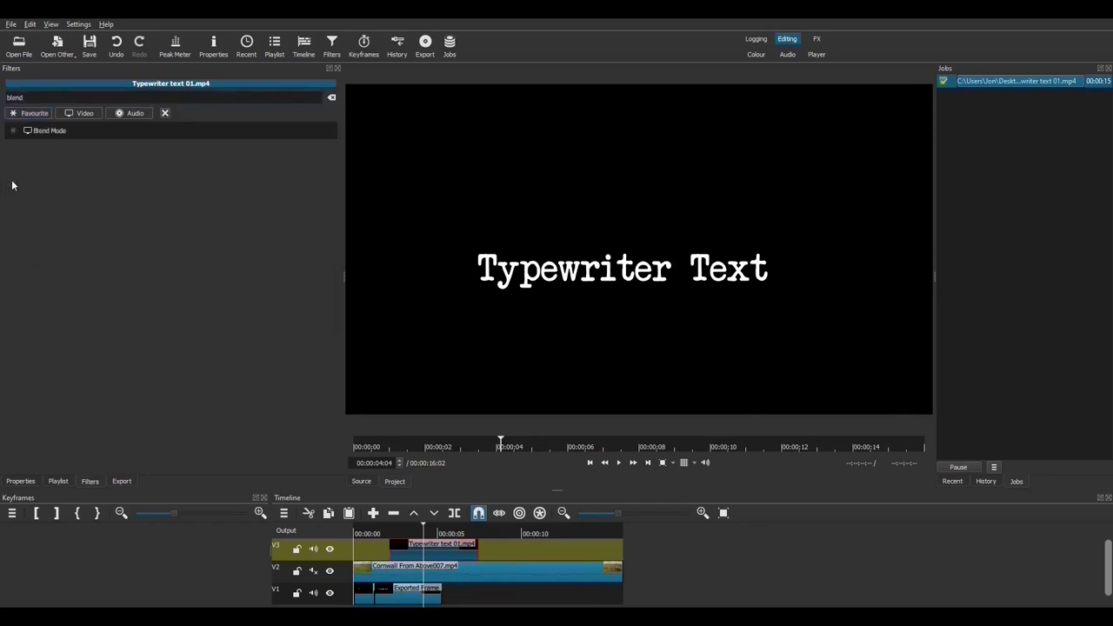
{"action": "left_click", "coordinate": [48, 130]}
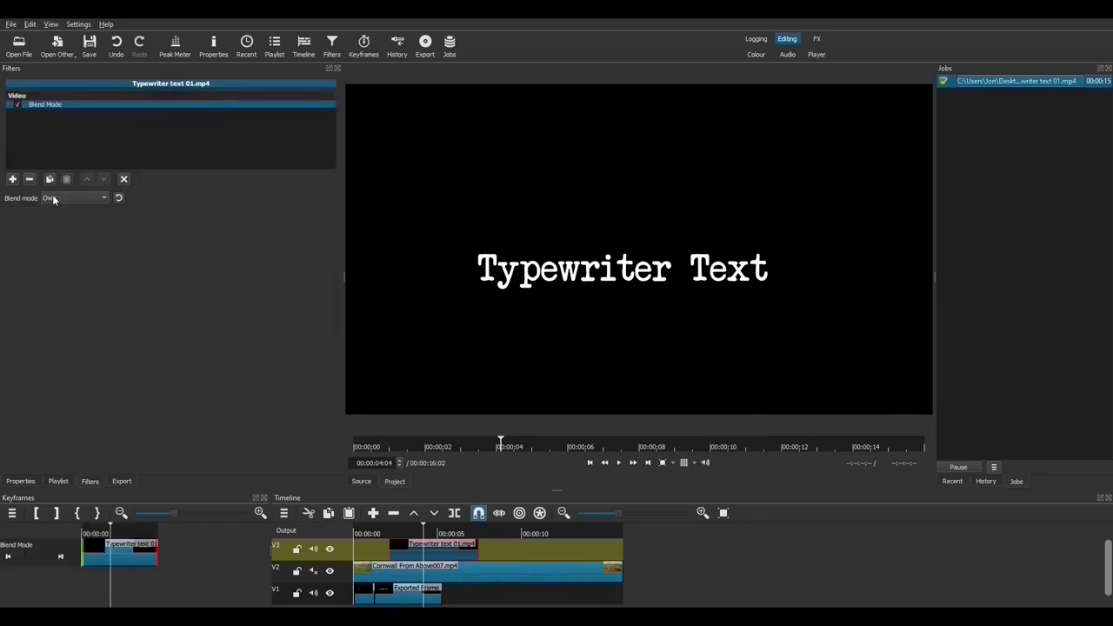
{"action": "left_click", "coordinate": [60, 198]}
{"action": "left_click", "coordinate": [61, 229]}
{"action": "left_click", "coordinate": [381, 536]}
{"action": "key", "text": "space"}
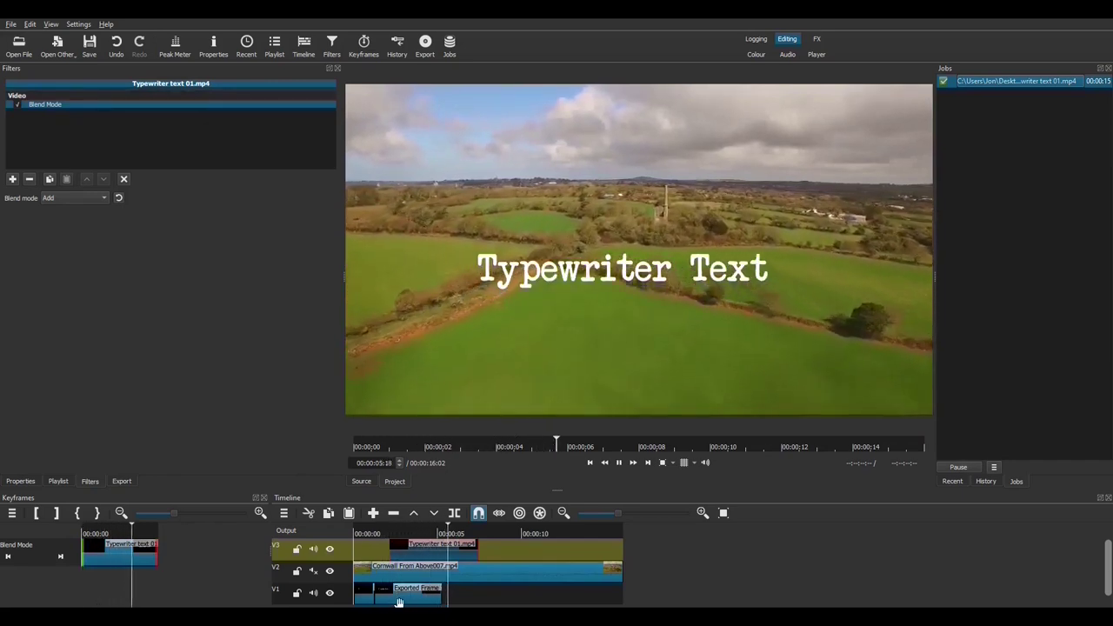
{"action": "key", "text": "space"}
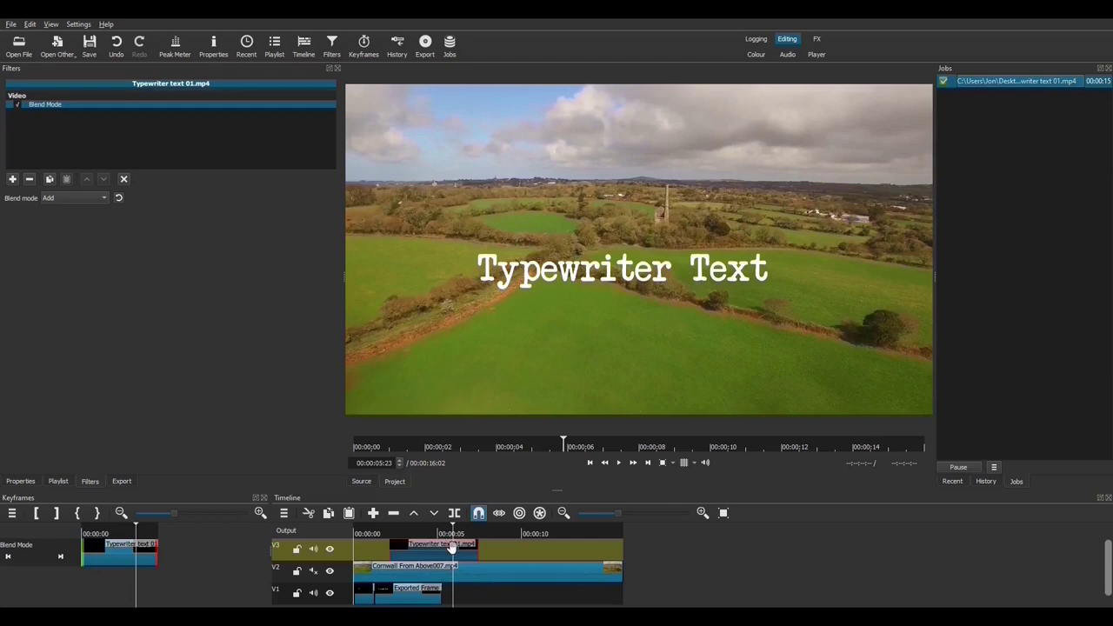
Trim the title clip's end at the playhead and add a 1-second opacity-based fade-out.
{"action": "key", "text": "]"}
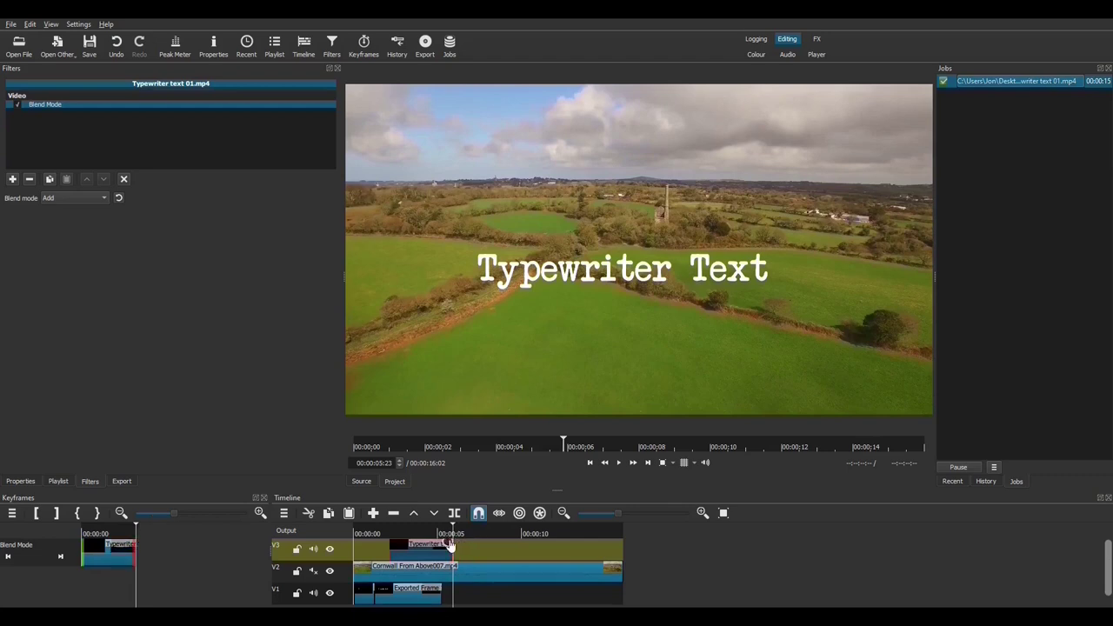
{"action": "left_click_drag", "start_coordinate": [450, 545], "coordinate": [439, 545]}
{"action": "left_click", "coordinate": [379, 534]}
{"action": "left_click", "coordinate": [44, 114]}
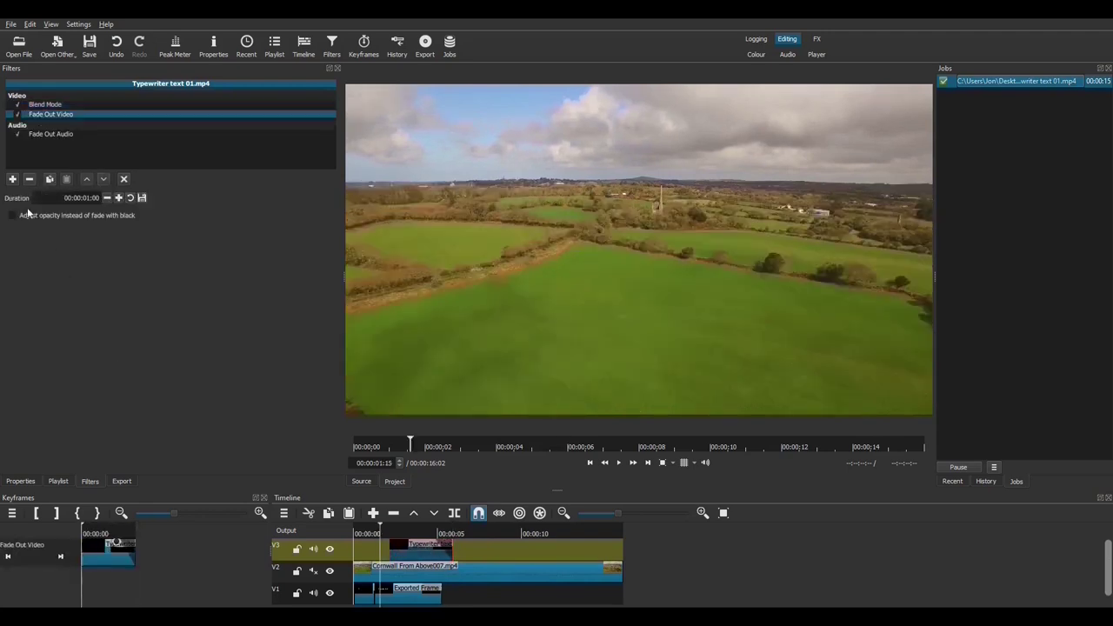
{"action": "left_click", "coordinate": [12, 216]}
Play back to check the title fading away, then step forward one frame.
{"action": "key", "text": "space"}
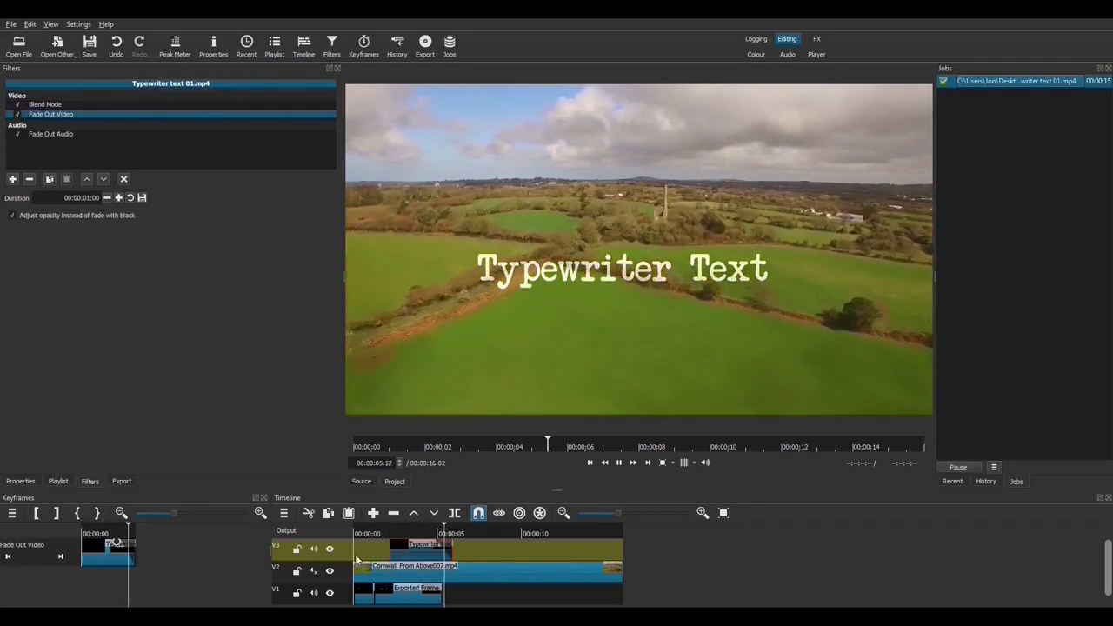
{"action": "key", "text": "space"}
{"action": "key", "text": "Right"}
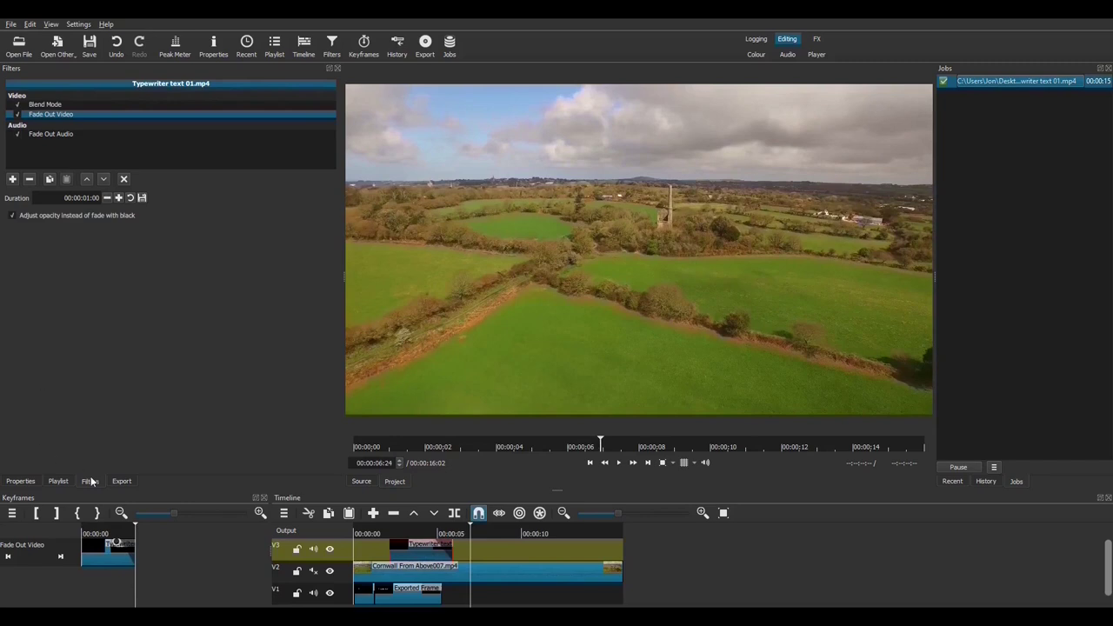
Add a Size, Position & Rotate filter shrinking the title to 46.6% in the lower-left corner.
{"action": "left_click", "coordinate": [13, 180]}
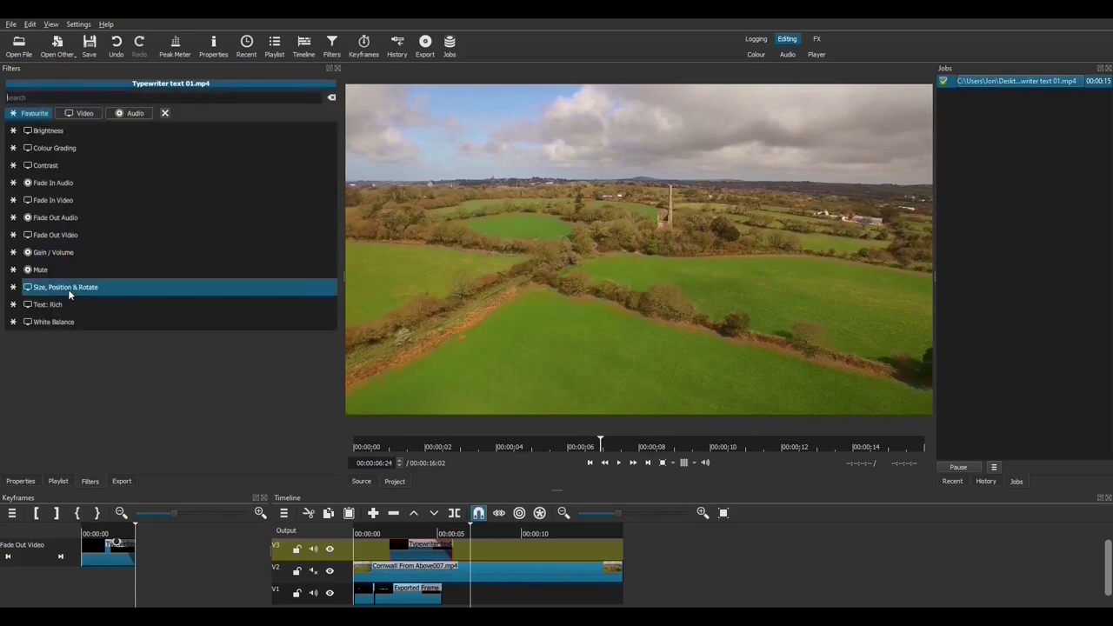
{"action": "left_click", "coordinate": [69, 294]}
{"action": "left_click", "coordinate": [405, 527]}
{"action": "left_click_drag", "start_coordinate": [928, 412], "coordinate": [666, 236]}
{"action": "left_click_drag", "start_coordinate": [487, 169], "coordinate": [447, 396]}
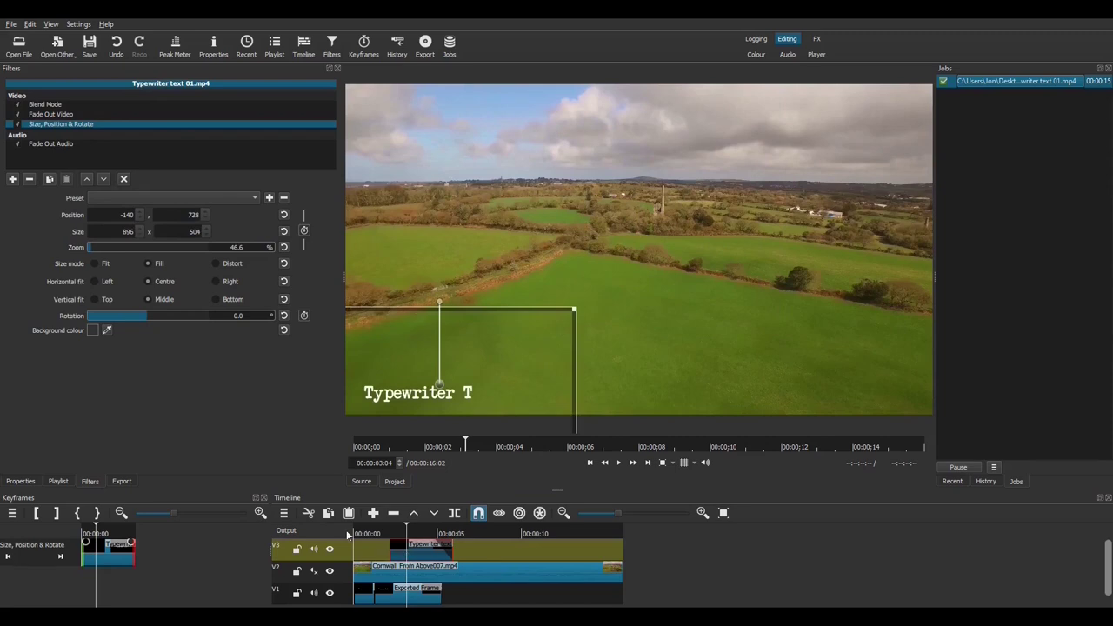
Play back the repositioned title from 00:00:01:24 to check its placement.
{"action": "left_click", "coordinate": [387, 532]}
{"action": "key", "text": "space"}
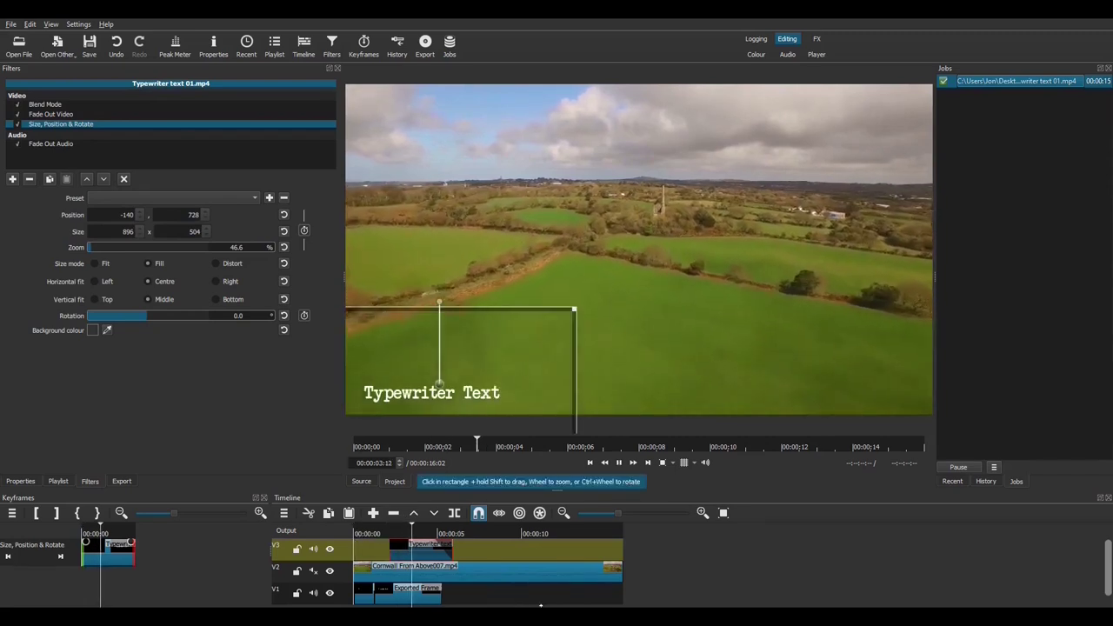
{"action": "key", "text": "space"}
{"action": "left_click", "coordinate": [124, 180]}
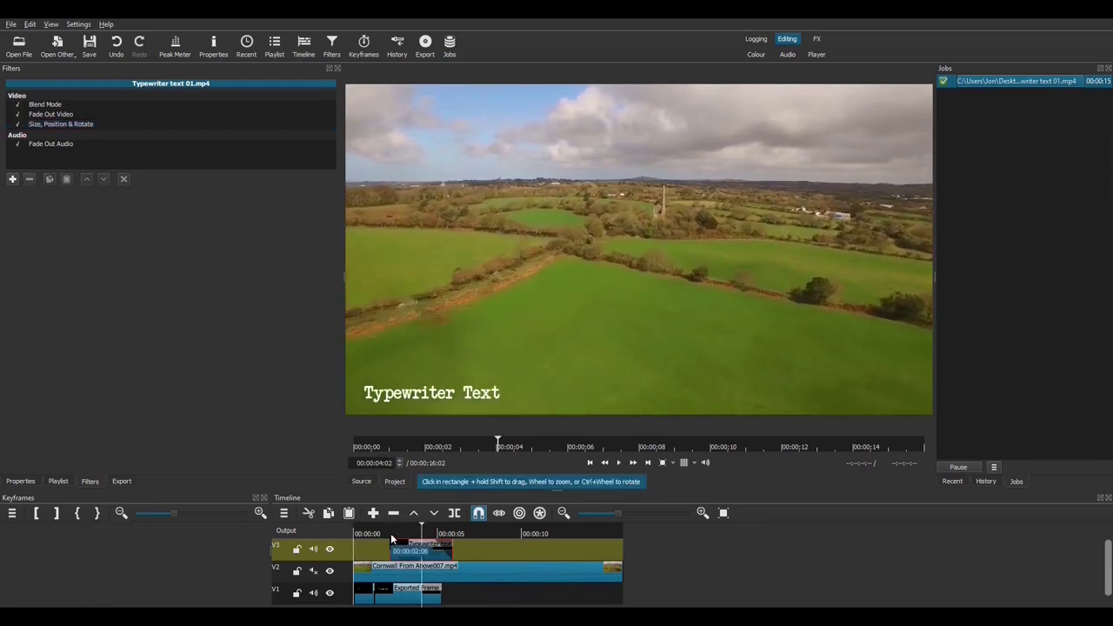
{"action": "left_click", "coordinate": [385, 532]}
{"action": "key", "text": "space"}
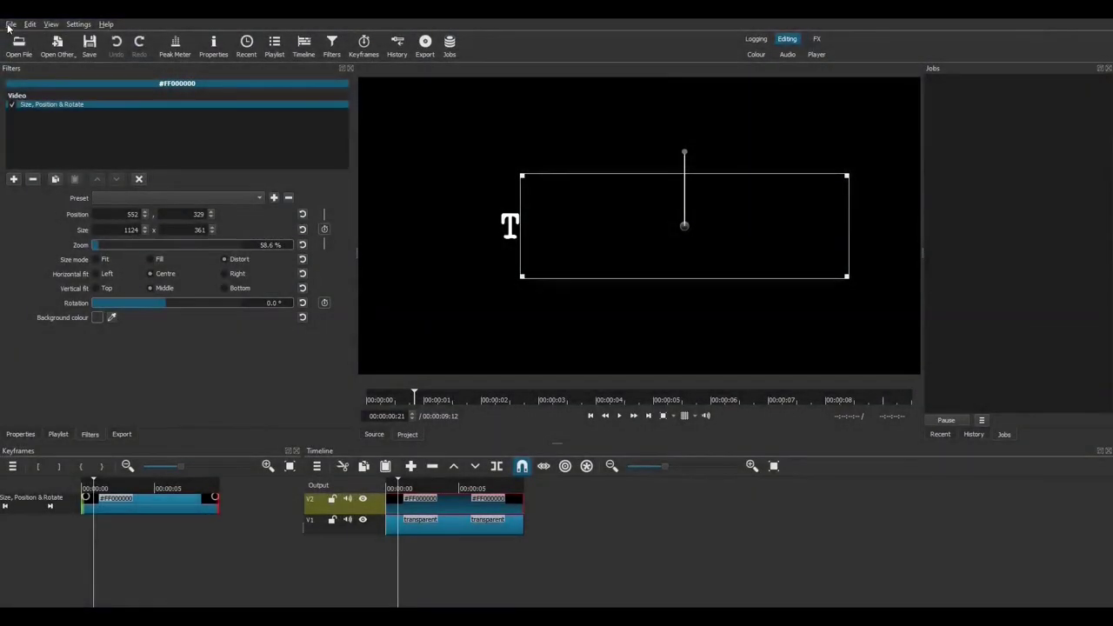
Export the current frame as 2.png and shift the reveal window right to show 'Typ'.
{"action": "left_click", "coordinate": [9, 25]}
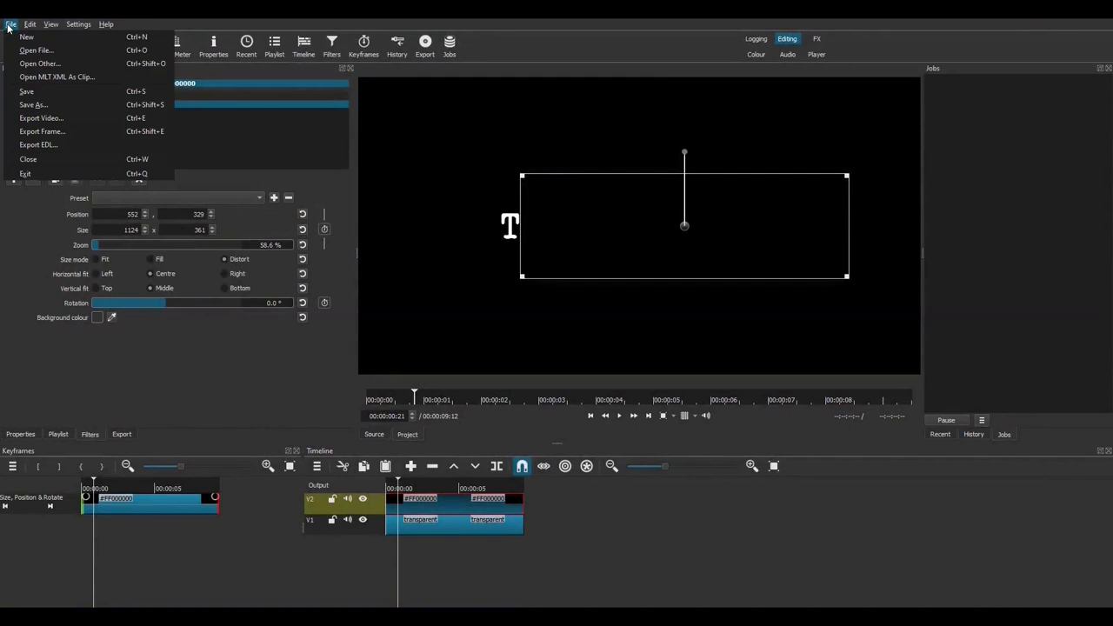
{"action": "left_click", "coordinate": [59, 133]}
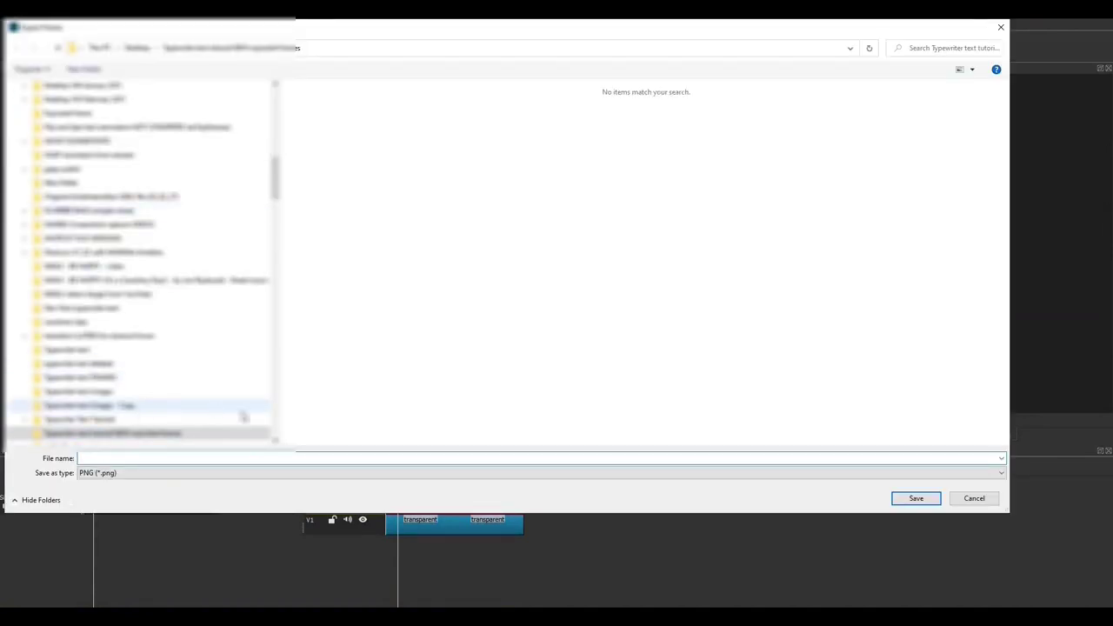
{"action": "left_click", "coordinate": [934, 498]}
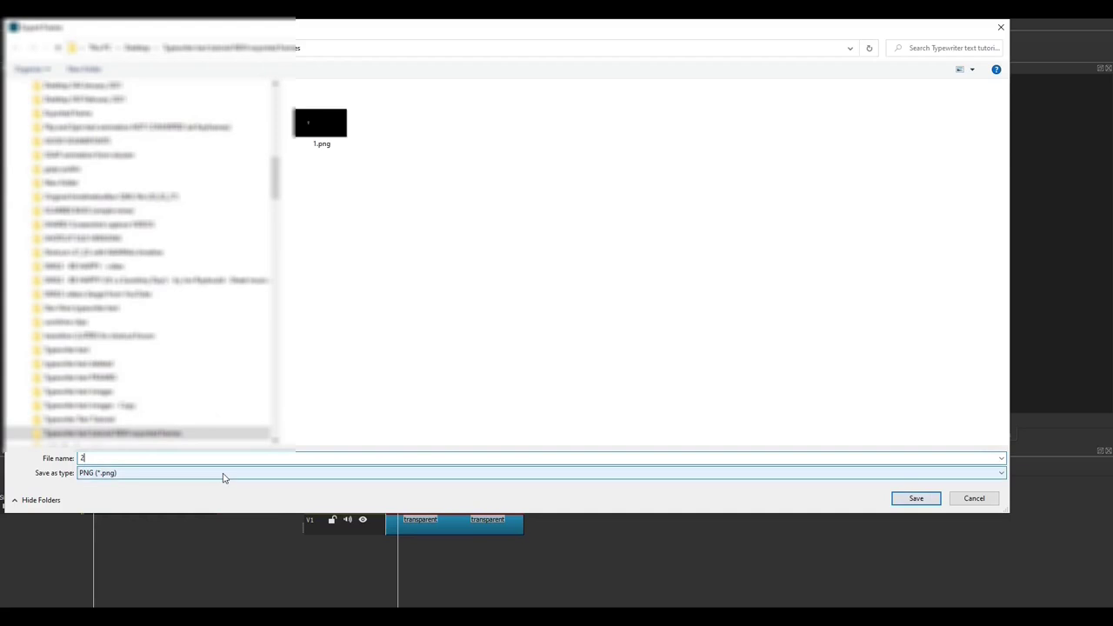
{"action": "left_click", "coordinate": [915, 498]}
{"action": "left_click_drag", "start_coordinate": [690, 224], "coordinate": [736, 223]}
Export frame 3.png, adjust the reveal window to show more letters, and start the next frame export.
{"action": "left_click", "coordinate": [11, 24]}
{"action": "left_click", "coordinate": [35, 131]}
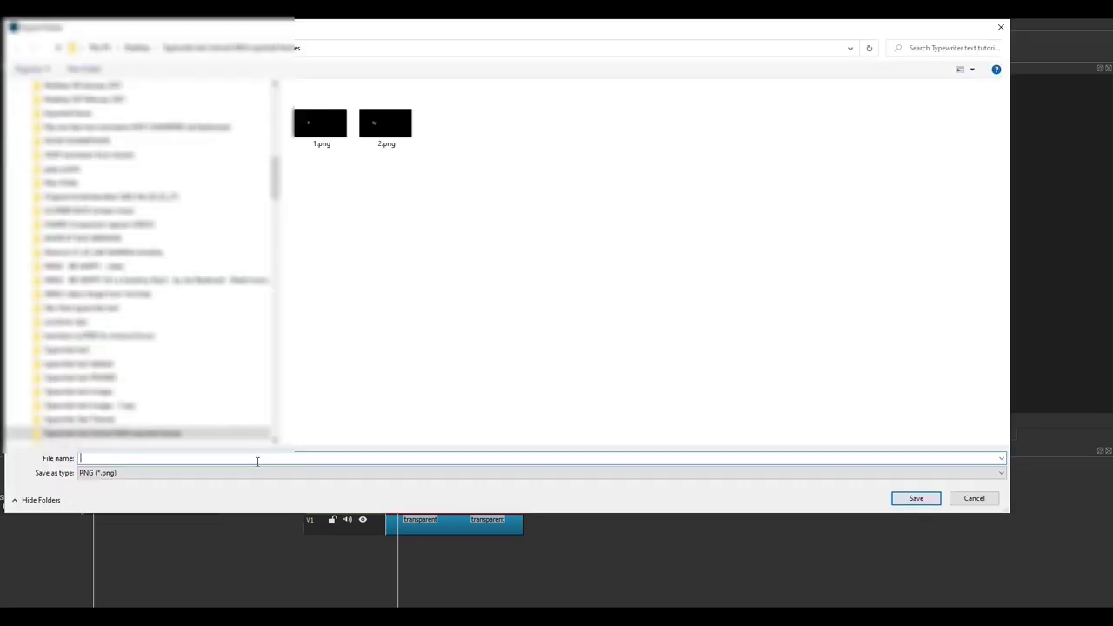
{"action": "left_click", "coordinate": [931, 496]}
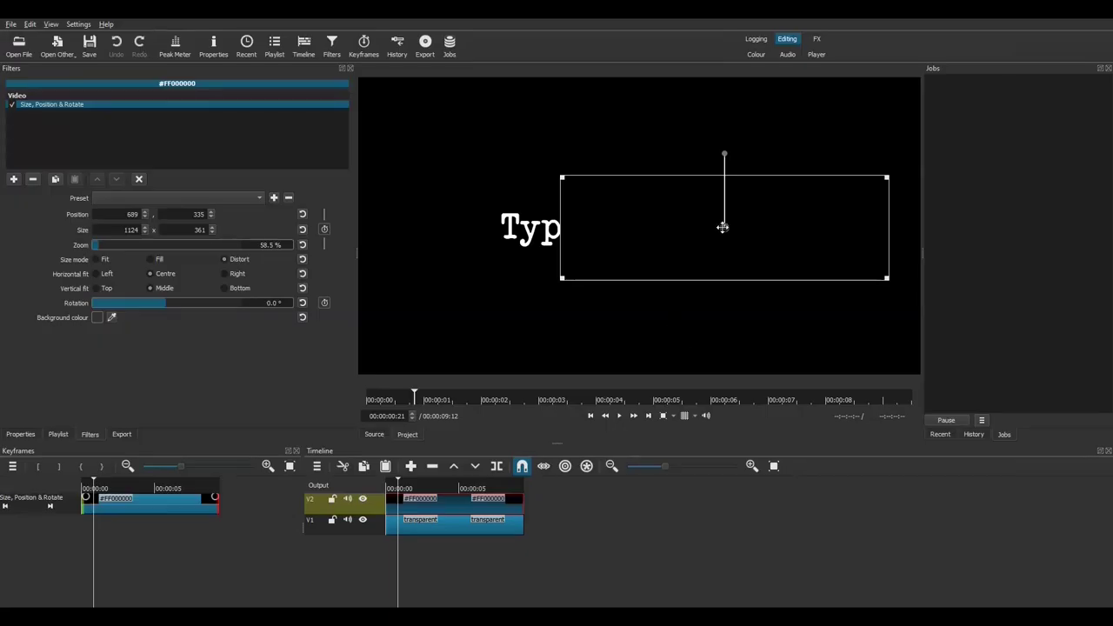
{"action": "left_click_drag", "start_coordinate": [722, 229], "coordinate": [744, 230]}
{"action": "left_click_drag", "start_coordinate": [762, 270], "coordinate": [793, 274]}
{"action": "left_click", "coordinate": [11, 24]}
{"action": "left_click", "coordinate": [38, 132]}
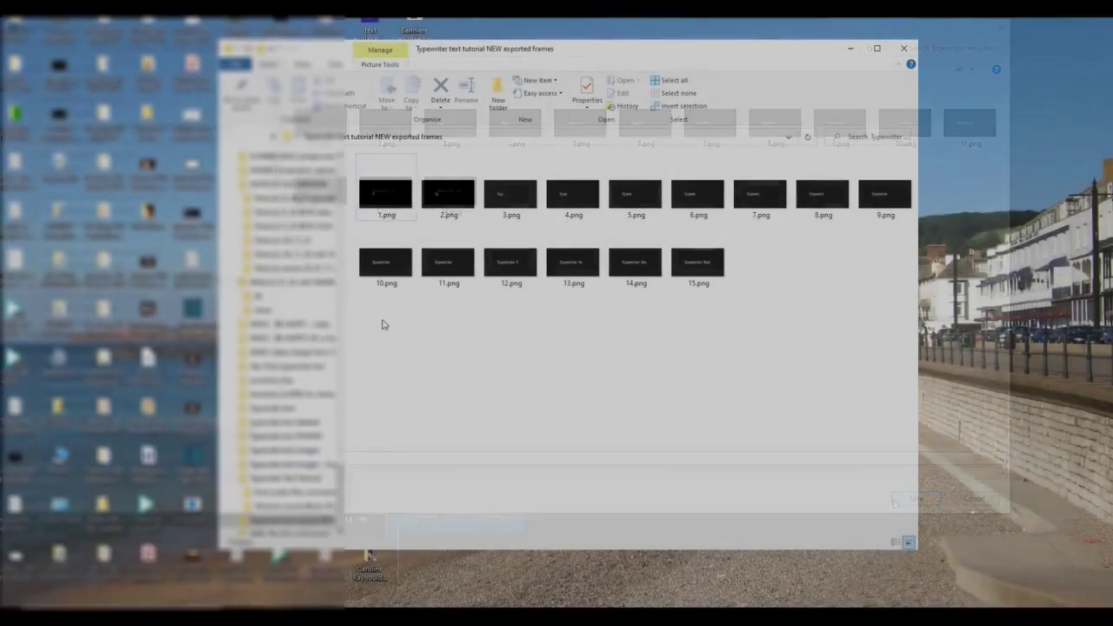
Batch-rename all exported PNGs to 'Exported frame NEW' and show them in Details with a wider Name column.
{"action": "left_click_drag", "start_coordinate": [382, 319], "coordinate": [914, 154]}
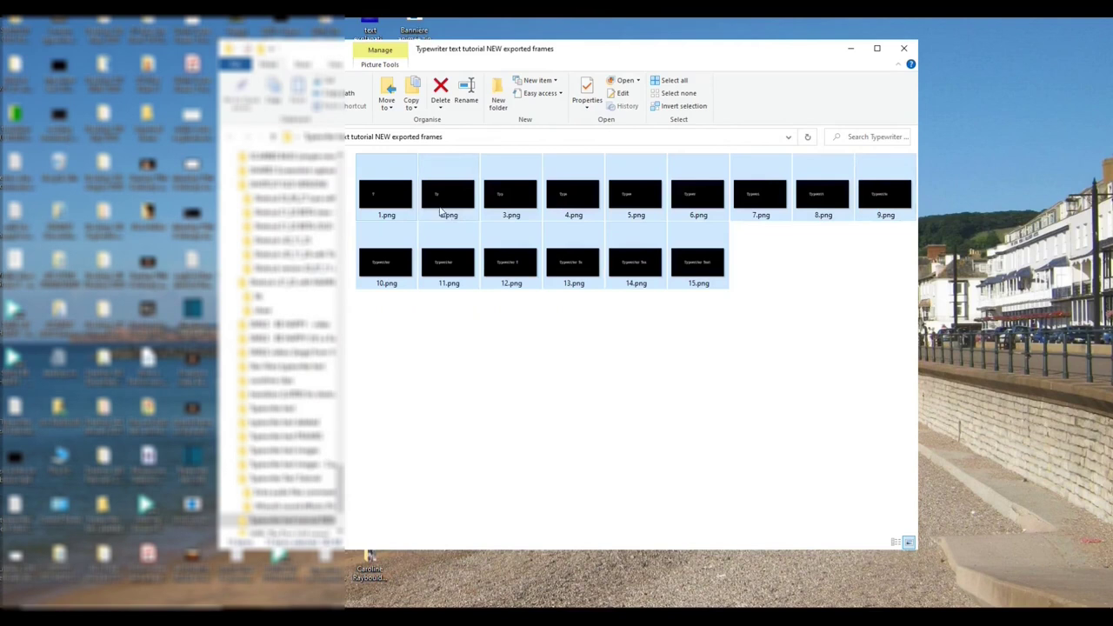
{"action": "right_click", "coordinate": [385, 202]}
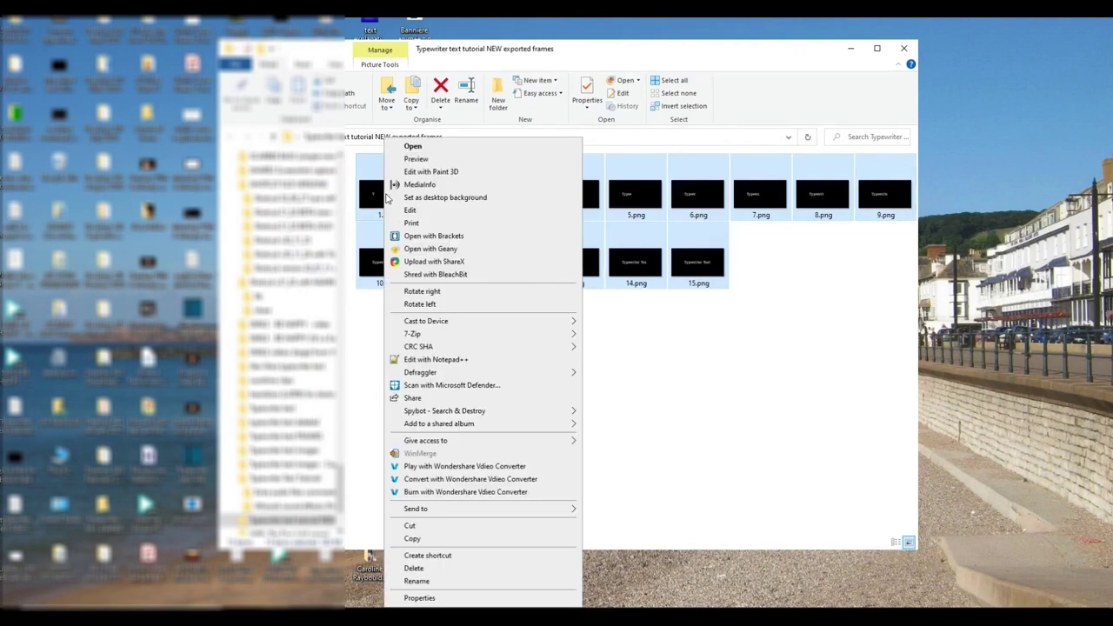
{"action": "left_click", "coordinate": [460, 583]}
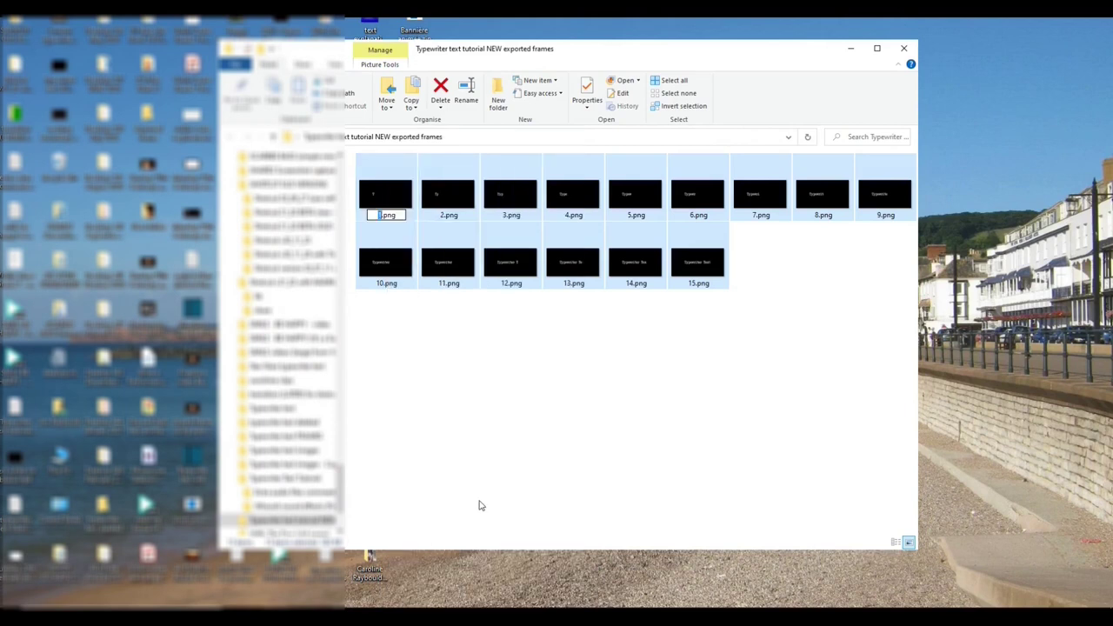
{"action": "type", "text": "Exported frame NEW"}
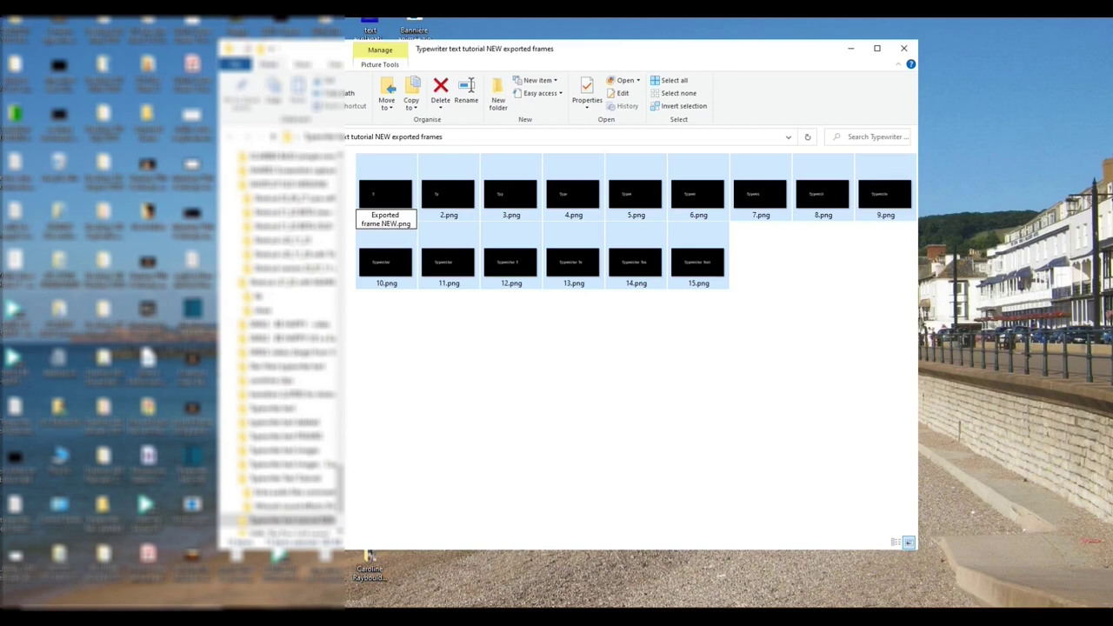
{"action": "key", "text": "Return"}
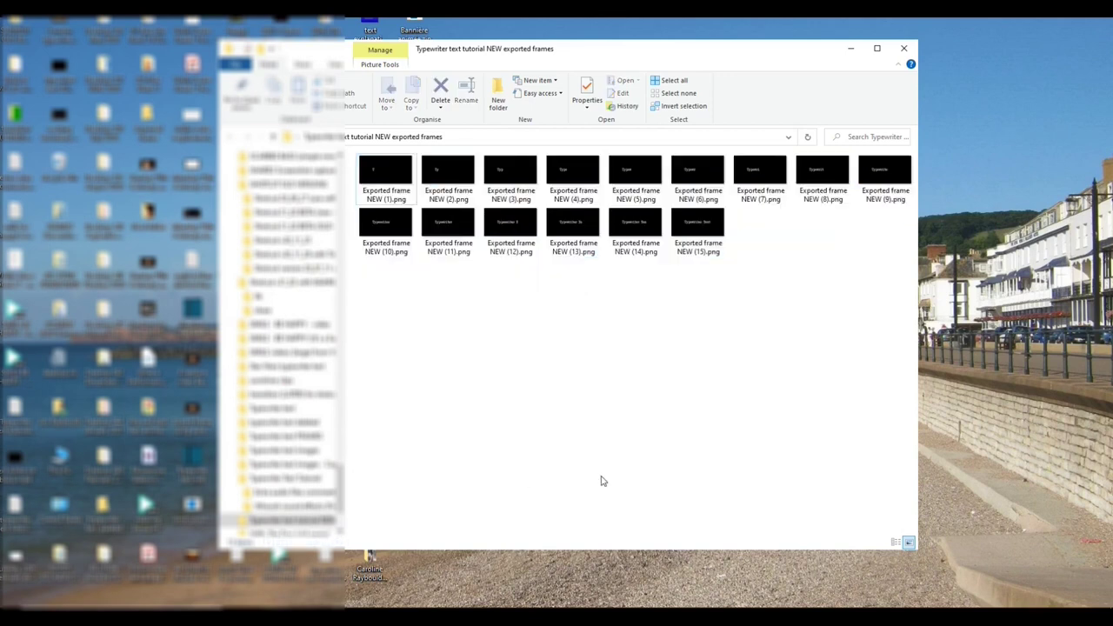
{"action": "left_click", "coordinate": [895, 542]}
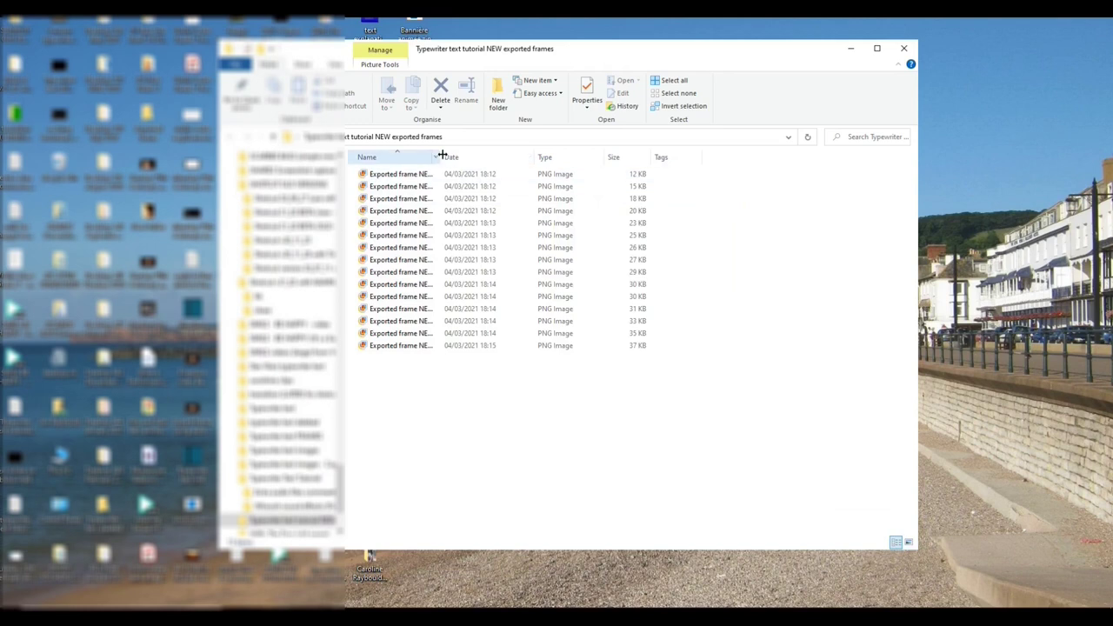
{"action": "left_click_drag", "start_coordinate": [442, 156], "coordinate": [625, 156]}
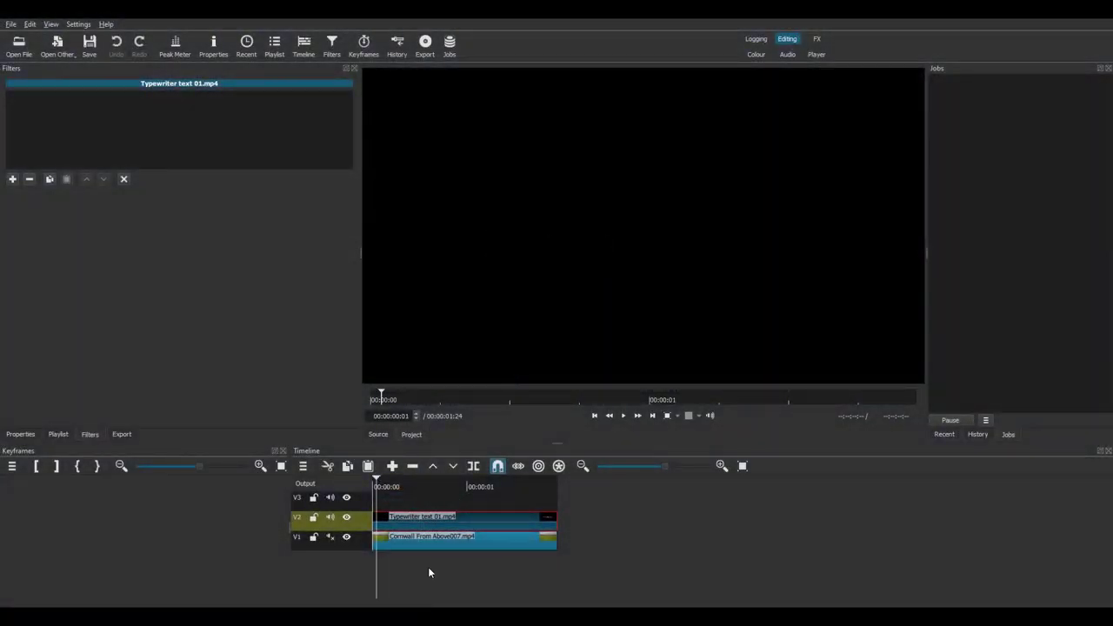
Add a Blend Mode filter (searched with 'ble') set to Add on the title clip.
{"action": "key", "text": "space"}
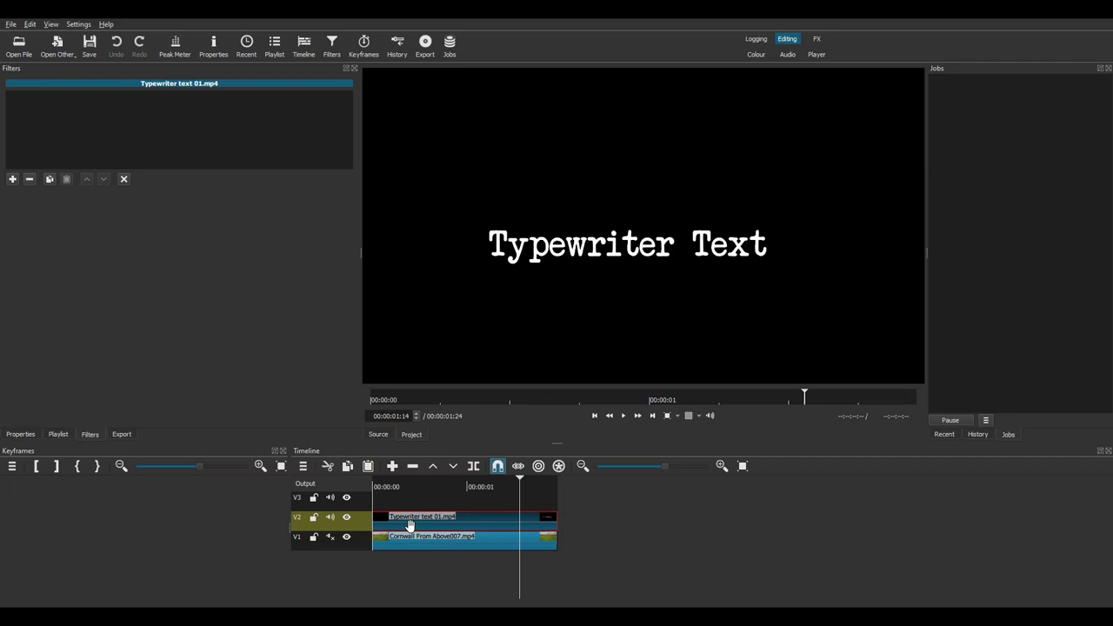
{"action": "left_click", "coordinate": [11, 179]}
{"action": "type", "text": "ble"}
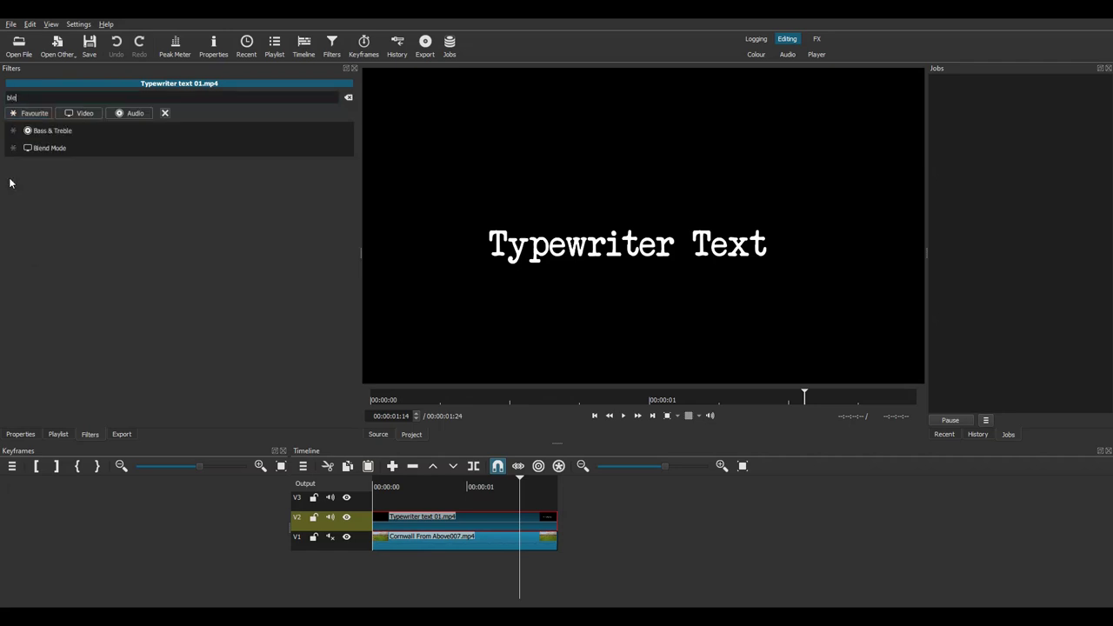
{"action": "left_click", "coordinate": [42, 149]}
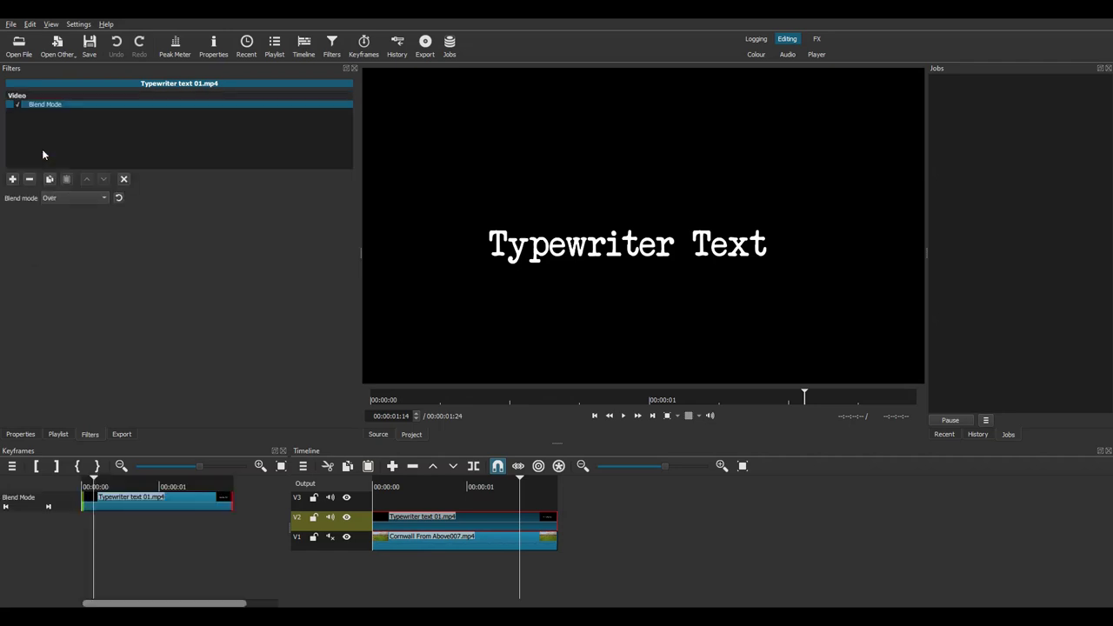
{"action": "left_click", "coordinate": [70, 196]}
{"action": "left_click", "coordinate": [69, 191]}
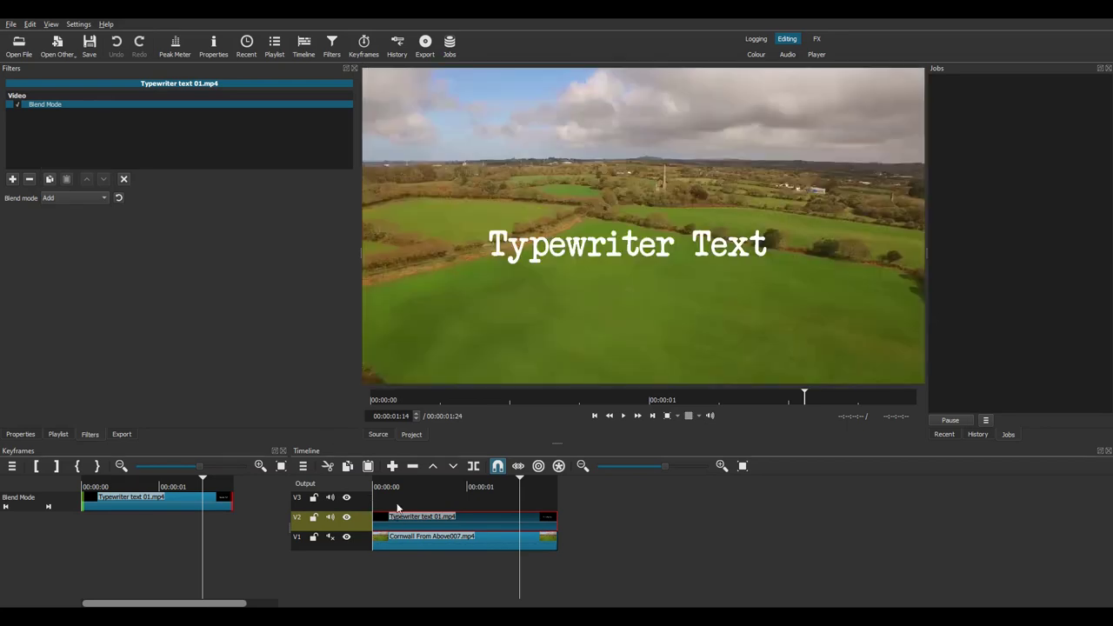
Preview the Add-blended title over the drone footage, then search filters for 'col'.
{"action": "left_click", "coordinate": [393, 487]}
{"action": "key", "text": "space"}
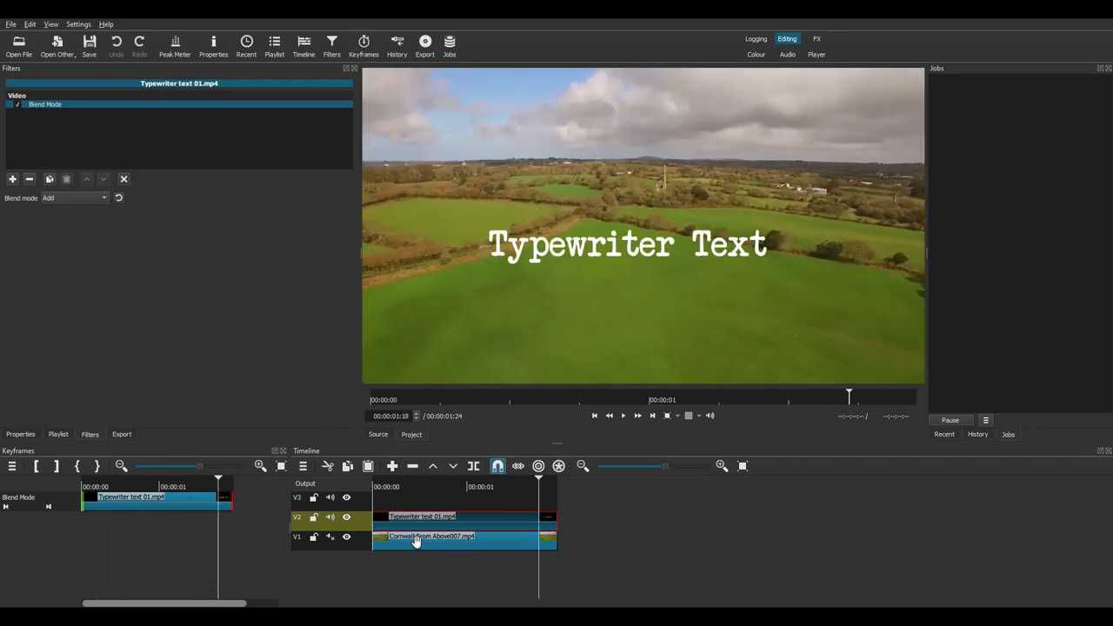
{"action": "key", "text": "space"}
{"action": "left_click", "coordinate": [13, 178]}
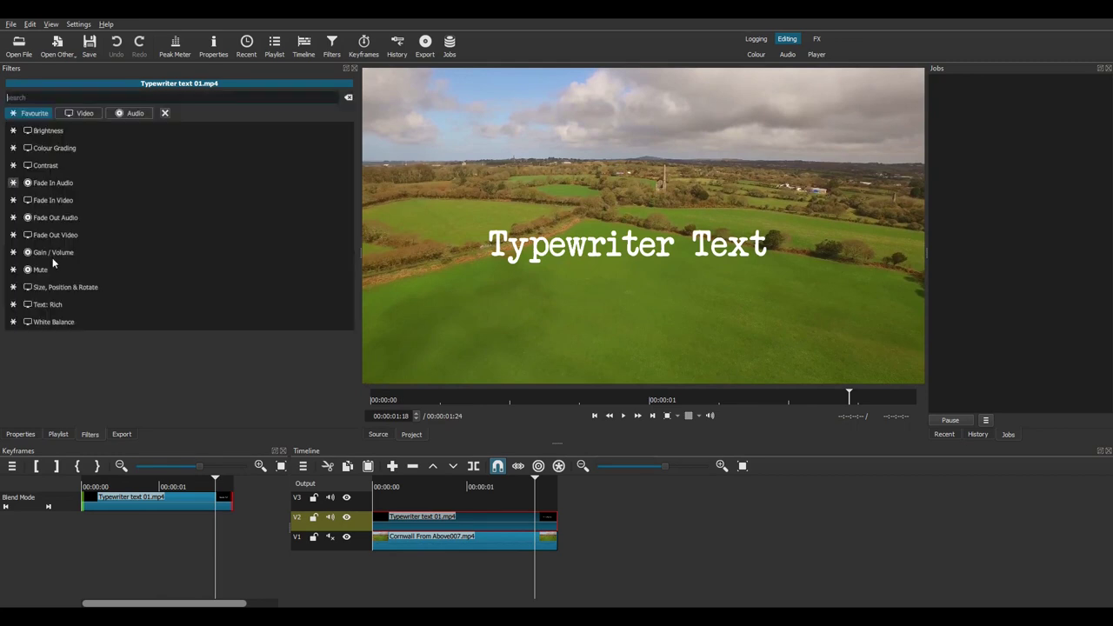
{"action": "type", "text": "col"}
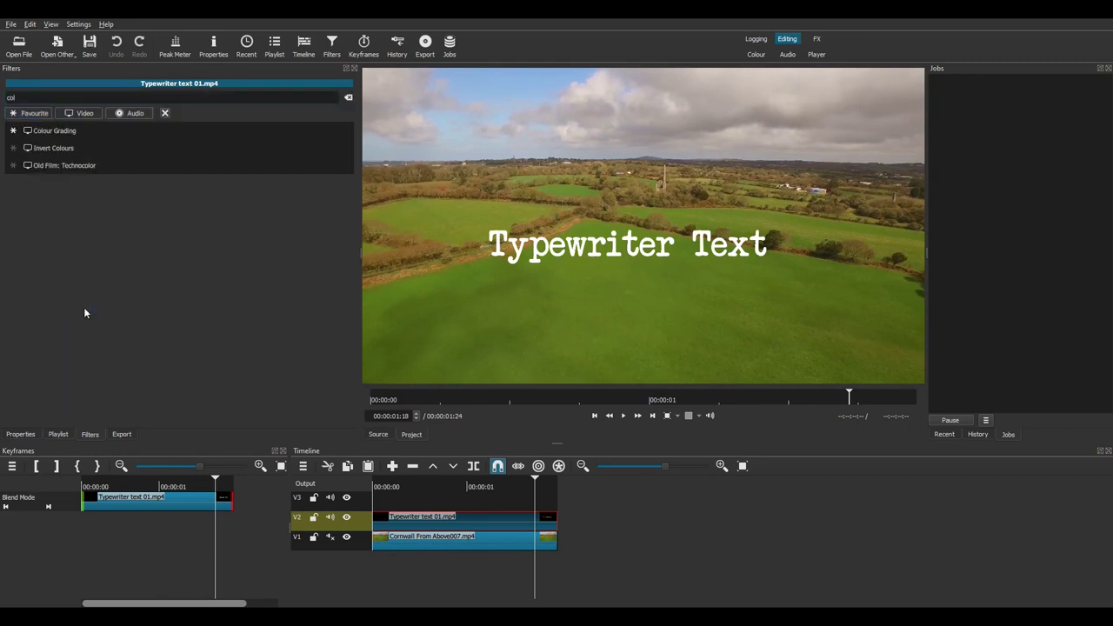
Add Colour Grading and shift the title's highlights from orange toward yellow, previewing from the start.
{"action": "left_click", "coordinate": [100, 128]}
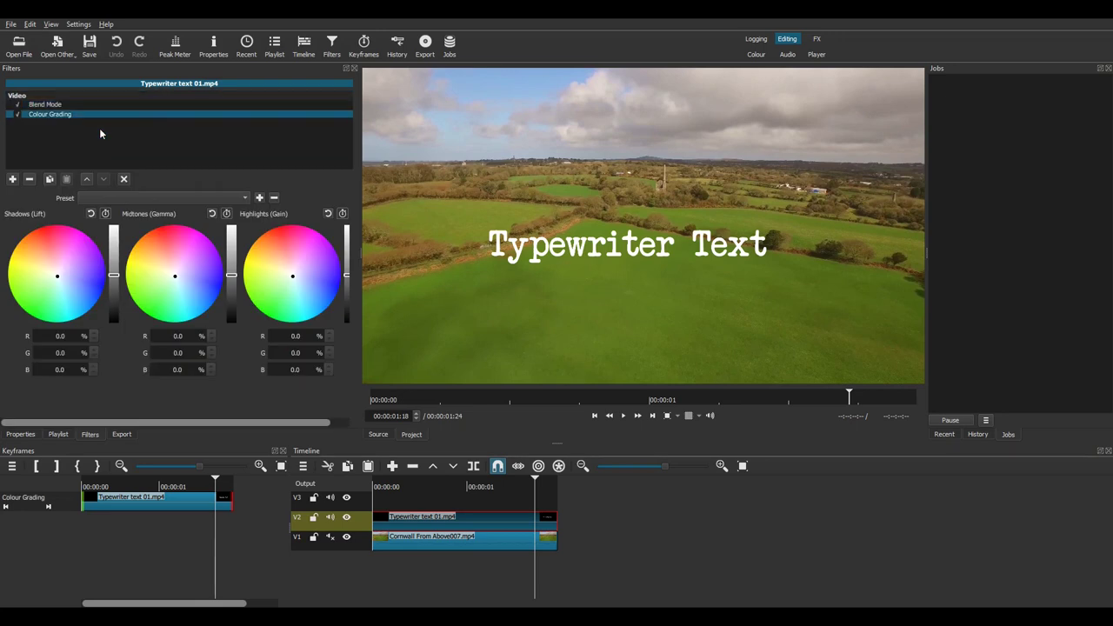
{"action": "left_click_drag", "start_coordinate": [259, 276], "coordinate": [338, 279]}
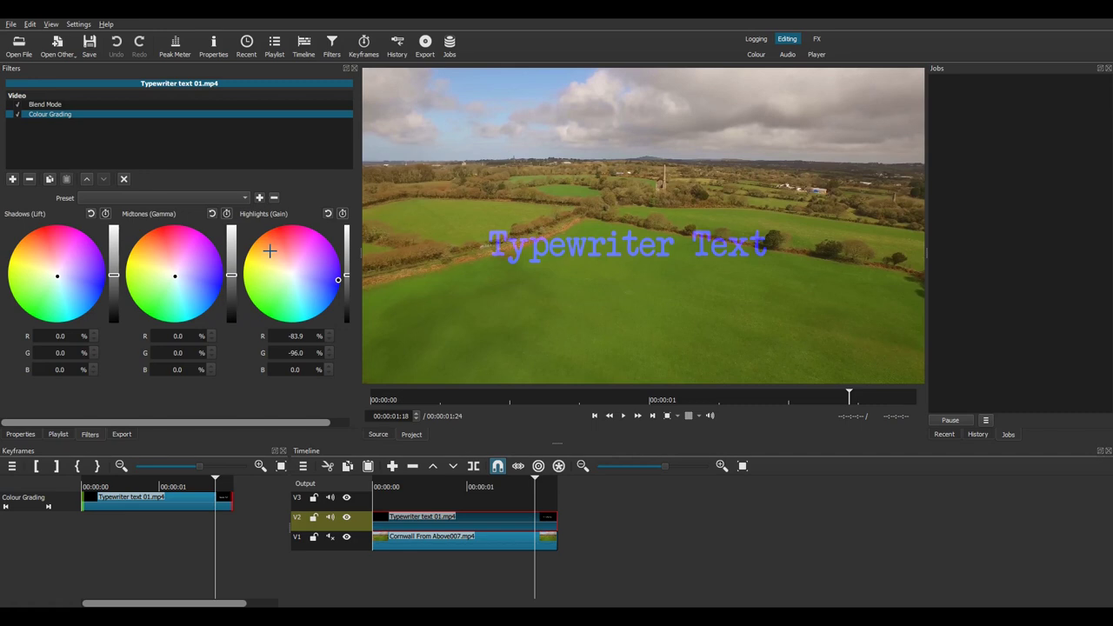
{"action": "mouse_move", "coordinate": [269, 249]}
{"action": "left_mouse_down"}
{"action": "mouse_move", "coordinate": [267, 265]}
{"action": "mouse_move", "coordinate": [252, 257]}
{"action": "left_mouse_up"}
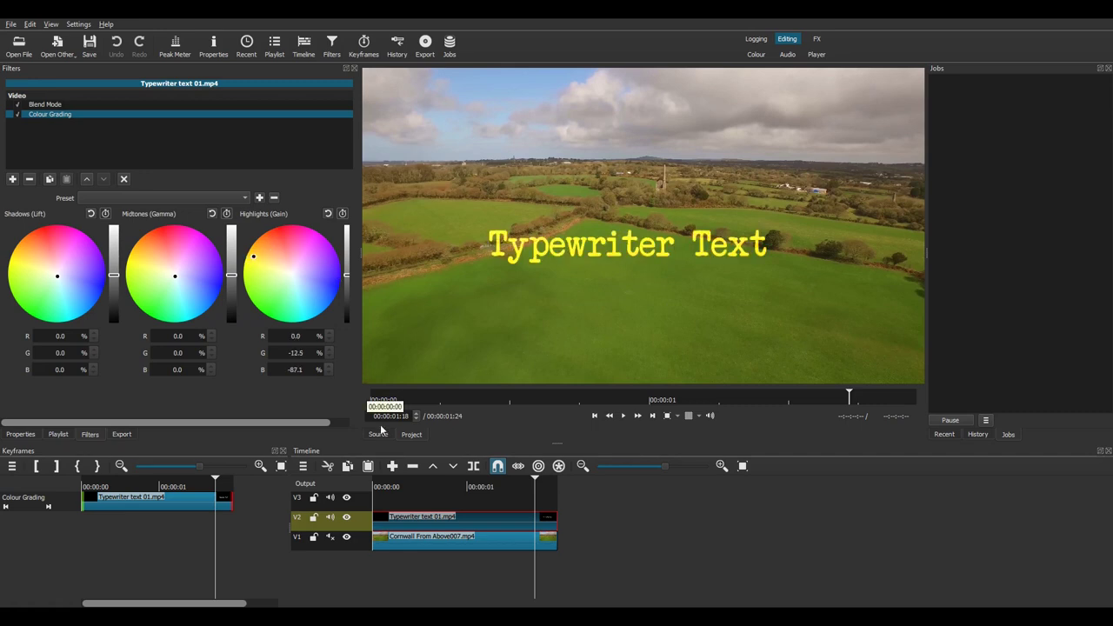
{"action": "left_click", "coordinate": [378, 488]}
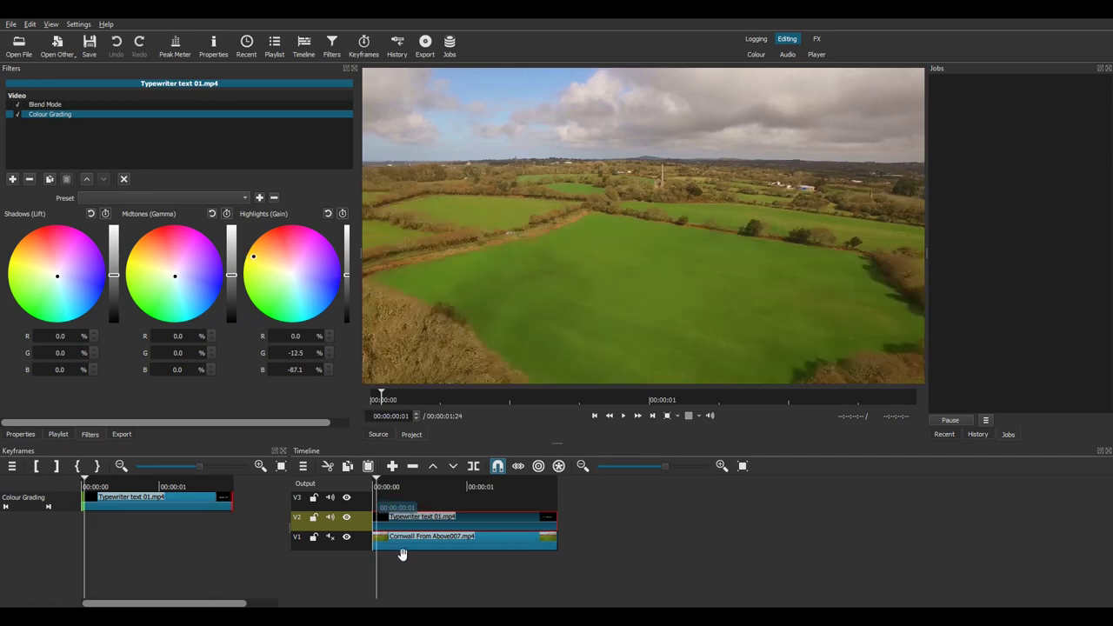
{"action": "key", "text": "space"}
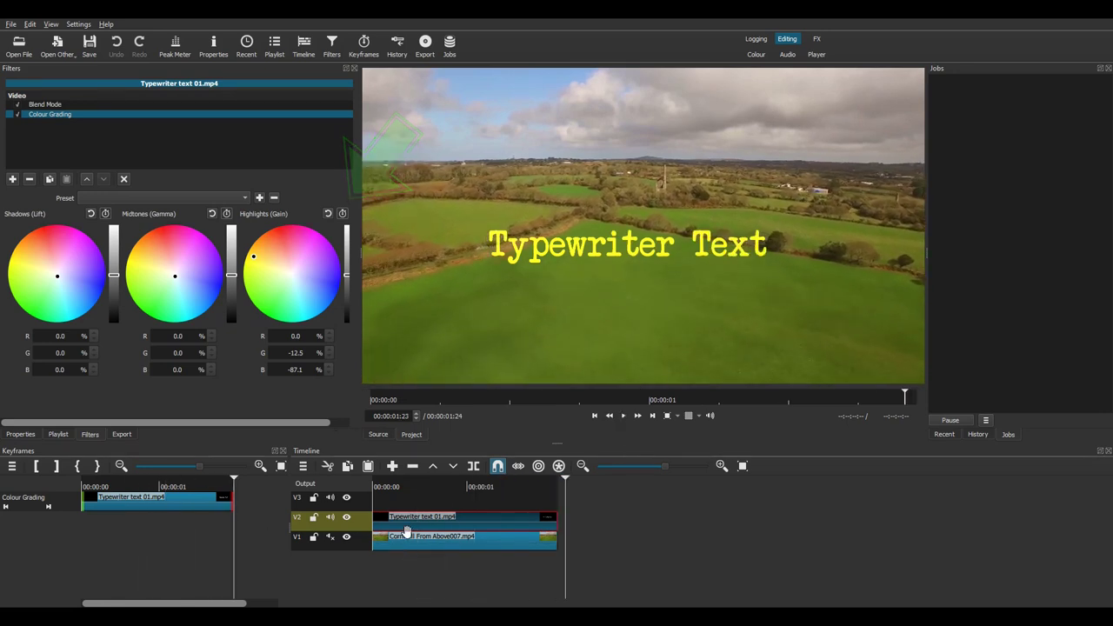
{"action": "key", "text": "Home"}
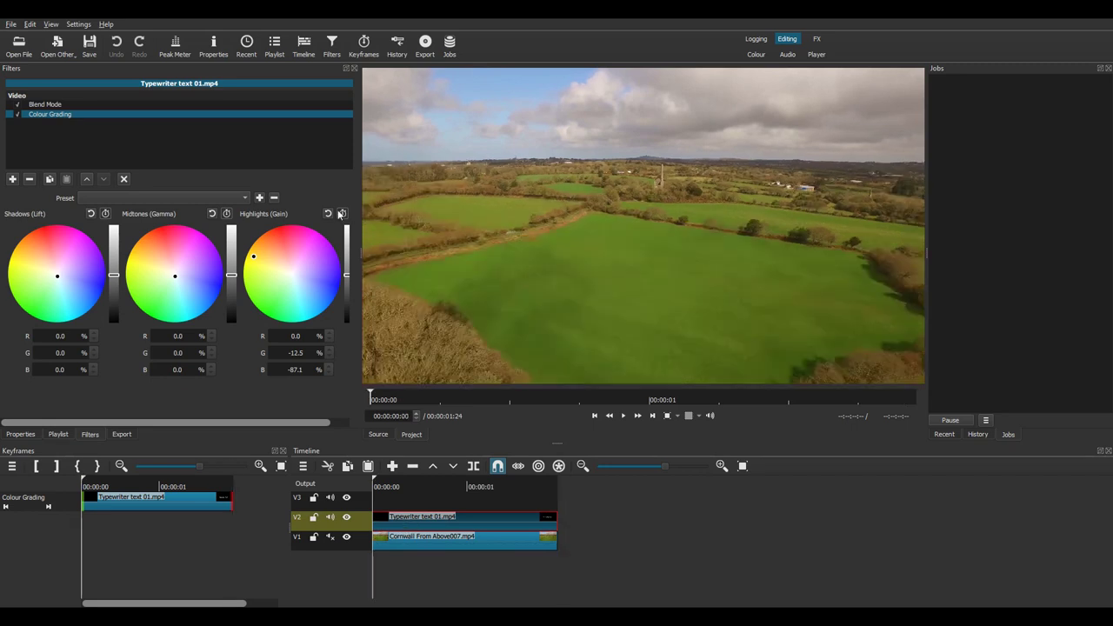
Keyframe the highlights with a starting colour at the first frame and pink at 00:00:01:07, then play back.
{"action": "left_click", "coordinate": [341, 214]}
{"action": "left_click", "coordinate": [251, 264]}
{"action": "left_click", "coordinate": [181, 485]}
{"action": "left_click", "coordinate": [309, 238]}
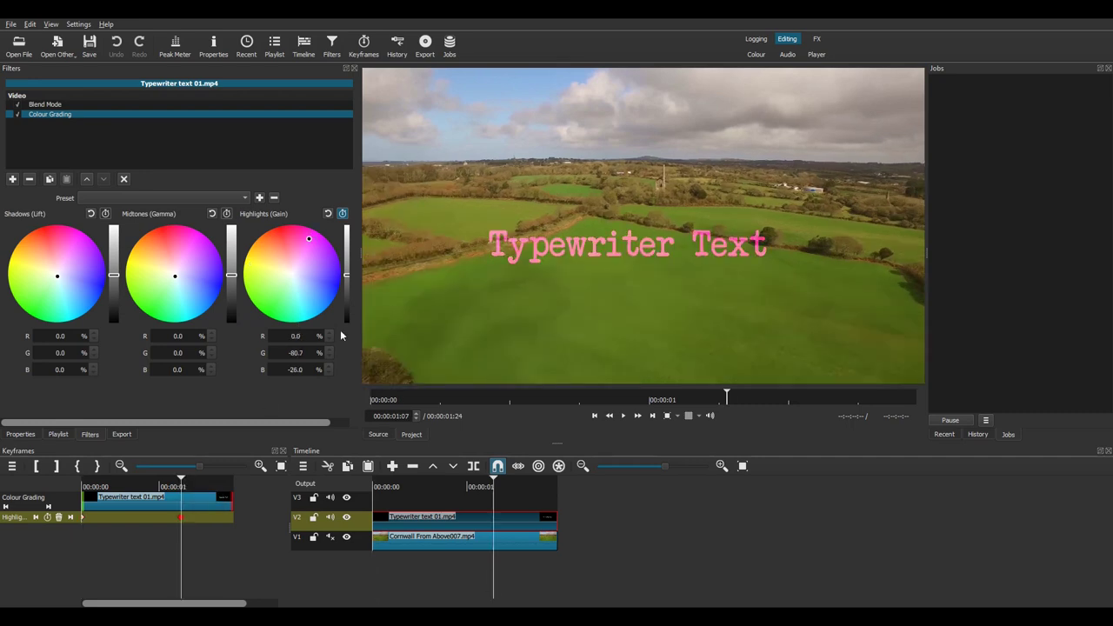
{"action": "left_click", "coordinate": [377, 487]}
{"action": "key", "text": "space"}
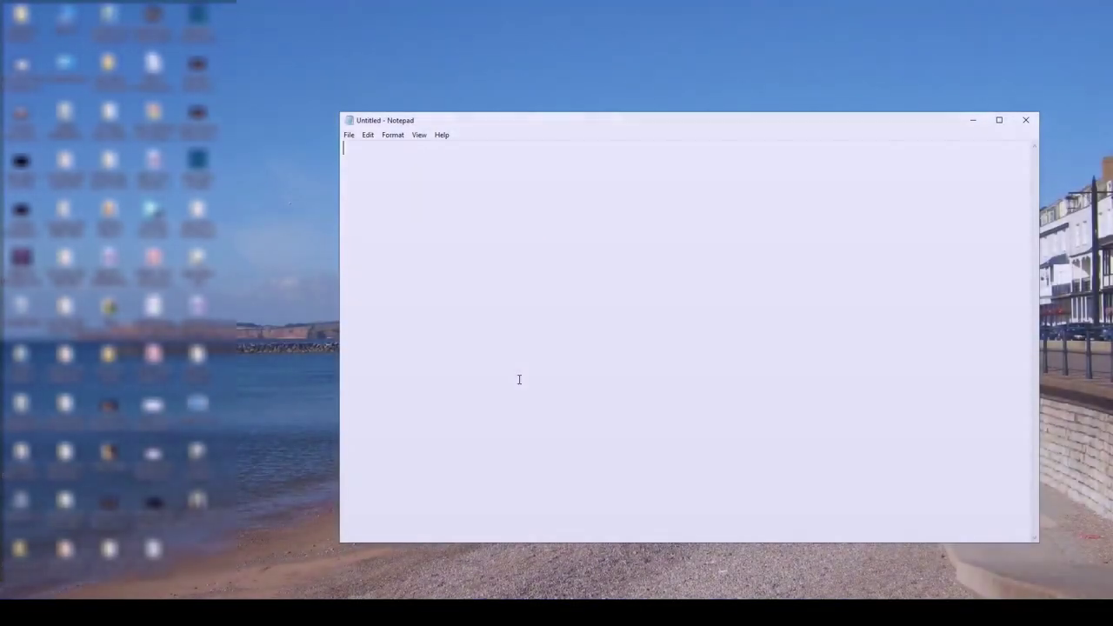
Type 'Hello! This is an example of Typewriter Text, using Shotcut.' then 'It's a great way of showing long passages of text' below.
{"action": "type", "text": "Hello! This is an example o"}
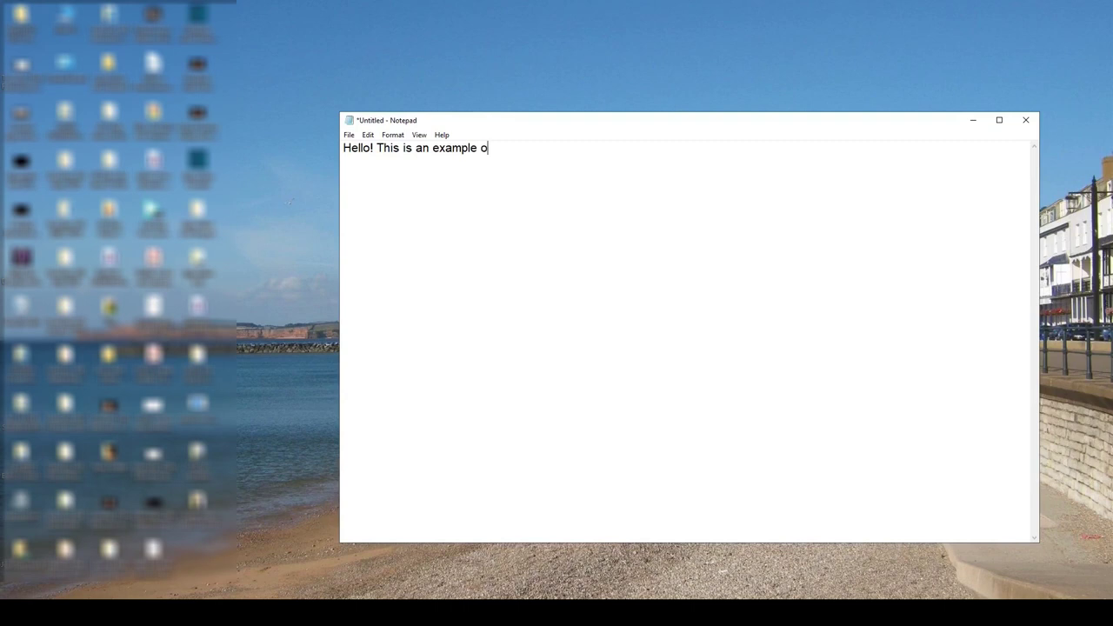
{"action": "type", "text": "f Typewriter Text, using Shotcut"}
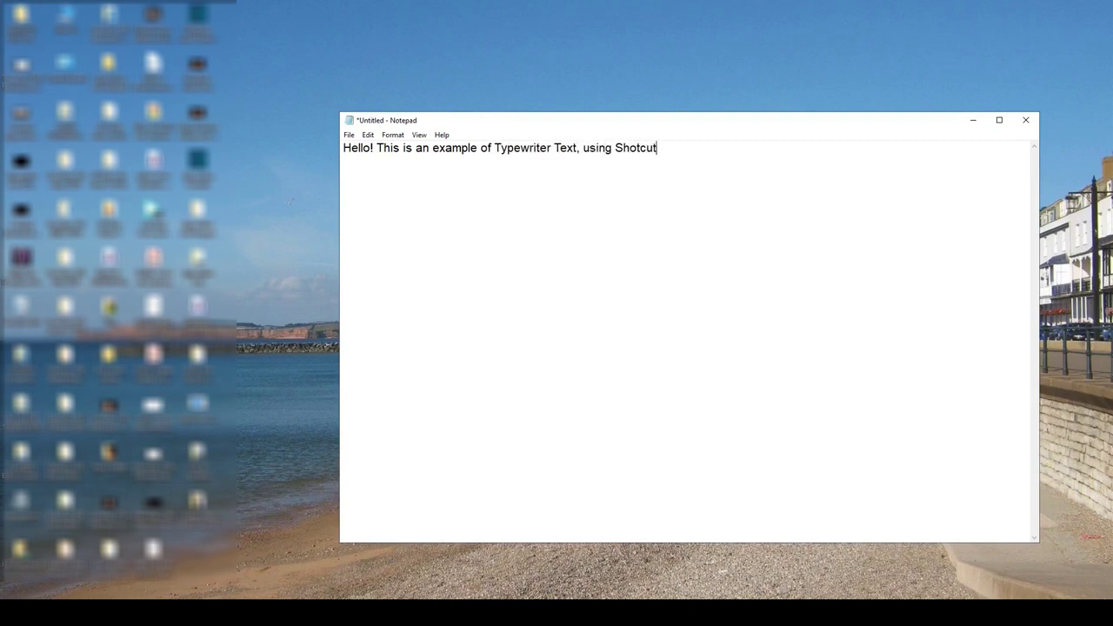
{"action": "type", "text": "."}
{"action": "key", "text": "Return"}
{"action": "type", "text": "It's a great way of"}
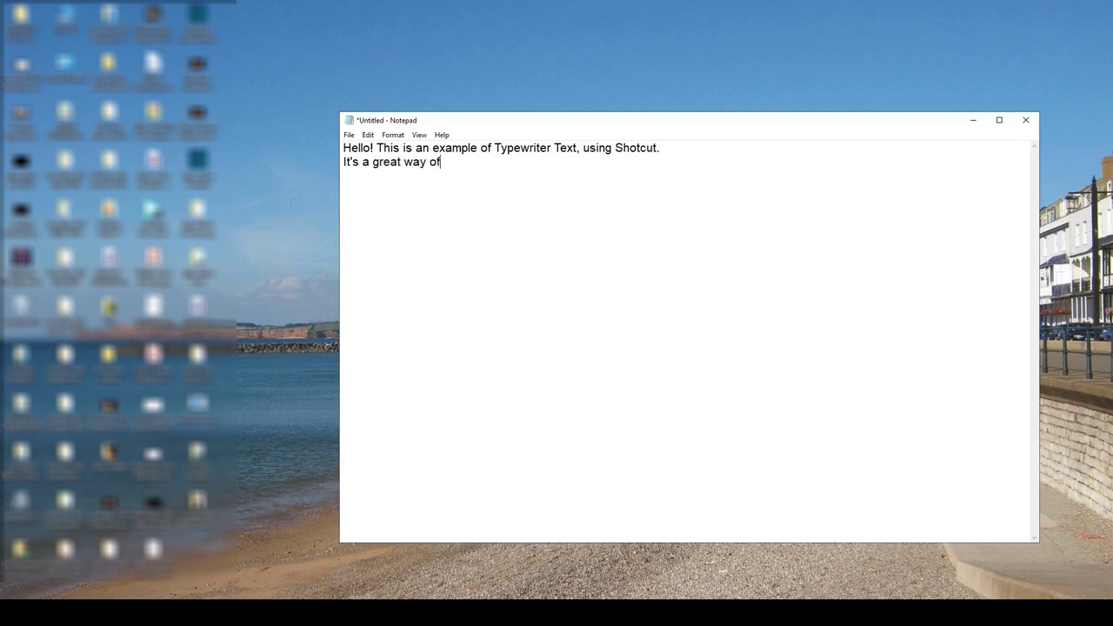
{"action": "type", "text": " showing long pass"}
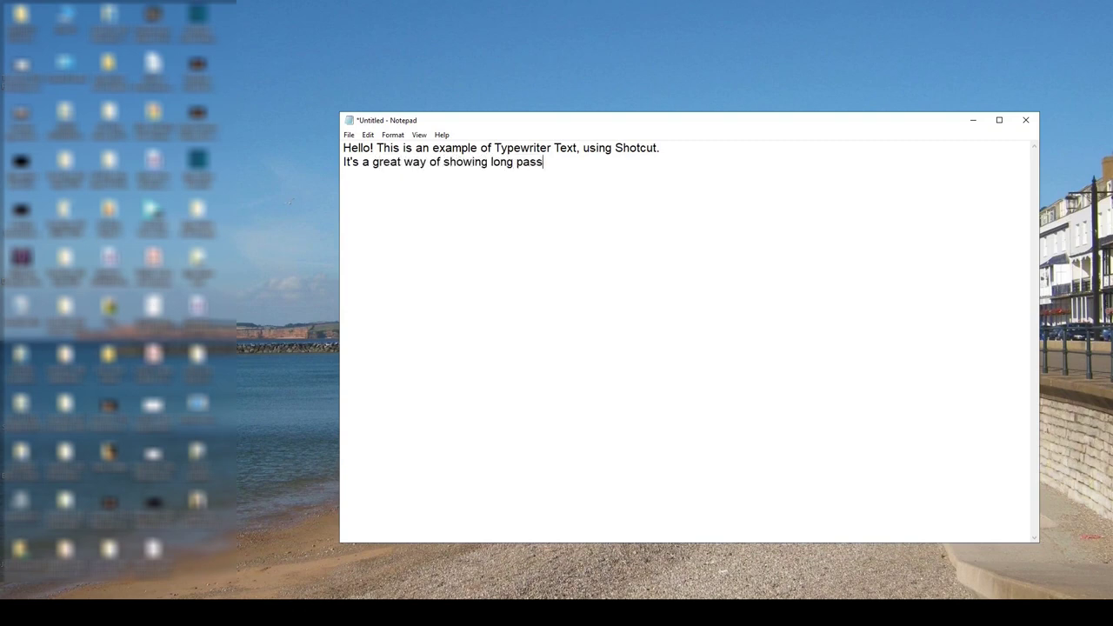
{"action": "type", "text": "ages of text."}
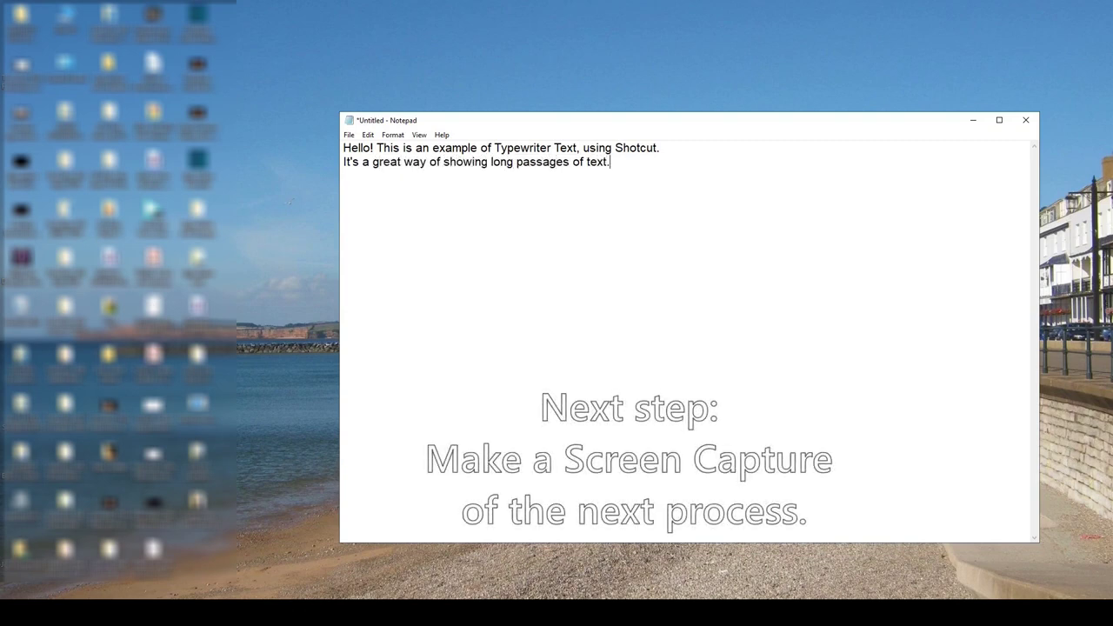
Set the Notepad text to the Another Typewriter font at a larger size.
{"action": "left_click", "coordinate": [392, 135]}
{"action": "left_click", "coordinate": [410, 163]}
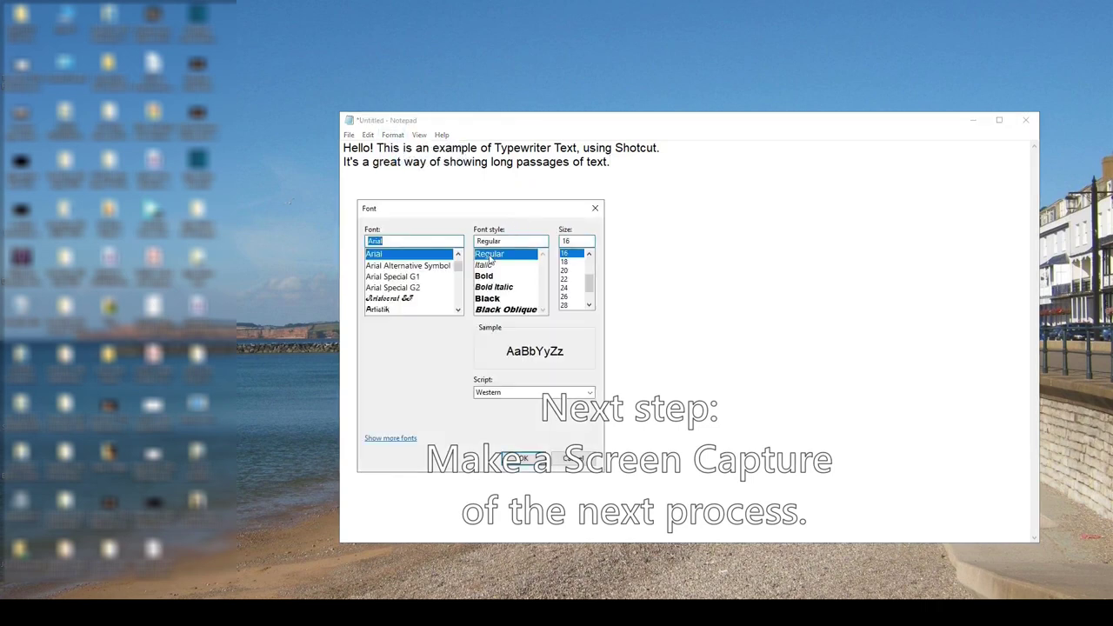
{"action": "type", "text": "anot"}
{"action": "left_click", "coordinate": [425, 256]}
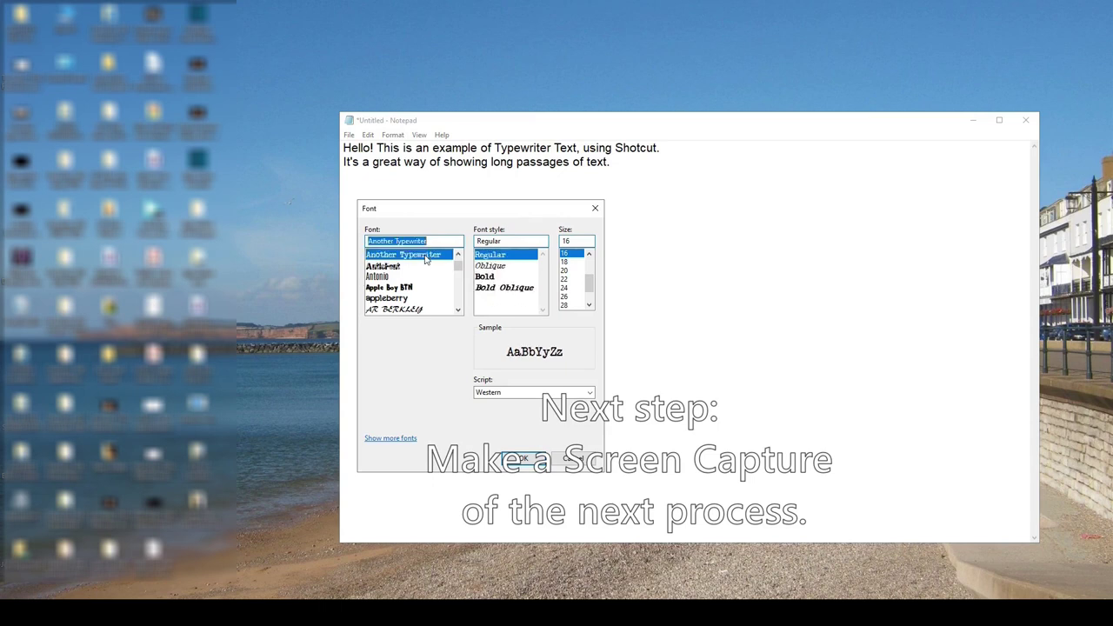
{"action": "scroll", "coordinate": [583, 284], "scroll_direction": "down", "scroll_amount": 3}
{"action": "left_click", "coordinate": [568, 301]}
{"action": "left_click", "coordinate": [523, 458]}
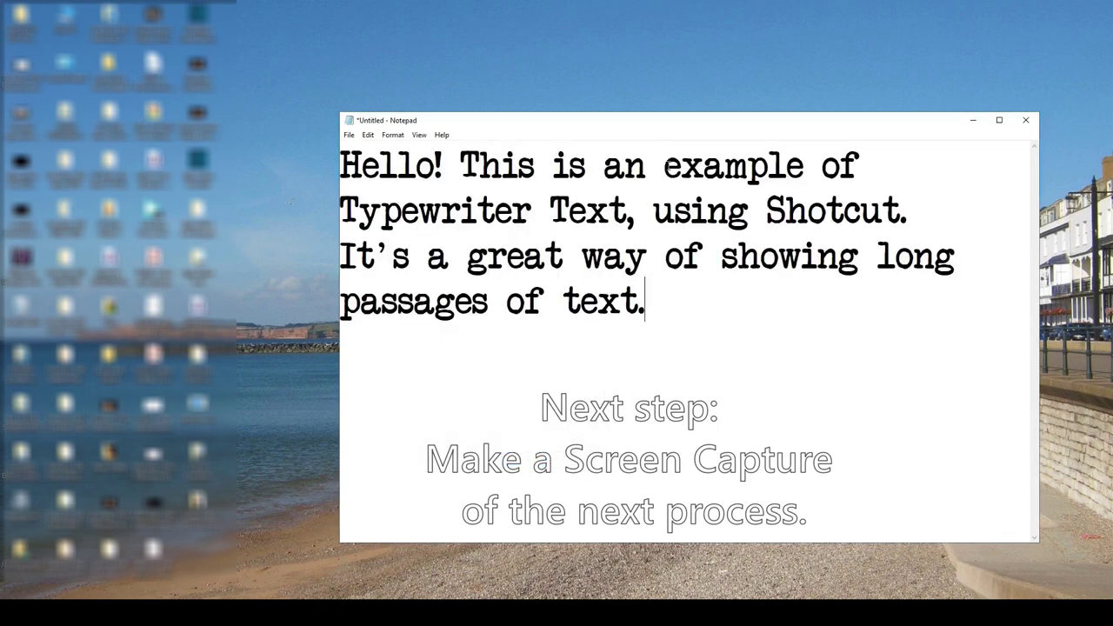
Break the passage into short lines before 'of', 'Shotcut.', 'showing long passages' and 'of text.'.
{"action": "left_click", "coordinate": [665, 165]}
{"action": "left_click", "coordinate": [821, 165]}
{"action": "key", "text": "Return"}
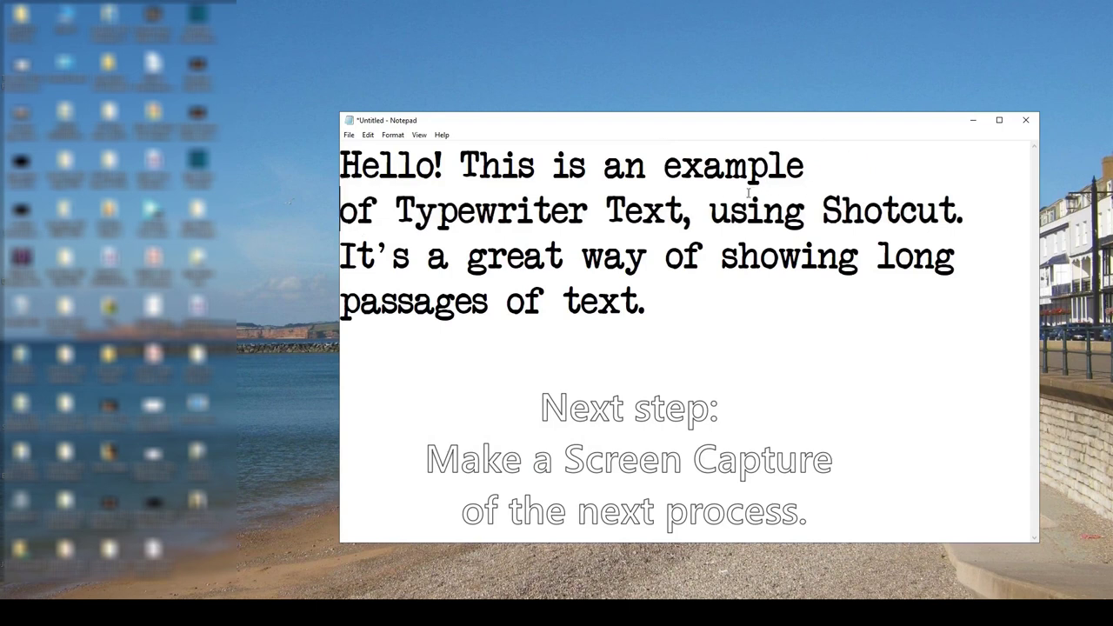
{"action": "left_click", "coordinate": [817, 212]}
{"action": "key", "text": "Return"}
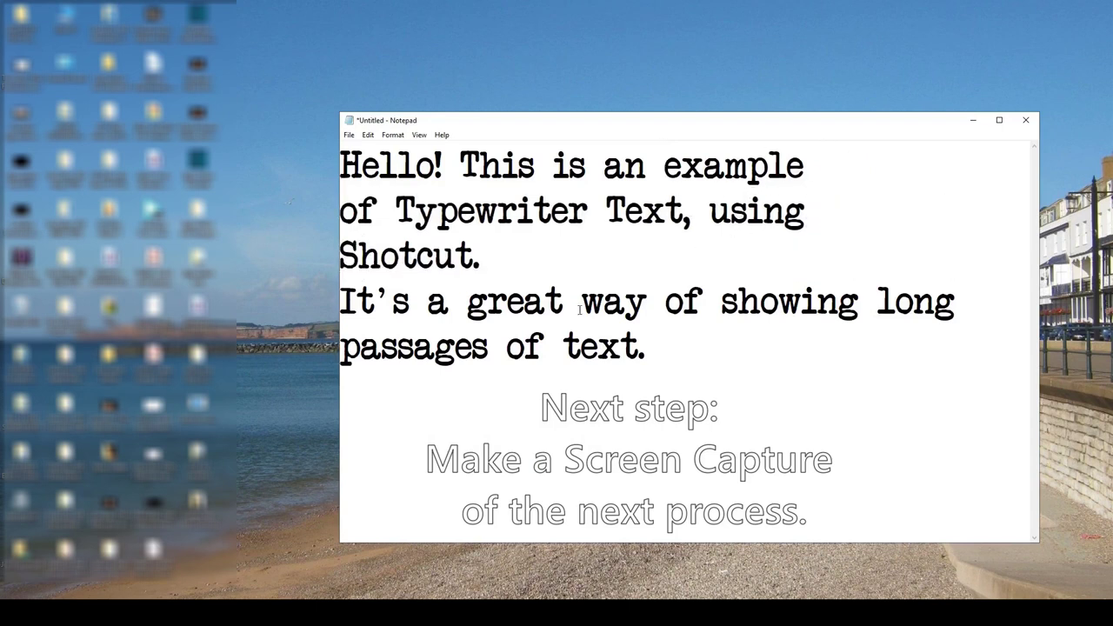
{"action": "key", "text": "Return"}
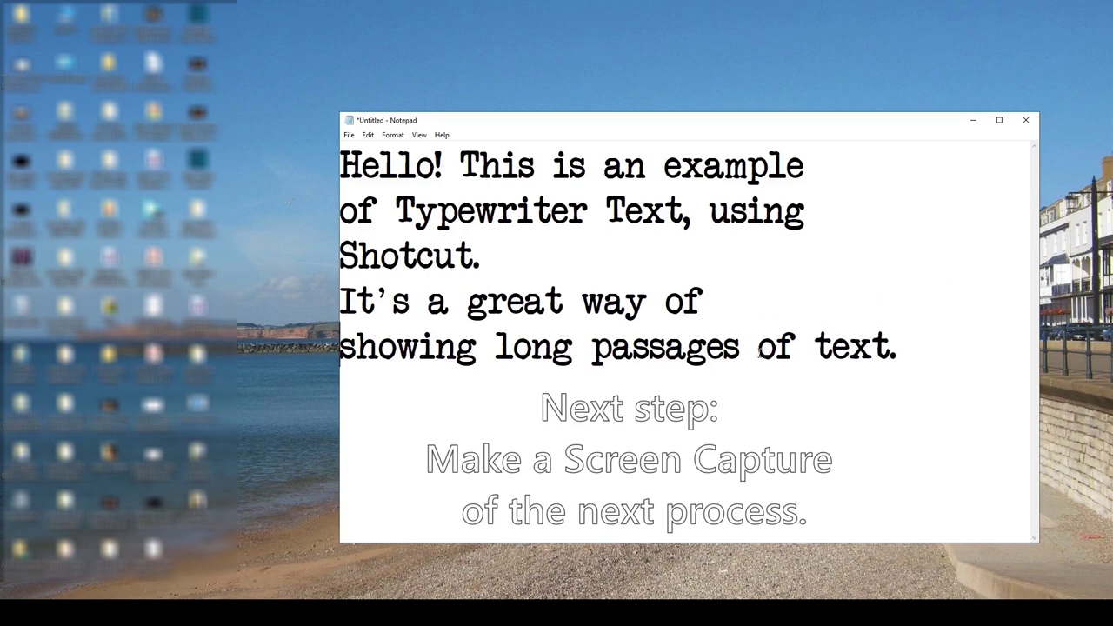
{"action": "left_click", "coordinate": [758, 348]}
{"action": "key", "text": "Return"}
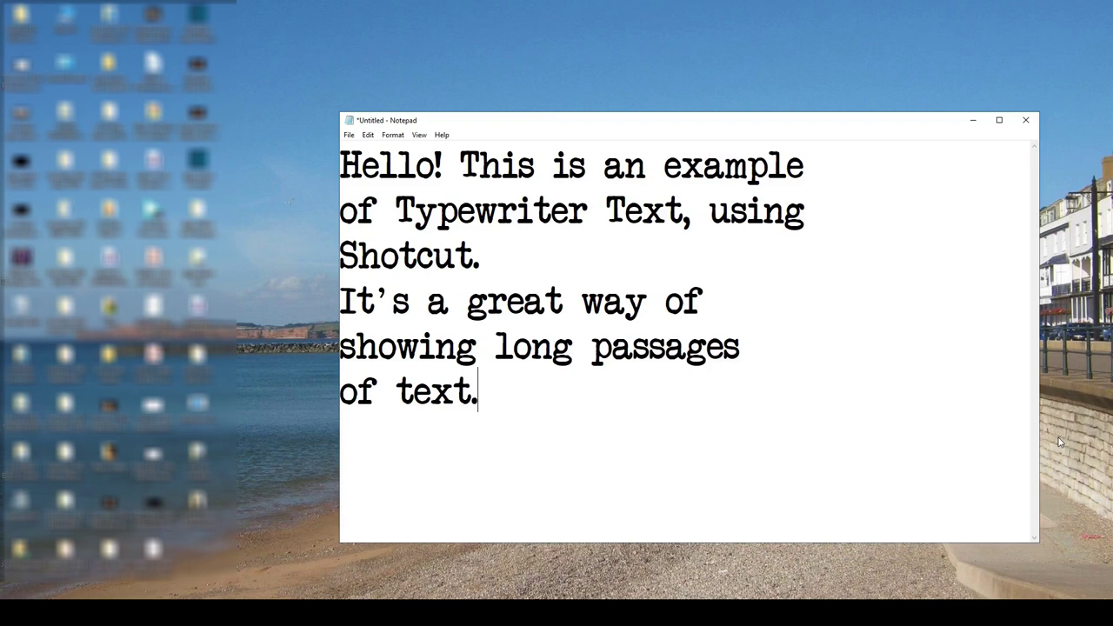
Backspace through the whole two-sentence passage, letter by letter, until Notepad is blank.
{"action": "key", "text": "BackSpace"}
{"action": "key", "text": "BackSpace"}
{"action": "key", "text": "BackSpace"}
{"action": "key", "text": "BackSpace"}
{"action": "key", "text": "BackSpace"}
{"action": "key", "text": "BackSpace"}
{"action": "key", "text": "BackSpace"}
{"action": "key", "text": "BackSpace"}
{"action": "key", "text": "BackSpace"}
{"action": "key", "text": "BackSpace"}
{"action": "key", "text": "BackSpace"}
{"action": "key", "text": "BackSpace"}
{"action": "key", "text": "BackSpace"}
{"action": "key", "text": "BackSpace"}
{"action": "key", "text": "BackSpace"}
{"action": "key", "text": "BackSpace"}
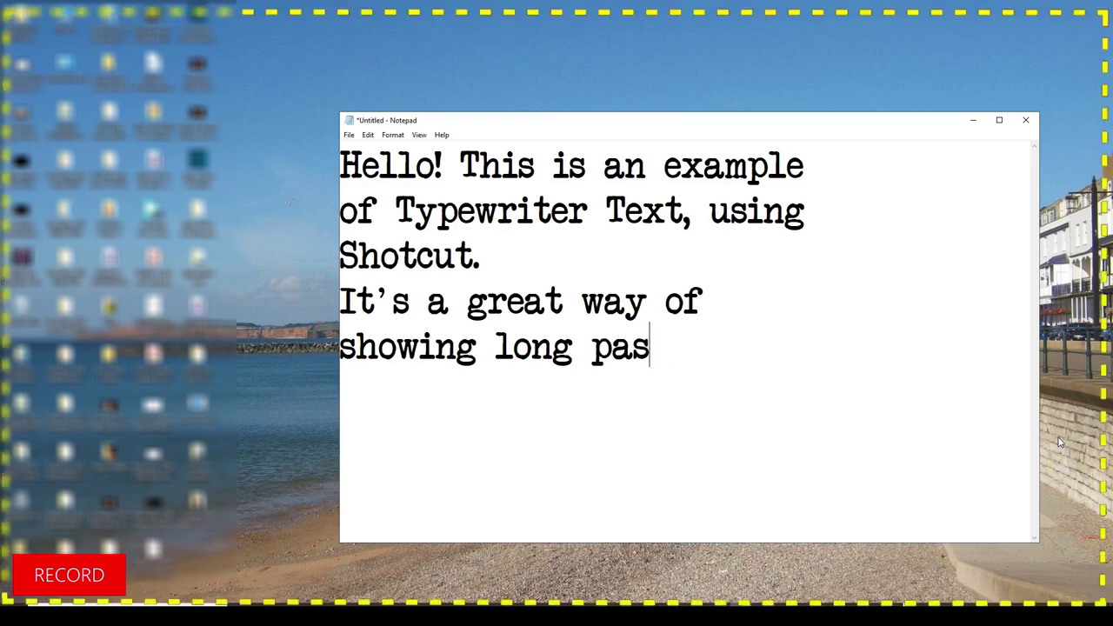
{"action": "key", "text": "BackSpace"}
{"action": "key", "text": "BackSpace"}
{"action": "key", "text": "BackSpace"}
{"action": "key", "text": "BackSpace"}
{"action": "key", "text": "BackSpace"}
{"action": "key", "text": "BackSpace"}
{"action": "key", "text": "BackSpace"}
{"action": "key", "text": "BackSpace"}
{"action": "key", "text": "BackSpace"}
{"action": "key", "text": "BackSpace"}
{"action": "key", "text": "BackSpace"}
{"action": "key", "text": "BackSpace"}
{"action": "key", "text": "BackSpace"}
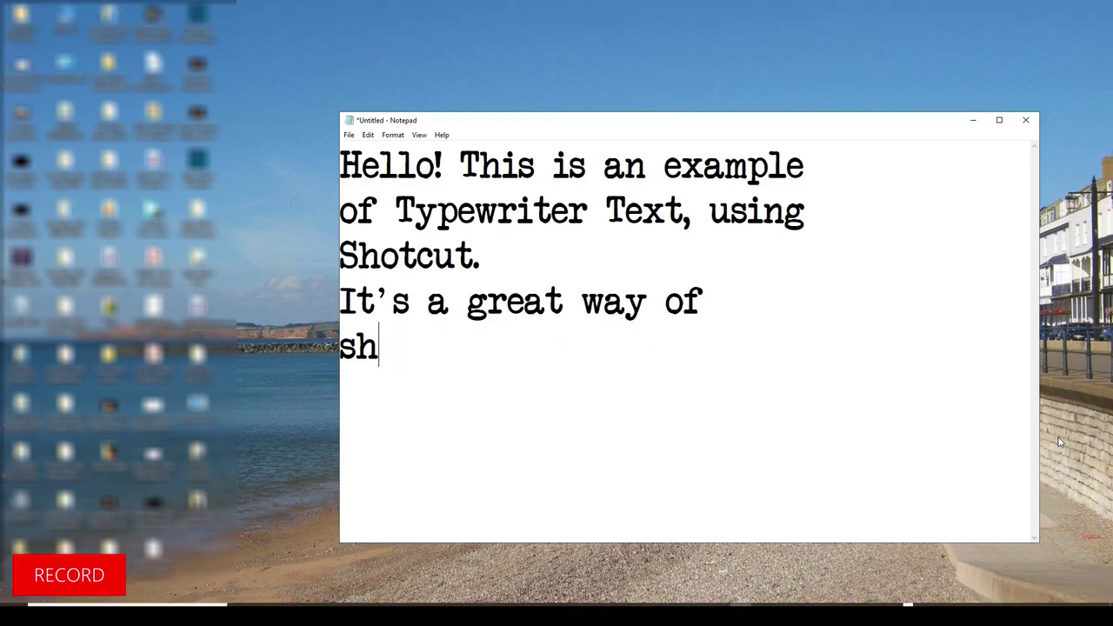
{"action": "key", "text": "BackSpace"}
{"action": "key", "text": "BackSpace"}
{"action": "key", "text": "BackSpace"}
{"action": "key", "text": "BackSpace"}
{"action": "key", "text": "BackSpace"}
{"action": "key", "text": "BackSpace"}
{"action": "key", "text": "BackSpace"}
{"action": "key", "text": "BackSpace"}
{"action": "key", "text": "BackSpace"}
{"action": "key", "text": "BackSpace"}
{"action": "key", "text": "BackSpace"}
{"action": "key", "text": "BackSpace"}
{"action": "key", "text": "BackSpace"}
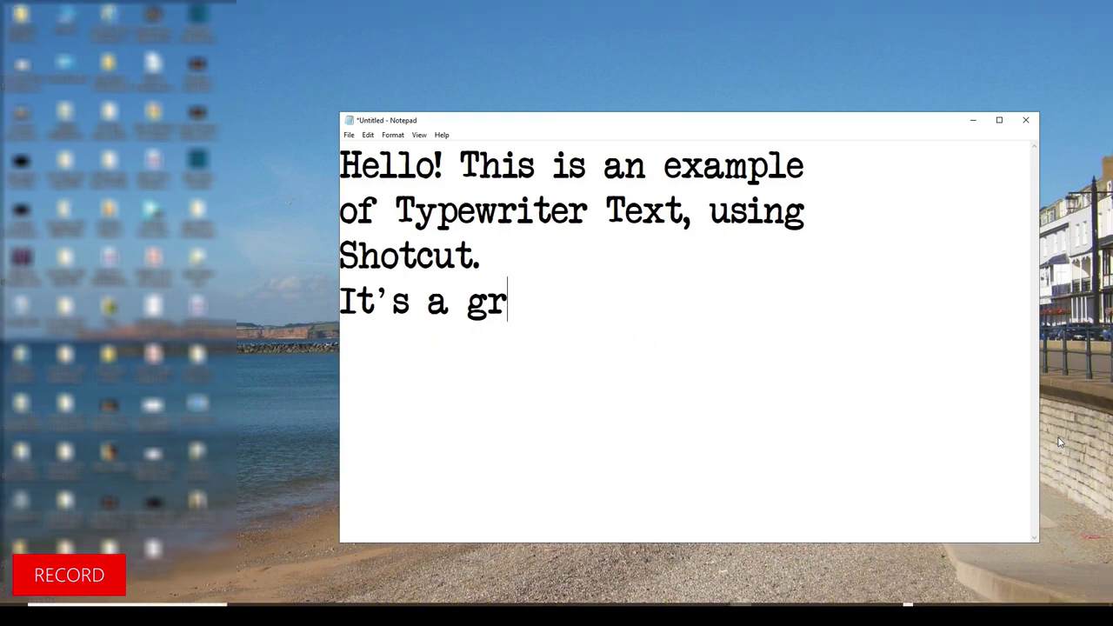
{"action": "key", "text": "BackSpace"}
{"action": "key", "text": "BackSpace"}
{"action": "key", "text": "BackSpace"}
{"action": "key", "text": "BackSpace"}
{"action": "key", "text": "BackSpace"}
{"action": "key", "text": "BackSpace"}
{"action": "key", "text": "BackSpace"}
{"action": "key", "text": "BackSpace"}
{"action": "key", "text": "BackSpace"}
{"action": "key", "text": "BackSpace"}
{"action": "key", "text": "BackSpace"}
{"action": "key", "text": "BackSpace"}
{"action": "key", "text": "BackSpace"}
{"action": "key", "text": "BackSpace"}
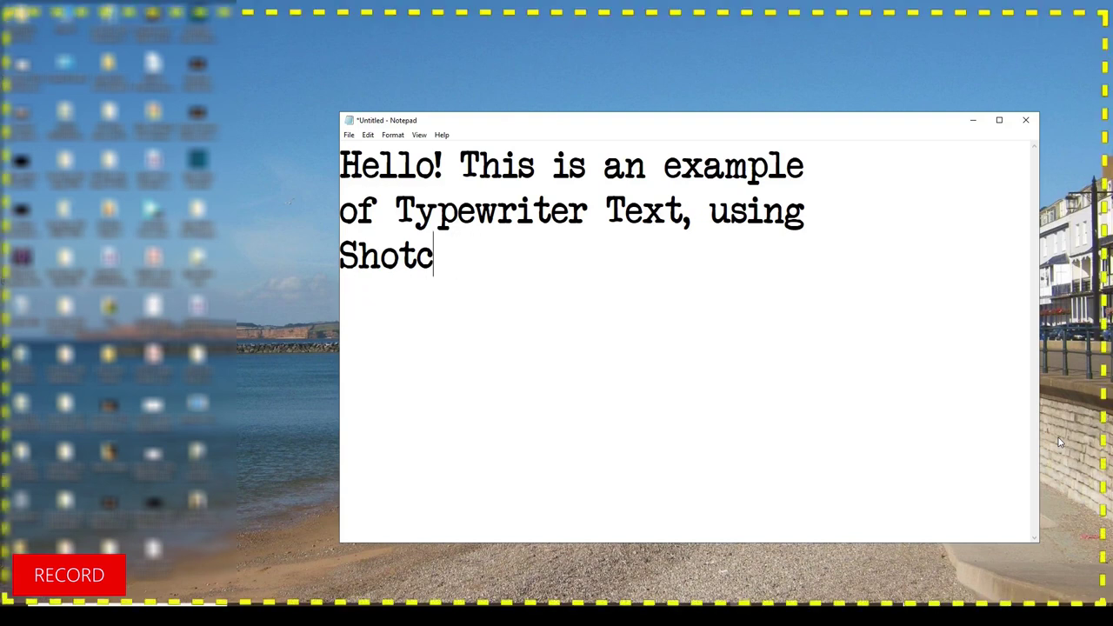
{"action": "key", "text": "BackSpace"}
{"action": "key", "text": "BackSpace"}
{"action": "key", "text": "BackSpace"}
{"action": "key", "text": "BackSpace"}
{"action": "key", "text": "BackSpace"}
{"action": "key", "text": "BackSpace"}
{"action": "key", "text": "BackSpace"}
{"action": "key", "text": "BackSpace"}
{"action": "key", "text": "BackSpace"}
{"action": "key", "text": "BackSpace"}
{"action": "key", "text": "BackSpace"}
{"action": "key", "text": "BackSpace"}
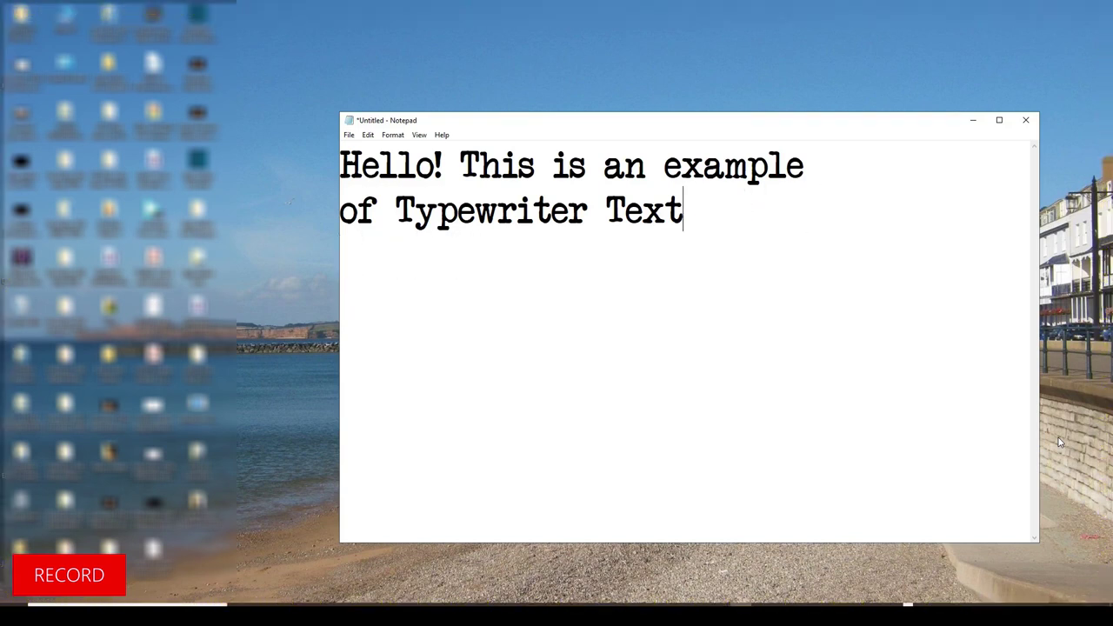
{"action": "key", "text": "BackSpace"}
{"action": "key", "text": "BackSpace"}
{"action": "key", "text": "BackSpace"}
{"action": "key", "text": "BackSpace"}
{"action": "key", "text": "BackSpace"}
{"action": "key", "text": "BackSpace"}
{"action": "key", "text": "BackSpace"}
{"action": "key", "text": "BackSpace"}
{"action": "key", "text": "BackSpace"}
{"action": "key", "text": "BackSpace"}
{"action": "key", "text": "BackSpace"}
{"action": "key", "text": "BackSpace"}
{"action": "key", "text": "BackSpace"}
{"action": "key", "text": "BackSpace"}
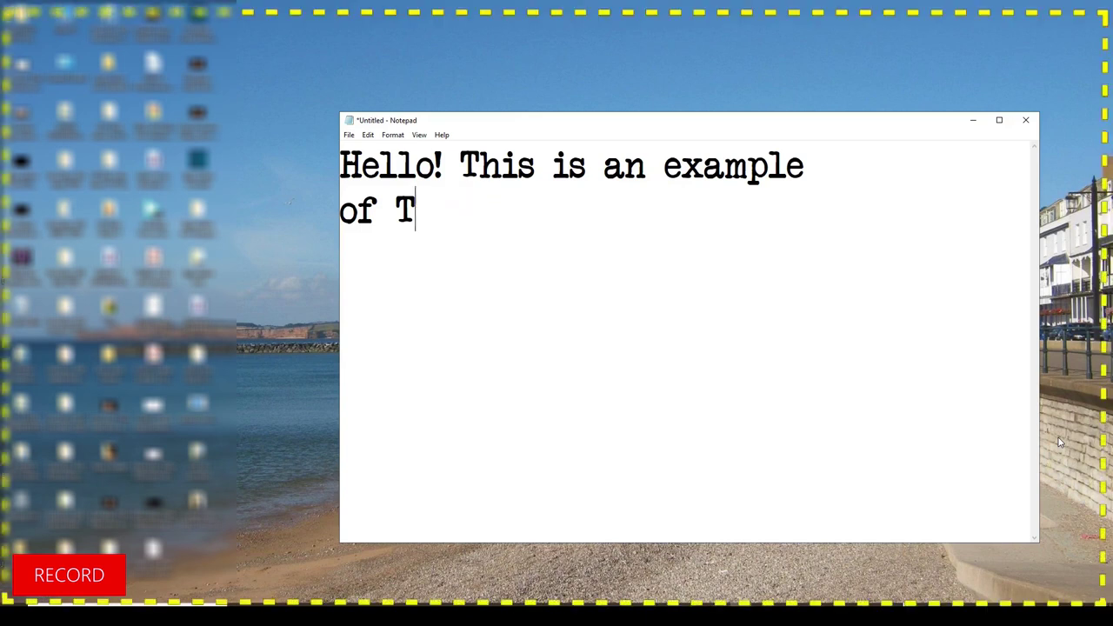
{"action": "key", "text": "BackSpace"}
{"action": "key", "text": "BackSpace"}
{"action": "key", "text": "BackSpace"}
{"action": "key", "text": "BackSpace"}
{"action": "key", "text": "BackSpace"}
{"action": "key", "text": "BackSpace"}
{"action": "key", "text": "BackSpace"}
{"action": "key", "text": "BackSpace"}
{"action": "key", "text": "BackSpace"}
{"action": "key", "text": "BackSpace"}
{"action": "key", "text": "BackSpace"}
{"action": "key", "text": "BackSpace"}
{"action": "key", "text": "BackSpace"}
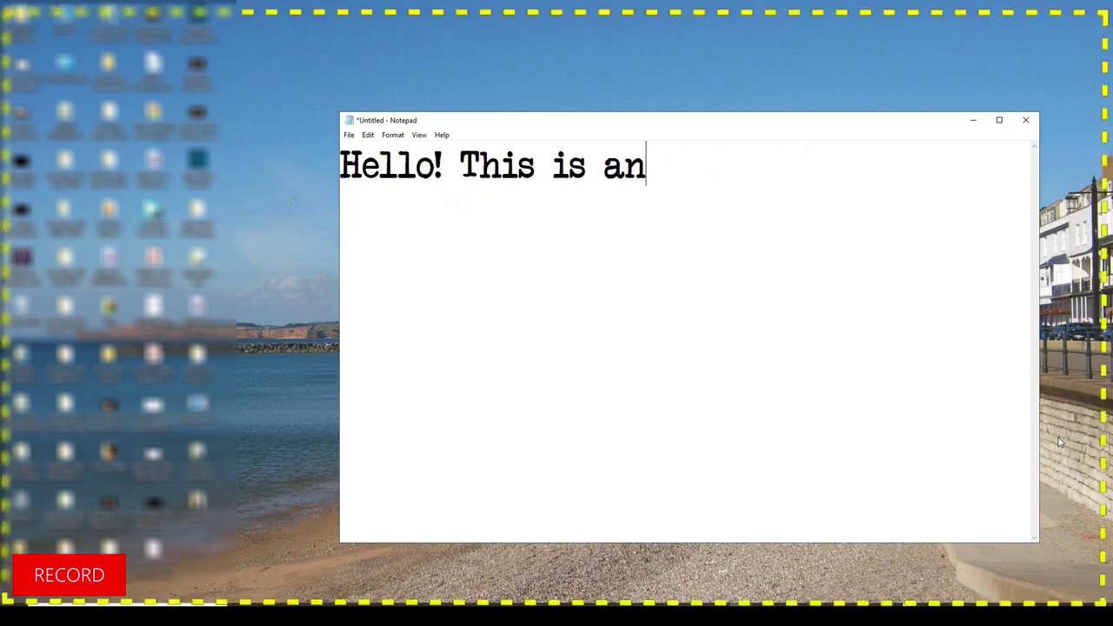
{"action": "key", "text": "BackSpace"}
{"action": "key", "text": "BackSpace"}
{"action": "key", "text": "BackSpace"}
{"action": "key", "text": "BackSpace"}
{"action": "key", "text": "BackSpace"}
{"action": "key", "text": "BackSpace"}
{"action": "key", "text": "BackSpace"}
{"action": "key", "text": "BackSpace"}
{"action": "key", "text": "BackSpace"}
{"action": "key", "text": "BackSpace"}
{"action": "key", "text": "BackSpace"}
{"action": "key", "text": "BackSpace"}
{"action": "key", "text": "BackSpace"}
{"action": "key", "text": "BackSpace"}
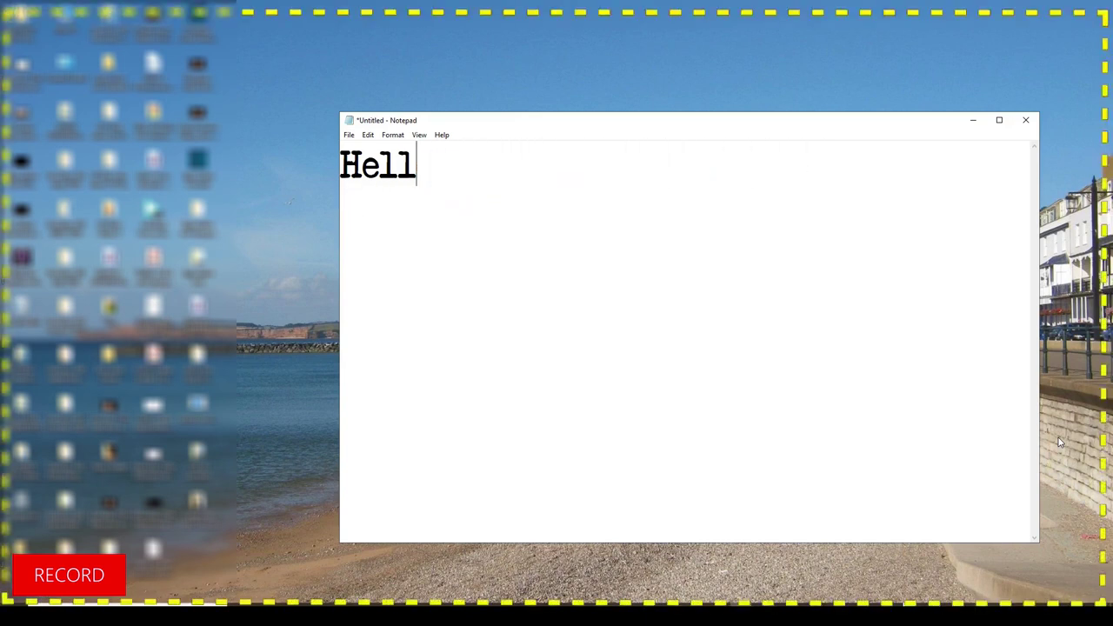
{"action": "key", "text": "BackSpace"}
{"action": "key", "text": "BackSpace"}
{"action": "key", "text": "BackSpace"}
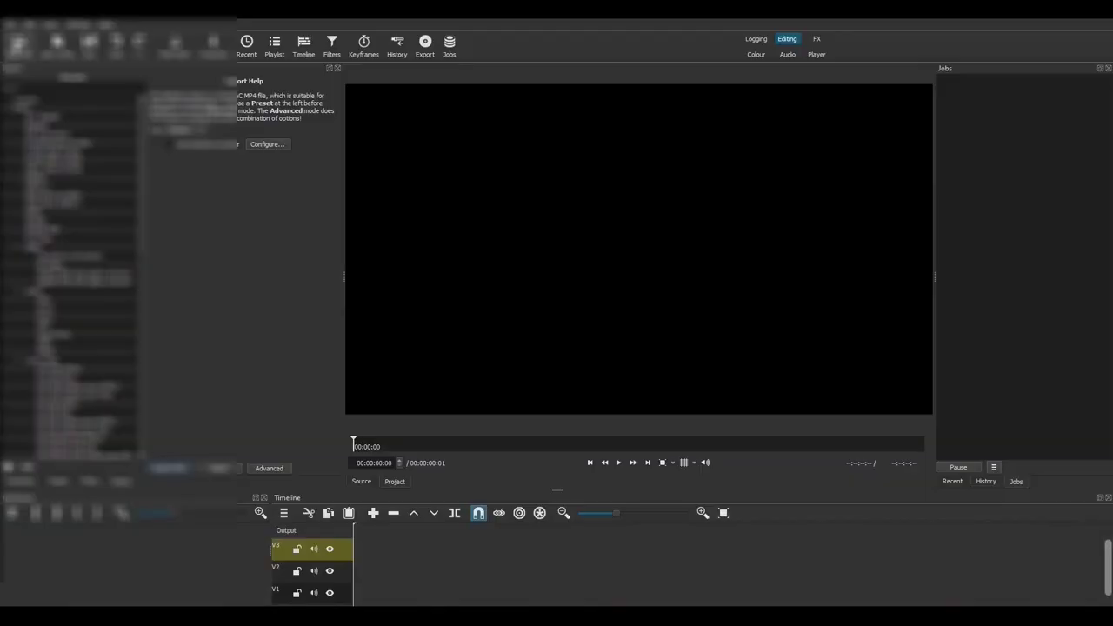
Open the Typewriter effect LONG Notepad recording and place it on track V3.
{"action": "left_click", "coordinate": [24, 40]}
{"action": "left_click", "coordinate": [399, 103]}
{"action": "left_click", "coordinate": [915, 498]}
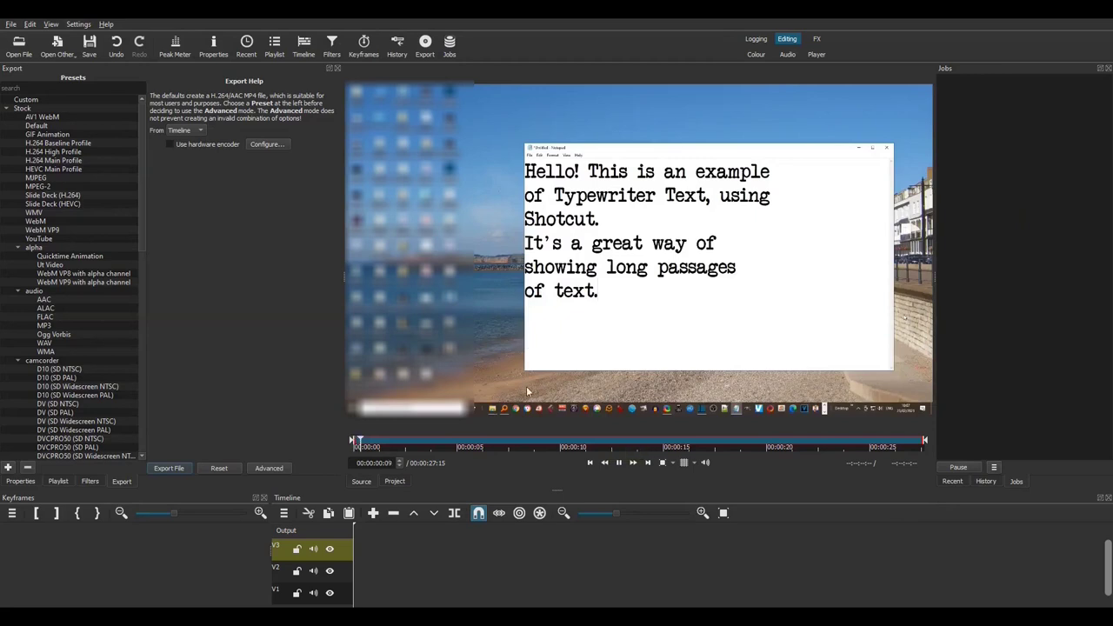
{"action": "left_click_drag", "start_coordinate": [526, 386], "coordinate": [752, 549]}
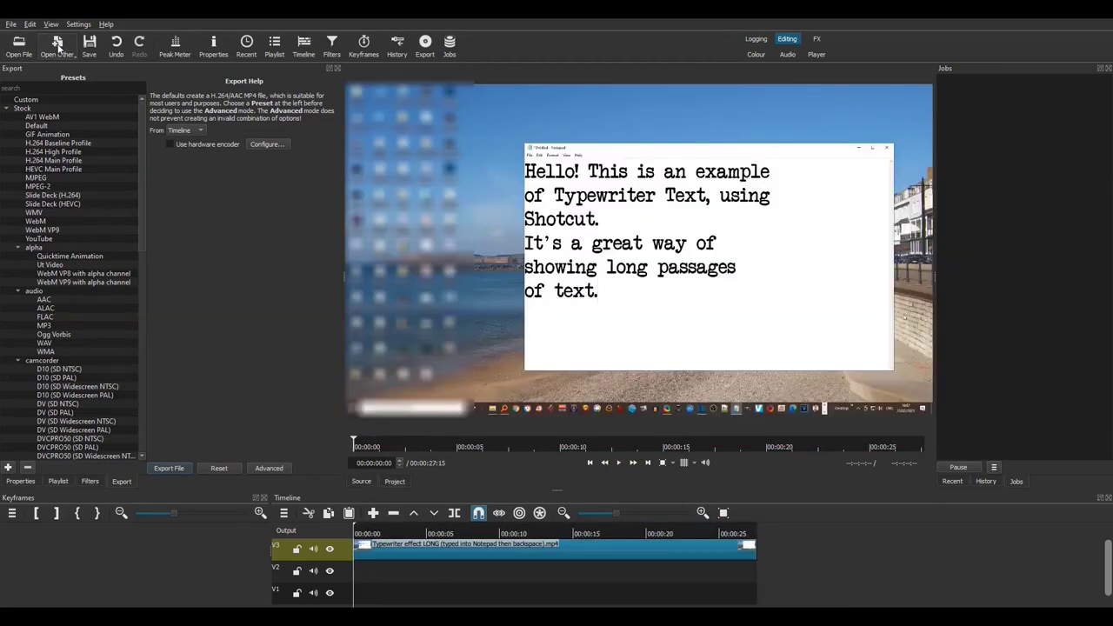
Create a white #FFFFFFFF colour clip and lay it on V1 beneath the recording.
{"action": "left_click", "coordinate": [57, 44]}
{"action": "left_click", "coordinate": [63, 73]}
{"action": "left_click", "coordinate": [464, 280]}
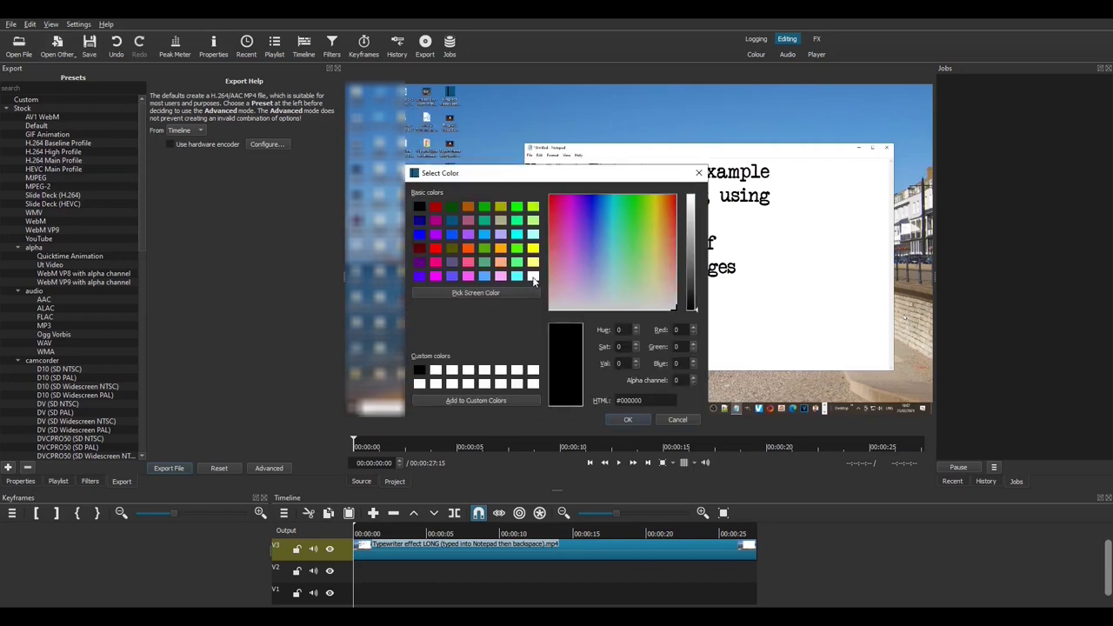
{"action": "left_click", "coordinate": [624, 419]}
{"action": "left_click", "coordinate": [601, 385]}
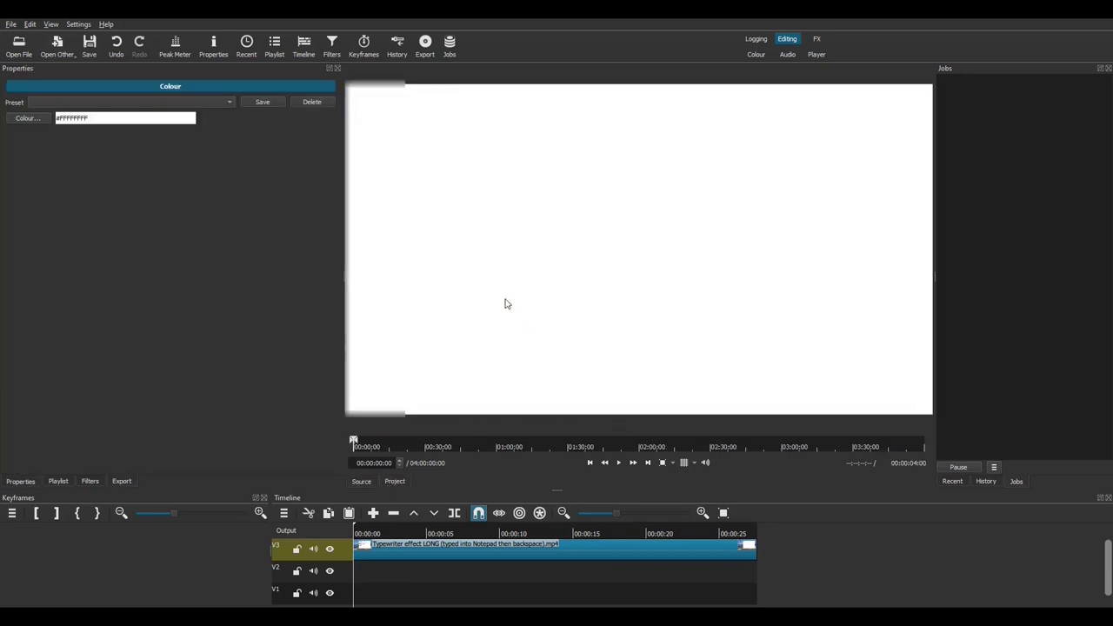
{"action": "left_click_drag", "start_coordinate": [467, 275], "coordinate": [756, 597]}
Add a Crop: Rectangle filter to the Notepad recording on V3.
{"action": "left_click", "coordinate": [413, 564]}
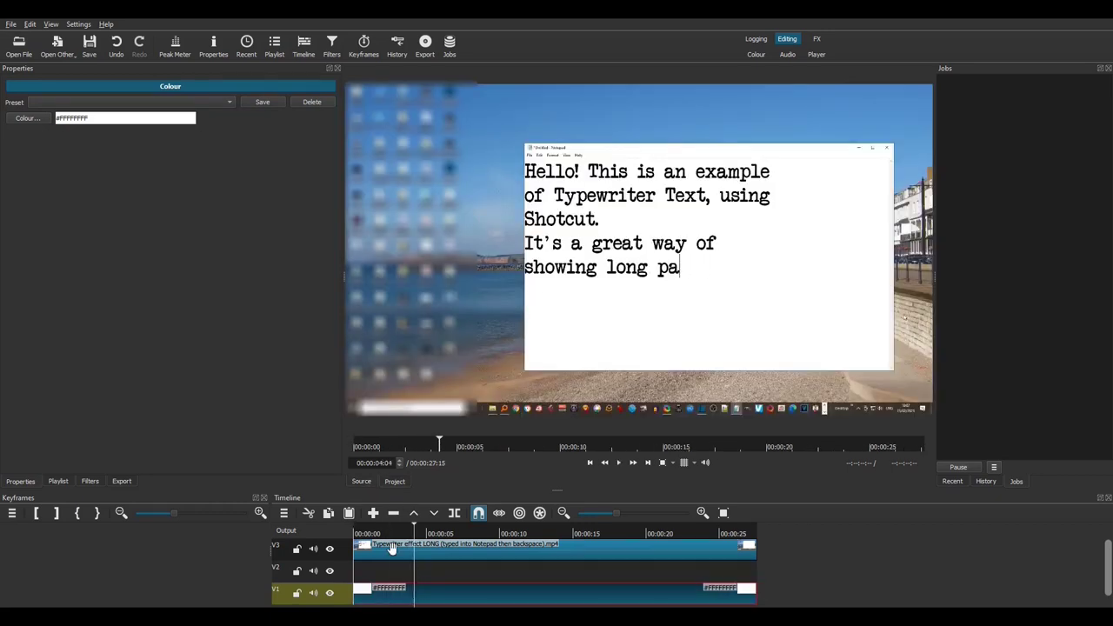
{"action": "left_click", "coordinate": [392, 548]}
{"action": "left_click", "coordinate": [90, 481]}
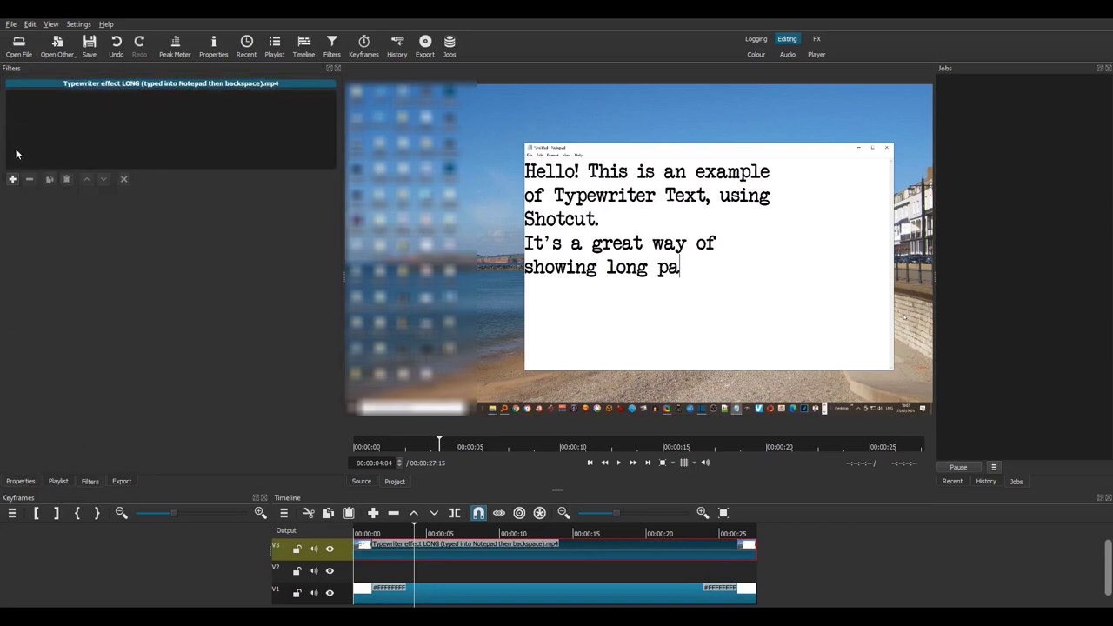
{"action": "left_click", "coordinate": [13, 180]}
{"action": "type", "text": "crop"}
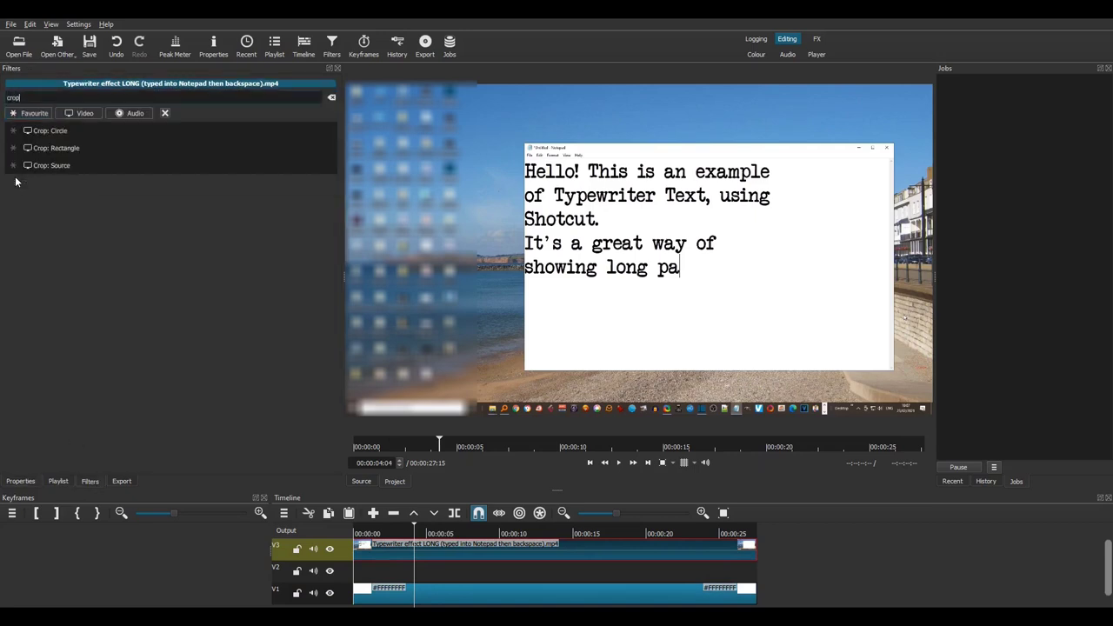
{"action": "left_click", "coordinate": [70, 152]}
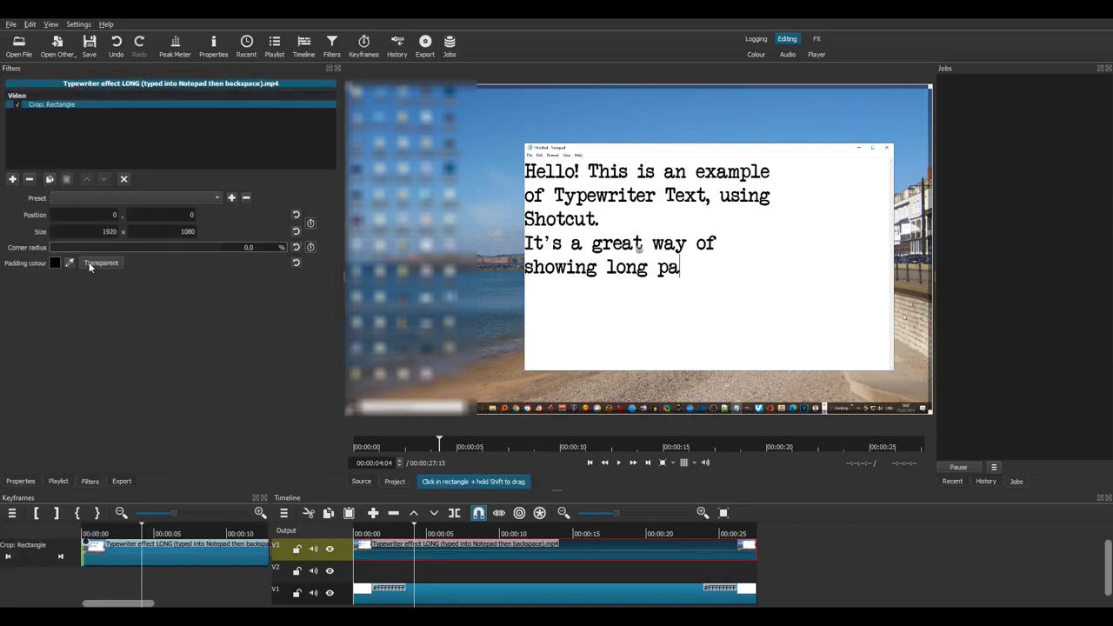
Crop to the text area, 948×659 at 572,256, with transparent padding outside.
{"action": "left_click_drag", "start_coordinate": [346, 414], "coordinate": [544, 374]}
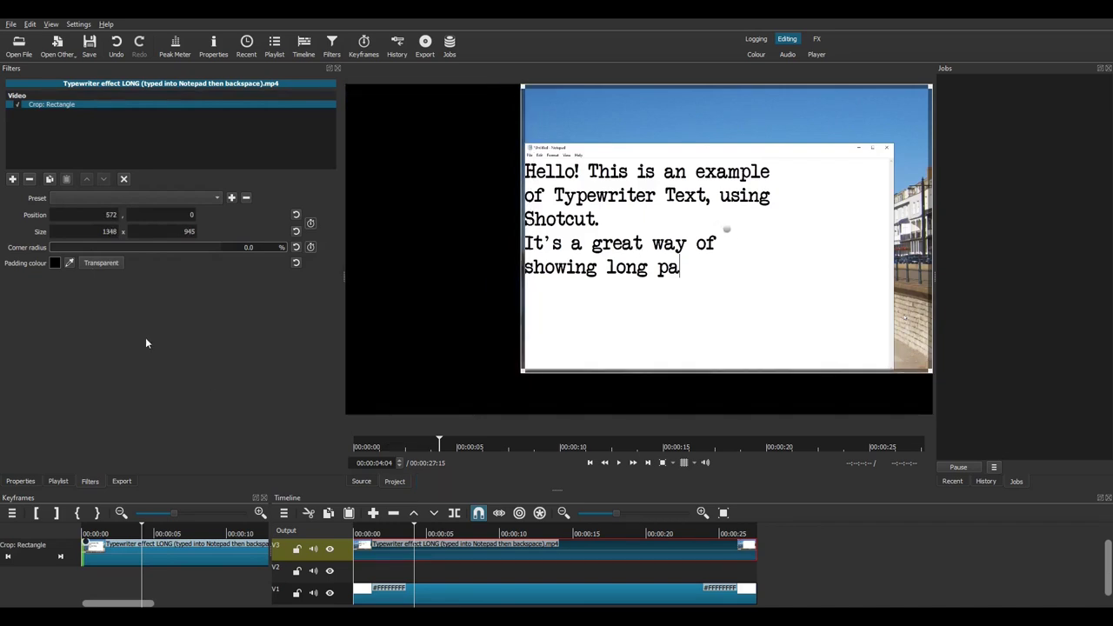
{"action": "left_click", "coordinate": [106, 264]}
{"action": "left_click_drag", "start_coordinate": [928, 374], "coordinate": [805, 366]}
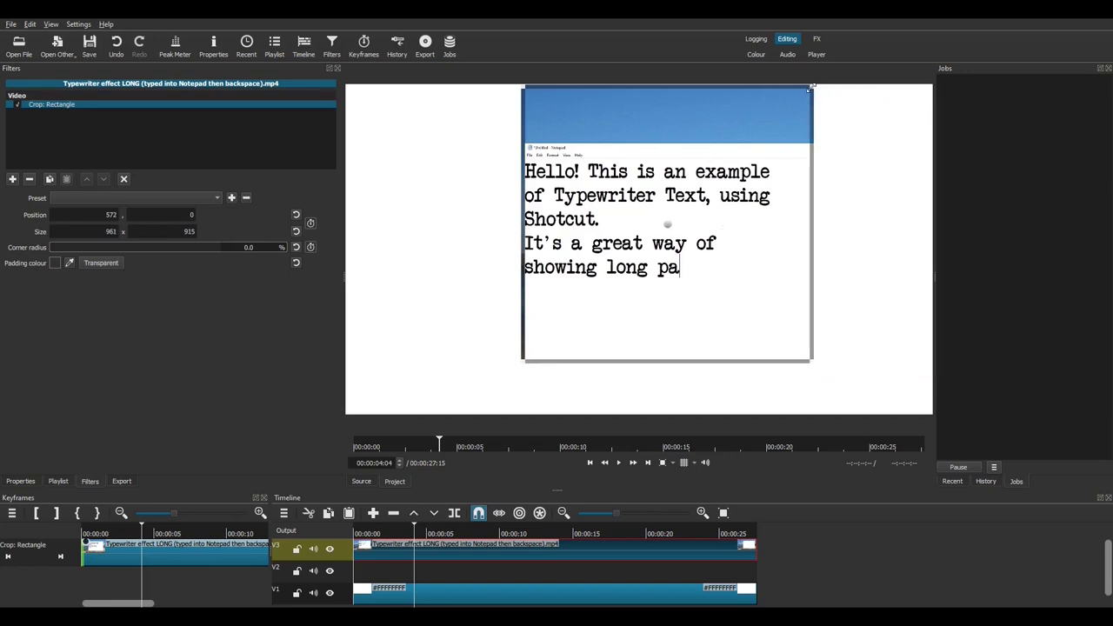
{"action": "left_click_drag", "start_coordinate": [810, 86], "coordinate": [806, 176]}
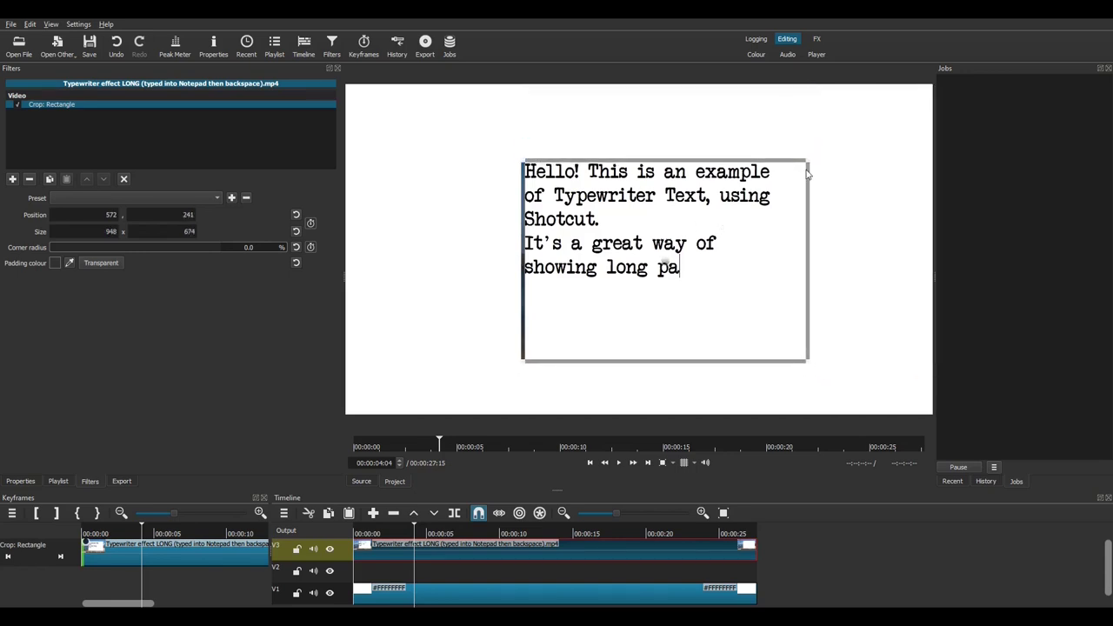
{"action": "left_click", "coordinate": [126, 179]}
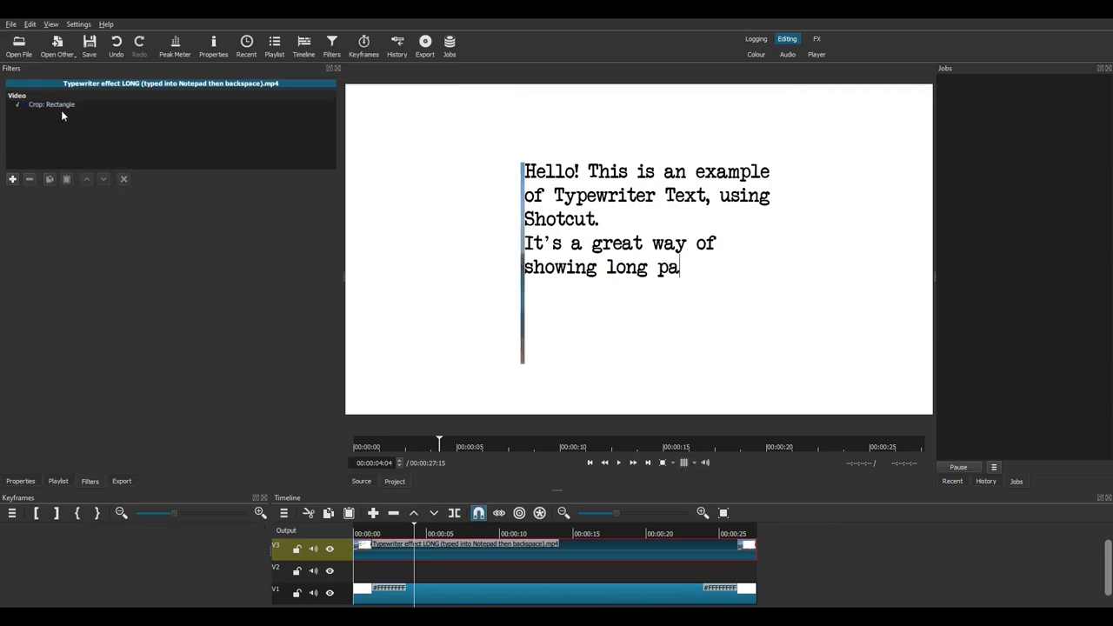
Shift the crop position to 587,256 so the blue strip left of the text disappears.
{"action": "left_click", "coordinate": [64, 106]}
{"action": "left_click", "coordinate": [124, 179]}
{"action": "left_click", "coordinate": [65, 105]}
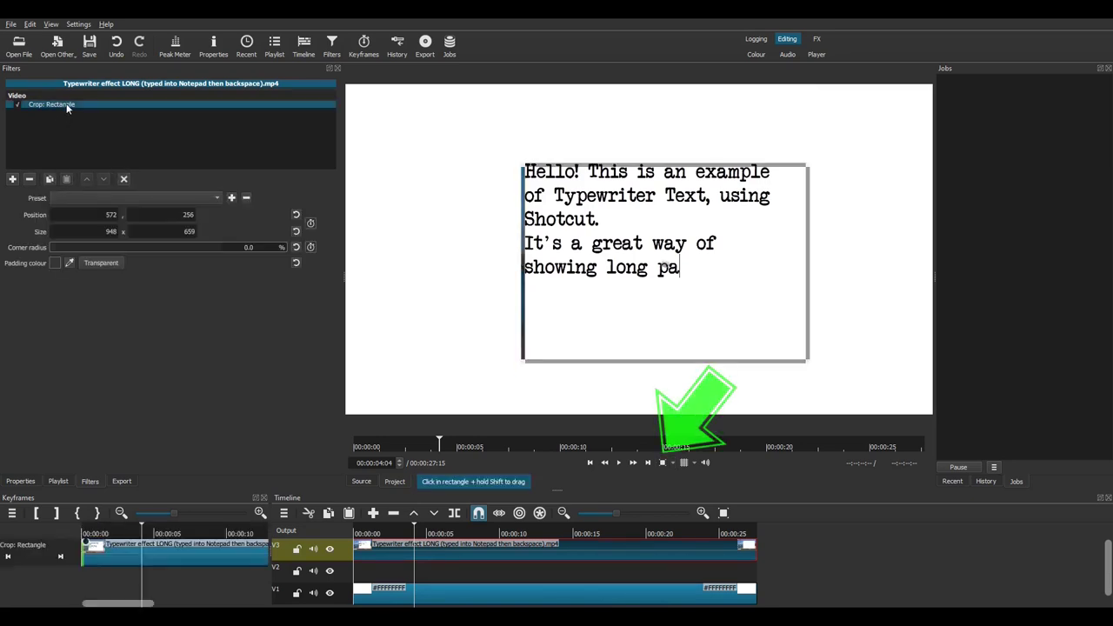
{"action": "left_click", "coordinate": [662, 463]}
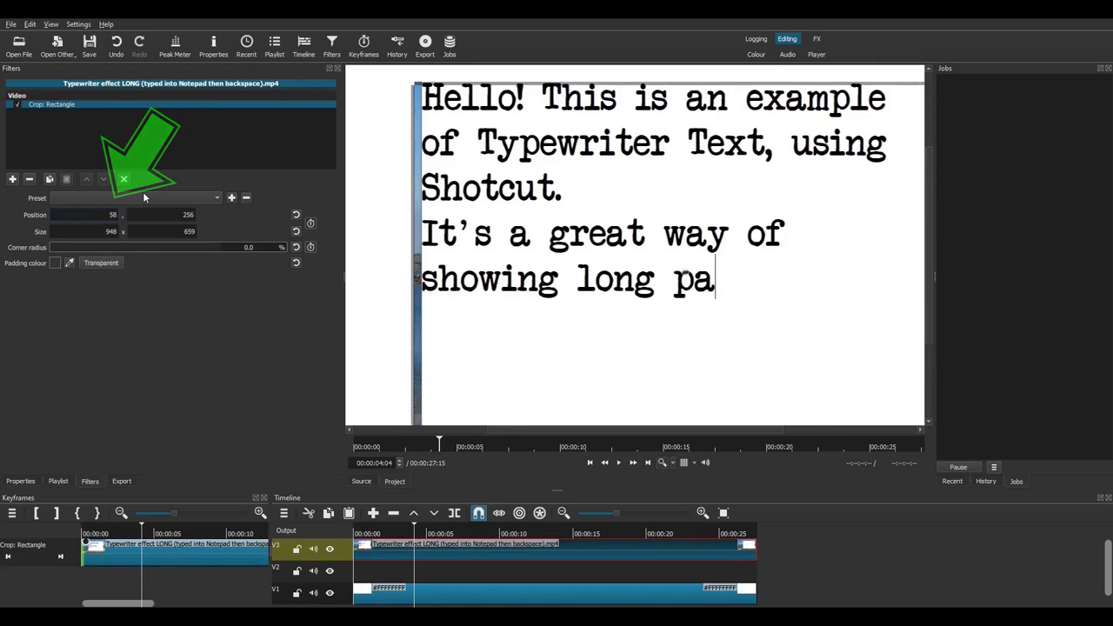
{"action": "type", "text": "585"}
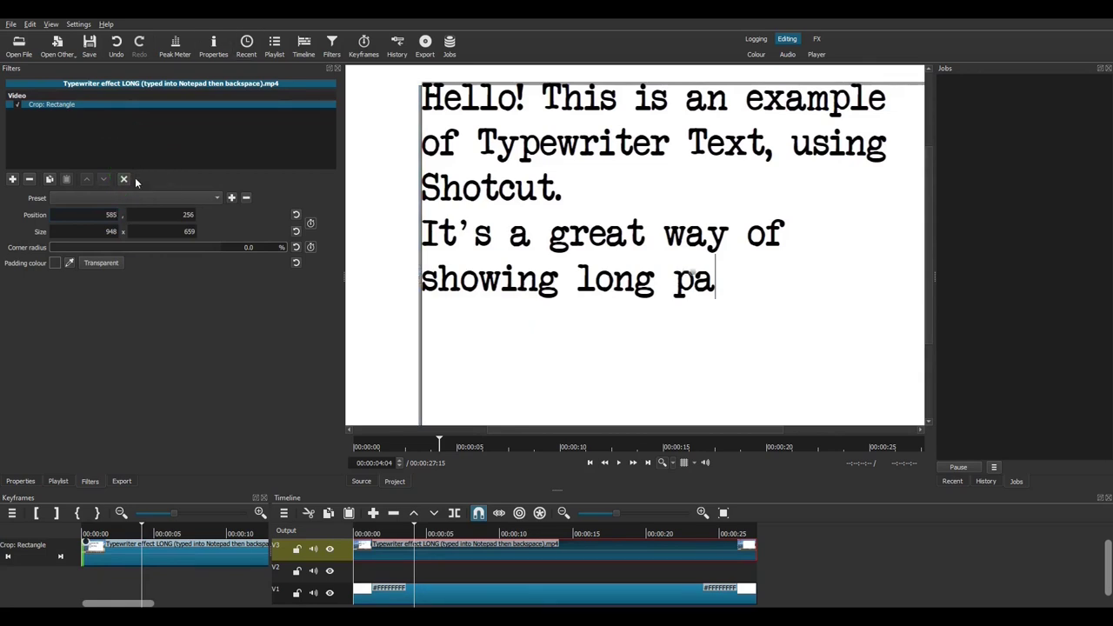
{"action": "left_click", "coordinate": [124, 180]}
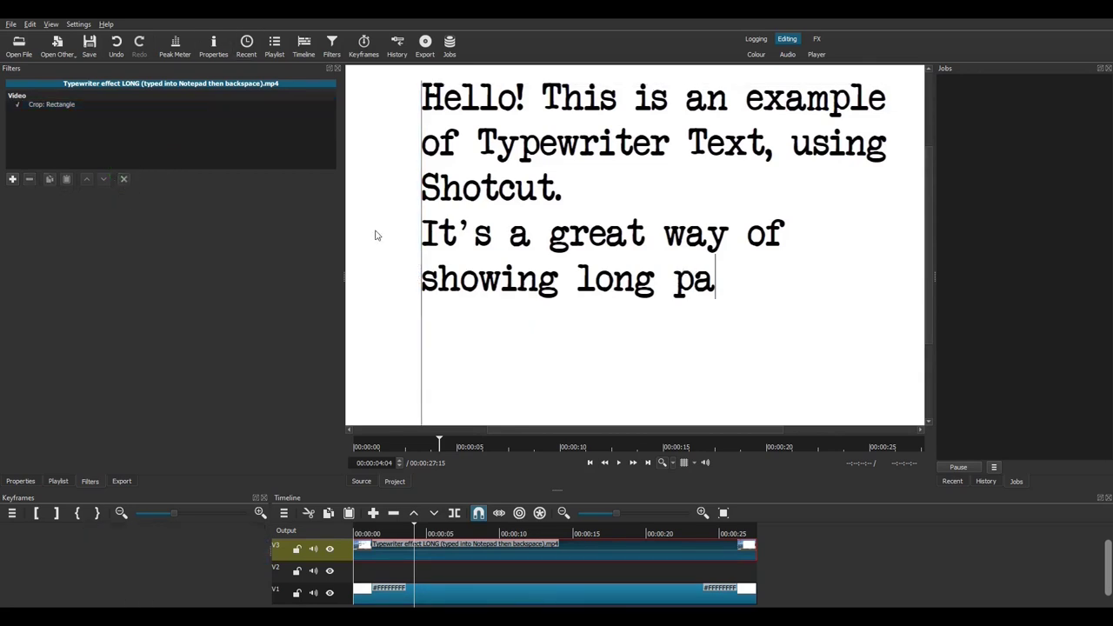
{"action": "left_click", "coordinate": [63, 105]}
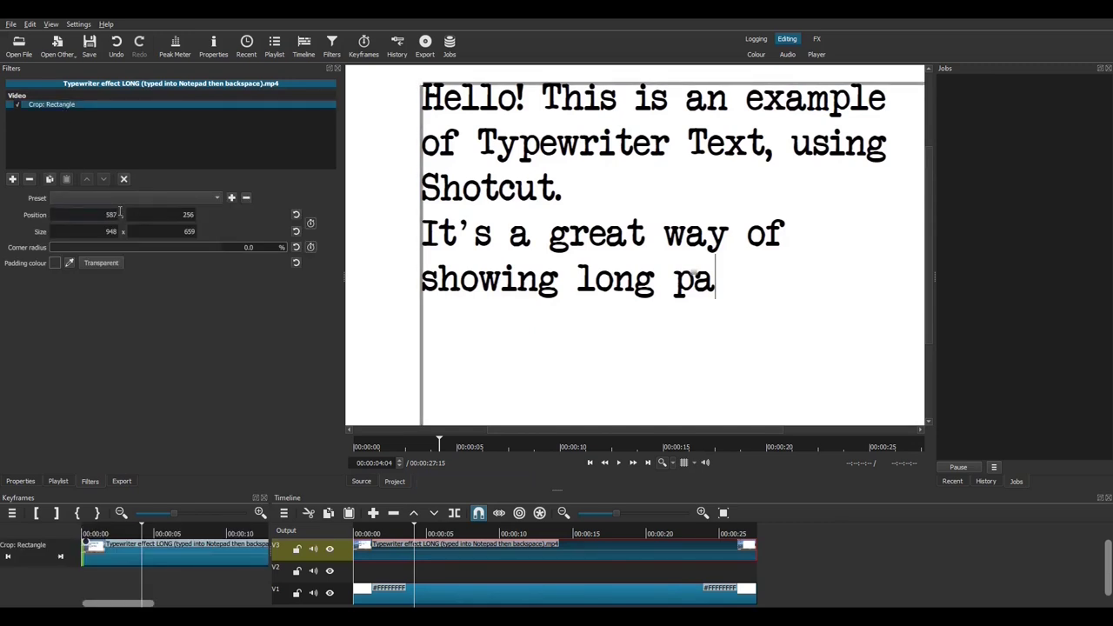
{"action": "left_click", "coordinate": [124, 180]}
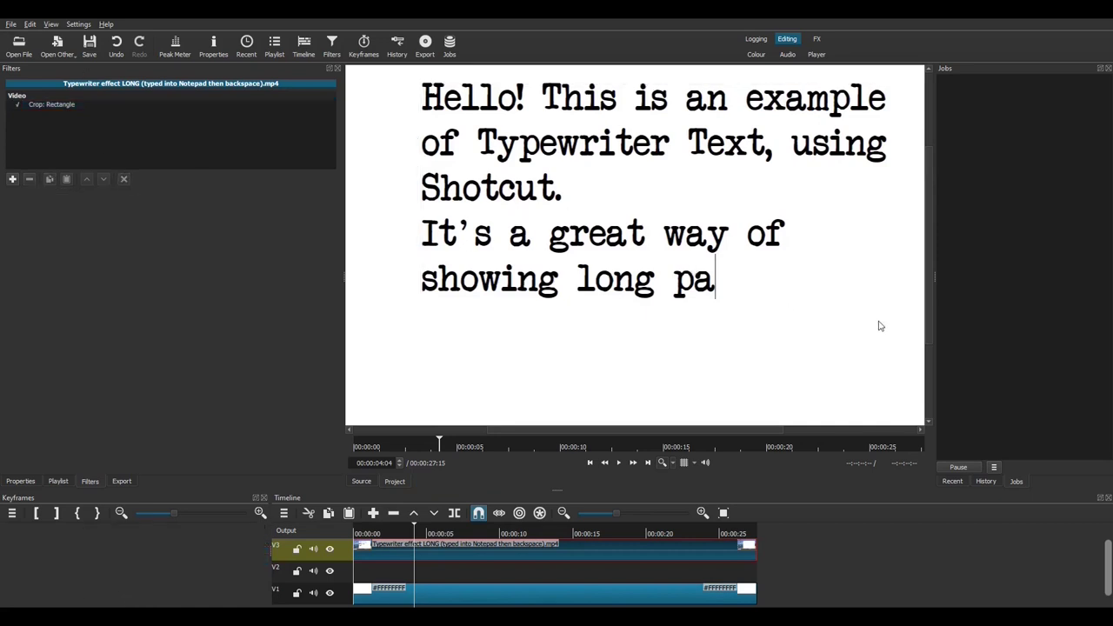
{"action": "left_click", "coordinate": [673, 461]}
{"action": "left_click", "coordinate": [683, 320]}
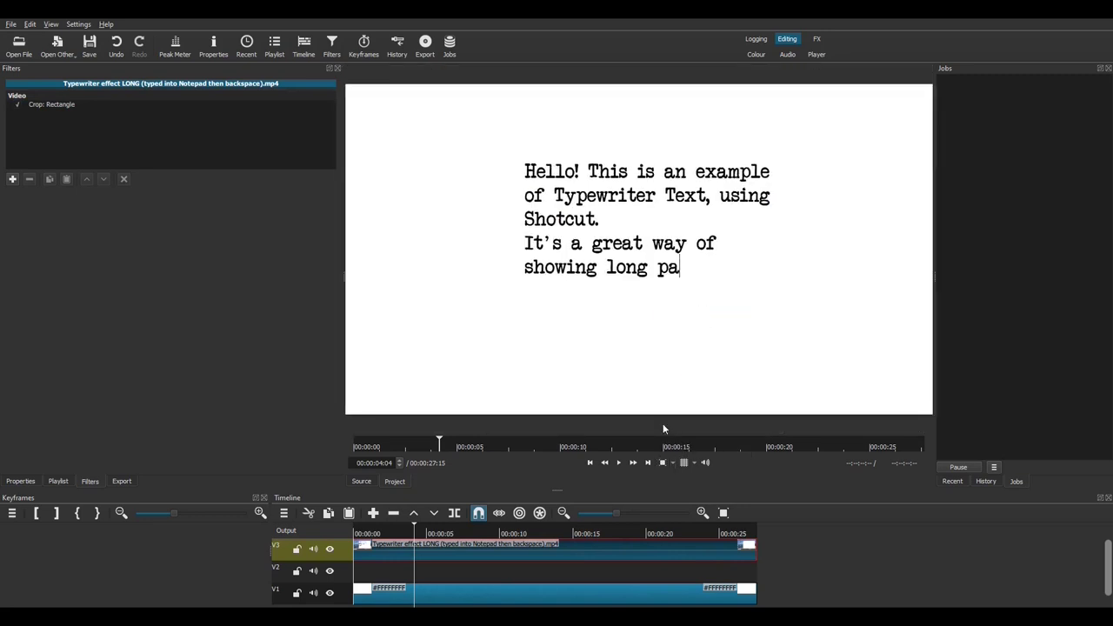
{"action": "key", "text": "space"}
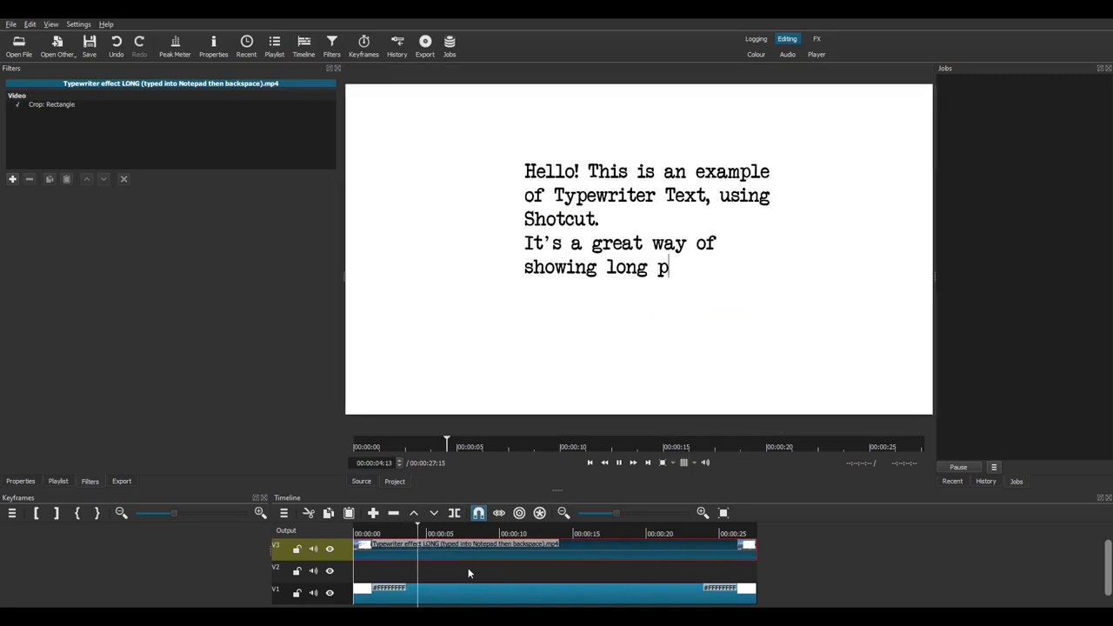
{"action": "left_click", "coordinate": [558, 534]}
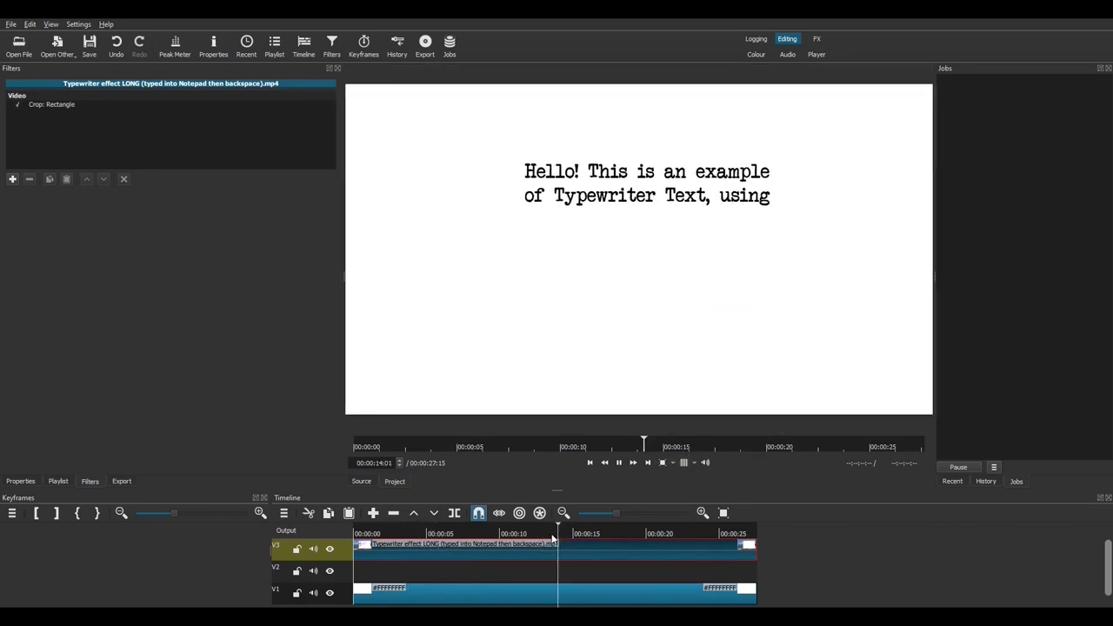
{"action": "left_click", "coordinate": [356, 534]}
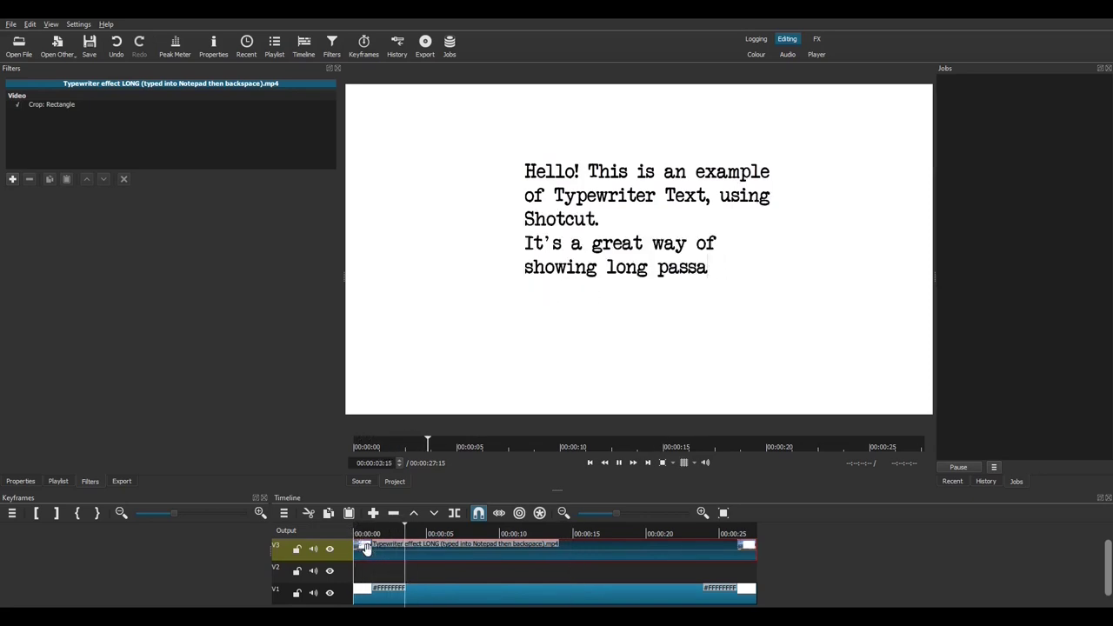
{"action": "left_click", "coordinate": [678, 533]}
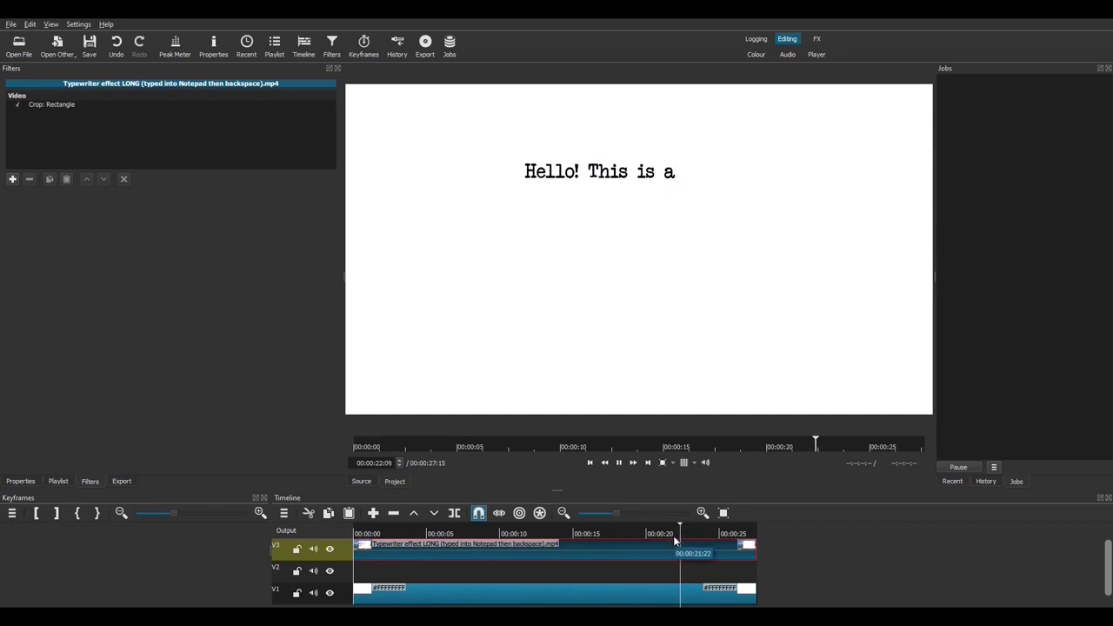
Export the timeline as the MP4 'Typewriter text effect balck on white'.
{"action": "key", "text": "space"}
{"action": "left_click", "coordinate": [122, 481]}
{"action": "left_click", "coordinate": [159, 470]}
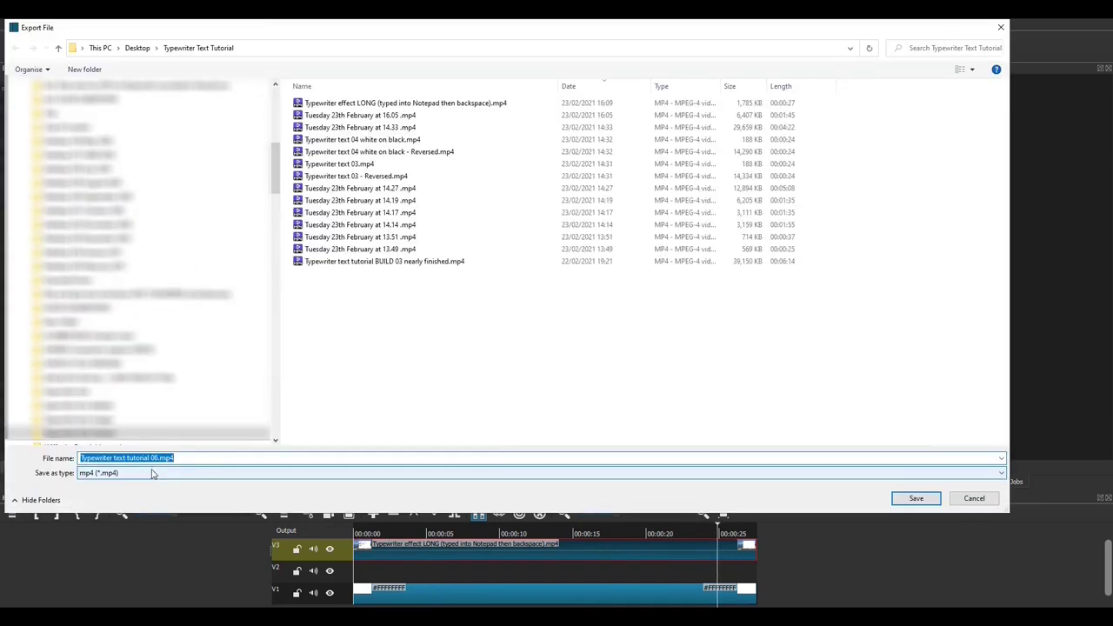
{"action": "type", "text": "Typewriter text effect b"}
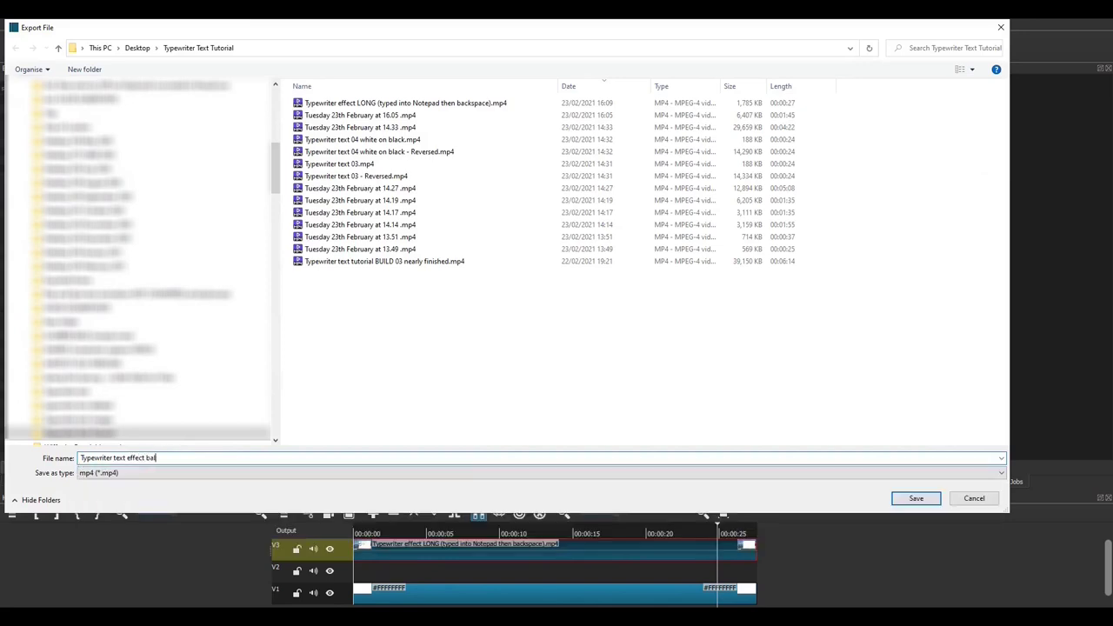
{"action": "type", "text": "alck on white"}
{"action": "left_click", "coordinate": [907, 499]}
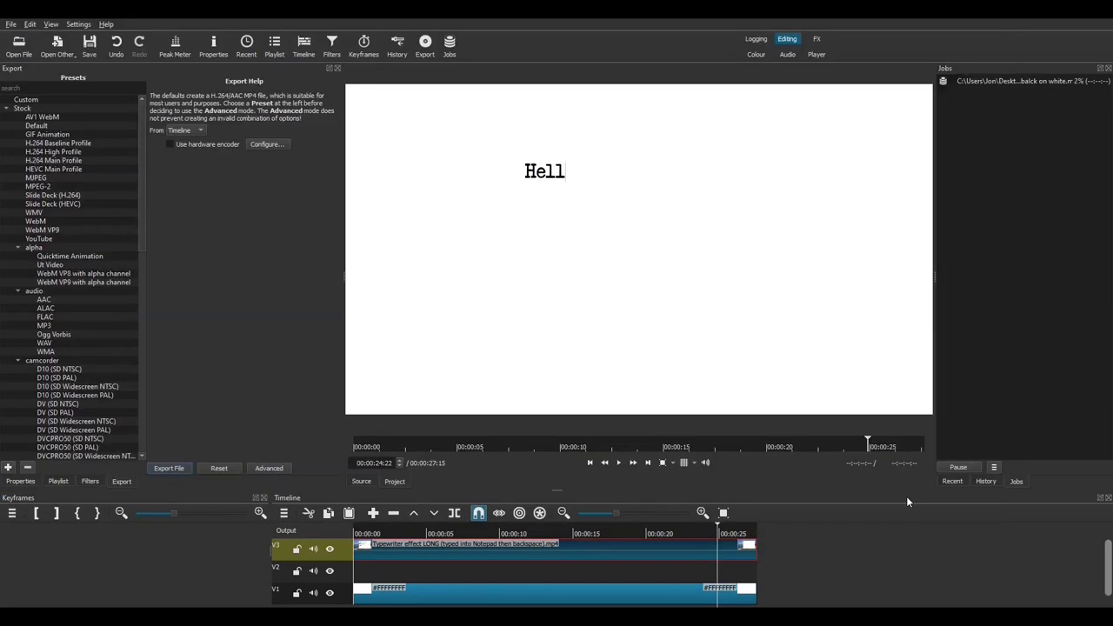
{"action": "left_click", "coordinate": [515, 595]}
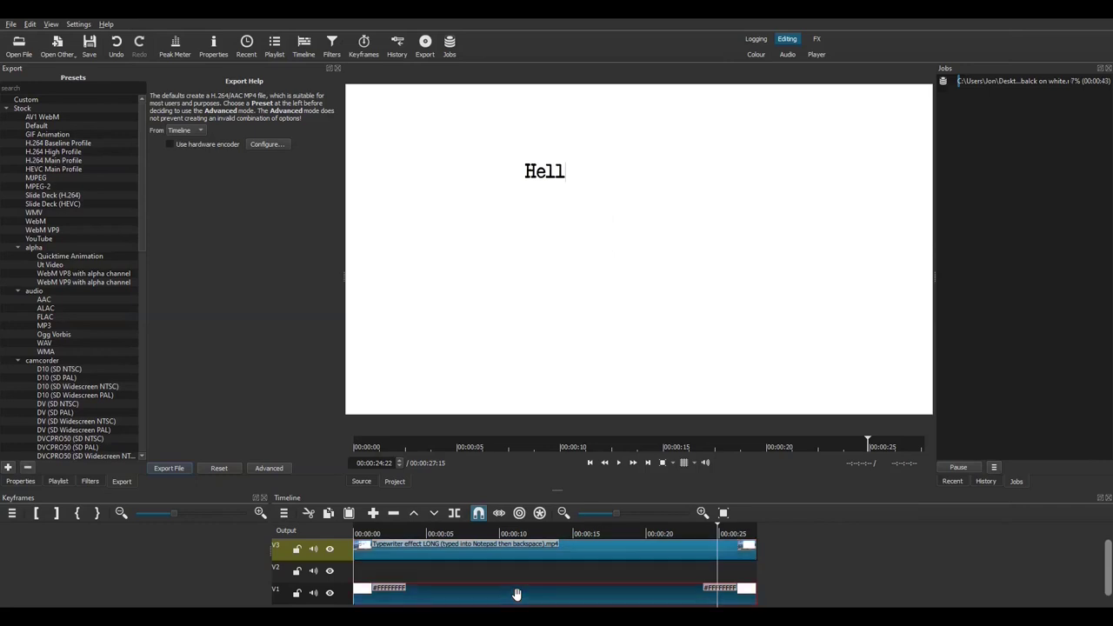
Create a black colour clip and overwrite the white background on V1 with it.
{"action": "left_click", "coordinate": [48, 44]}
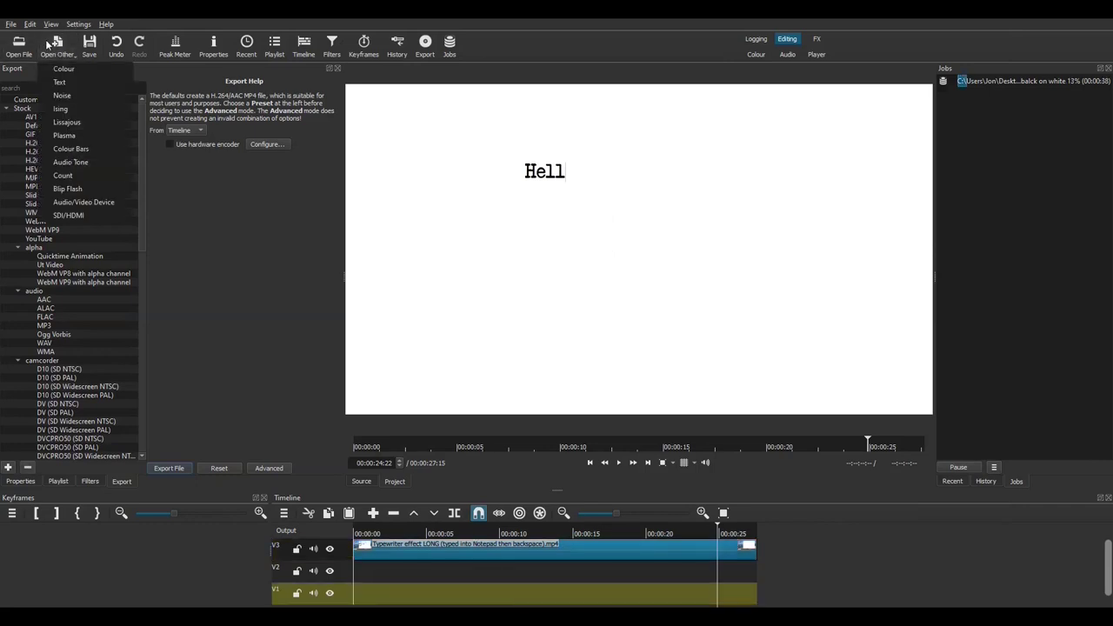
{"action": "left_click", "coordinate": [67, 71]}
{"action": "left_click", "coordinate": [485, 279]}
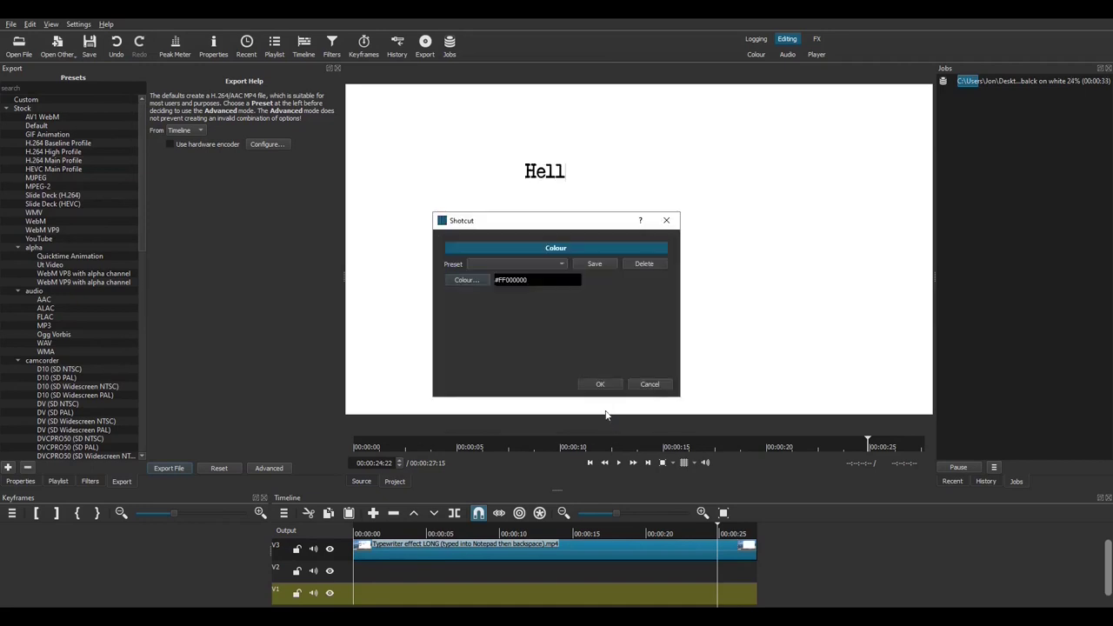
{"action": "left_click", "coordinate": [600, 384]}
{"action": "mouse_move", "coordinate": [504, 431]}
{"action": "left_mouse_down"}
{"action": "mouse_move", "coordinate": [390, 596]}
{"action": "mouse_move", "coordinate": [407, 597]}
{"action": "mouse_move", "coordinate": [386, 593]}
{"action": "mouse_move", "coordinate": [756, 600]}
{"action": "left_mouse_up"}
Add the Invert Colours filter to the V3 text clip and play it back to check.
{"action": "left_click", "coordinate": [402, 548]}
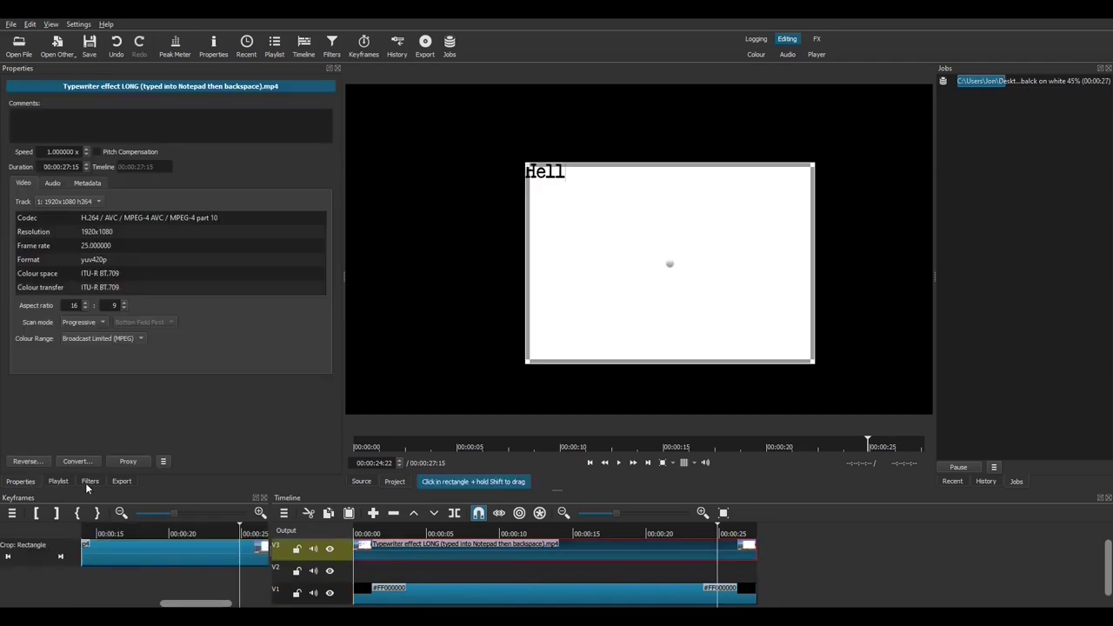
{"action": "left_click", "coordinate": [87, 482]}
{"action": "left_click", "coordinate": [13, 180]}
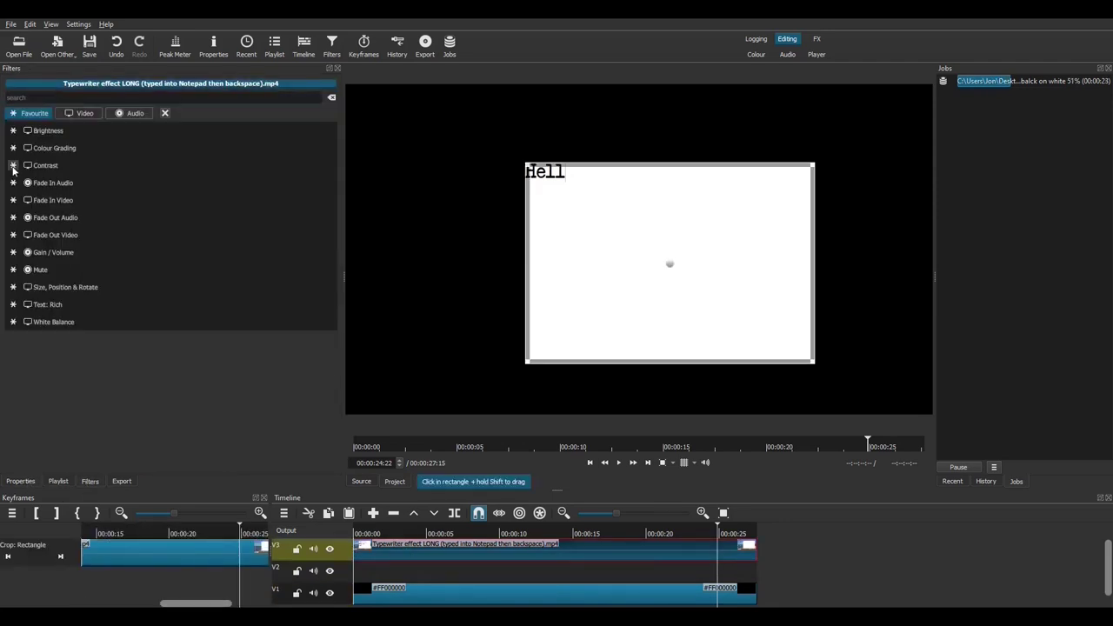
{"action": "type", "text": "Invert"}
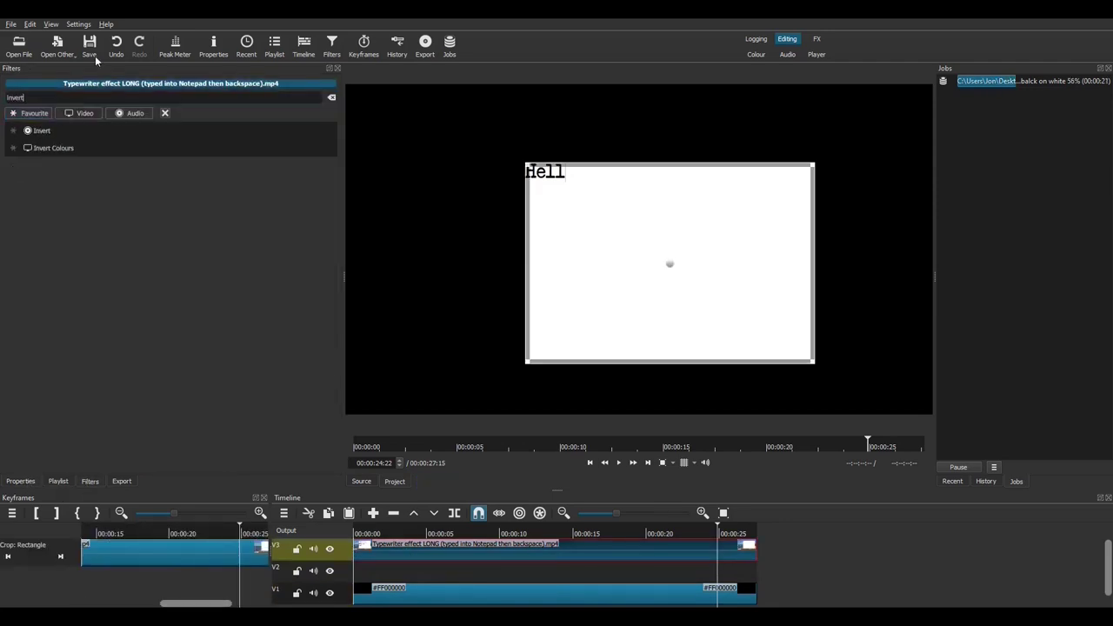
{"action": "left_click", "coordinate": [60, 149]}
{"action": "left_click", "coordinate": [372, 534]}
{"action": "key", "text": "space"}
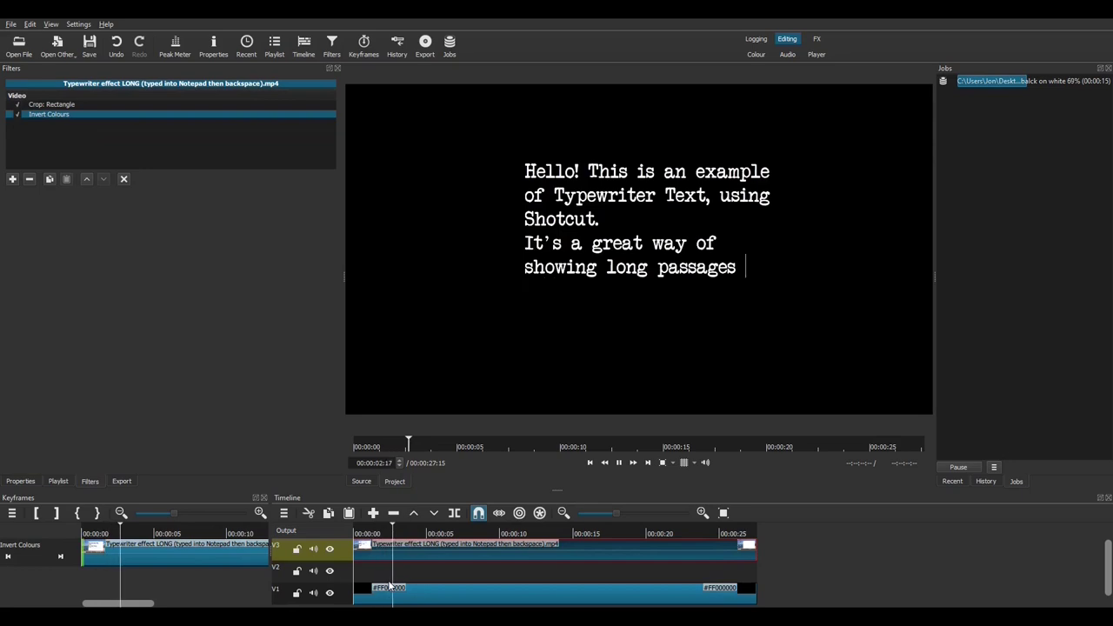
Export the video as 'Typewriter text effect white on black.mp4'.
{"action": "left_click", "coordinate": [121, 481]}
{"action": "left_click", "coordinate": [158, 470]}
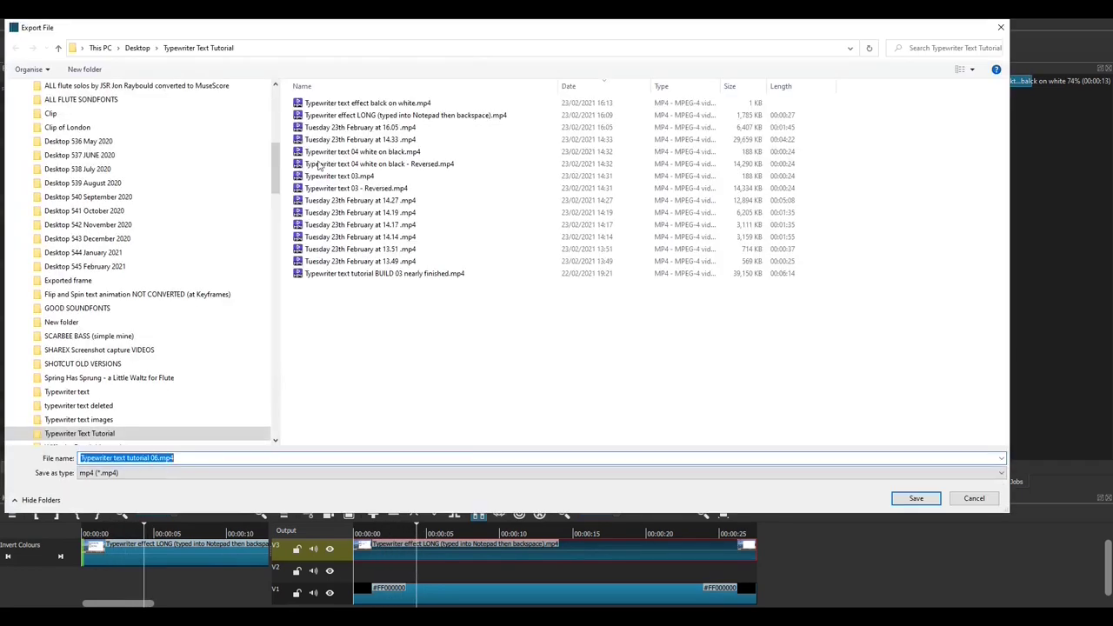
{"action": "left_click", "coordinate": [330, 102]}
{"action": "double_click", "coordinate": [155, 458]}
{"action": "left_click_drag", "start_coordinate": [161, 458], "coordinate": [192, 458]}
{"action": "type", "text": "white on black"}
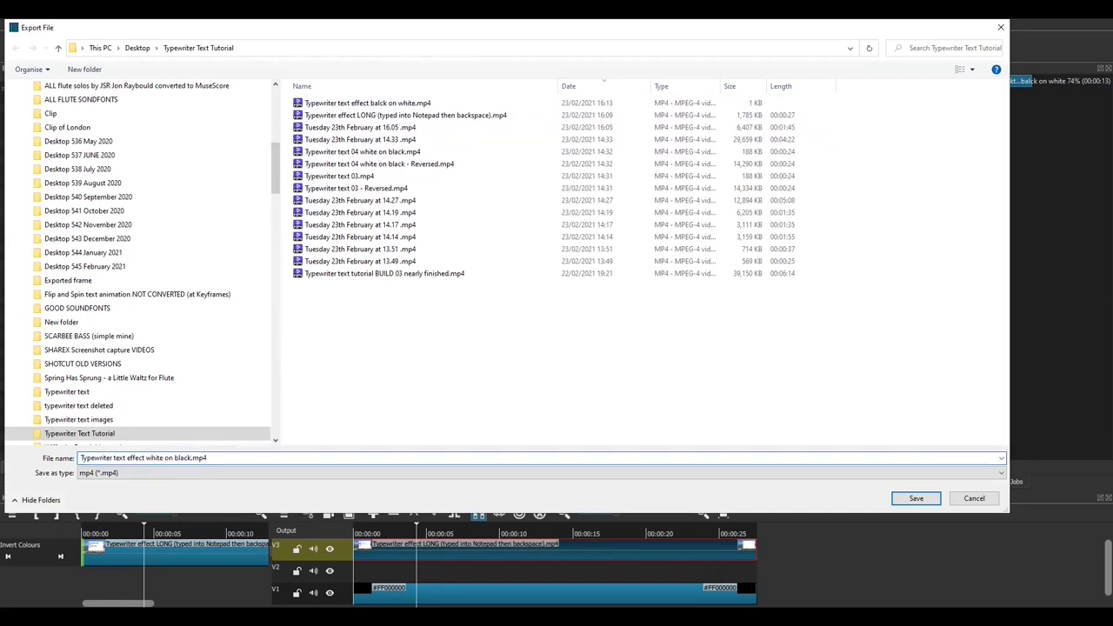
{"action": "left_click", "coordinate": [915, 498]}
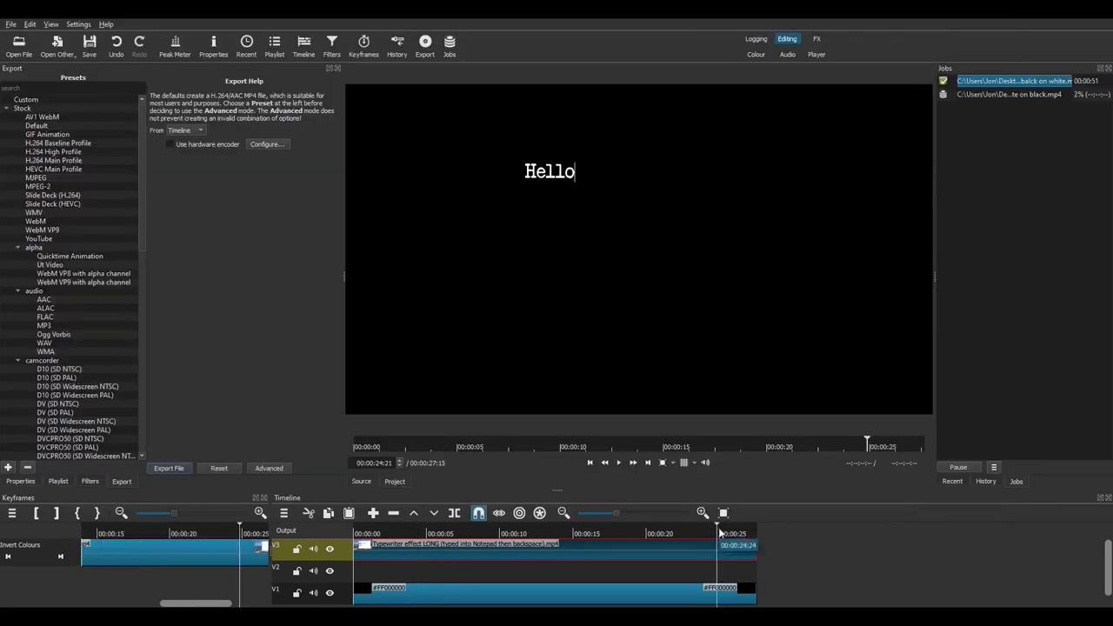
Save the start frame as 'Text last frame black.png' in the Typewriter Text Tutorial folder.
{"action": "left_click", "coordinate": [357, 536]}
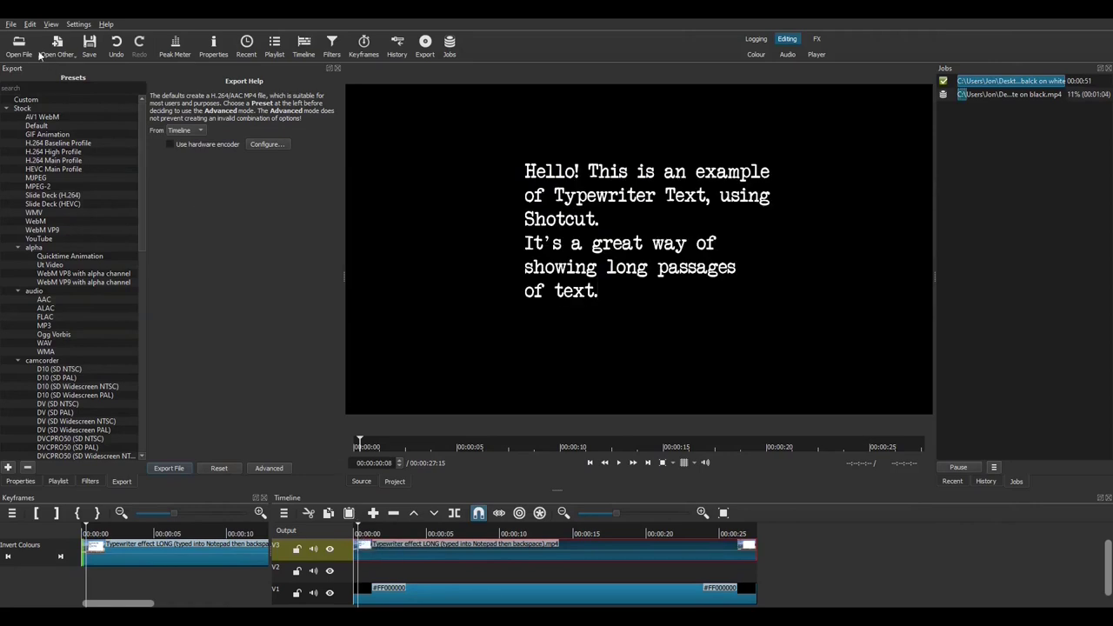
{"action": "left_click", "coordinate": [11, 26]}
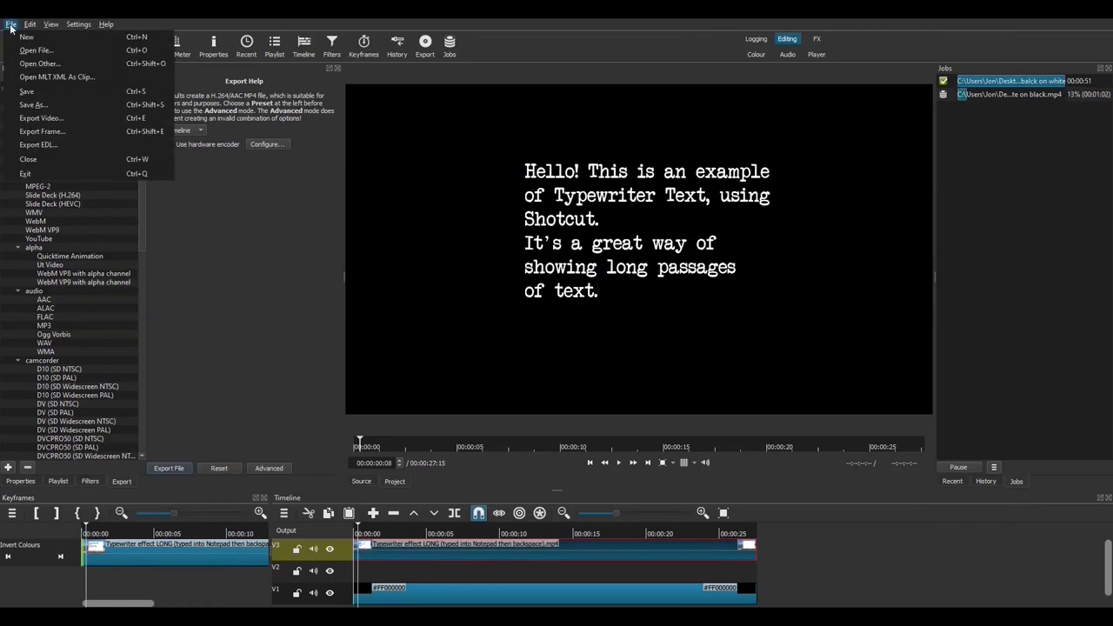
{"action": "left_click", "coordinate": [39, 131]}
{"action": "type", "text": "Text f"}
{"action": "type", "text": "ast frame black"}
{"action": "scroll", "coordinate": [139, 260], "scroll_direction": "down", "scroll_amount": 3}
{"action": "left_click", "coordinate": [78, 335]}
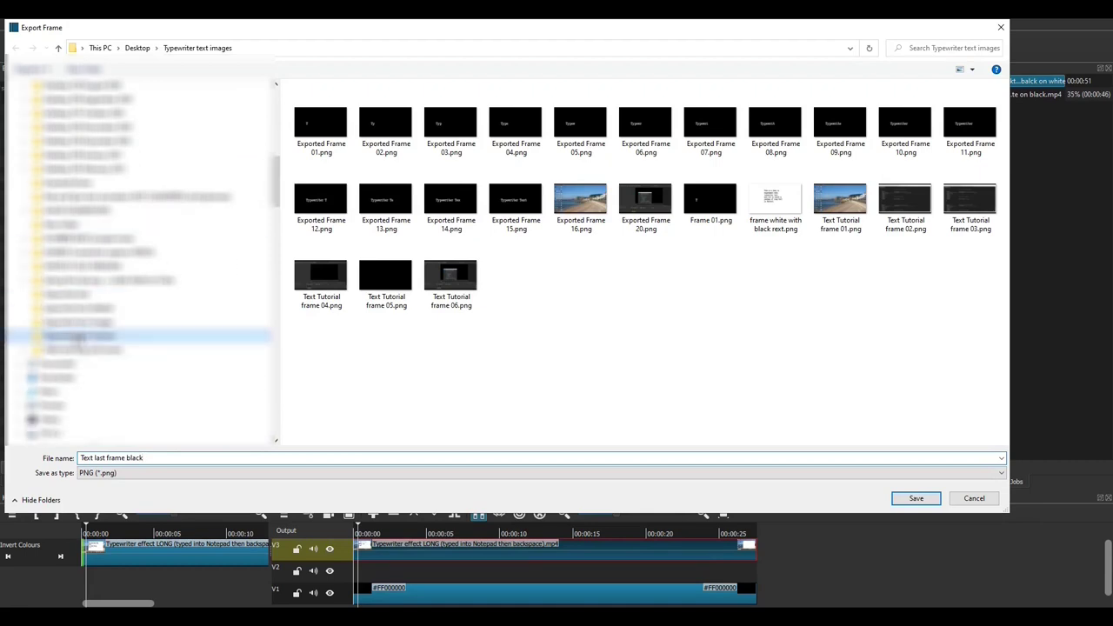
{"action": "left_click", "coordinate": [917, 497]}
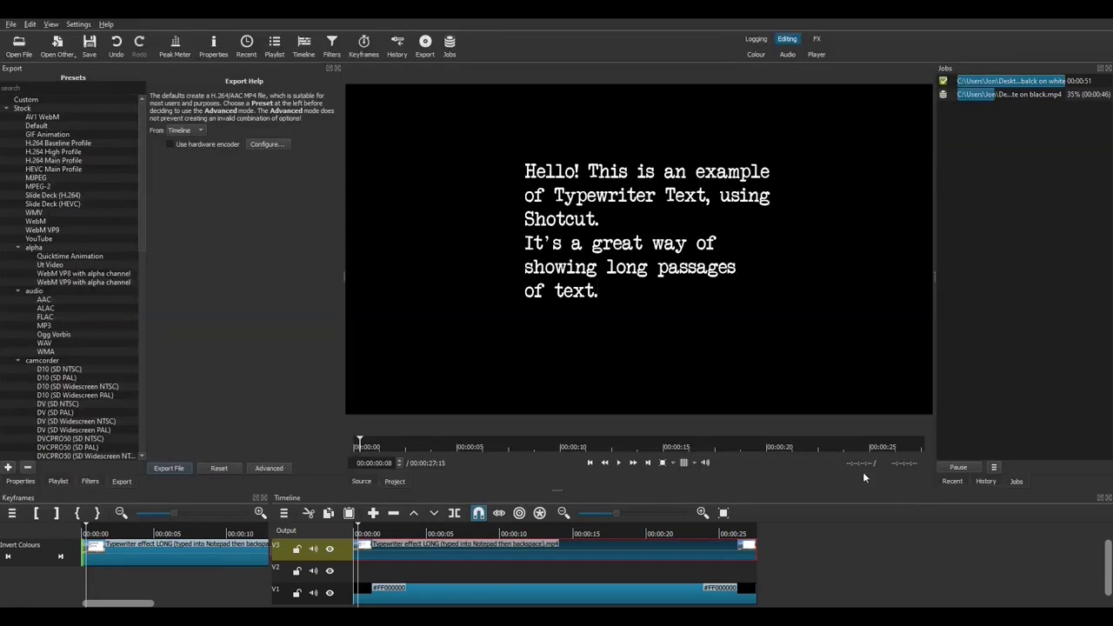
Delete the black V1 clip and replace it with a new white colour clip.
{"action": "left_click", "coordinate": [652, 595]}
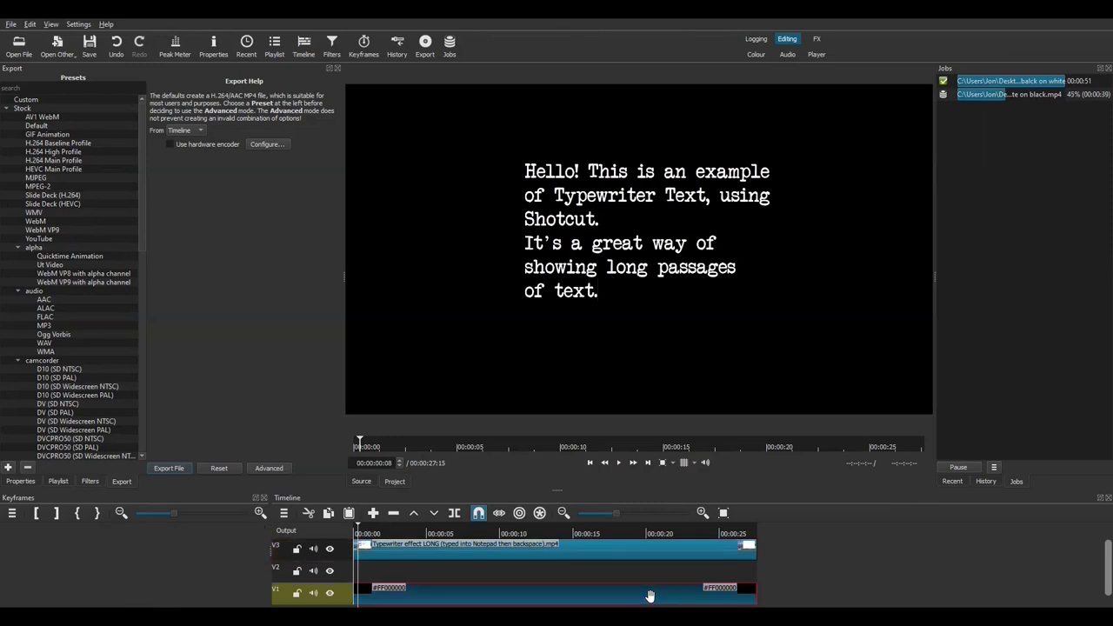
{"action": "key", "text": "Delete"}
{"action": "left_click", "coordinate": [64, 54]}
{"action": "left_click", "coordinate": [66, 70]}
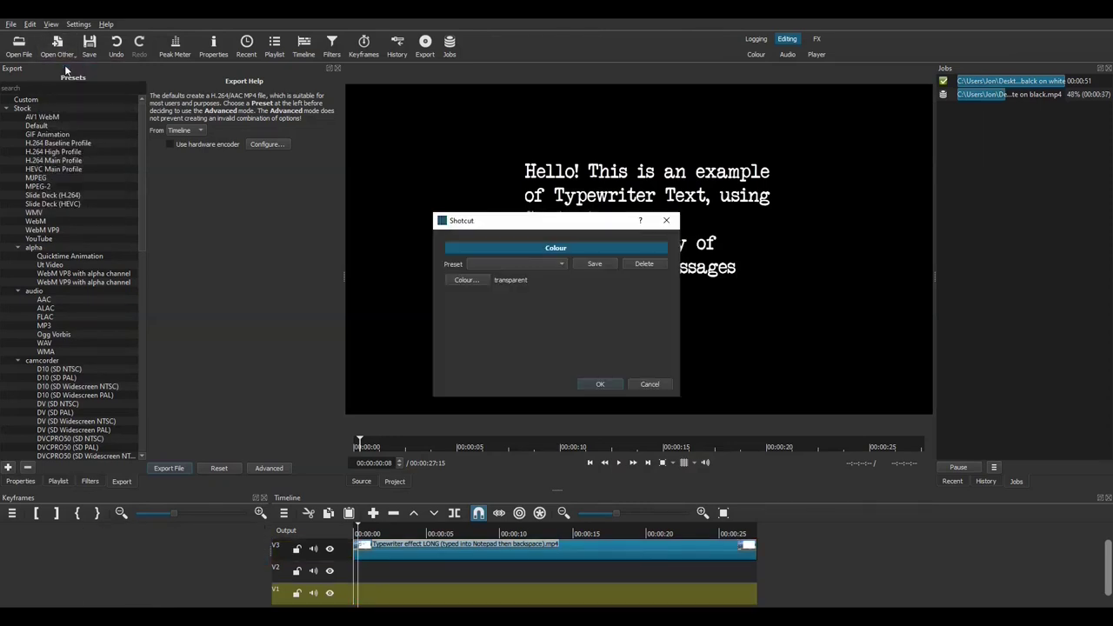
{"action": "left_click", "coordinate": [467, 279]}
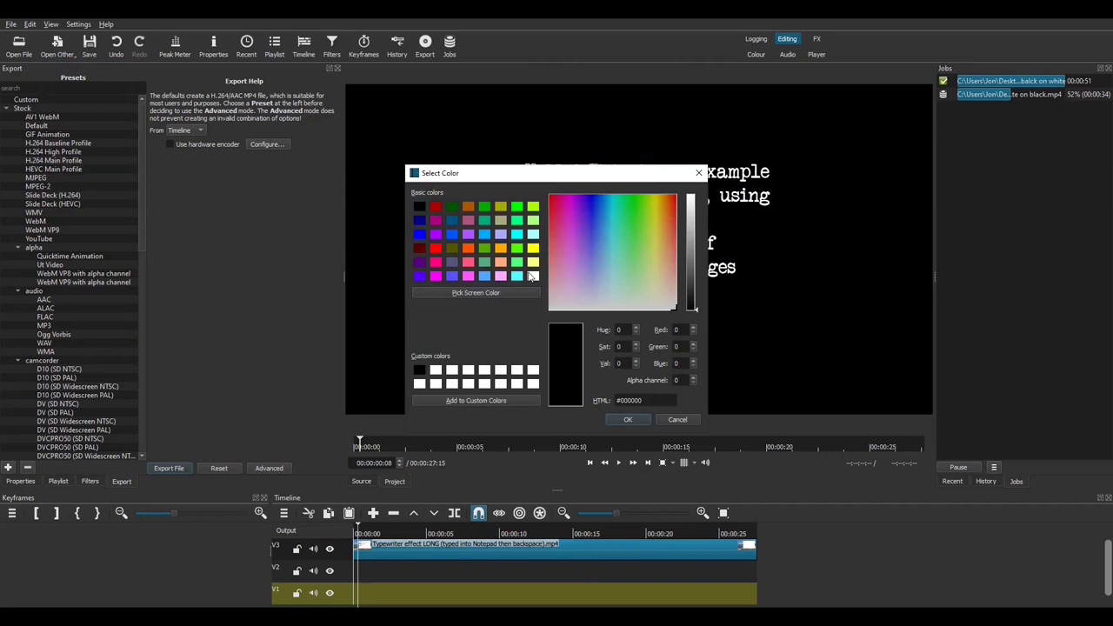
{"action": "left_click", "coordinate": [531, 276]}
{"action": "left_click", "coordinate": [623, 419]}
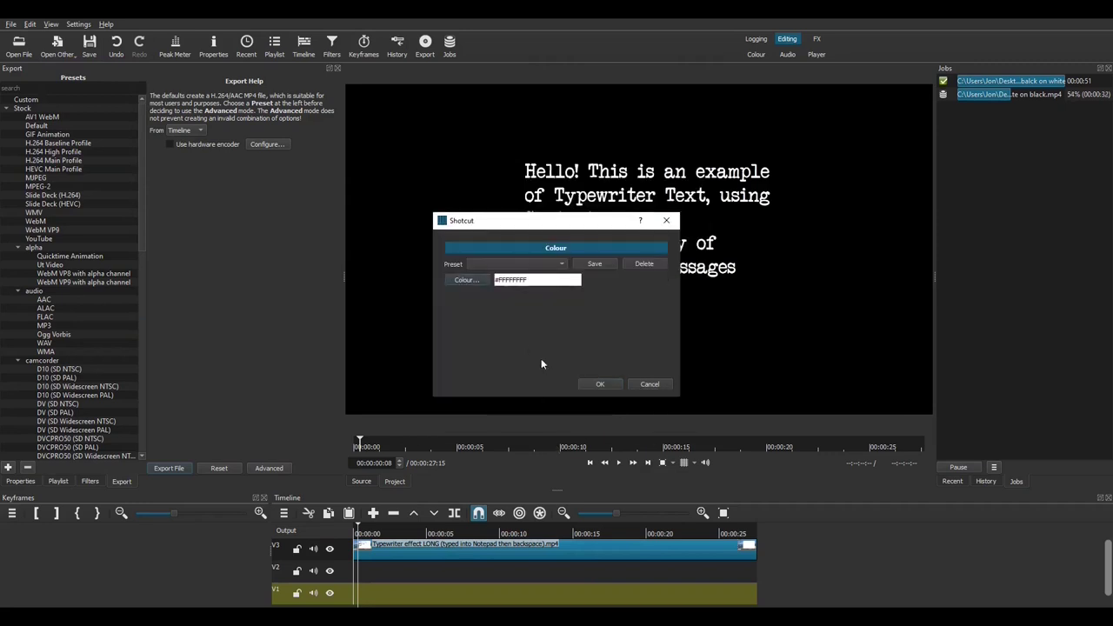
{"action": "left_click", "coordinate": [609, 386]}
{"action": "left_click_drag", "start_coordinate": [439, 316], "coordinate": [375, 588]}
Switch off Invert Colours on the text clip to show black text on white.
{"action": "left_click", "coordinate": [374, 547]}
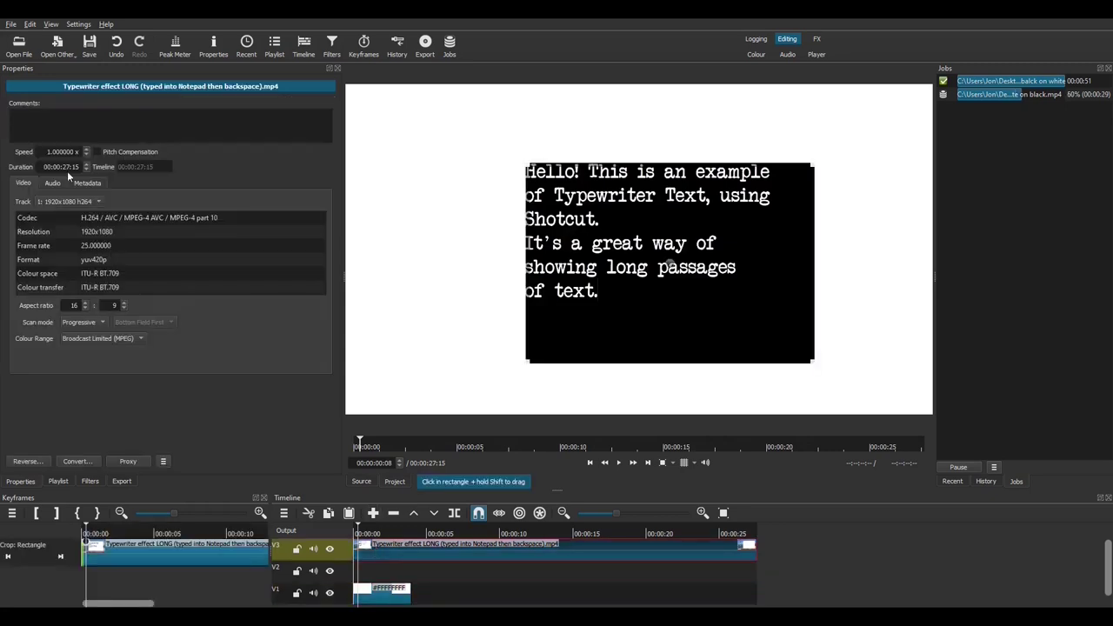
{"action": "left_click", "coordinate": [90, 481]}
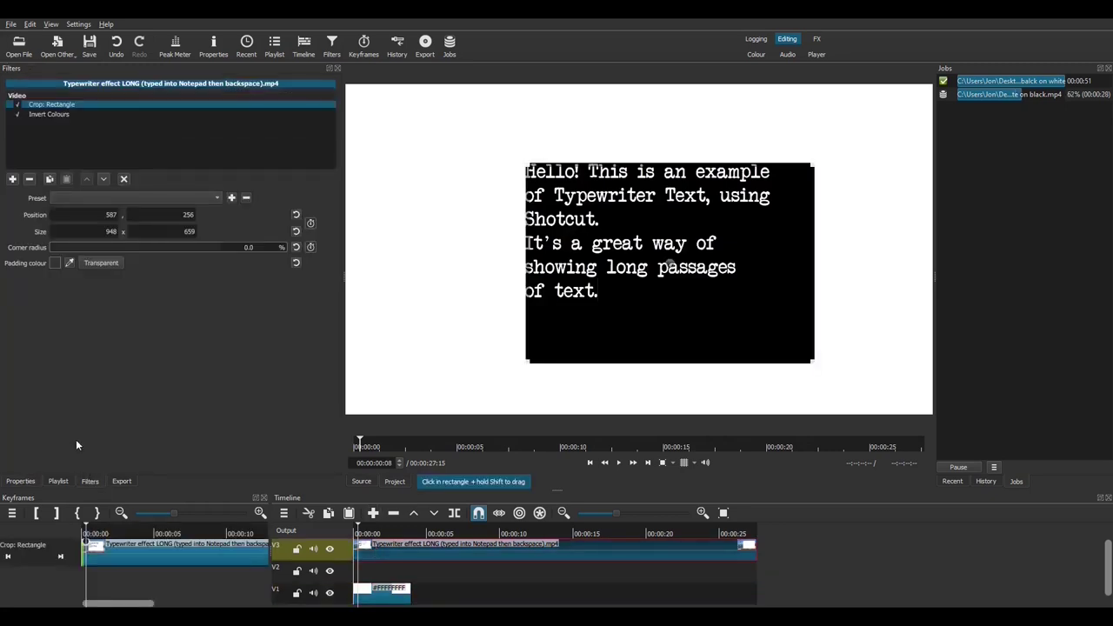
{"action": "left_click", "coordinate": [18, 115]}
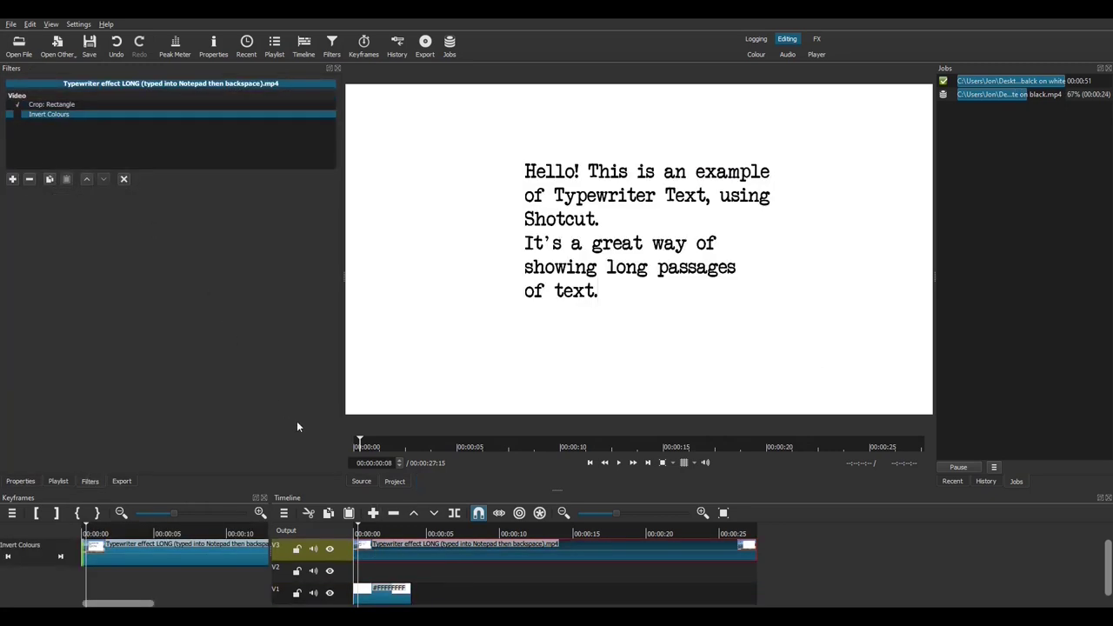
Save the current frame as 'Text last frame white.png'.
{"action": "left_click", "coordinate": [11, 24]}
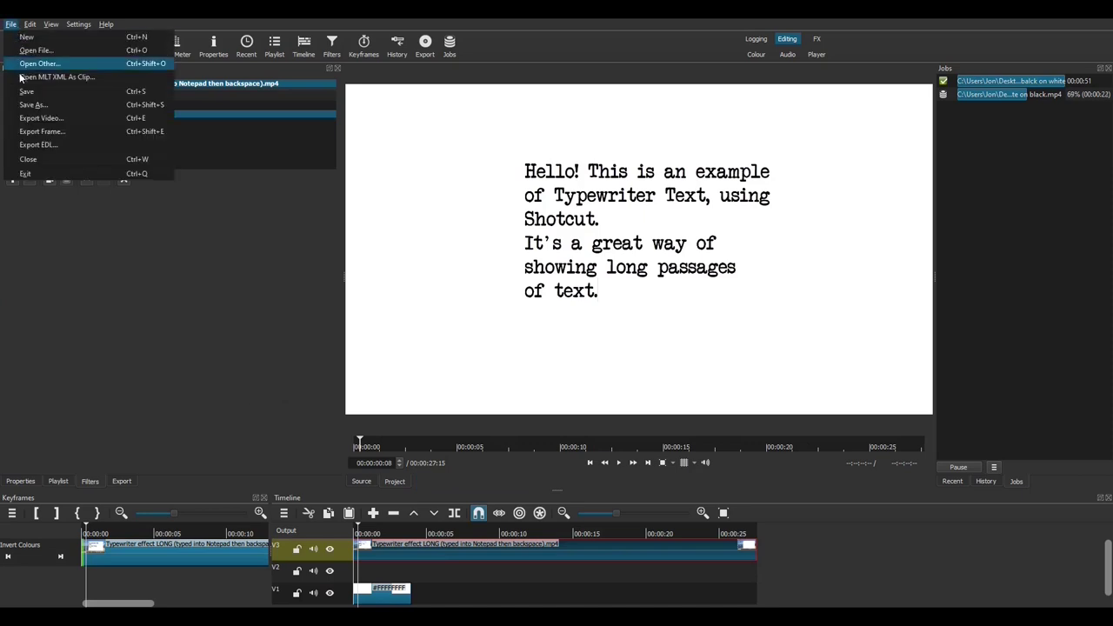
{"action": "left_click", "coordinate": [40, 130]}
{"action": "left_click", "coordinate": [320, 126]}
{"action": "left_click", "coordinate": [126, 458]}
{"action": "left_click", "coordinate": [120, 458]}
{"action": "key", "text": "Delete"}
{"action": "key", "text": "Delete"}
{"action": "key", "text": "Delete"}
{"action": "key", "text": "Delete"}
{"action": "key", "text": "Delete"}
{"action": "left_click", "coordinate": [907, 500]}
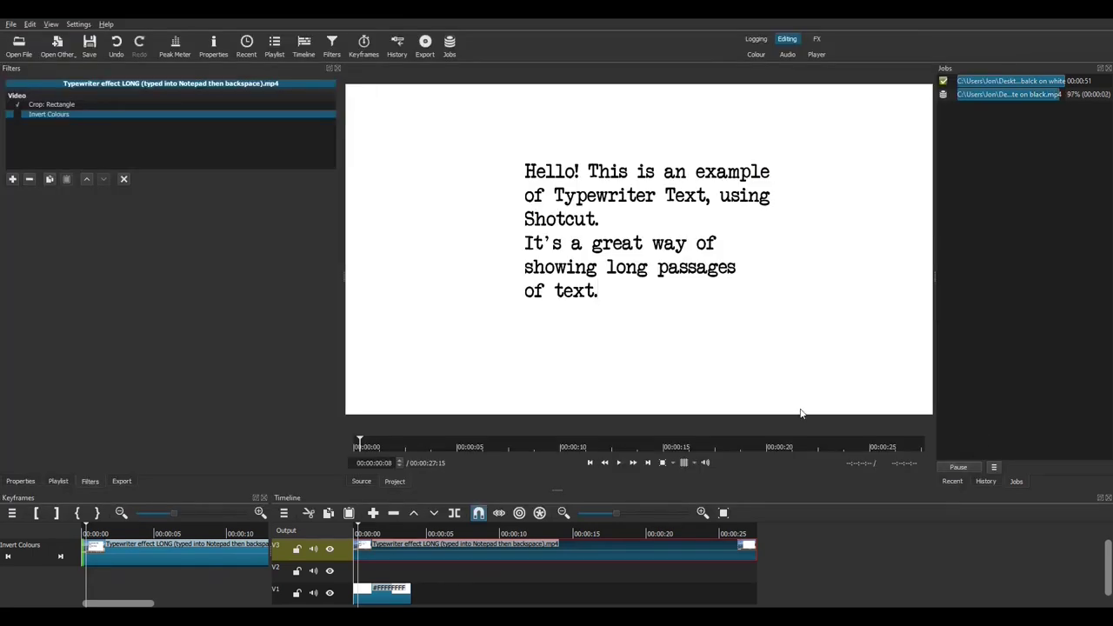
Open the Red Bull Air Race MP4 and place it at the start of V1.
{"action": "key", "text": "ctrl+o"}
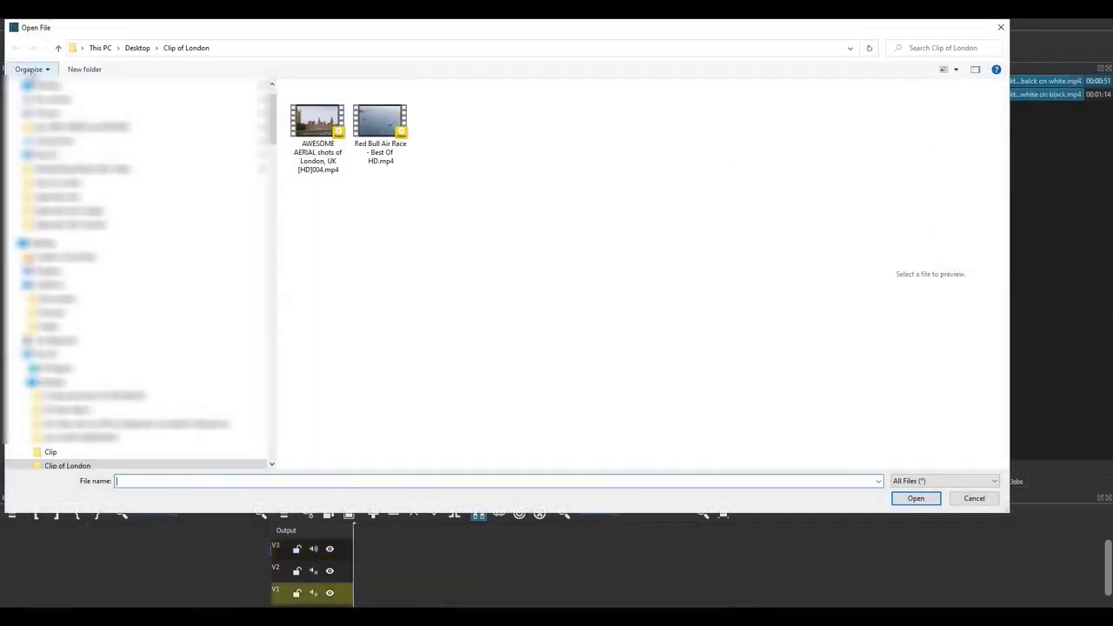
{"action": "left_click", "coordinate": [380, 130]}
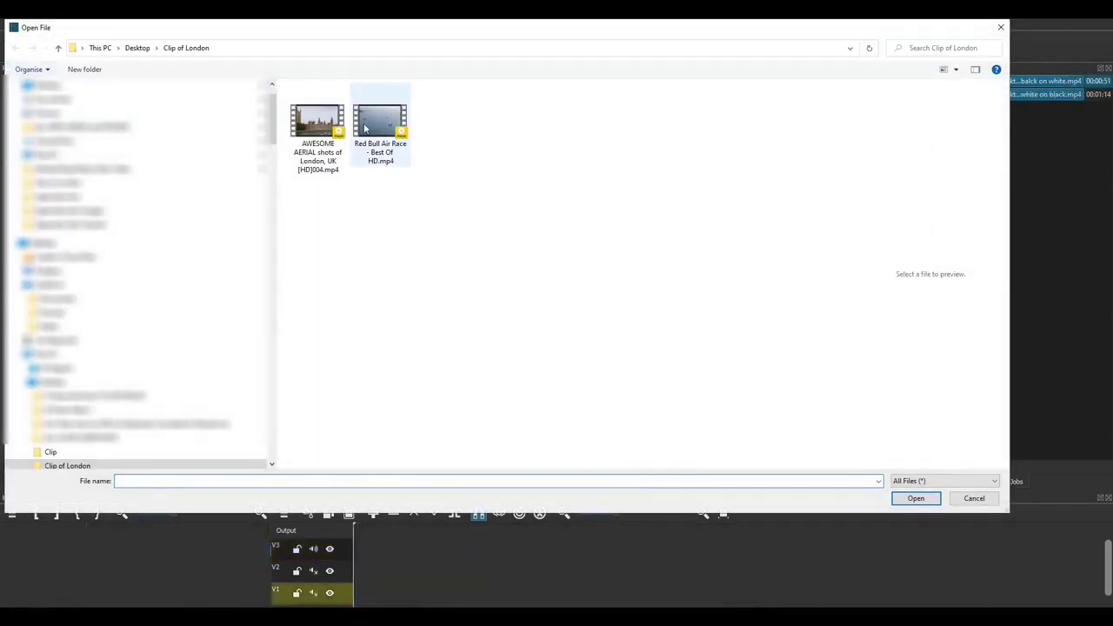
{"action": "left_click", "coordinate": [897, 499]}
{"action": "left_click_drag", "start_coordinate": [535, 311], "coordinate": [439, 581]}
{"action": "left_click_drag", "start_coordinate": [326, 604], "coordinate": [324, 603]}
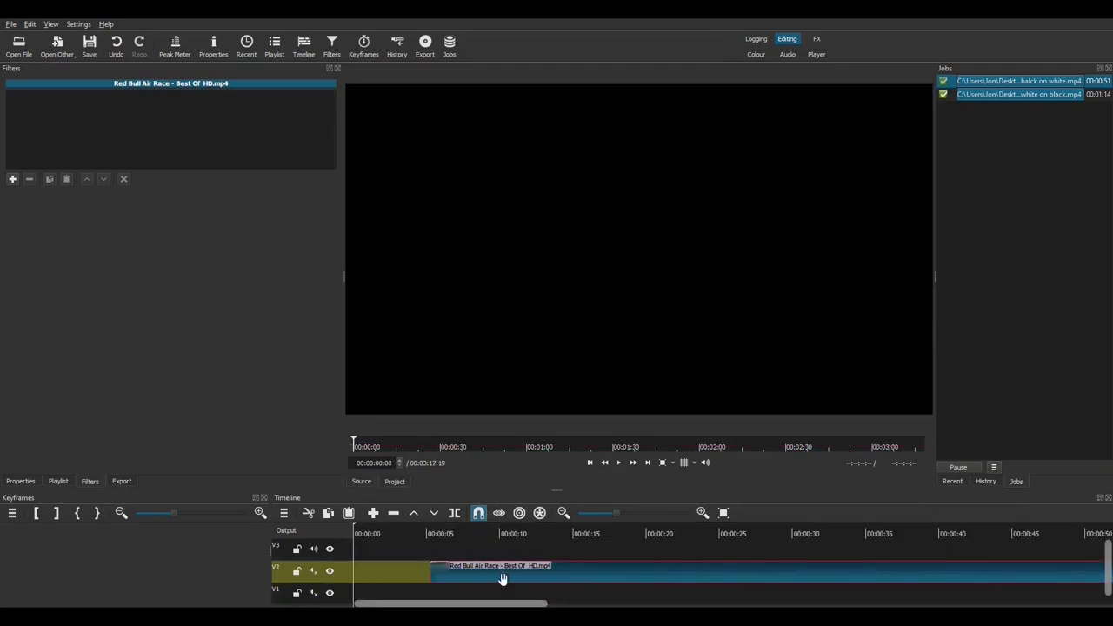
{"action": "left_click_drag", "start_coordinate": [505, 586], "coordinate": [409, 598]}
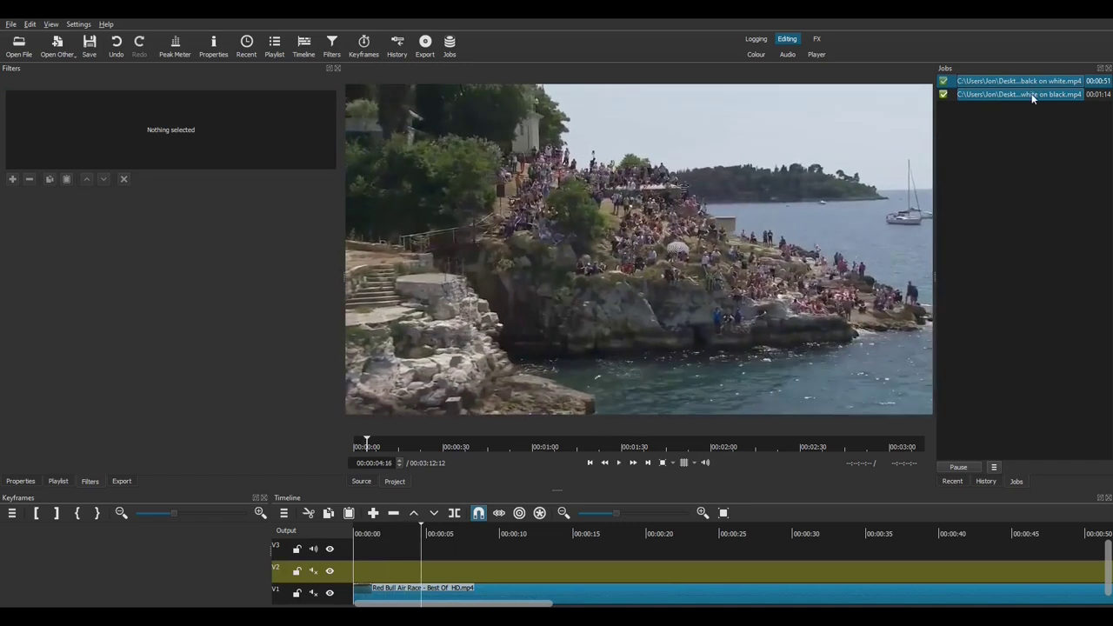
Load the finished white-on-black export and place it on V2 above the footage.
{"action": "right_click", "coordinate": [1032, 96]}
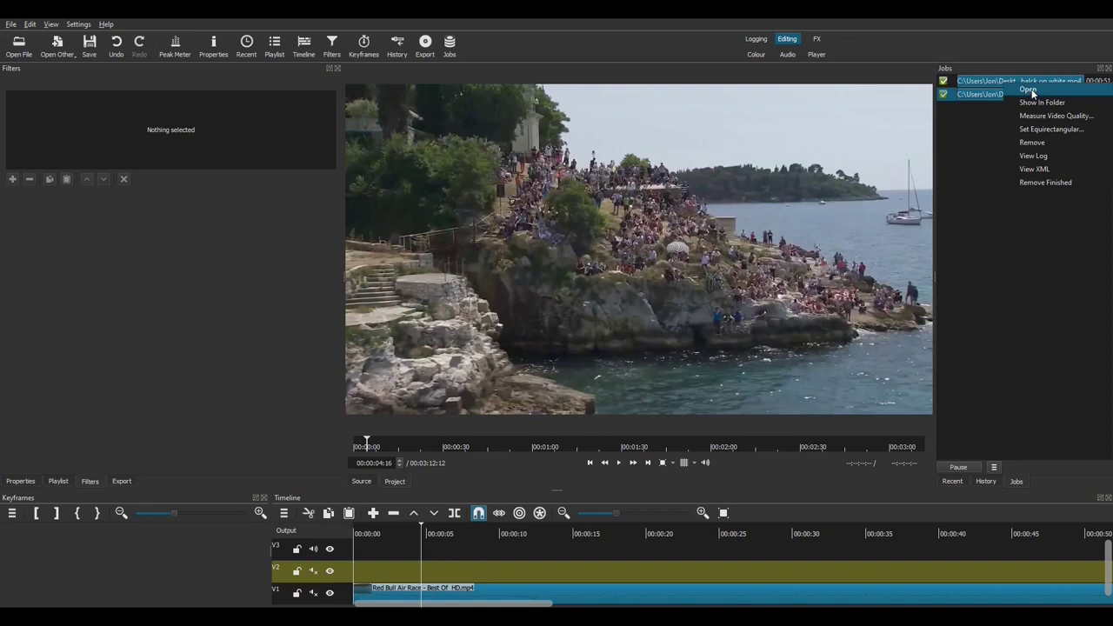
{"action": "left_click", "coordinate": [1031, 91]}
{"action": "left_click_drag", "start_coordinate": [511, 326], "coordinate": [478, 579]}
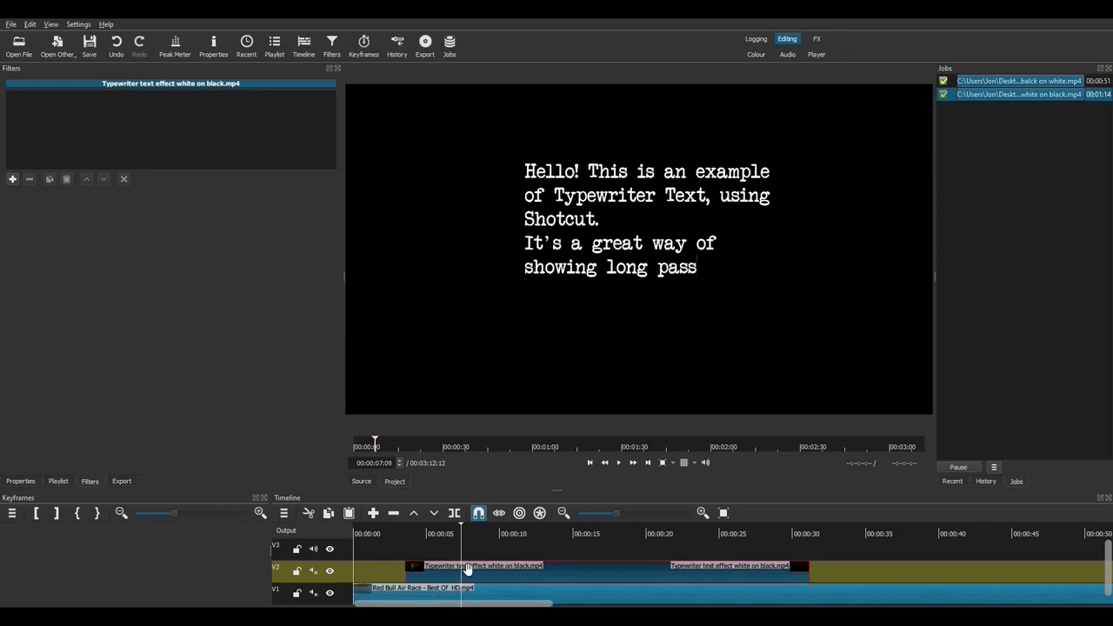
{"action": "left_click", "coordinate": [19, 480]}
Reverse the white-on-black clip, saving it as a '- Reversed.mp4' copy.
{"action": "left_click", "coordinate": [26, 462]}
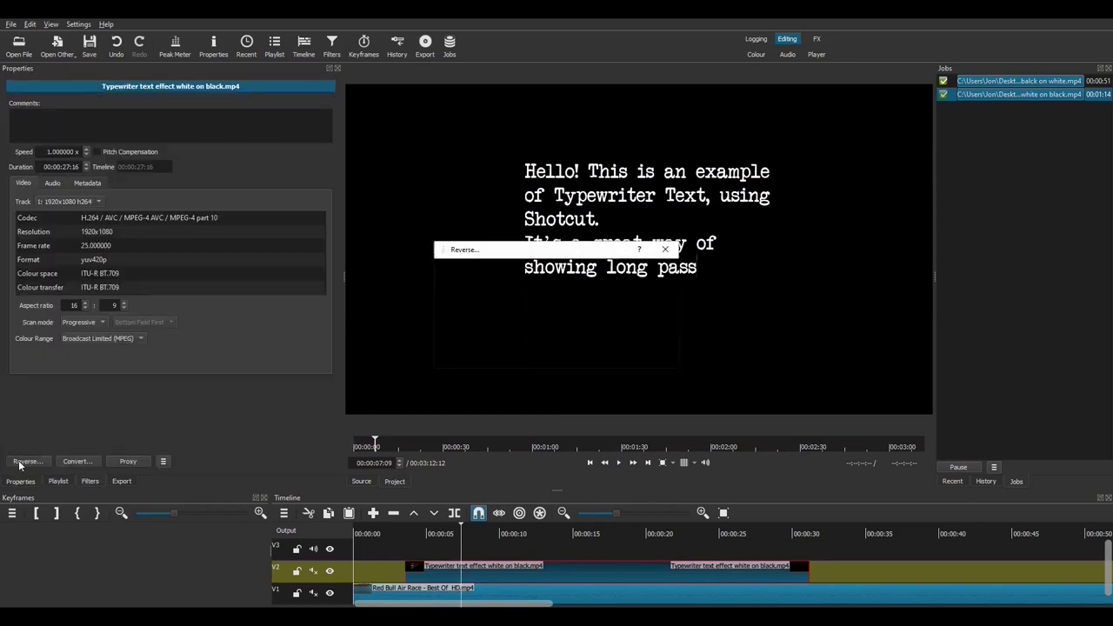
{"action": "left_click", "coordinate": [546, 358]}
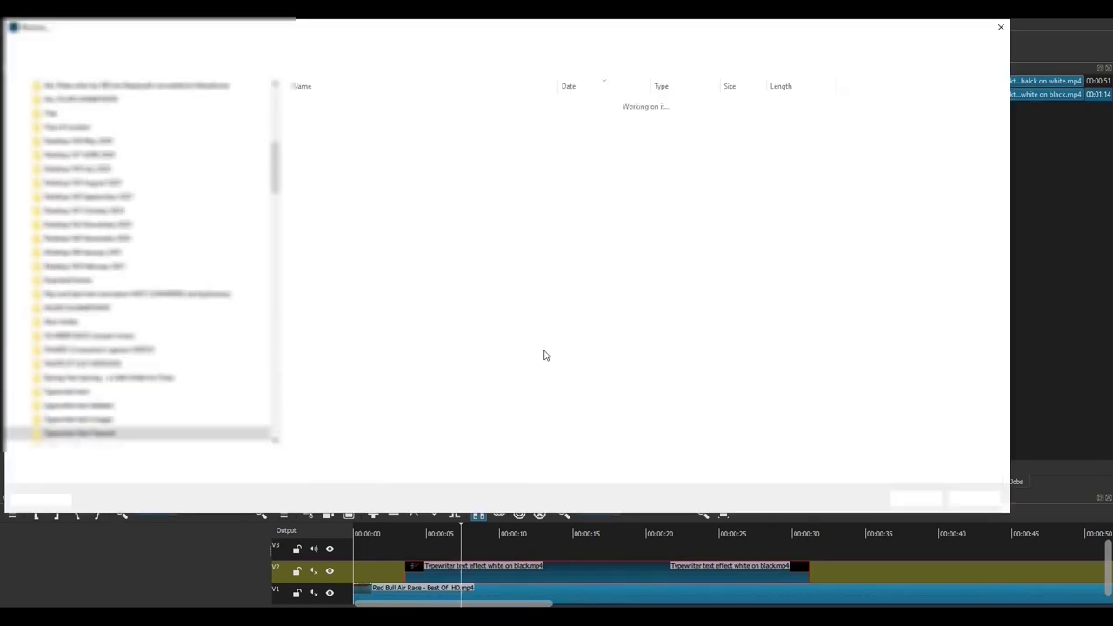
{"action": "left_click", "coordinate": [904, 497]}
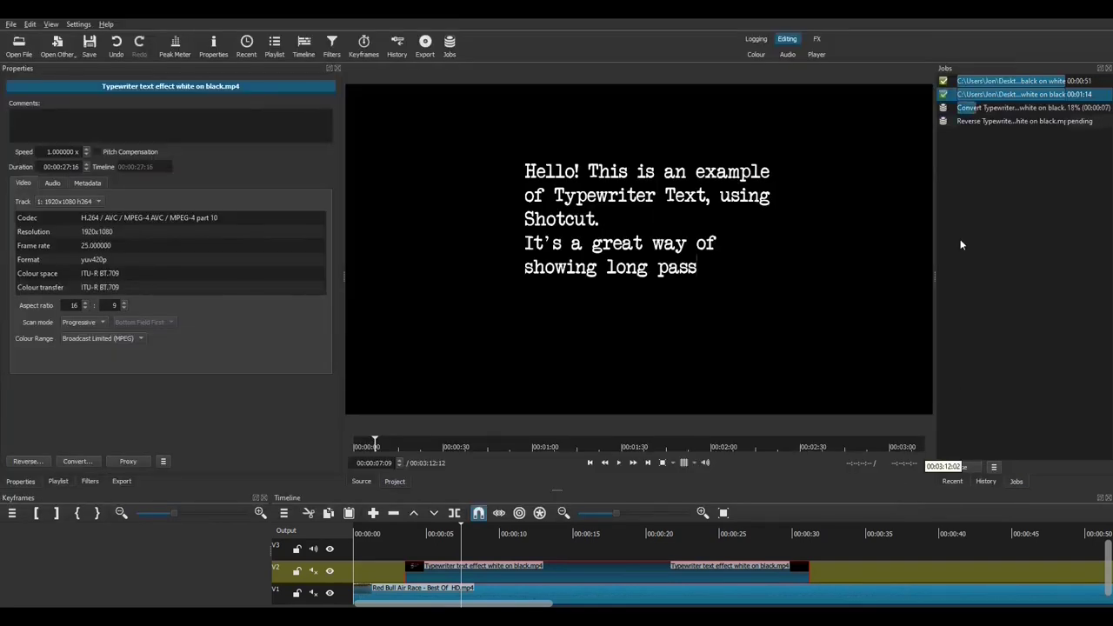
Add the black-on-white export to V2 and replace it with a reversed '- Reversed.mp4' copy.
{"action": "right_click", "coordinate": [1032, 84]}
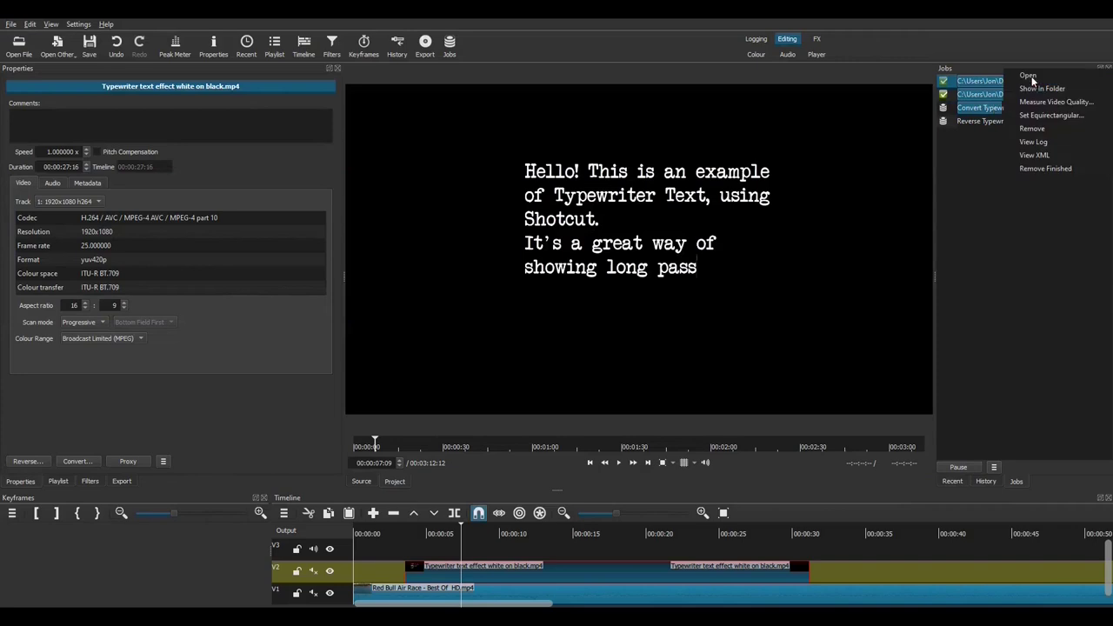
{"action": "left_click", "coordinate": [1028, 76]}
{"action": "left_click_drag", "start_coordinate": [535, 303], "coordinate": [883, 583]}
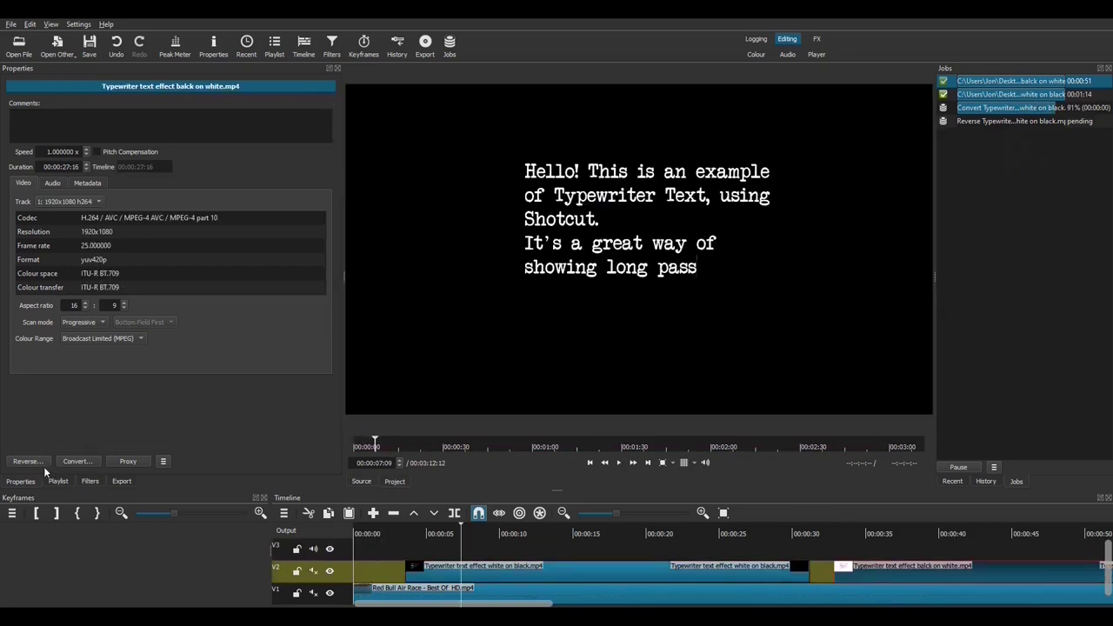
{"action": "left_click", "coordinate": [34, 461]}
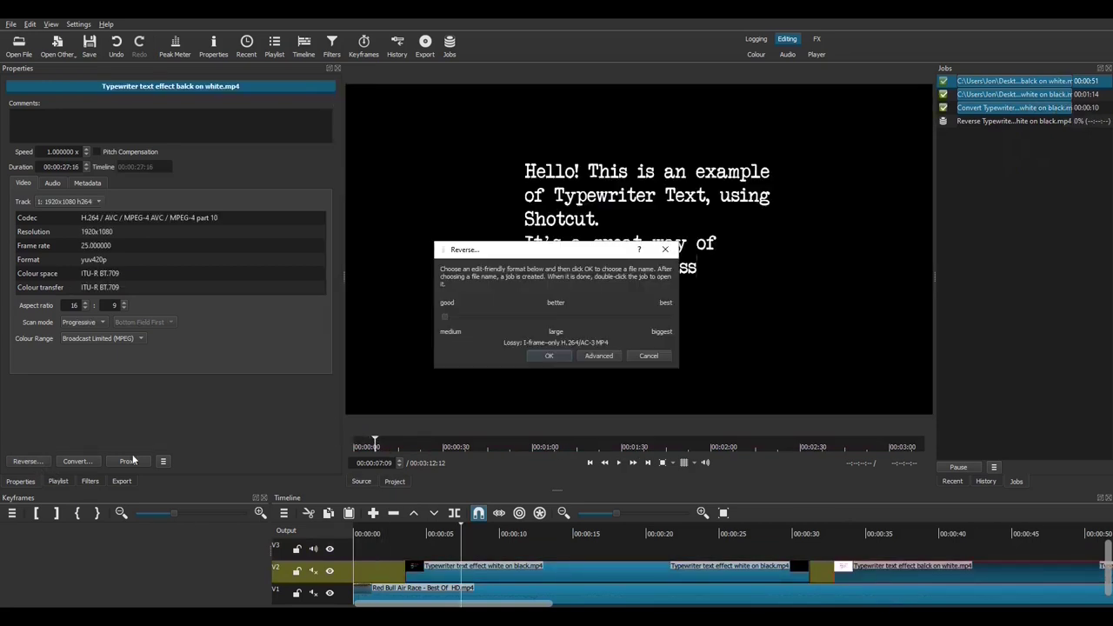
{"action": "left_click", "coordinate": [546, 356]}
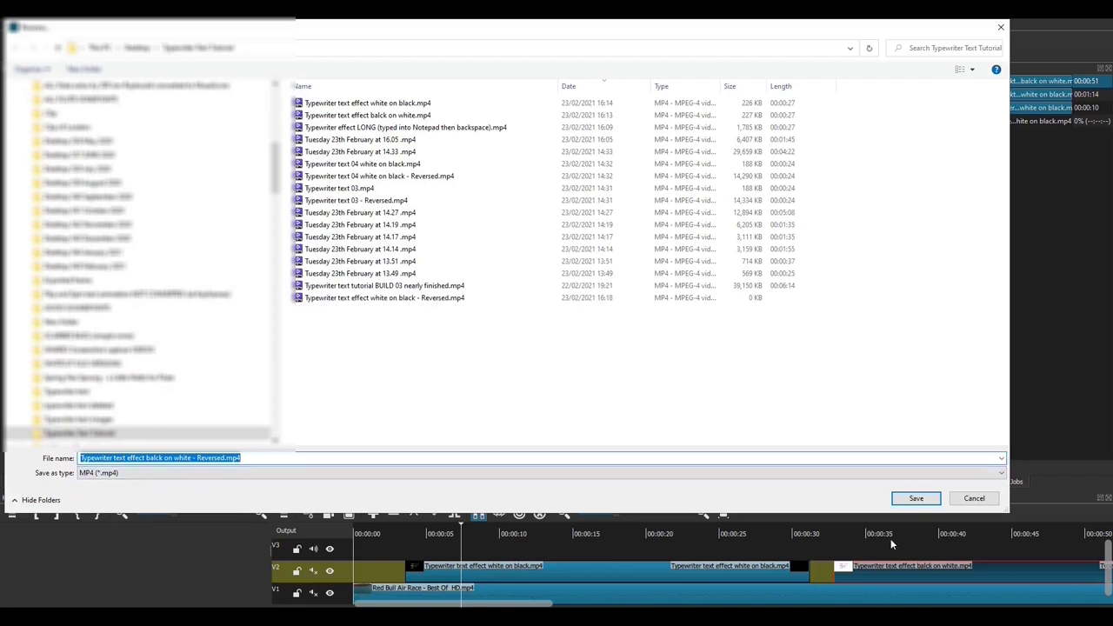
{"action": "left_click", "coordinate": [893, 499]}
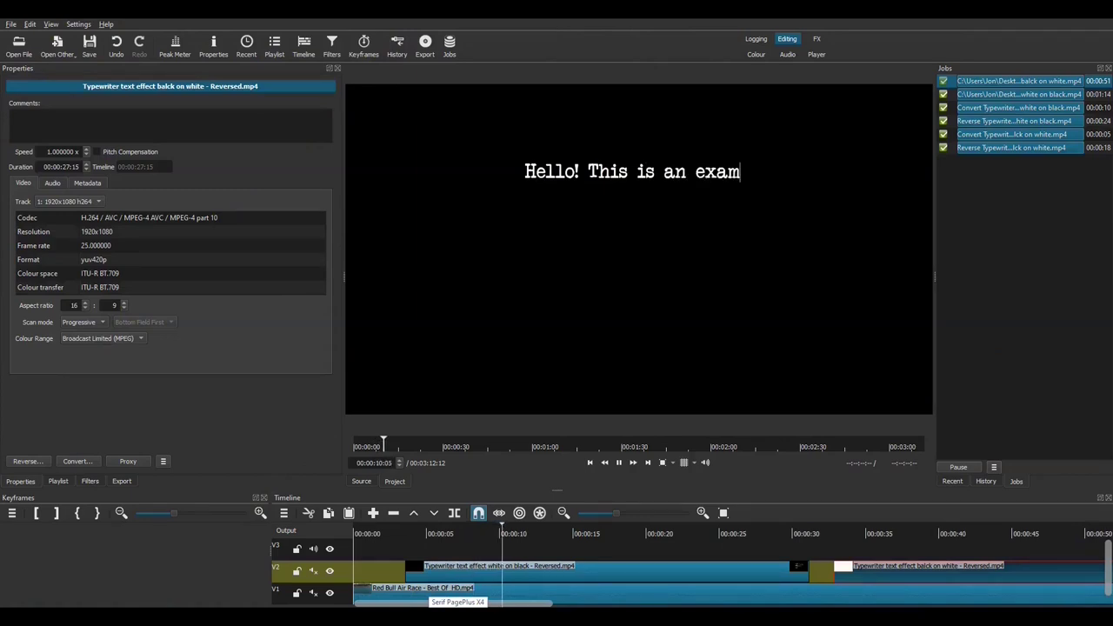
Shift the reversed white-on-black clip to the playhead, set speed 1.5, and preview.
{"action": "left_click", "coordinate": [444, 534]}
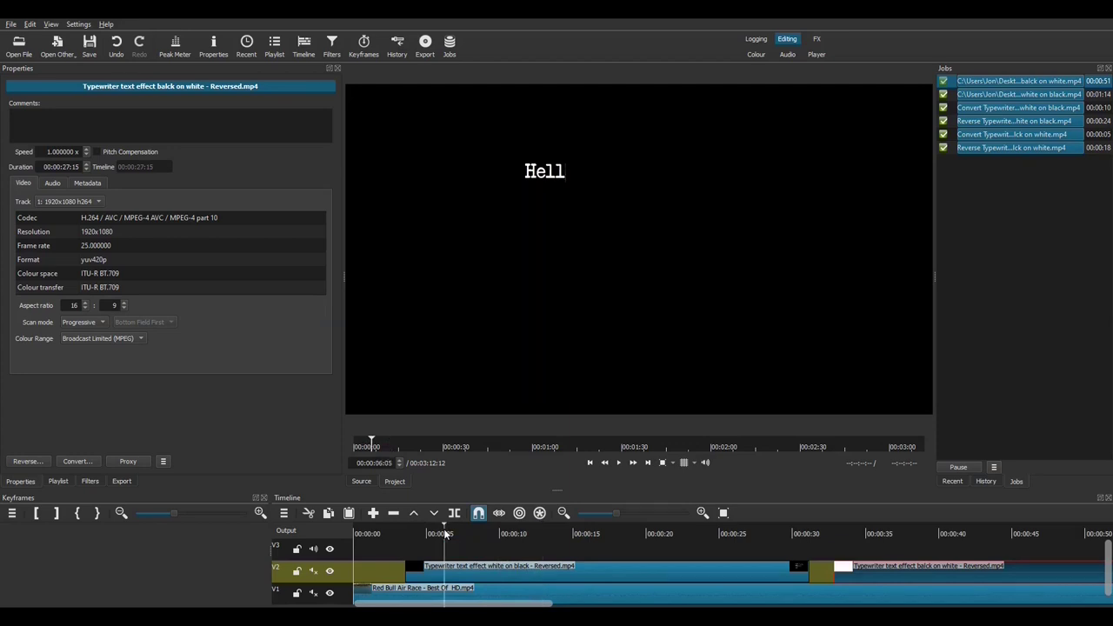
{"action": "key", "text": "j"}
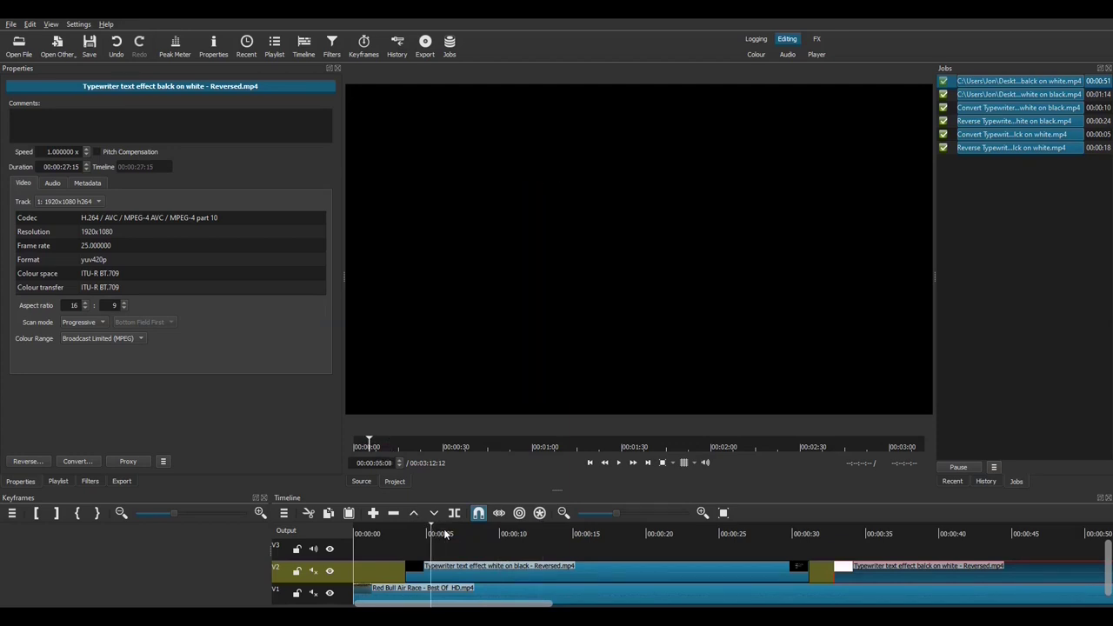
{"action": "left_click_drag", "start_coordinate": [513, 576], "coordinate": [537, 576]}
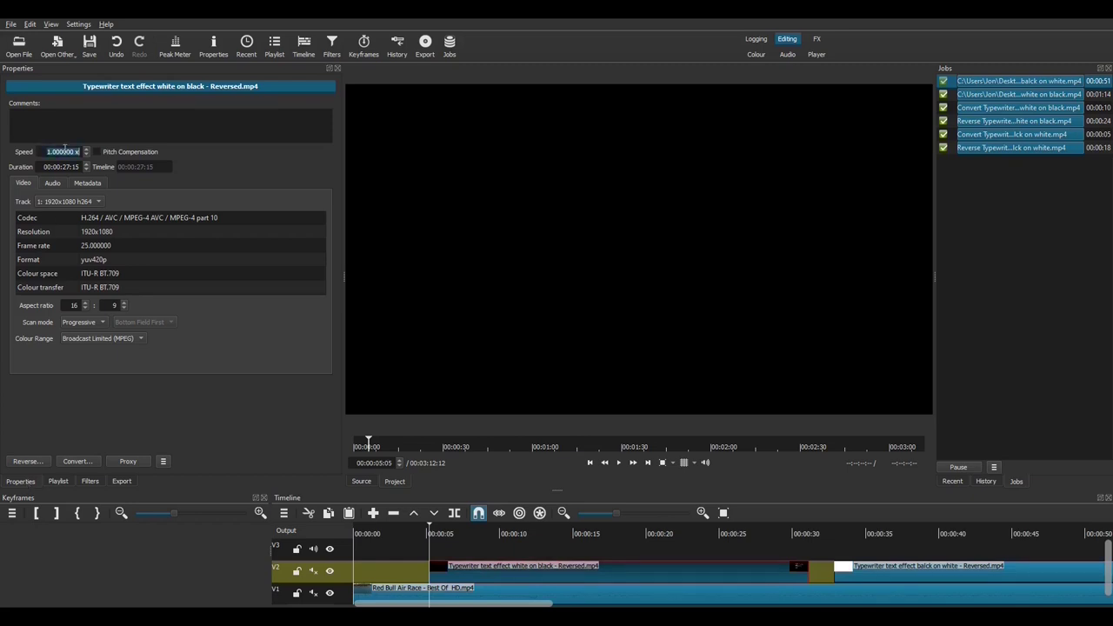
{"action": "key", "text": "Return"}
{"action": "key", "text": "space"}
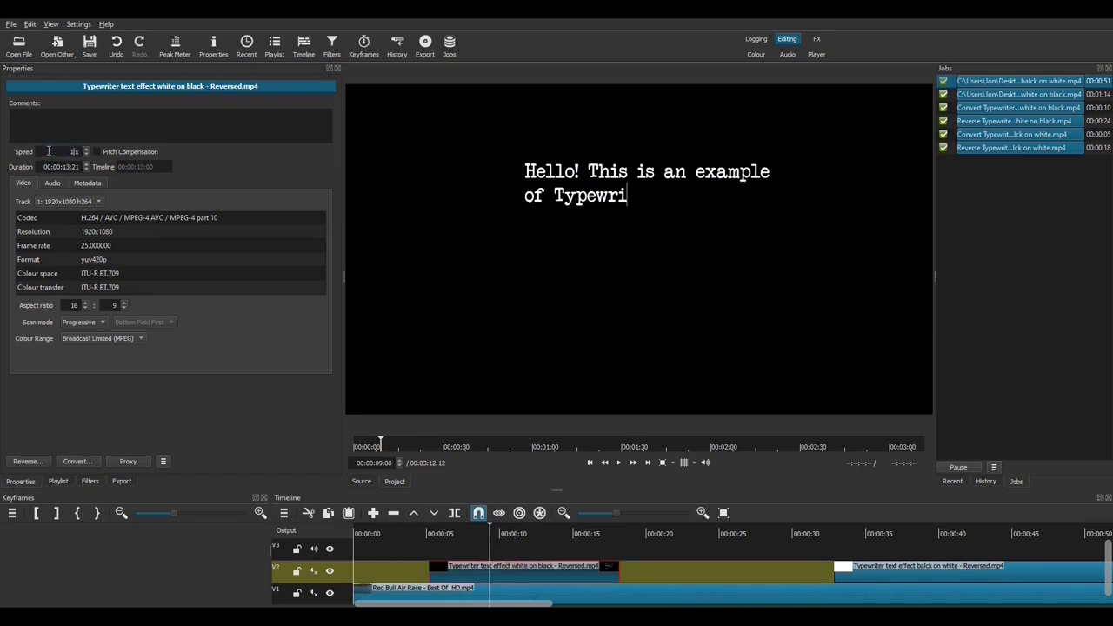
{"action": "key", "text": "Return"}
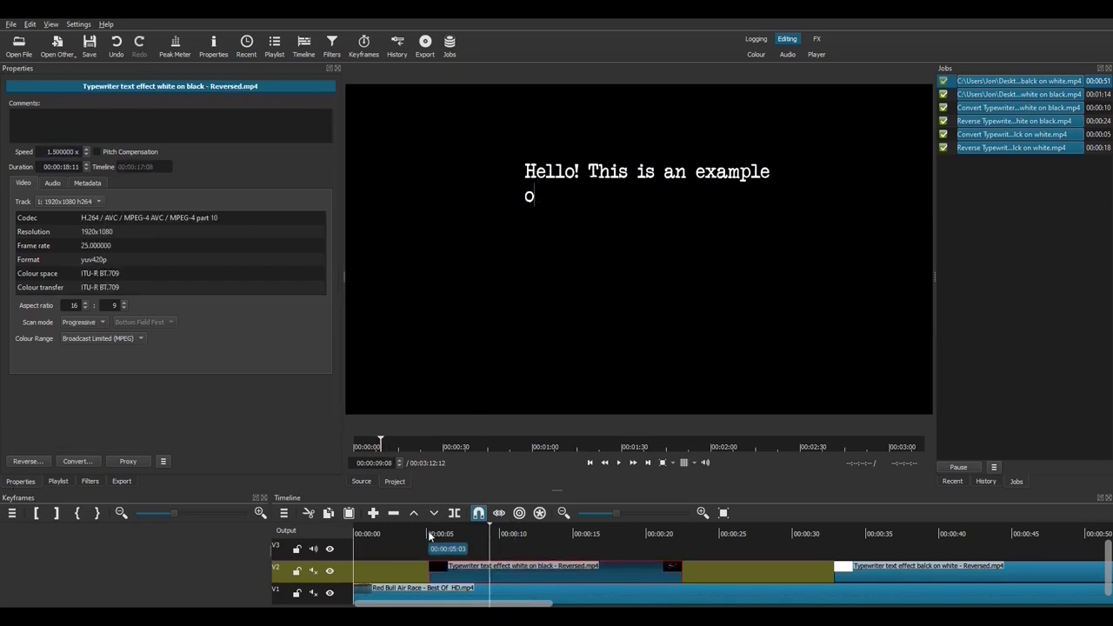
{"action": "left_click", "coordinate": [436, 556]}
{"action": "key", "text": "space"}
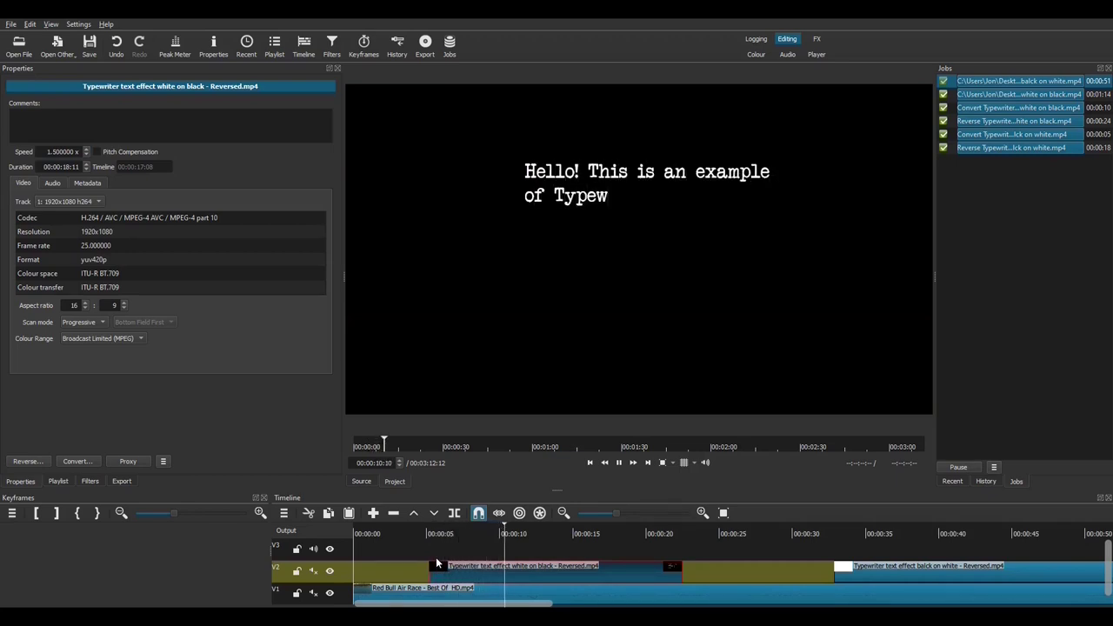
{"action": "key", "text": "space"}
Move the reversed black-on-white clip to the playhead near 0:34 at 1.5x speed, then preview.
{"action": "left_click", "coordinate": [872, 535]}
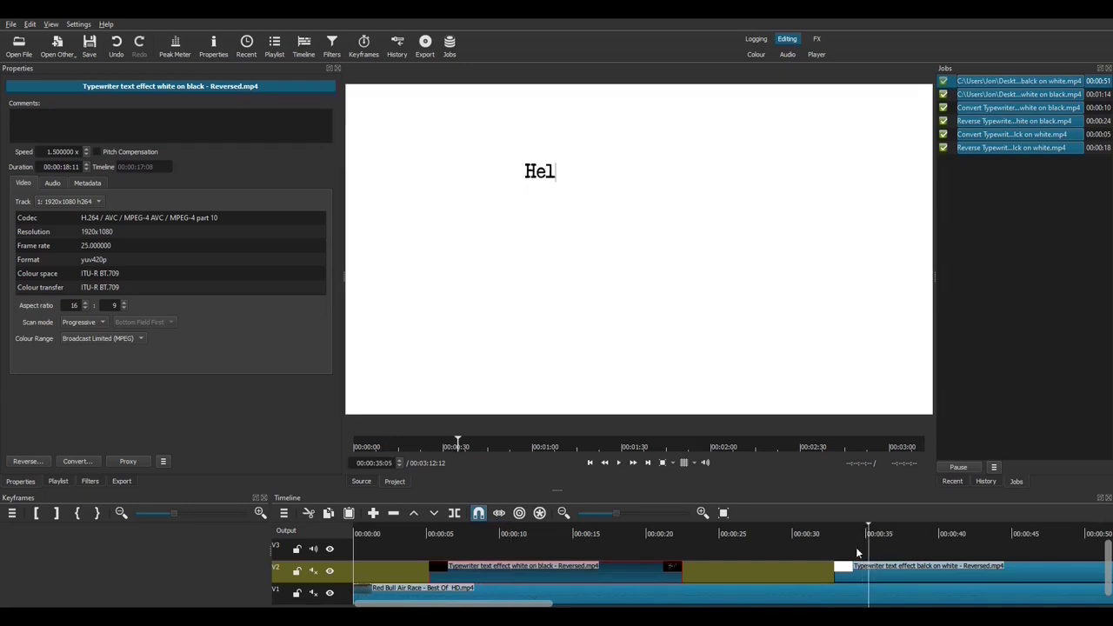
{"action": "left_click", "coordinate": [859, 577]}
{"action": "left_click_drag", "start_coordinate": [859, 577], "coordinate": [906, 583]}
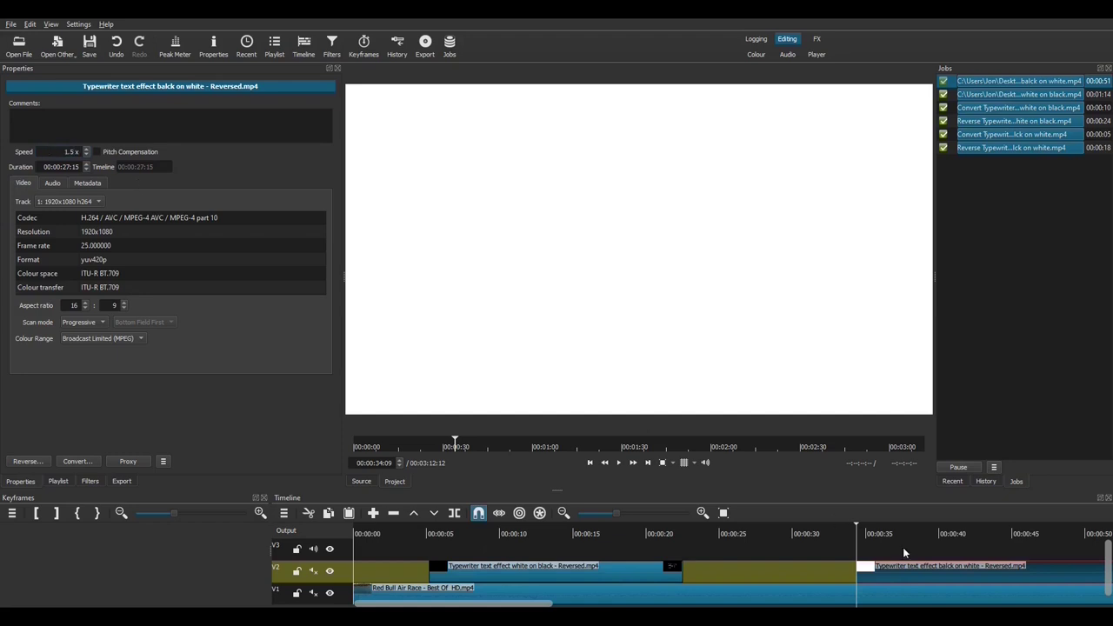
{"action": "key", "text": "Return"}
{"action": "key", "text": "space"}
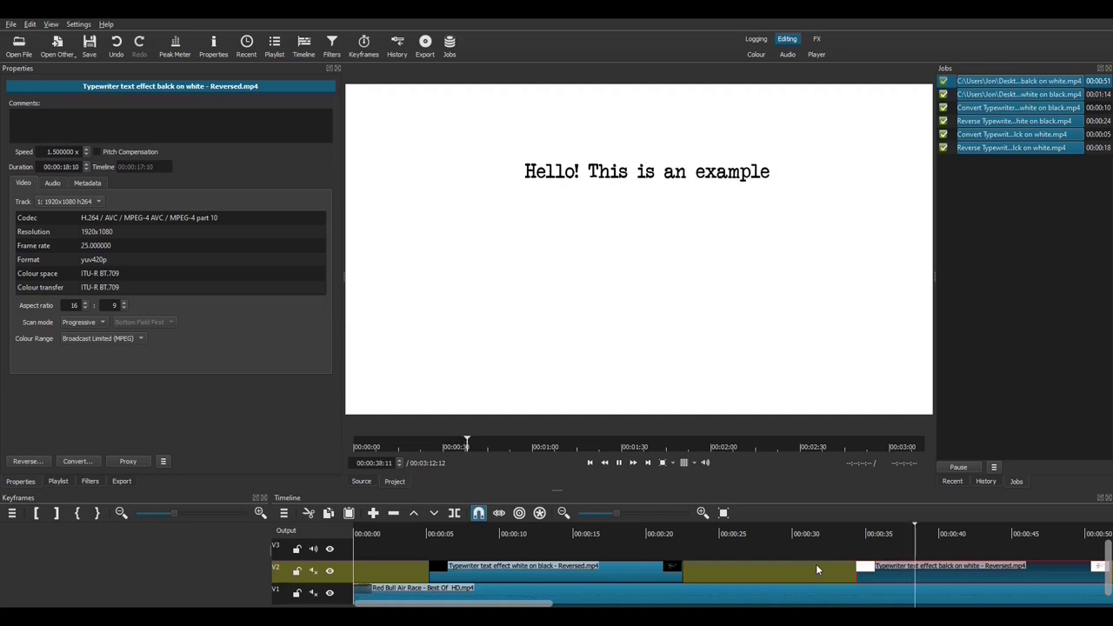
{"action": "key", "text": "space"}
Select the white-on-black clip and search its filter list for 'blen'.
{"action": "left_click", "coordinate": [548, 532]}
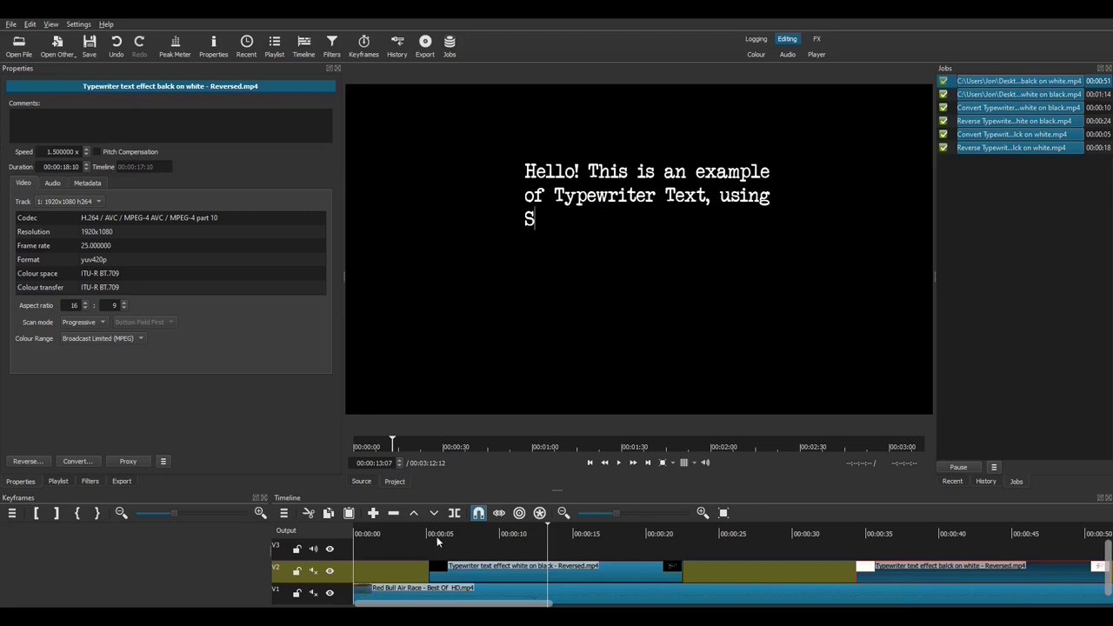
{"action": "left_click", "coordinate": [435, 531]}
{"action": "left_click", "coordinate": [465, 569]}
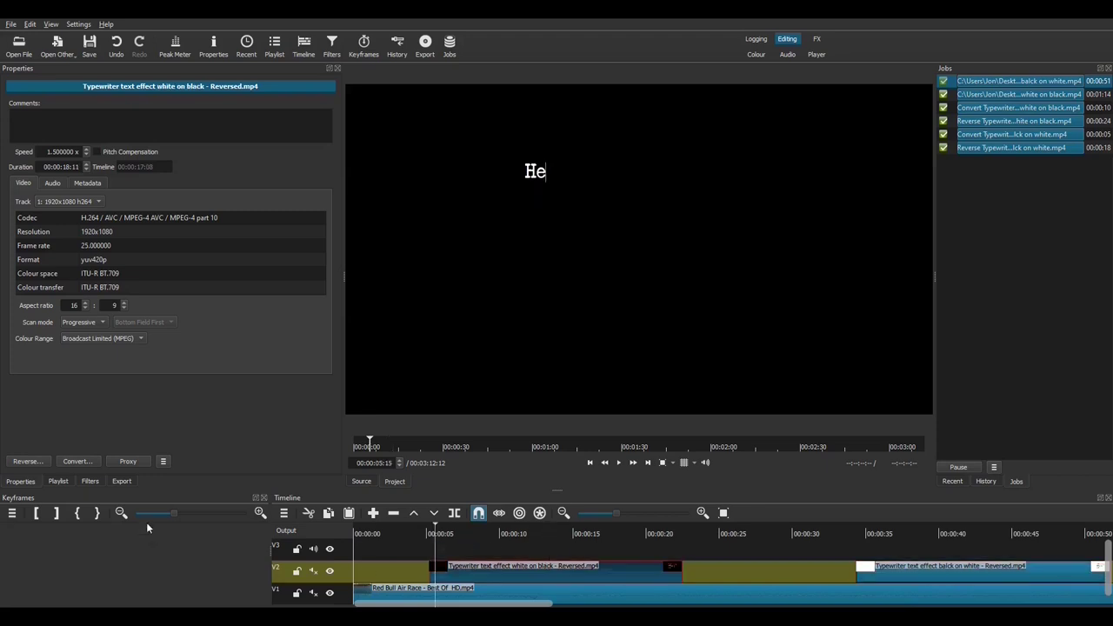
{"action": "left_click", "coordinate": [90, 480]}
{"action": "left_click", "coordinate": [13, 179]}
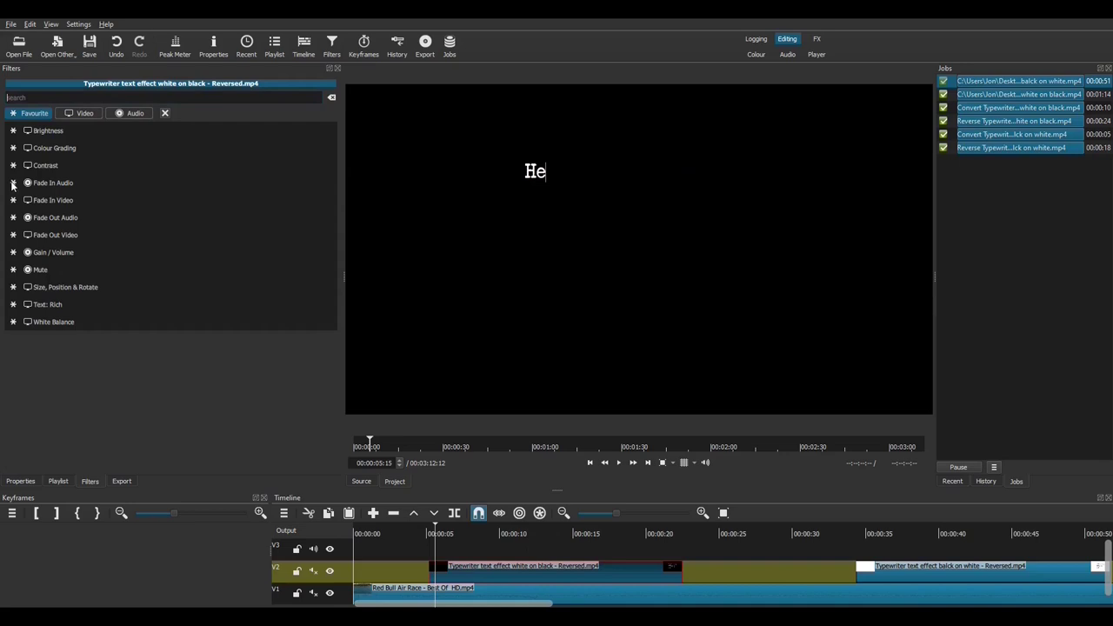
{"action": "type", "text": "blend"}
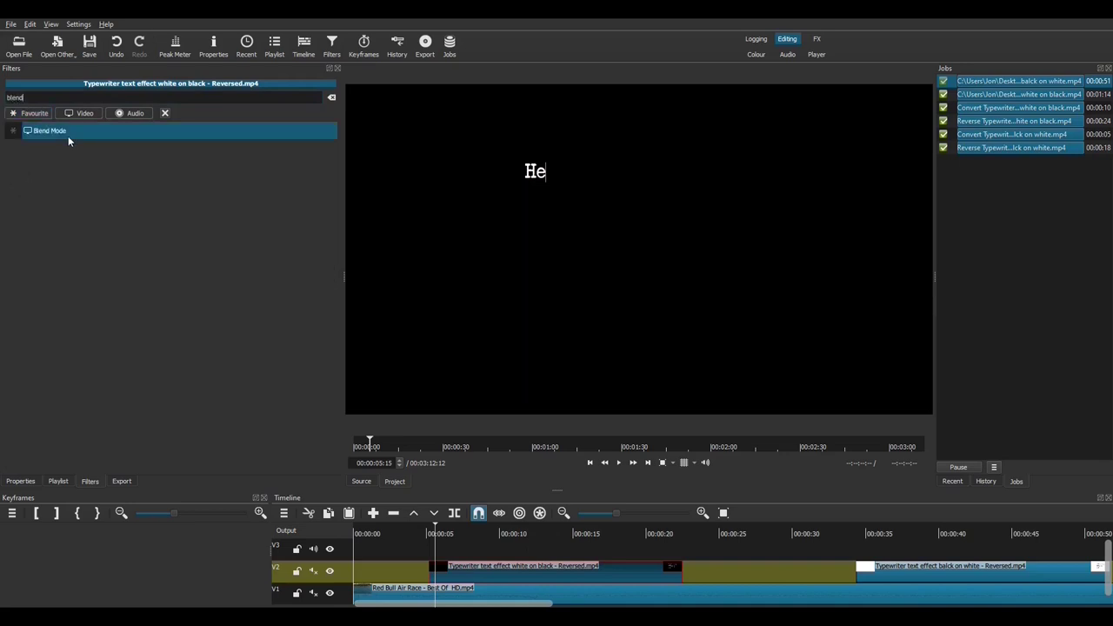
Add a Blend Mode filter set to Add and preview it over the air race footage.
{"action": "left_click", "coordinate": [67, 134]}
{"action": "left_click", "coordinate": [80, 198]}
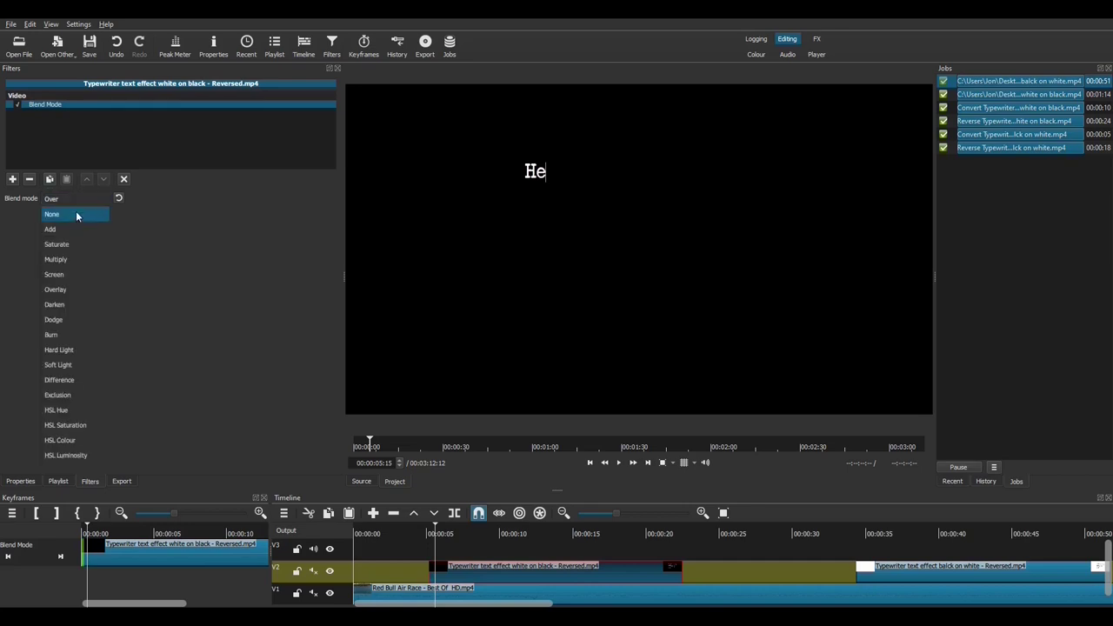
{"action": "left_click", "coordinate": [64, 232]}
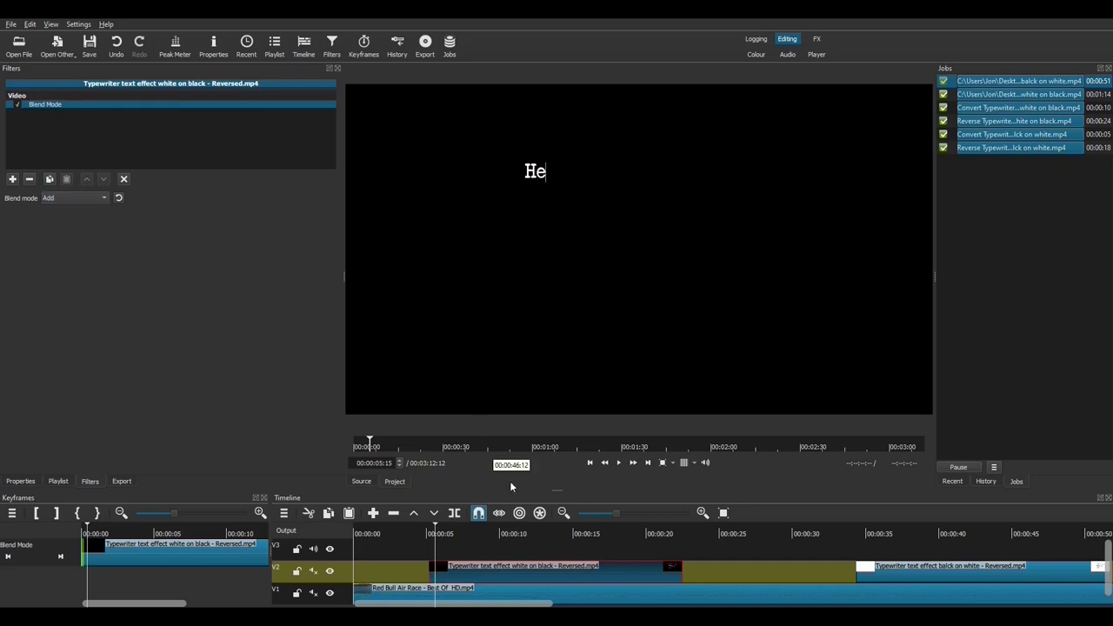
{"action": "left_click", "coordinate": [418, 534]}
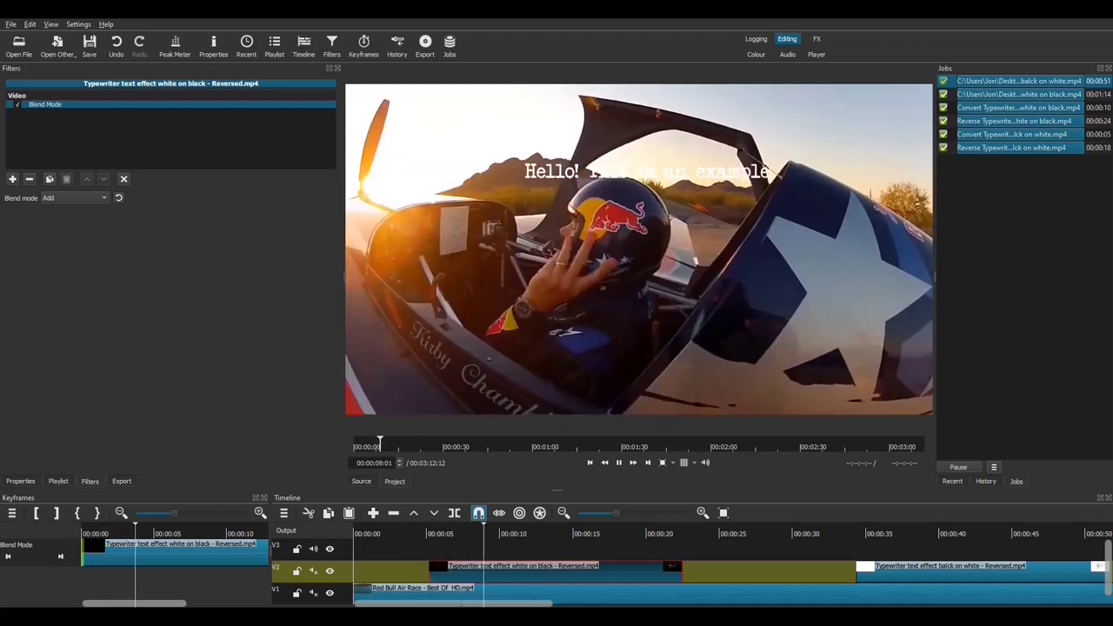
{"action": "key", "text": "space"}
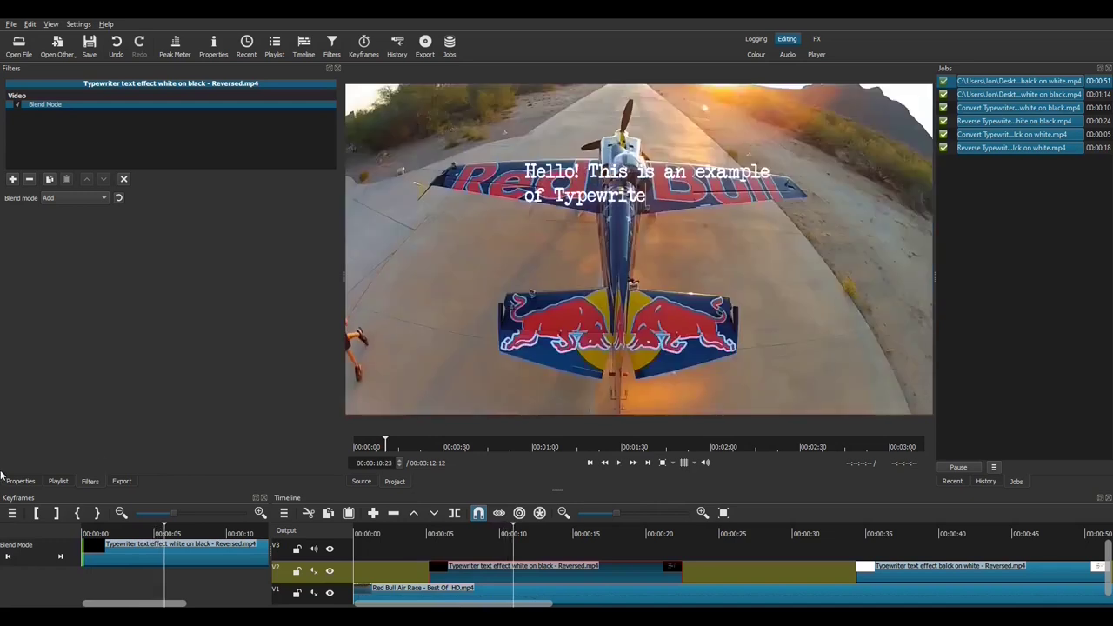
{"action": "left_click", "coordinate": [19, 481]}
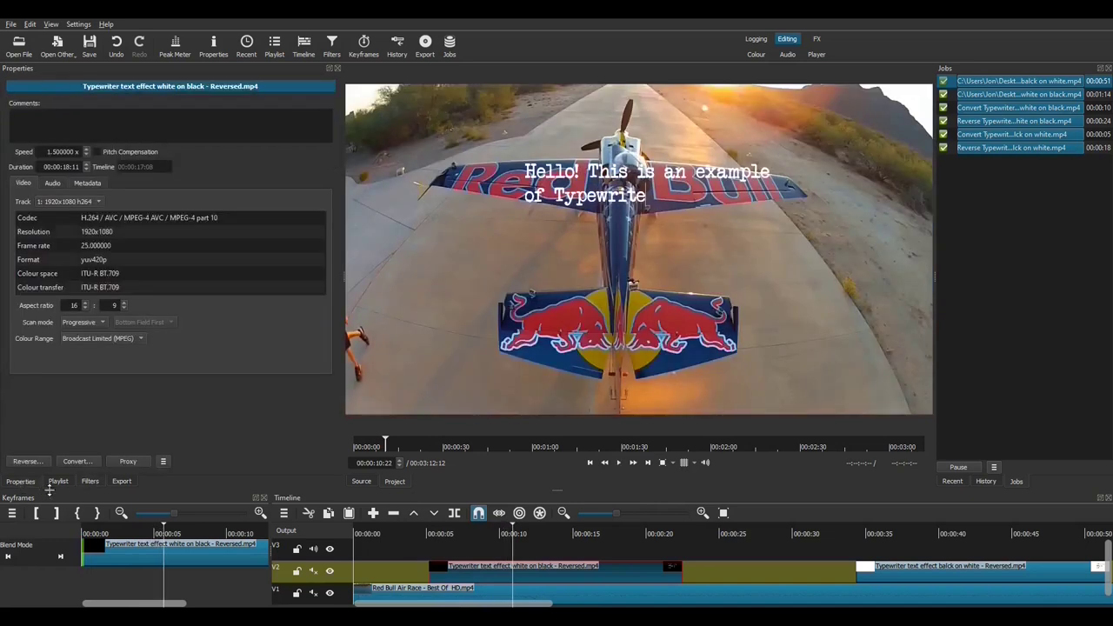
{"action": "left_click", "coordinate": [89, 481]}
Add Size, Position & Rotate, move the text down-left to -42, 317, and preview.
{"action": "left_click", "coordinate": [13, 180]}
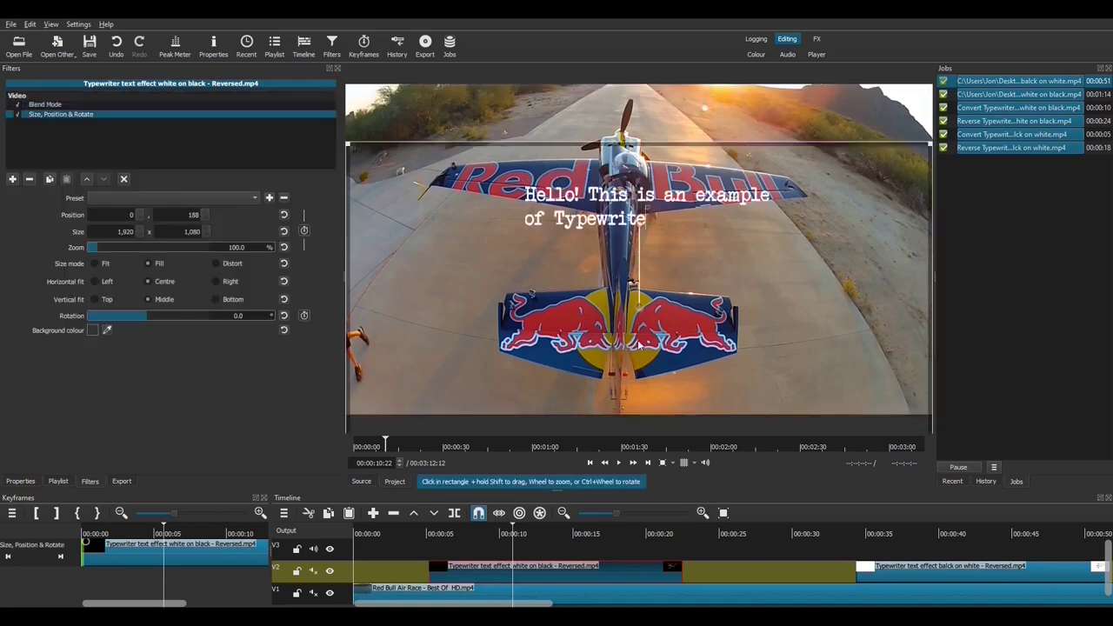
{"action": "left_click_drag", "start_coordinate": [639, 350], "coordinate": [604, 406]}
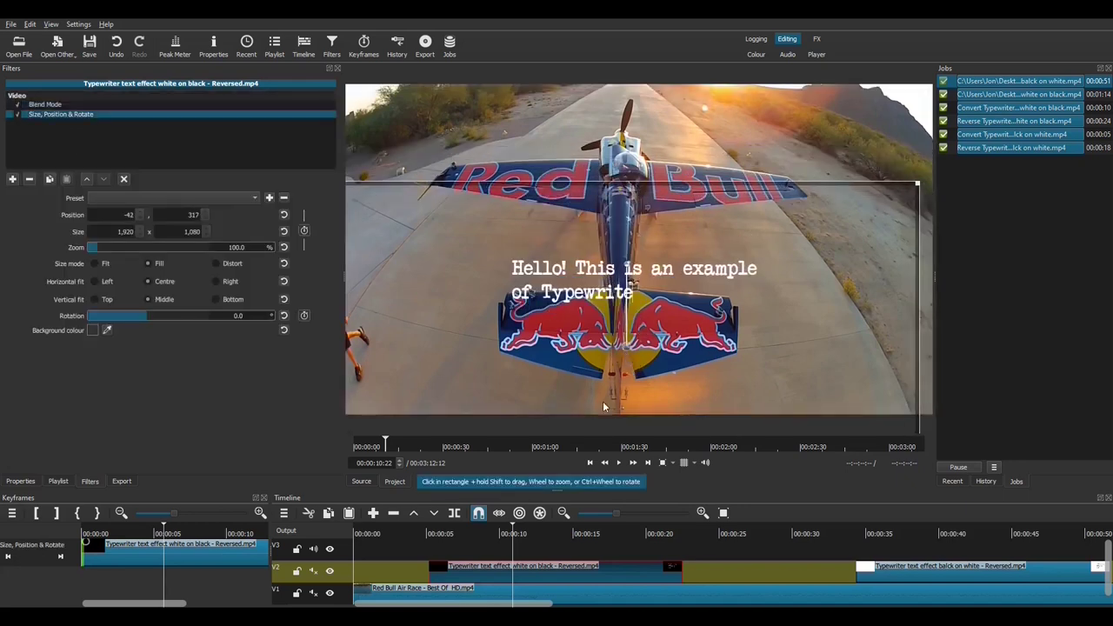
{"action": "left_click", "coordinate": [547, 531]}
{"action": "key", "text": "space"}
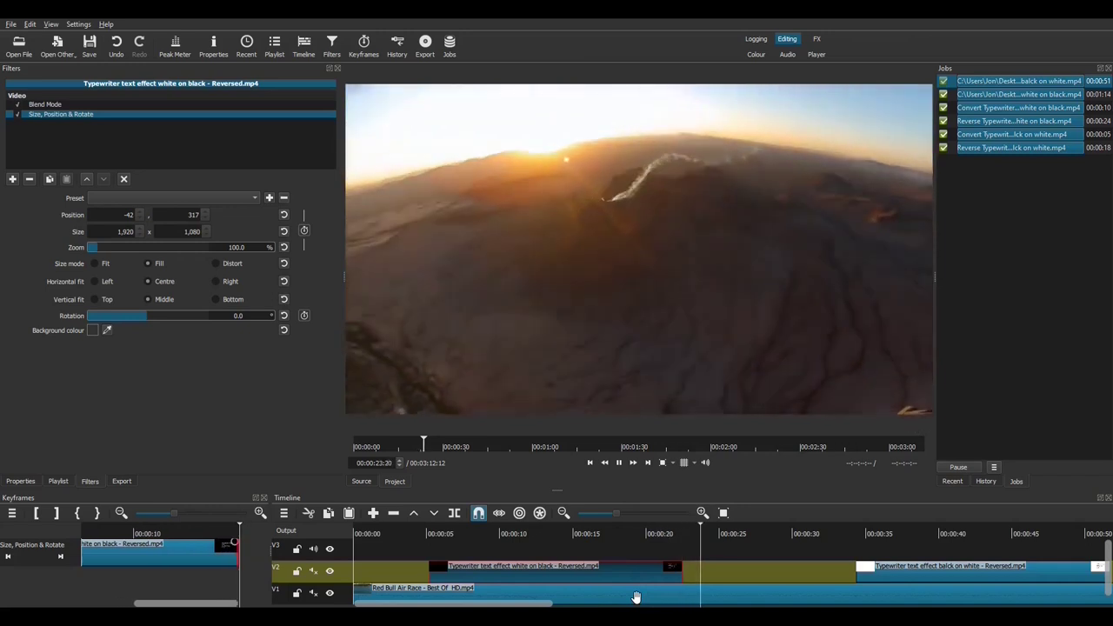
{"action": "key", "text": "space"}
Import Text last frame black.png and Text last frame white.png.
{"action": "left_click", "coordinate": [19, 48]}
{"action": "left_click", "coordinate": [391, 127]}
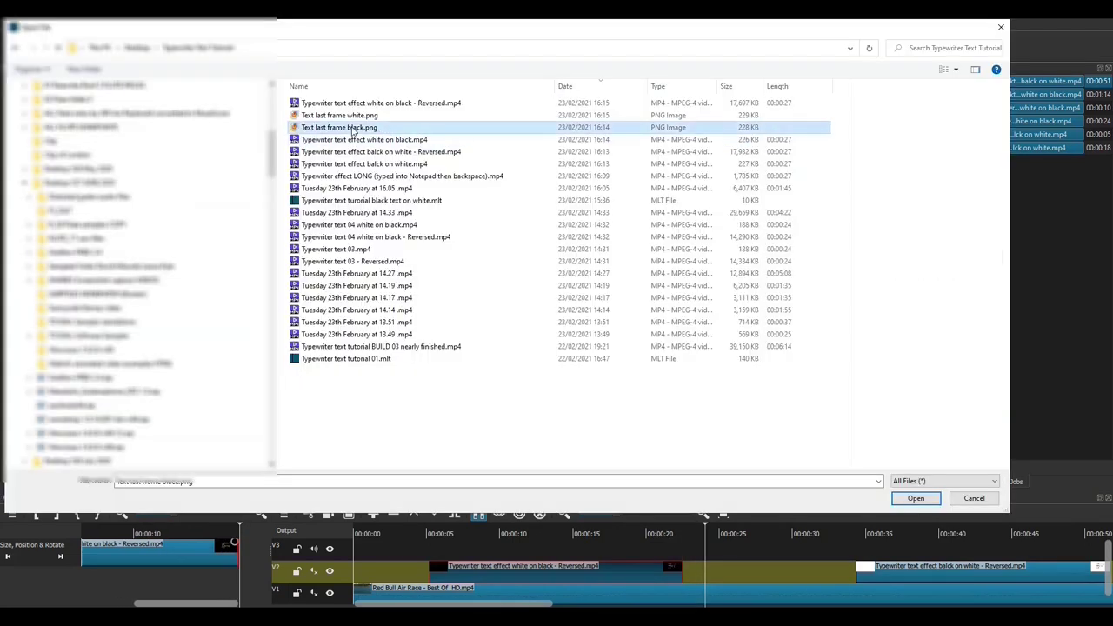
{"action": "left_click", "coordinate": [391, 114], "text": "shift"}
{"action": "left_click", "coordinate": [915, 499]}
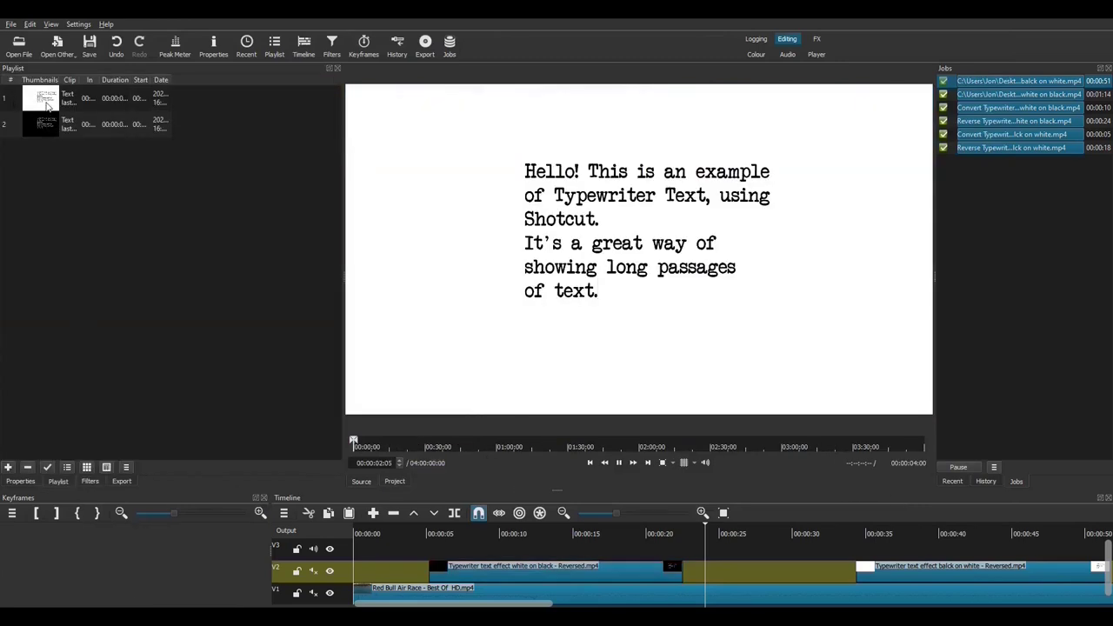
Place Text last frame black.png after the typing clip on V2, paste the copied filters, and preview.
{"action": "left_click", "coordinate": [43, 102]}
{"action": "left_click_drag", "start_coordinate": [44, 124], "coordinate": [703, 567]}
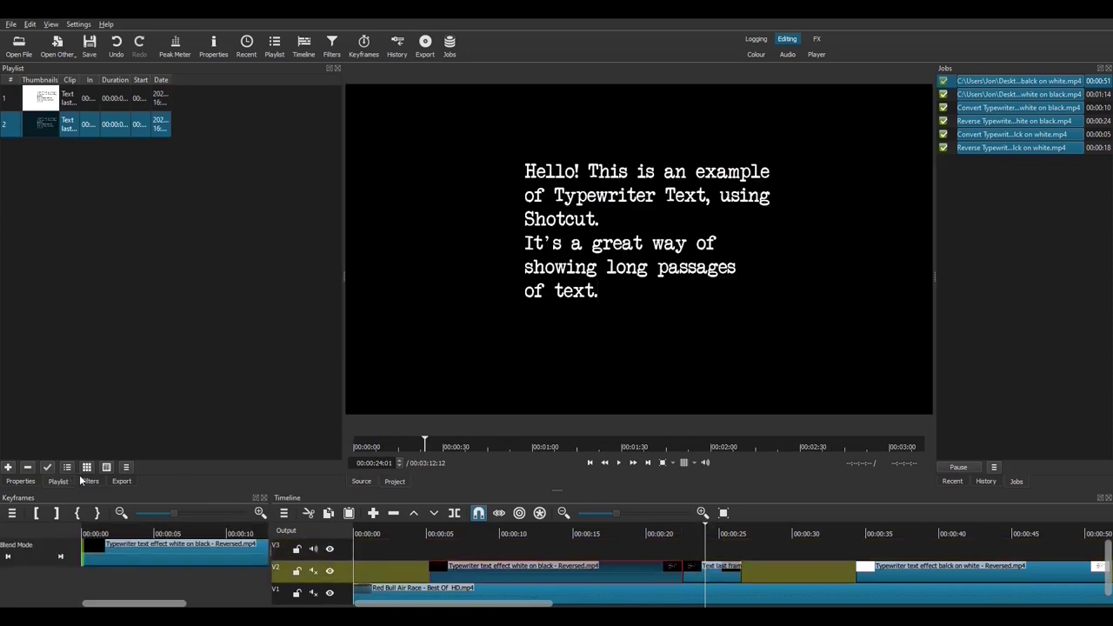
{"action": "left_click", "coordinate": [89, 481]}
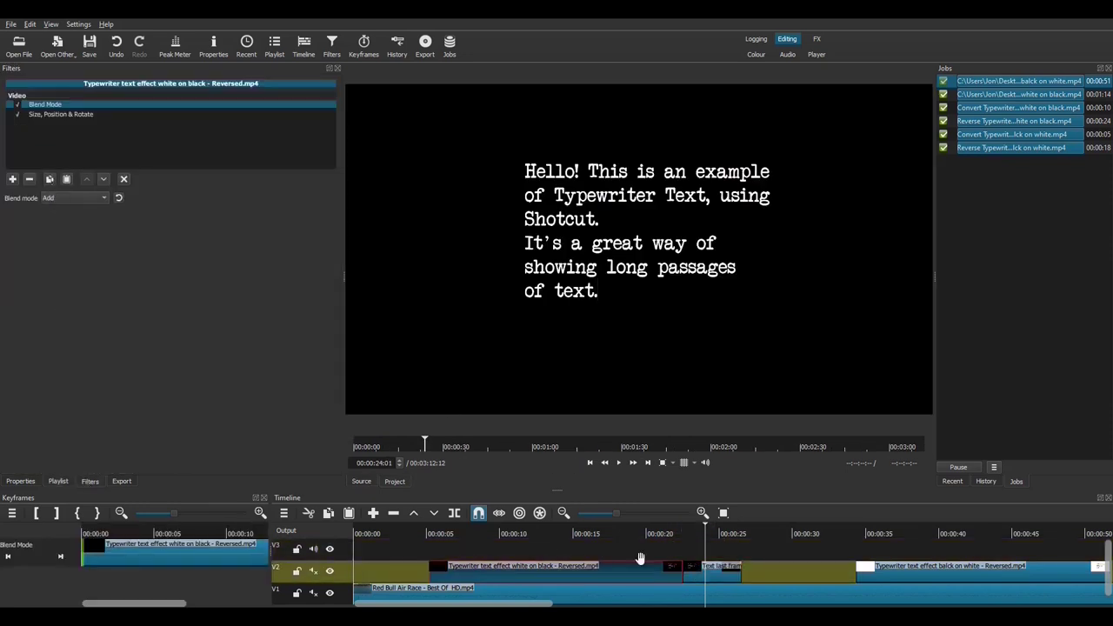
{"action": "left_click", "coordinate": [695, 567]}
{"action": "left_click", "coordinate": [66, 178]}
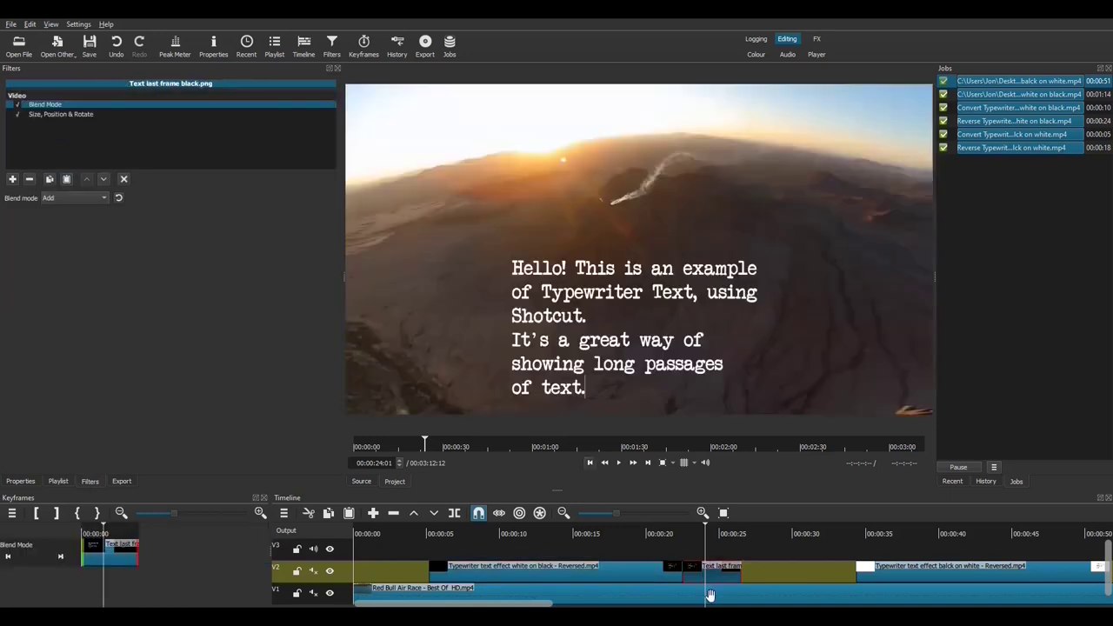
{"action": "left_click", "coordinate": [669, 535]}
{"action": "key", "text": "space"}
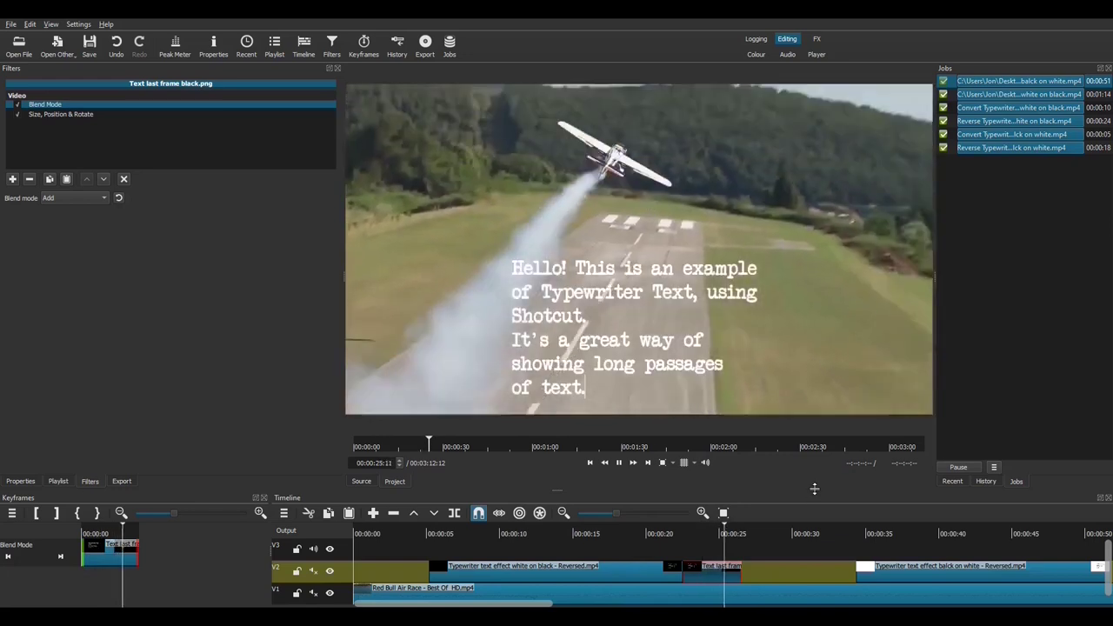
{"action": "key", "text": "space"}
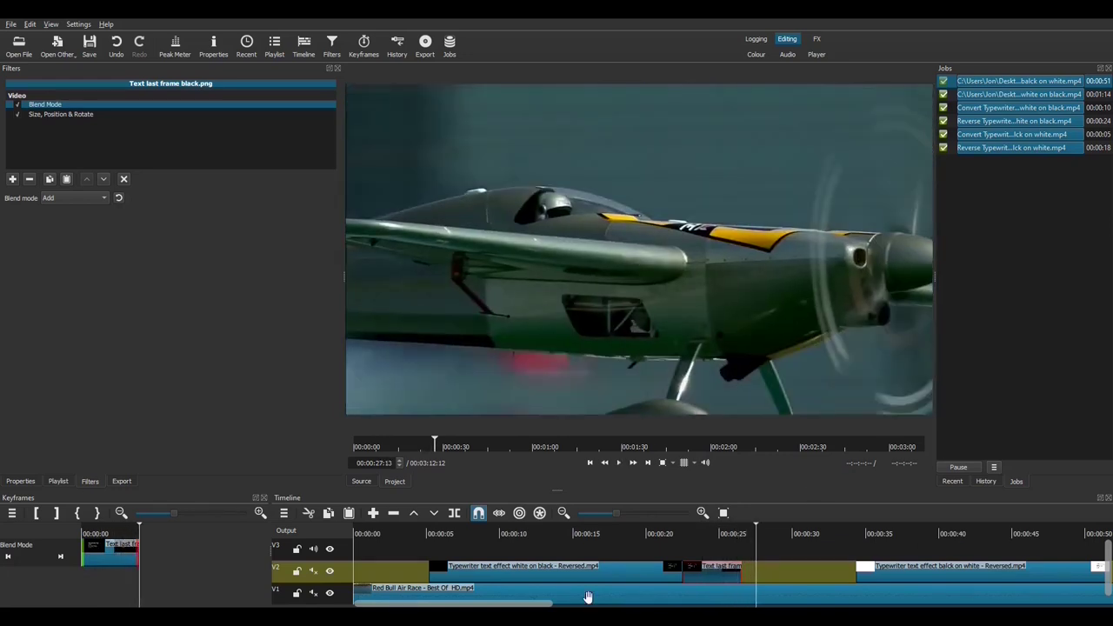
{"action": "scroll", "coordinate": [533, 602], "scroll_direction": "right", "scroll_amount": 5}
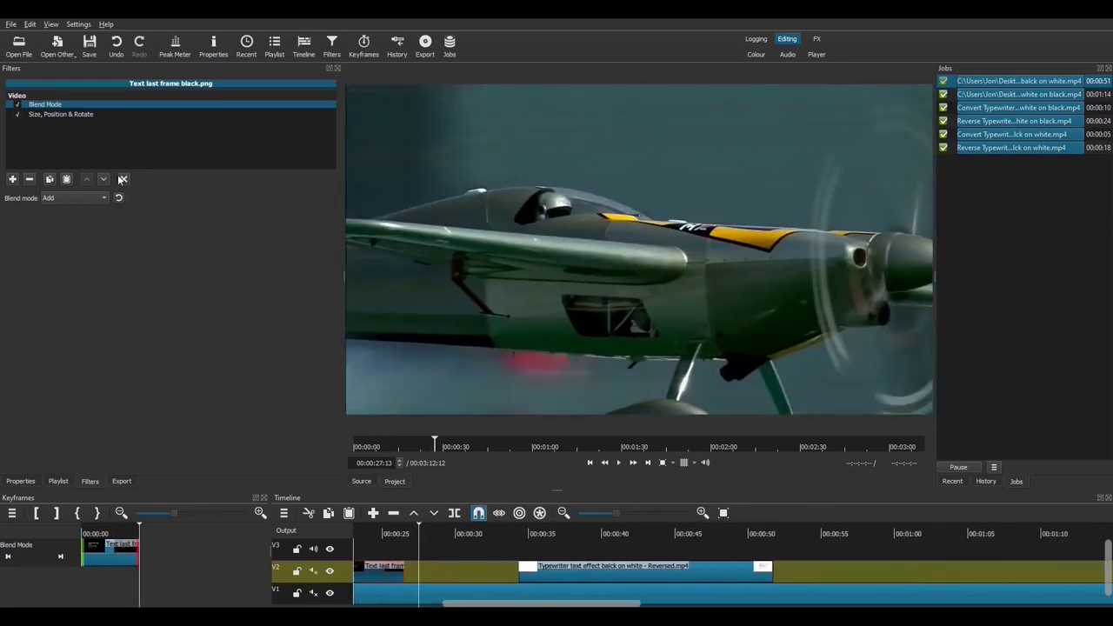
Place Text last frame white.png after the black-on-white clip on V2.
{"action": "left_click", "coordinate": [58, 480]}
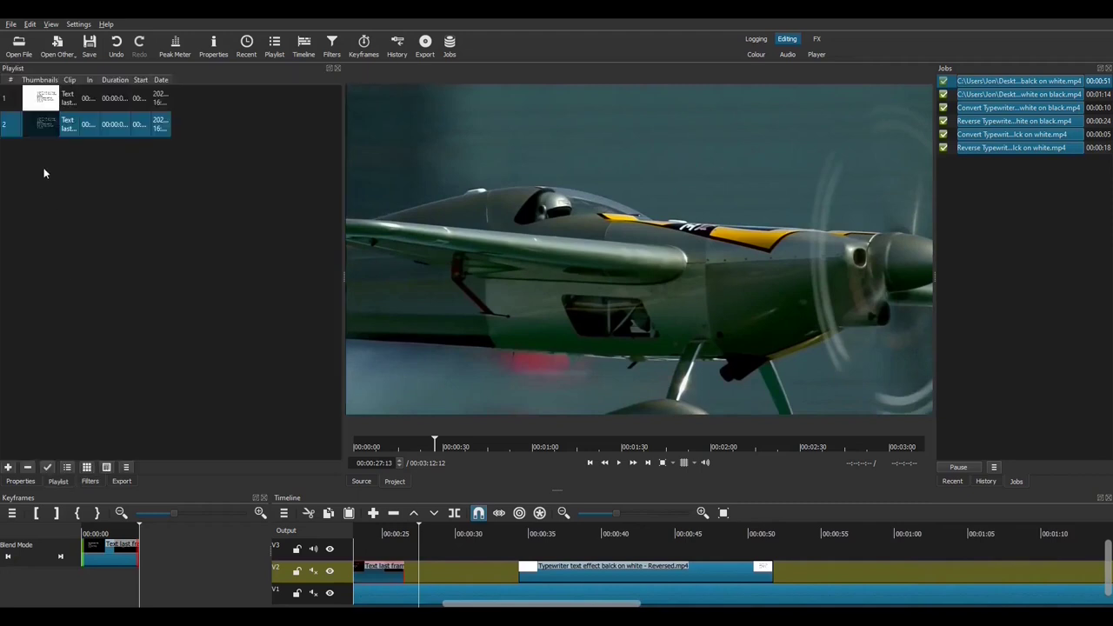
{"action": "left_click", "coordinate": [39, 104]}
{"action": "left_click_drag", "start_coordinate": [39, 100], "coordinate": [773, 580]}
{"action": "key", "text": "space"}
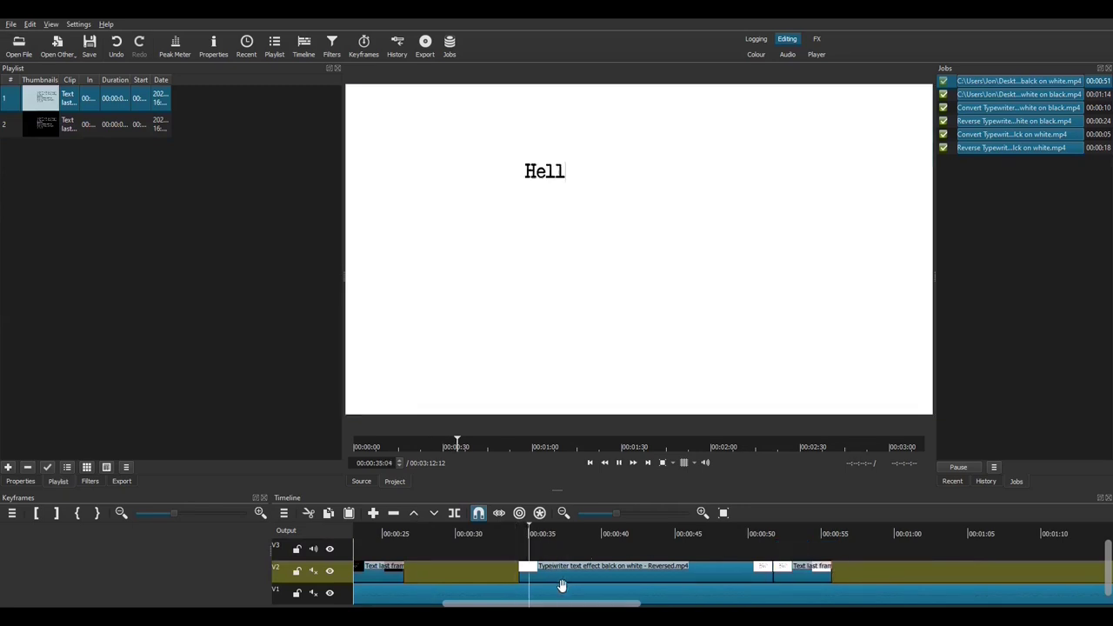
Add a Blend Mode filter set to Multiply on the reversed black-on-white clip and preview.
{"action": "left_click", "coordinate": [567, 580]}
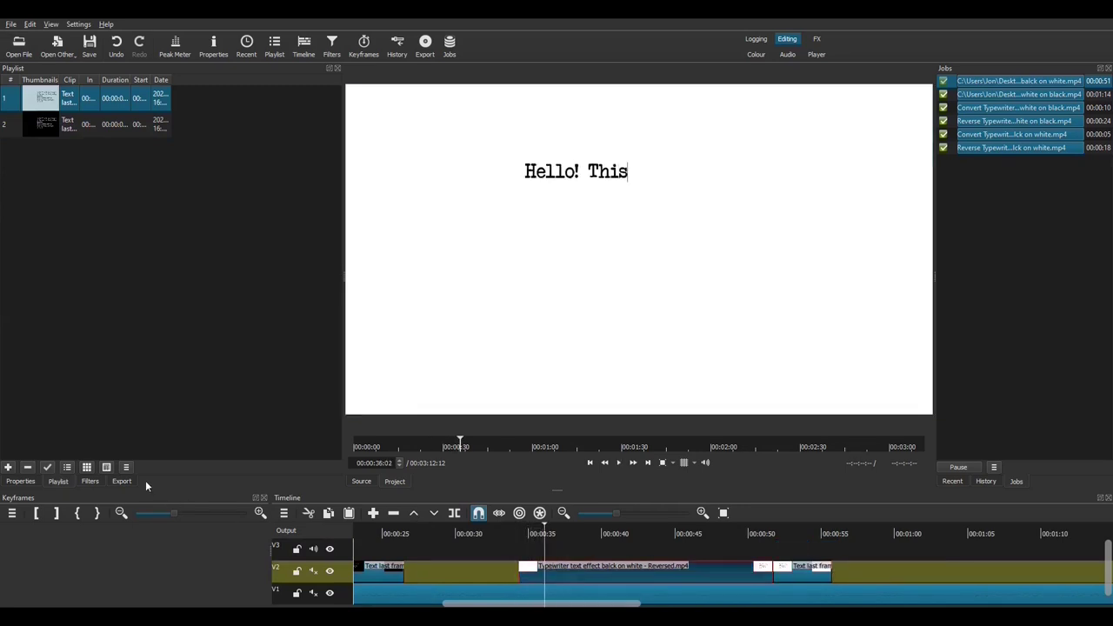
{"action": "left_click", "coordinate": [91, 482]}
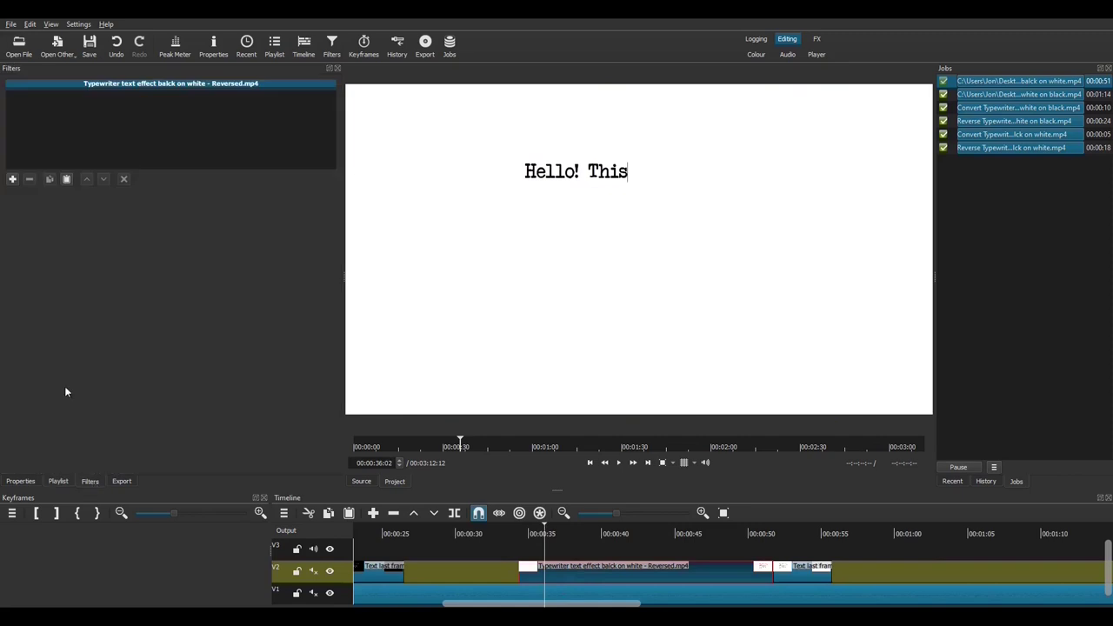
{"action": "left_click", "coordinate": [13, 179]}
{"action": "type", "text": "blend"}
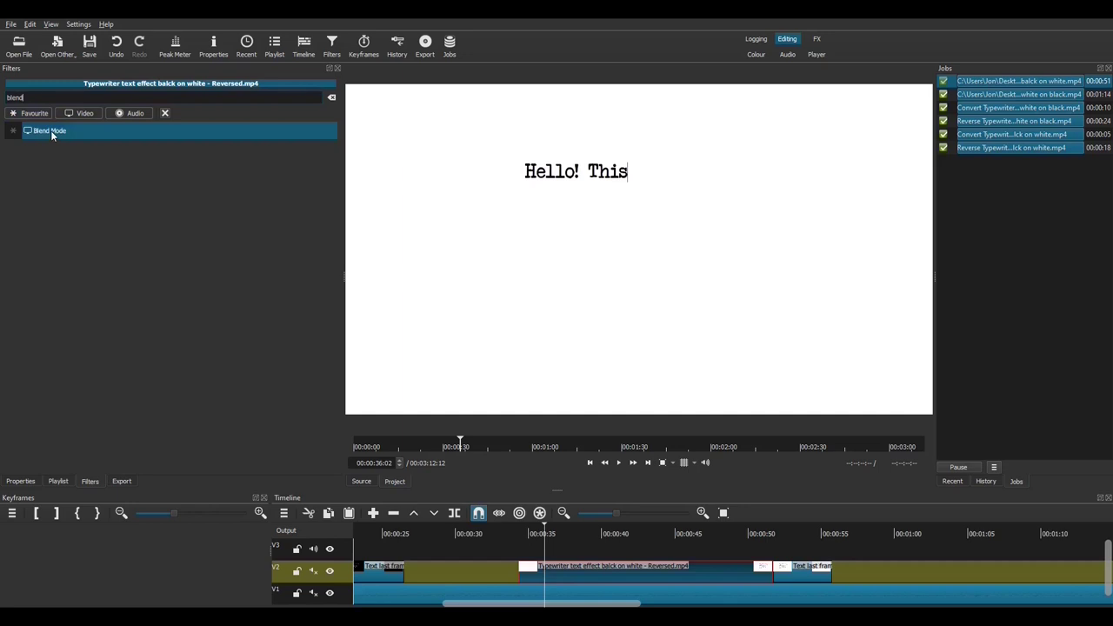
{"action": "left_click", "coordinate": [51, 131]}
{"action": "left_click", "coordinate": [100, 198]}
{"action": "left_click", "coordinate": [73, 258]}
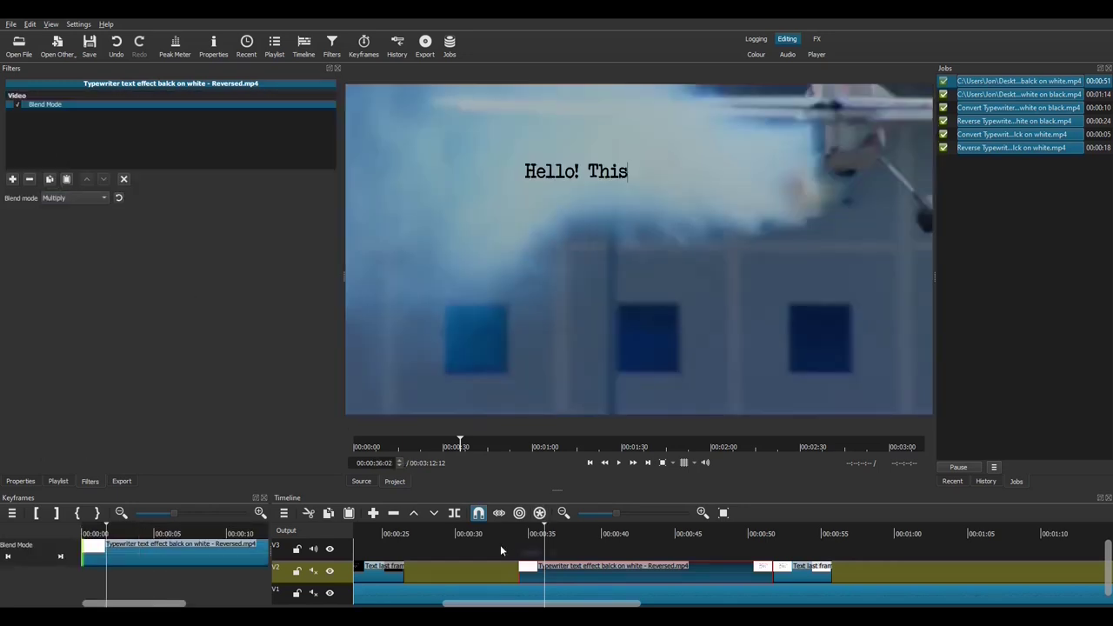
{"action": "left_click", "coordinate": [513, 533]}
{"action": "key", "text": "space"}
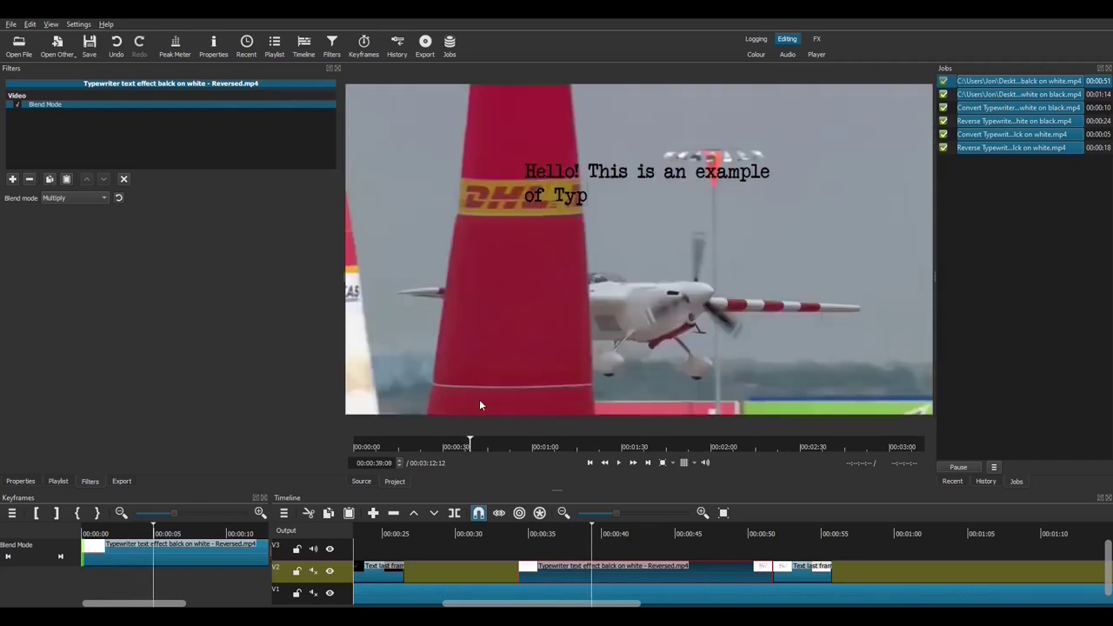
Paste the Multiply Blend Mode onto Text last frame white.png and preview the result.
{"action": "left_click", "coordinate": [773, 566]}
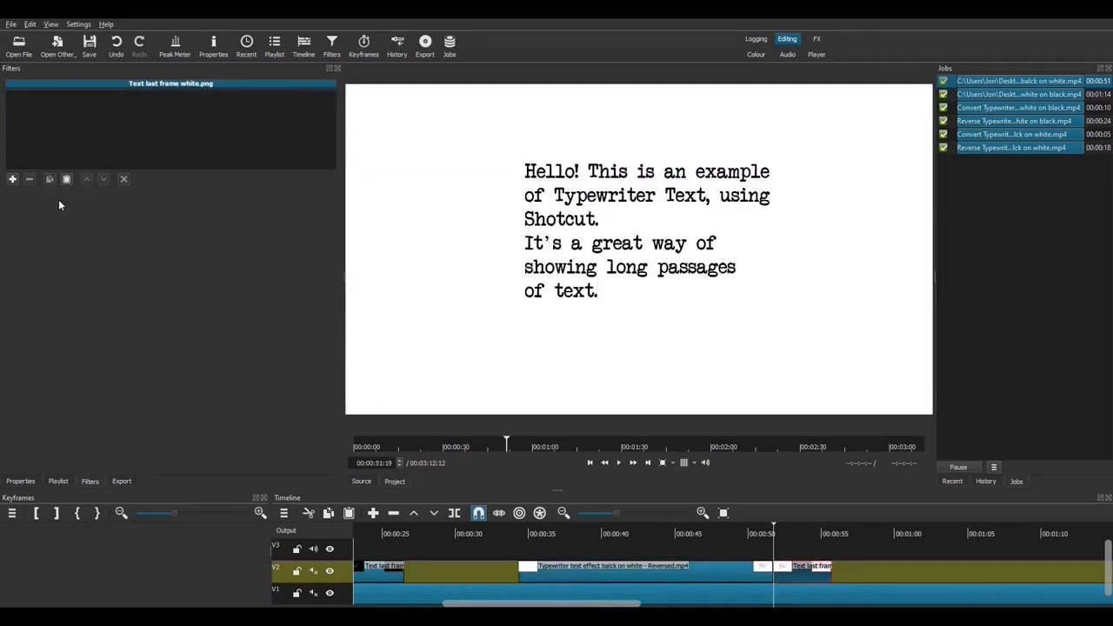
{"action": "left_click", "coordinate": [66, 179]}
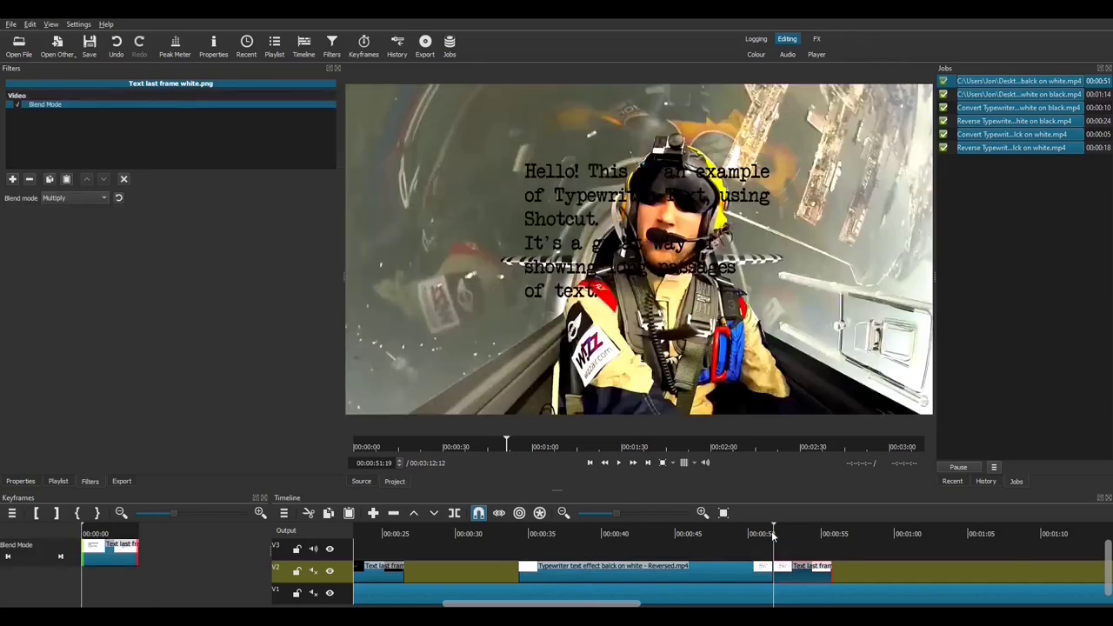
{"action": "key", "text": "space"}
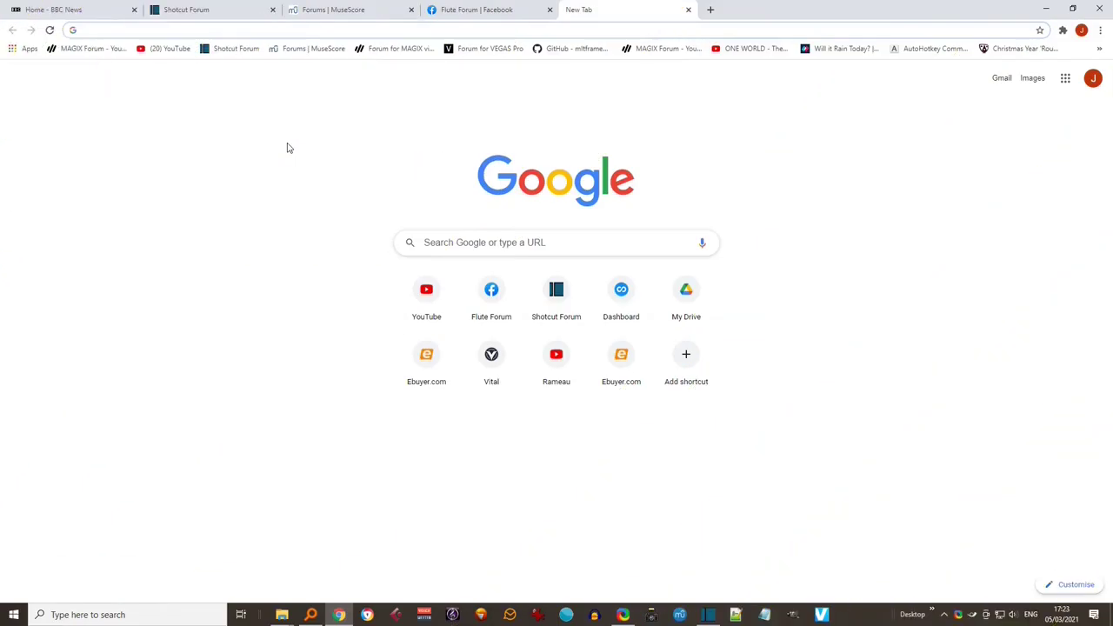
Search Google for 'typewriter sounds'.
{"action": "type", "text": "typewriter sounds"}
{"action": "key", "text": "Return"}
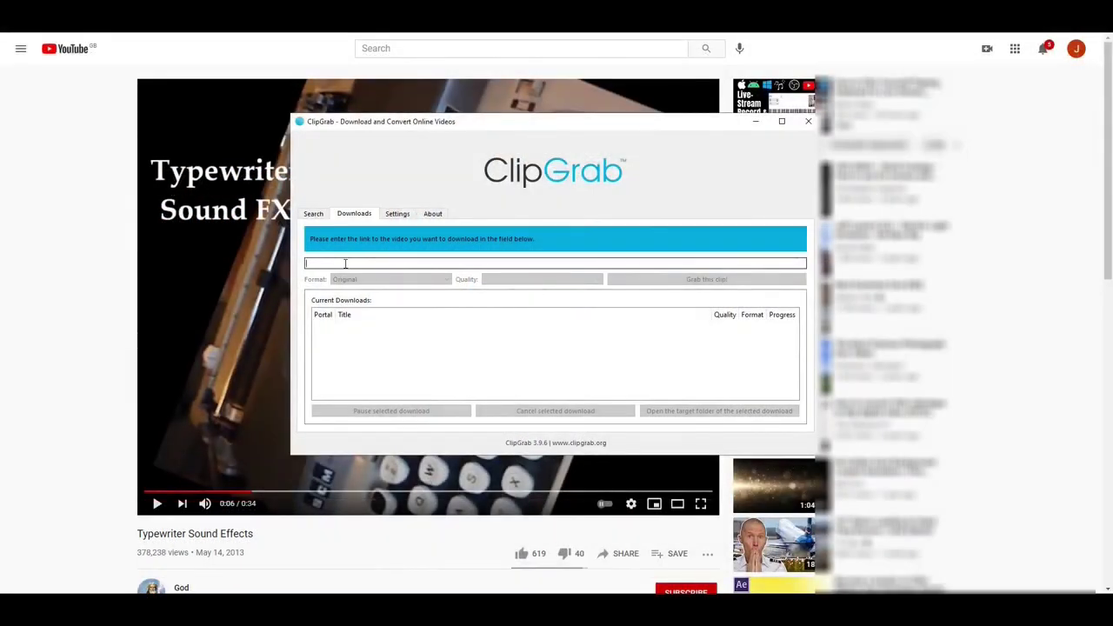
Paste the YouTube link into ClipGrab and grab the Typewriter Sound Effects video.
{"action": "type", "text": "https://www.youtube.com/watch?v=hFWXgB0wpsU&ab_channel=God"}
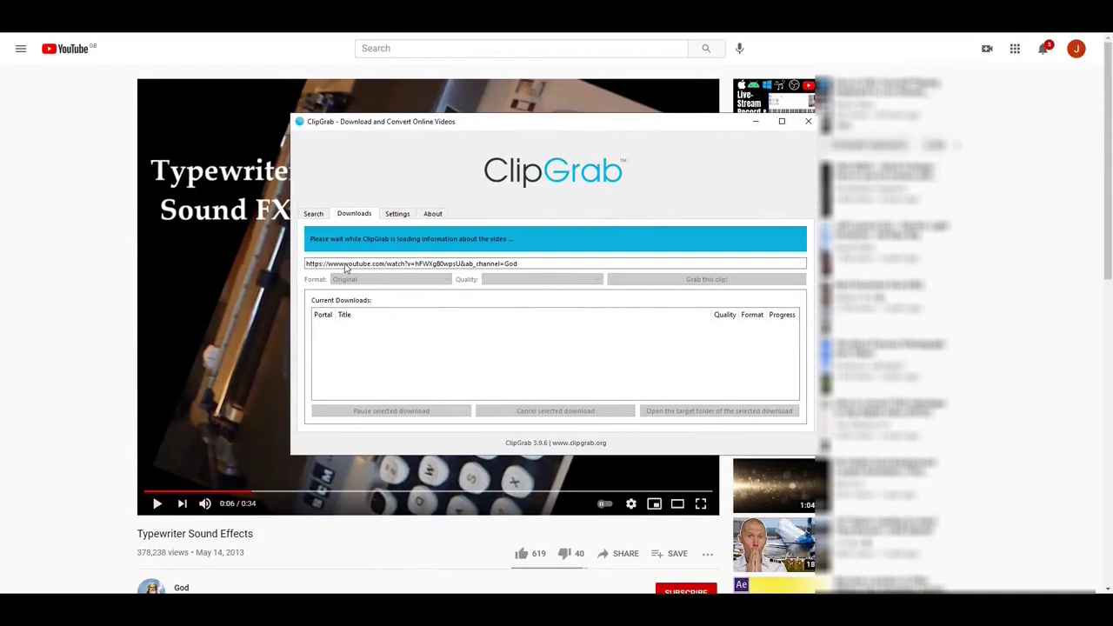
{"action": "left_click", "coordinate": [661, 283]}
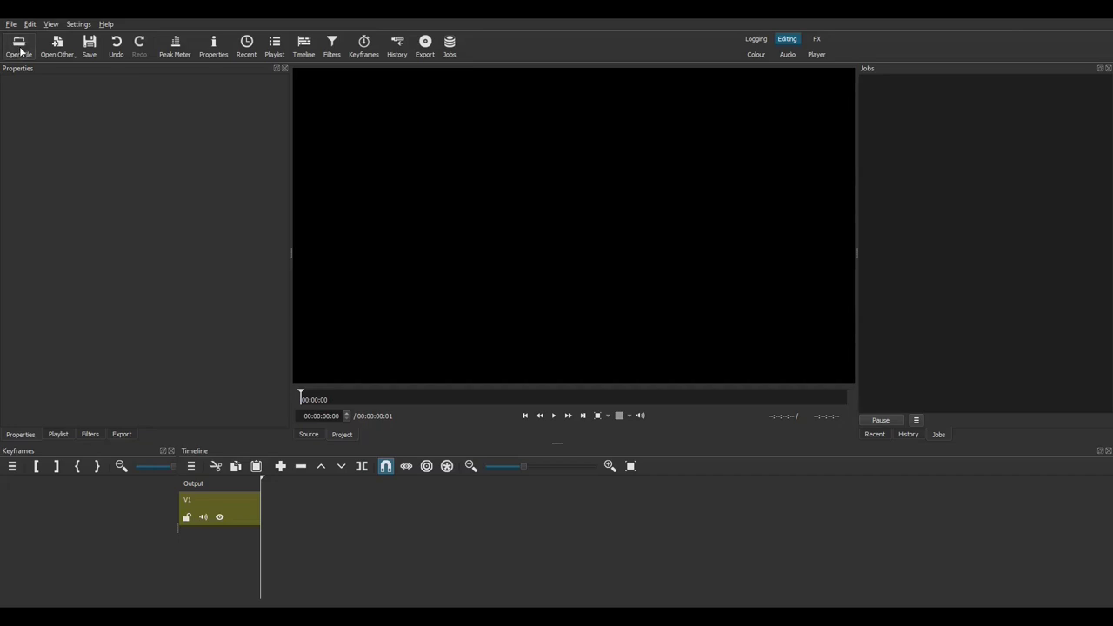
Load Typewriter Sound Effects.mp4, place it at the start of track V1, and select it for export.
{"action": "left_click", "coordinate": [19, 47]}
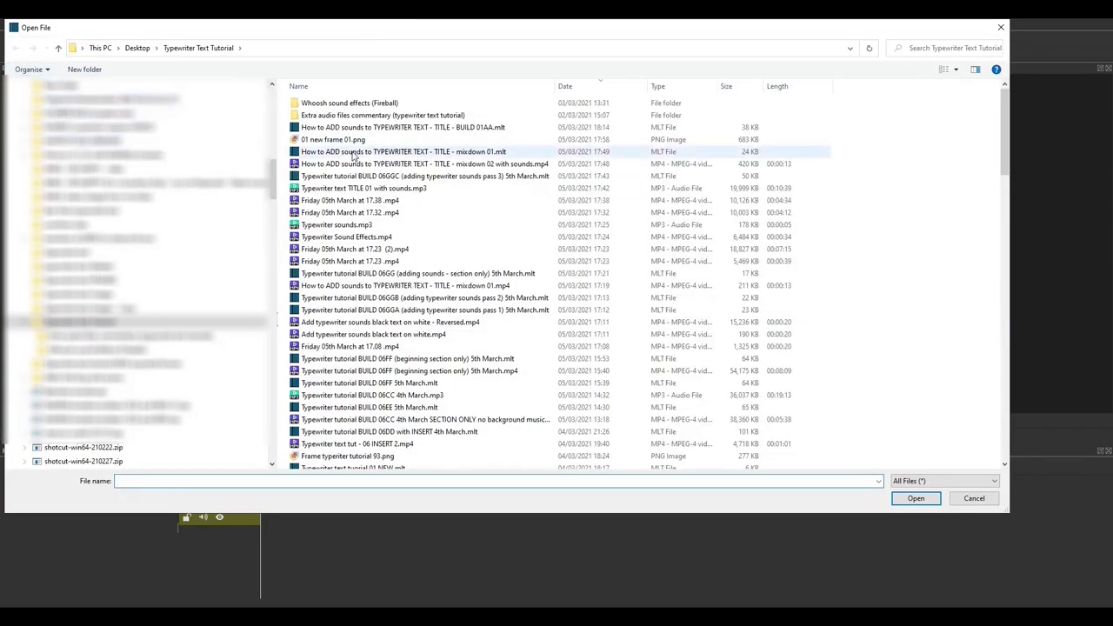
{"action": "left_click", "coordinate": [359, 239]}
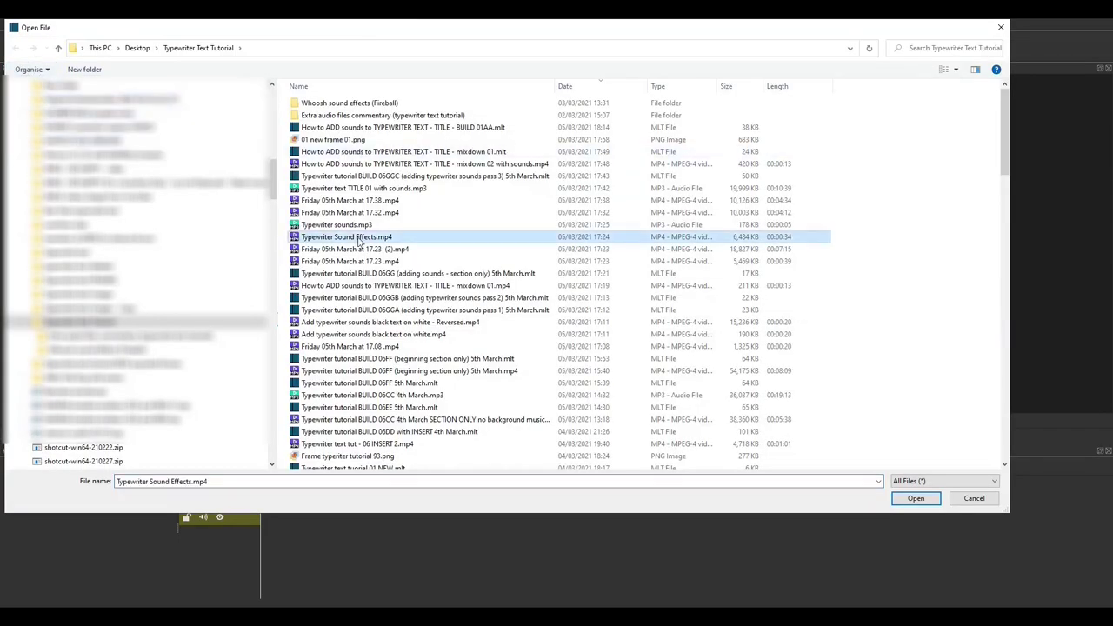
{"action": "left_click", "coordinate": [897, 498]}
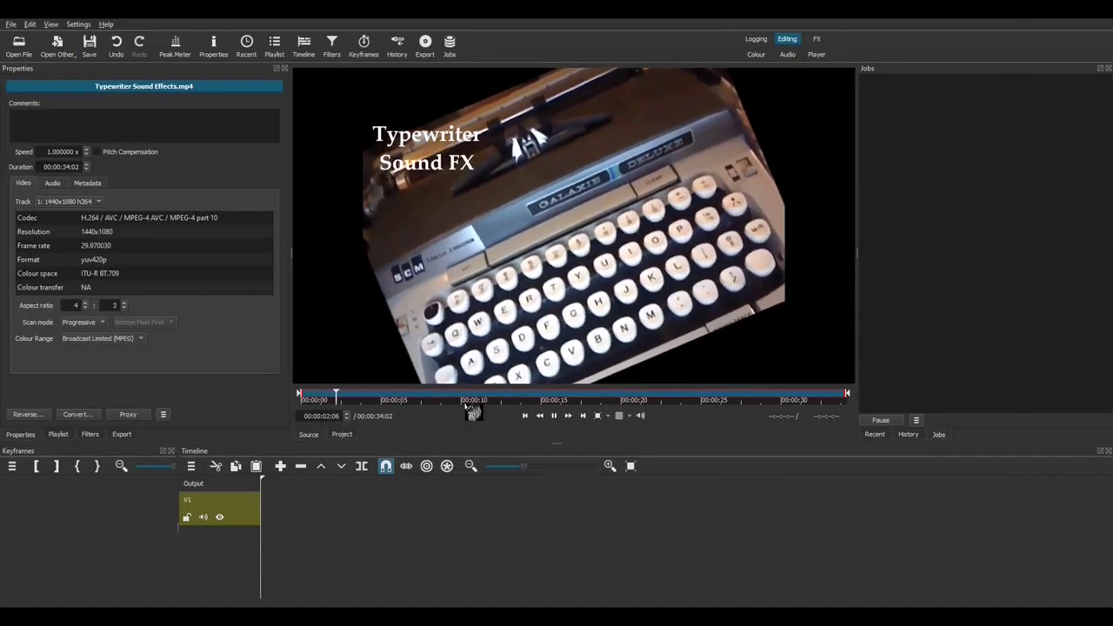
{"action": "left_click_drag", "start_coordinate": [438, 445], "coordinate": [400, 525]}
{"action": "left_click_drag", "start_coordinate": [537, 531], "coordinate": [556, 526]}
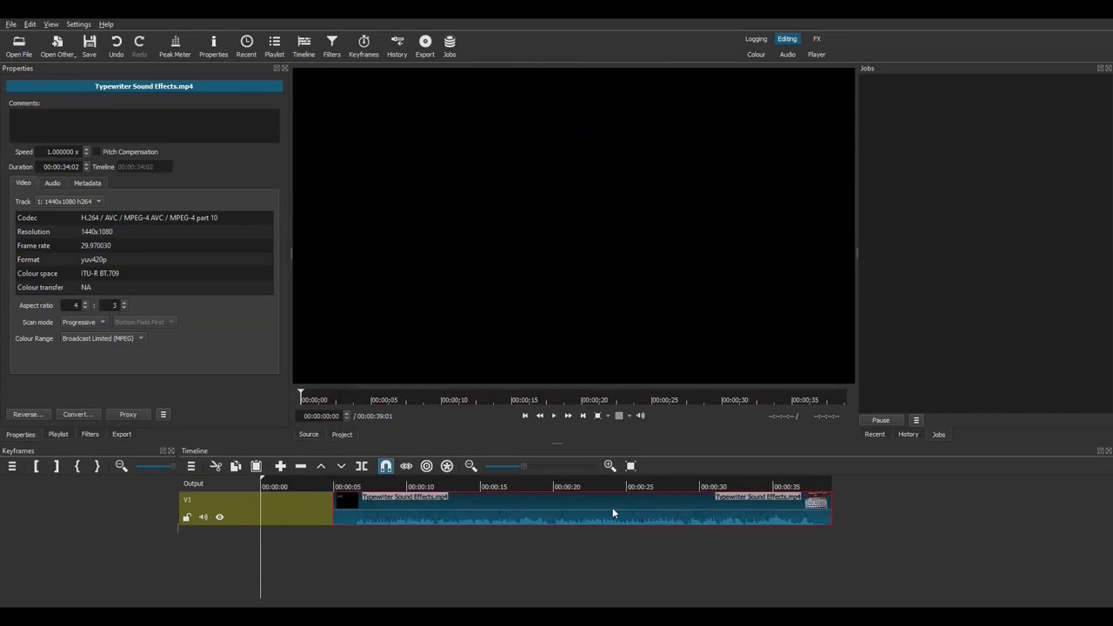
{"action": "left_click", "coordinate": [348, 505]}
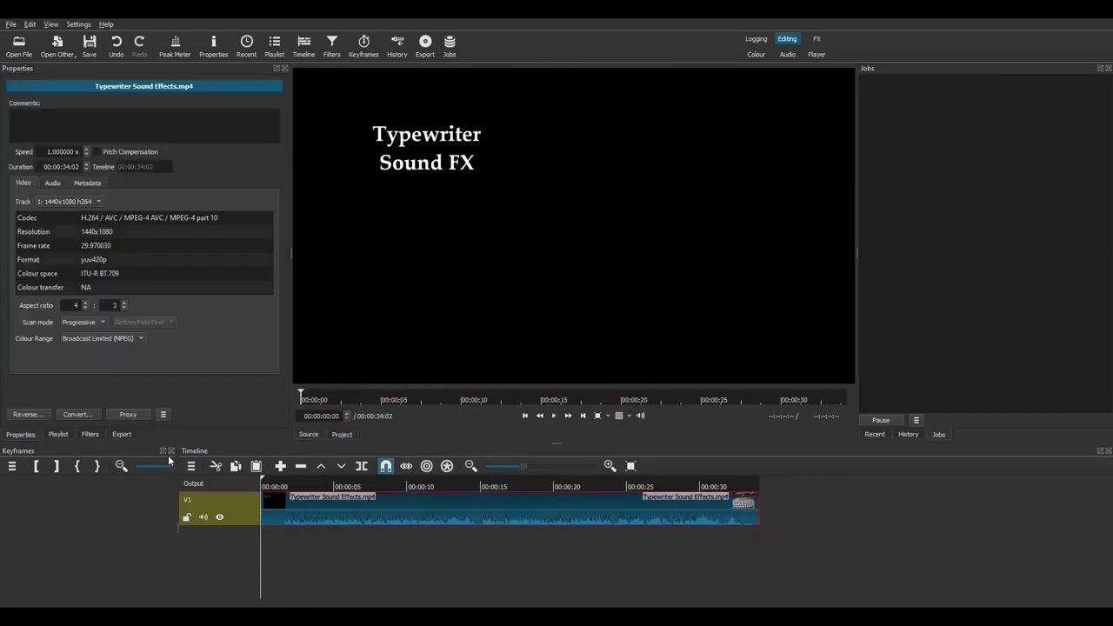
{"action": "left_click", "coordinate": [121, 434]}
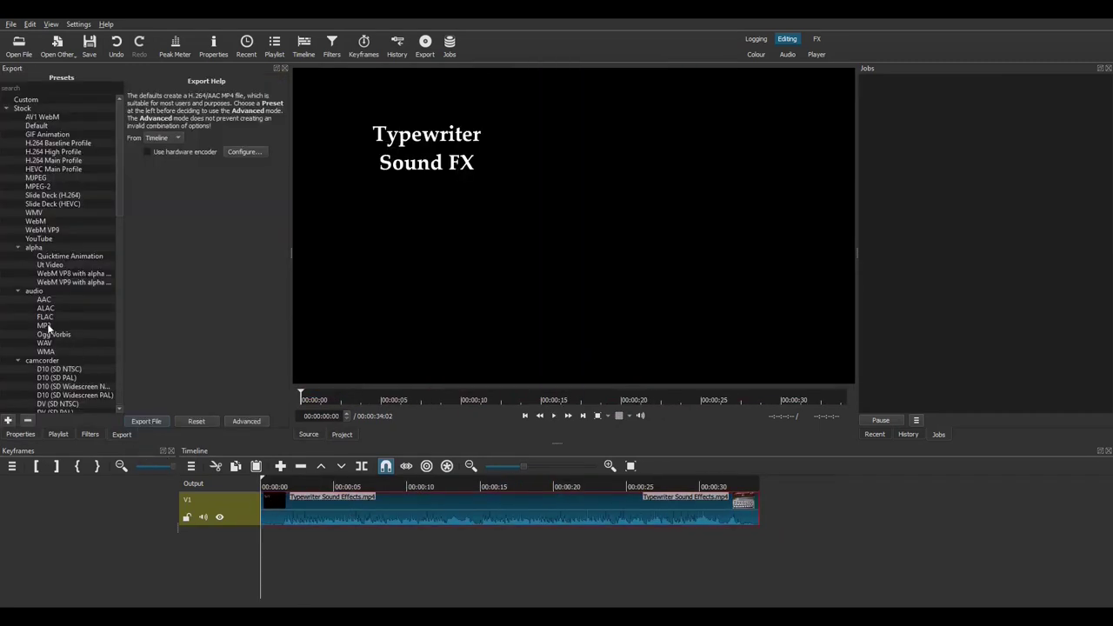
Export the timeline with the MP3 preset as 'Typewriter sounds' into the Typewriter Text Tutorial folder.
{"action": "left_click", "coordinate": [48, 326]}
{"action": "left_click", "coordinate": [146, 422]}
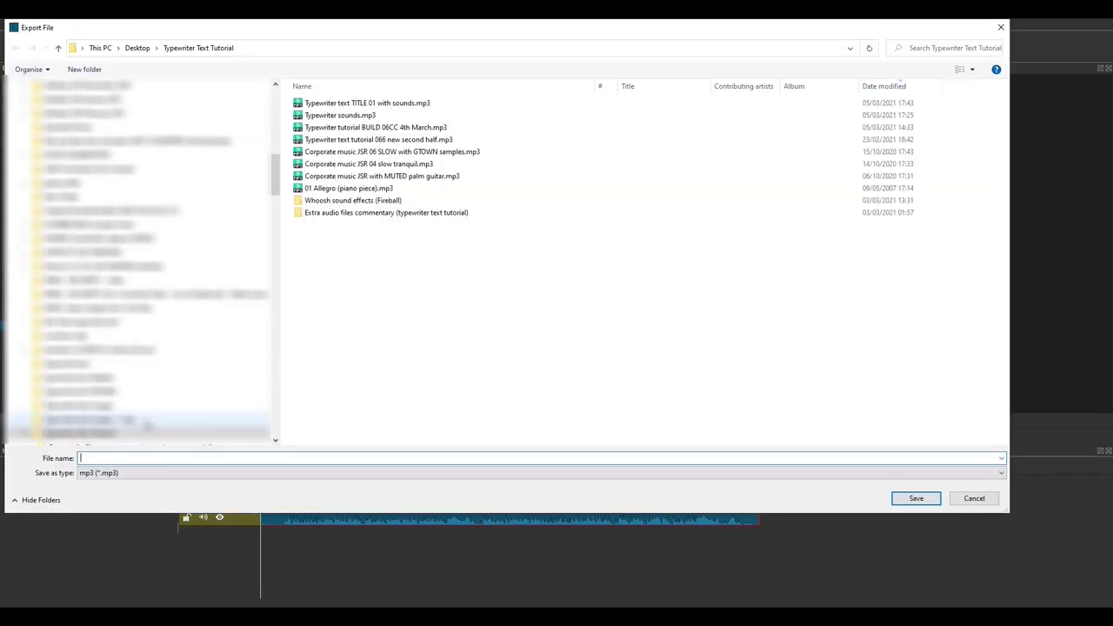
{"action": "type", "text": "T"}
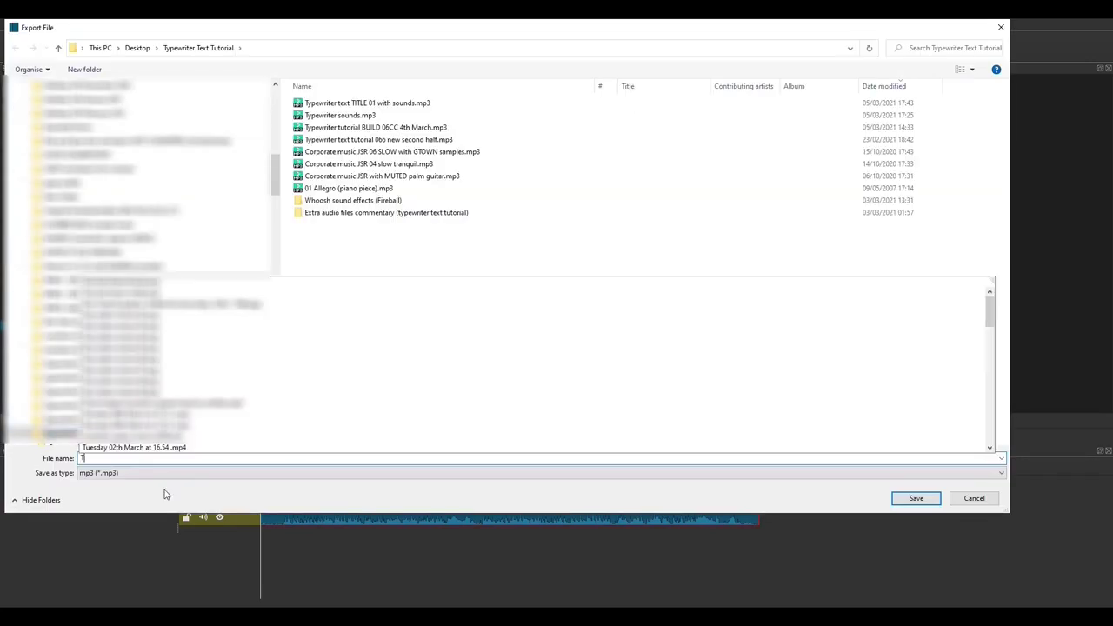
{"action": "type", "text": "ypewriter sounds mp3"}
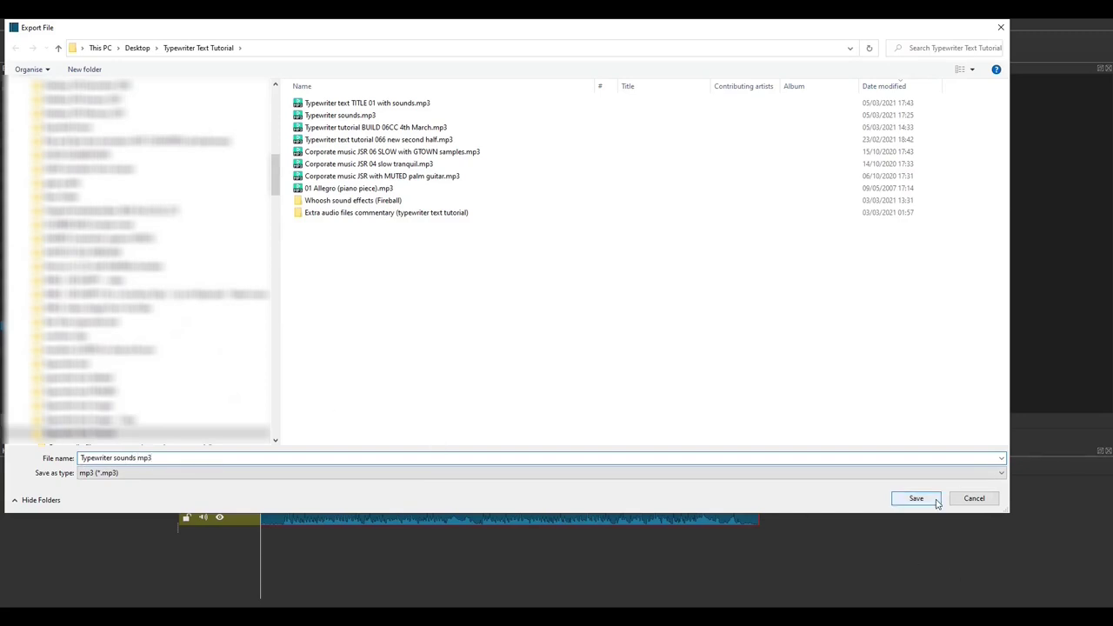
{"action": "left_click", "coordinate": [917, 498]}
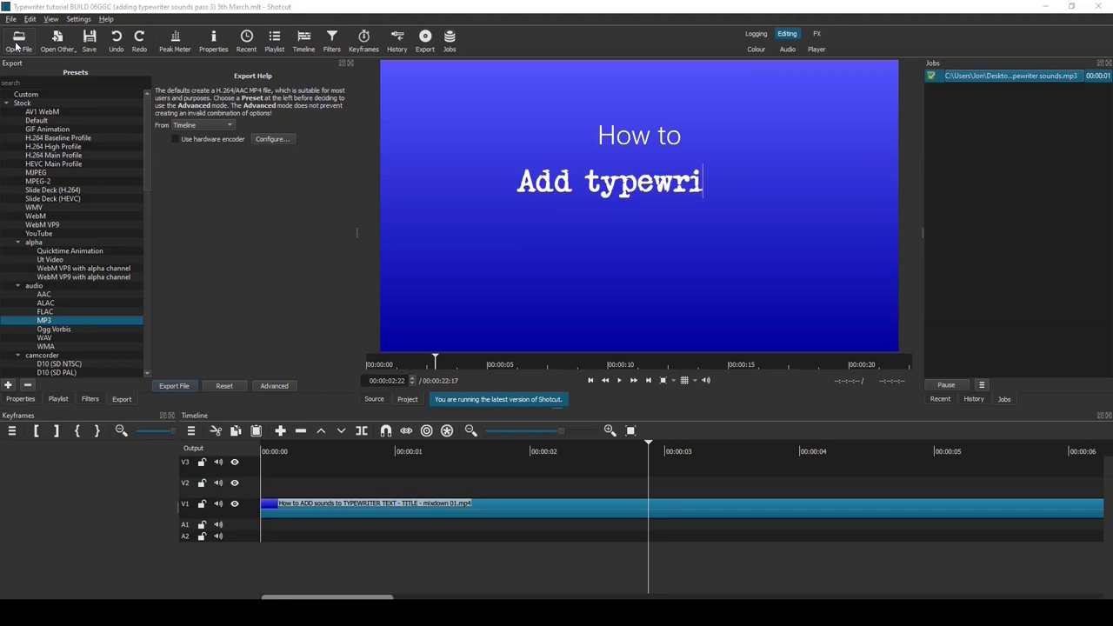
Open Typewriter sounds.mp3 and drop it onto audio track A1 under the title.
{"action": "left_click", "coordinate": [16, 45]}
{"action": "left_click", "coordinate": [357, 111]}
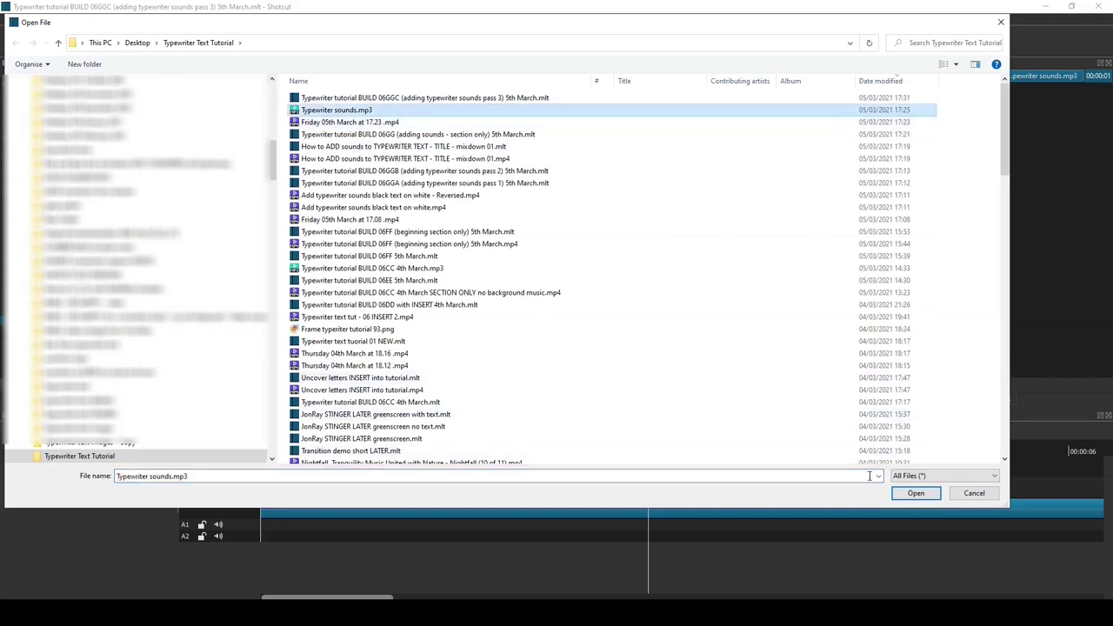
{"action": "left_click", "coordinate": [896, 494]}
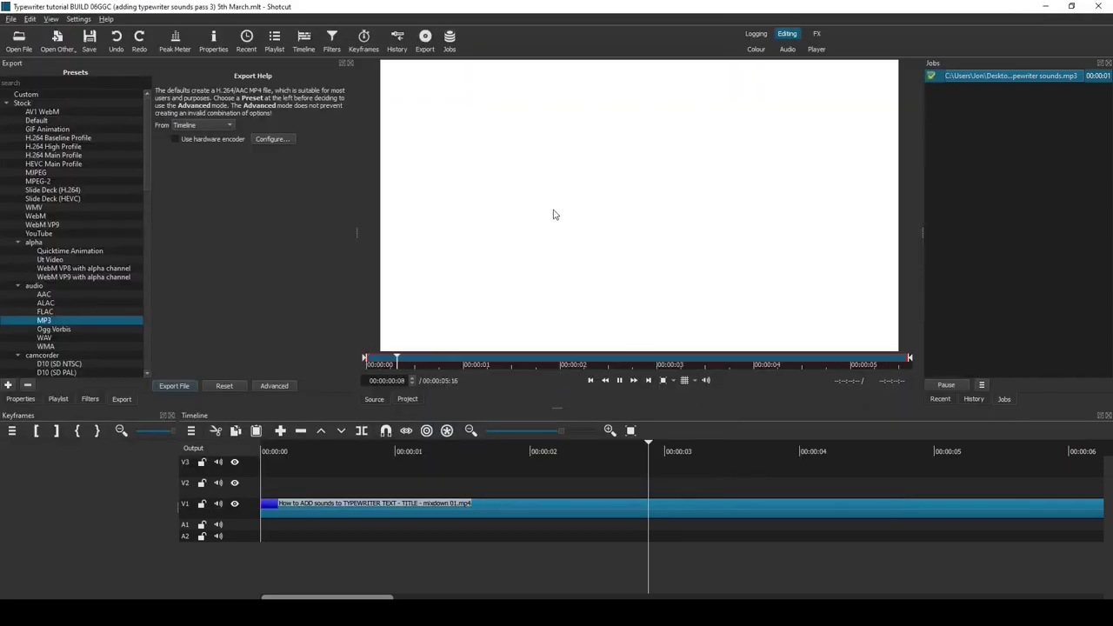
{"action": "left_click_drag", "start_coordinate": [531, 417], "coordinate": [417, 526]}
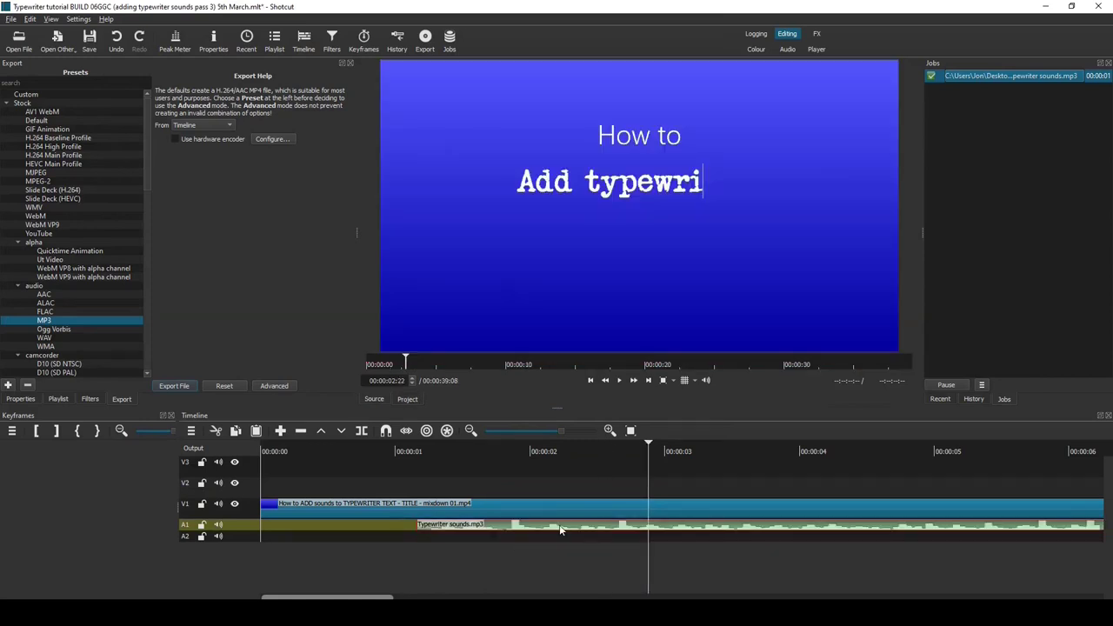
Slide the sound clip about 15 frames in so tapping matches the typing, and enlarge the tracks.
{"action": "left_click_drag", "start_coordinate": [558, 525], "coordinate": [426, 526]}
{"action": "left_click", "coordinate": [277, 453]}
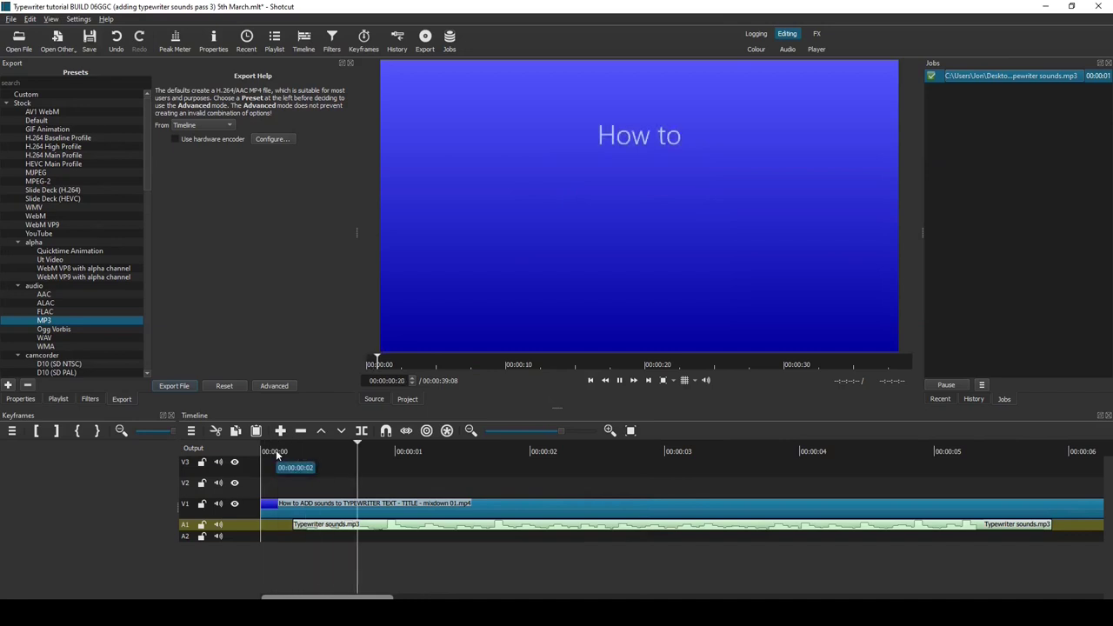
{"action": "key", "text": "space"}
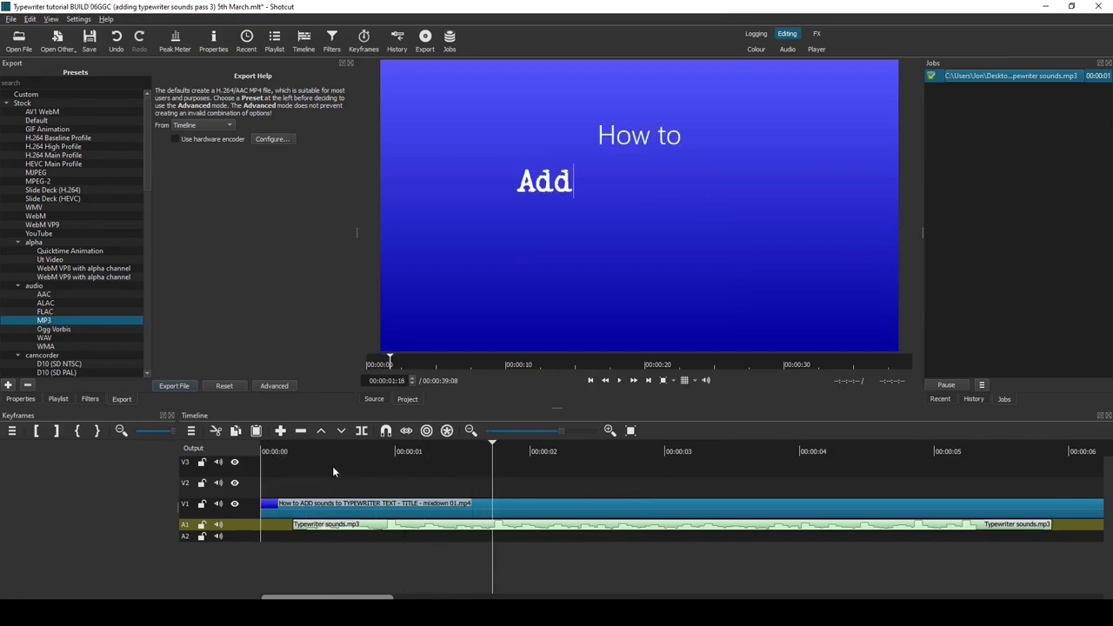
{"action": "left_click_drag", "start_coordinate": [355, 523], "coordinate": [408, 526]}
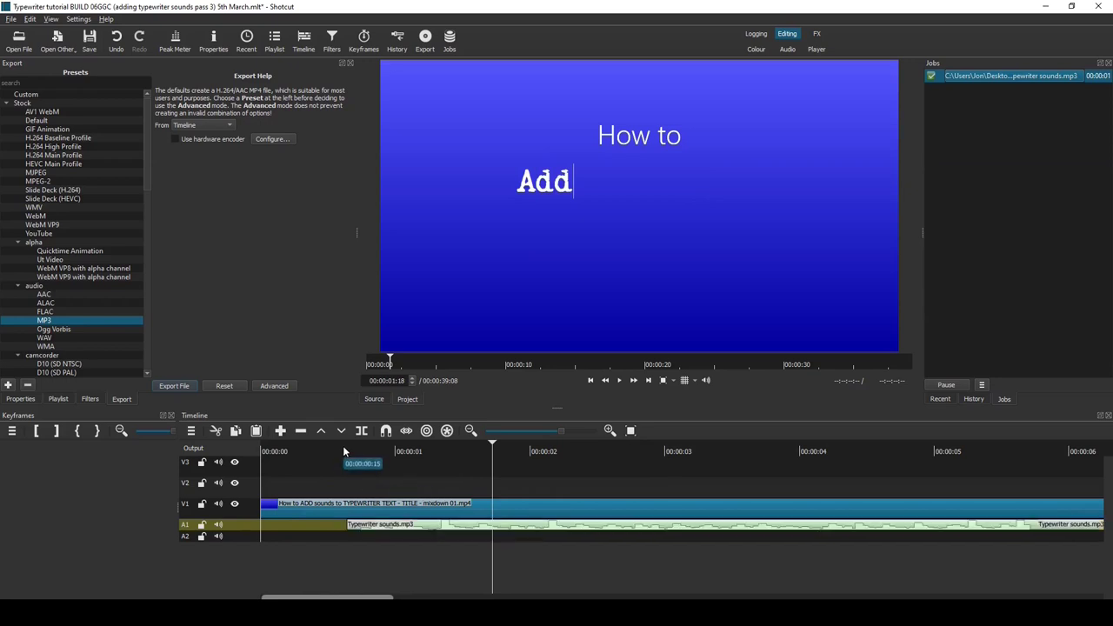
{"action": "left_click", "coordinate": [342, 451]}
{"action": "key", "text": "space"}
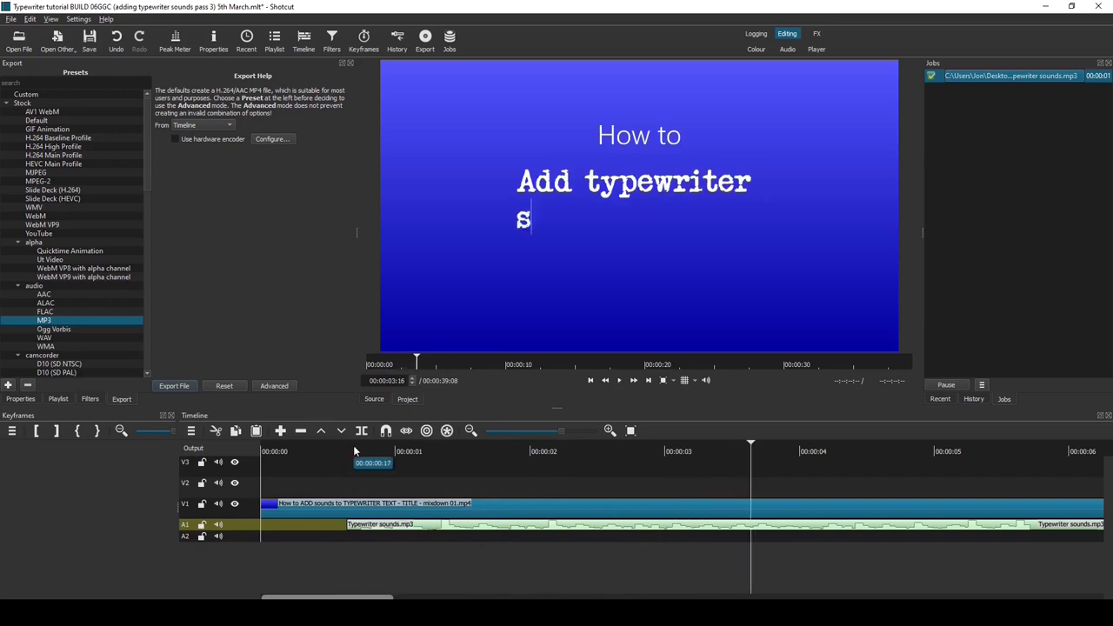
{"action": "left_click", "coordinate": [354, 451]}
{"action": "key", "text": "ctrl+equal"}
{"action": "key", "text": "ctrl+equal"}
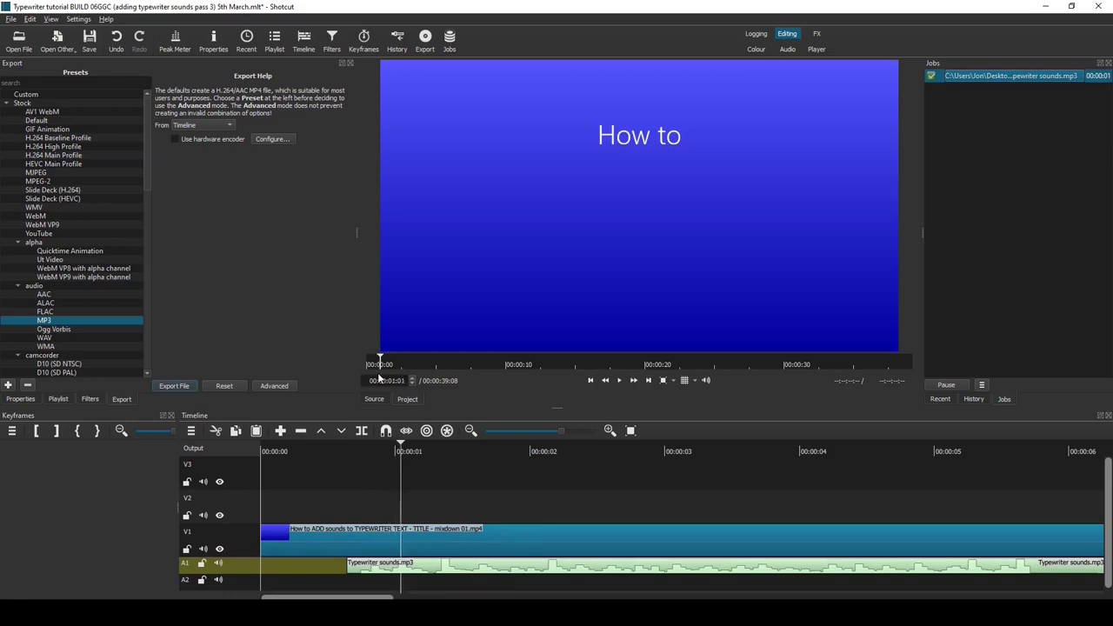
Split the A1 sound clip frame by frame at each new title letter, through 'typewriter' to 'sou'.
{"action": "left_click", "coordinate": [389, 565]}
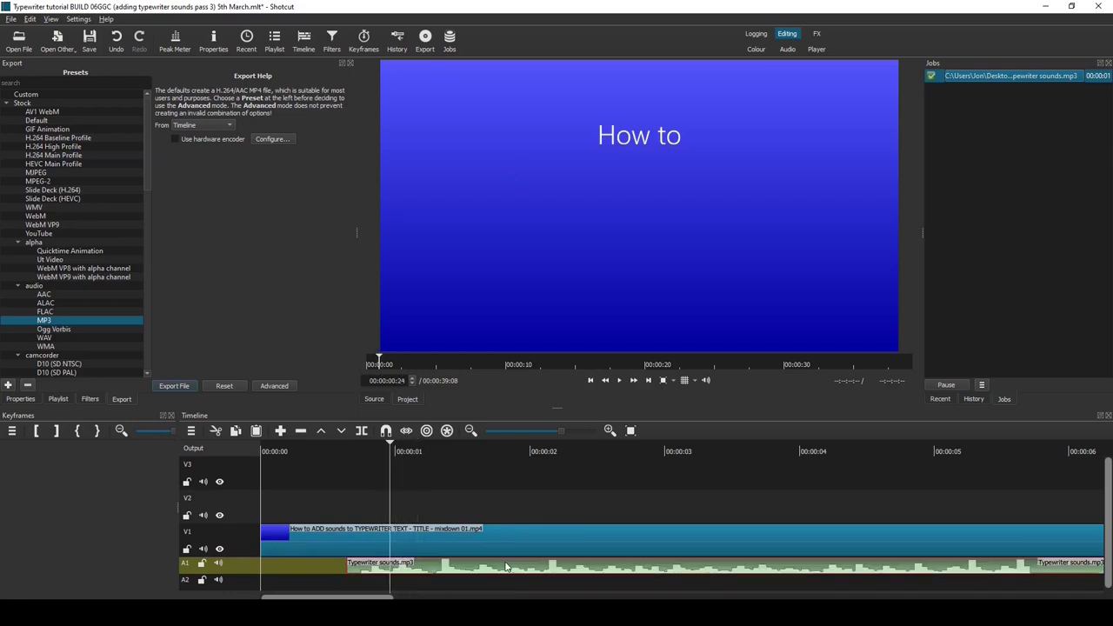
{"action": "key", "text": "s"}
{"action": "key", "text": "Right"}
{"action": "key", "text": "Right"}
{"action": "key", "text": "Right"}
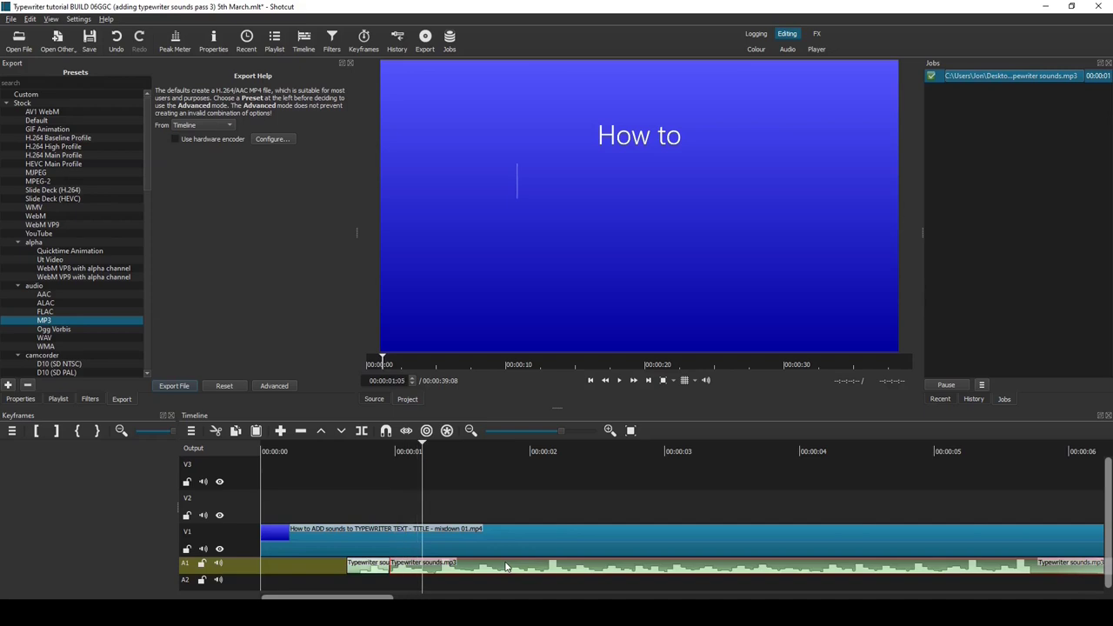
{"action": "key", "text": "Right"}
{"action": "key", "text": "Right"}
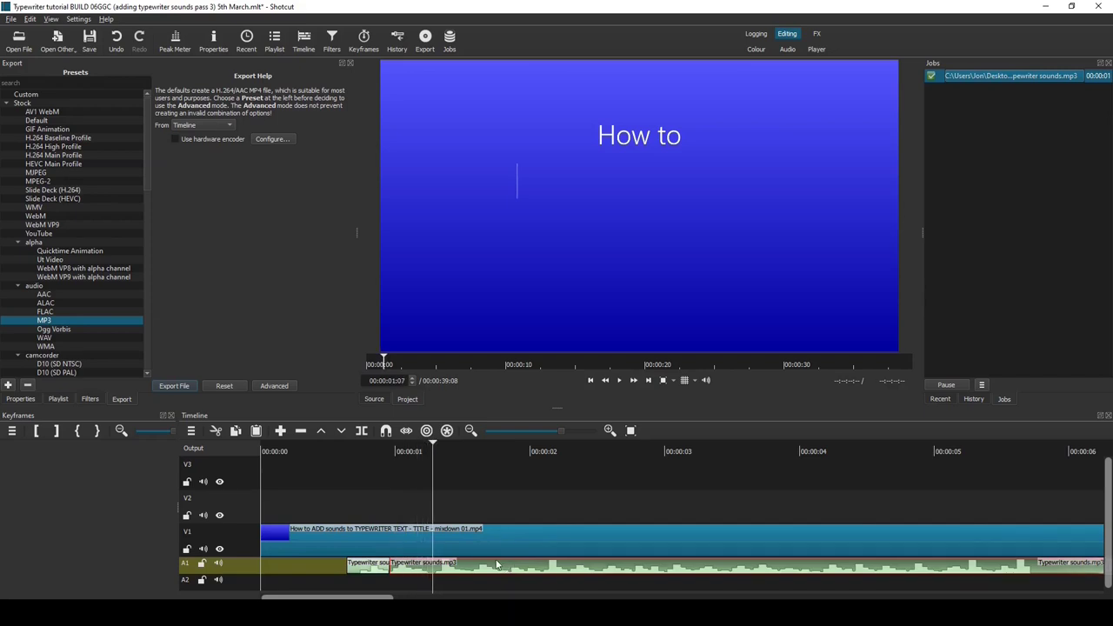
{"action": "key", "text": "s"}
{"action": "key", "text": "Right"}
{"action": "key", "text": "Right"}
{"action": "key", "text": "Right"}
{"action": "key", "text": "Right"}
{"action": "key", "text": "Right"}
{"action": "key", "text": "Right"}
{"action": "key", "text": "Right"}
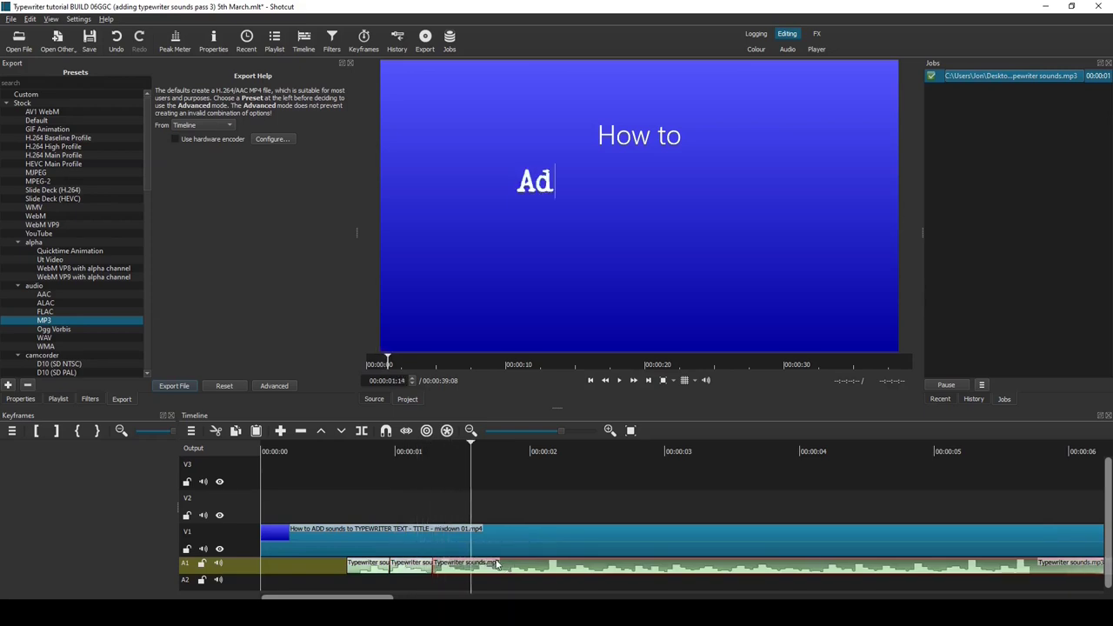
{"action": "key", "text": "s"}
{"action": "key", "text": "Right"}
{"action": "key", "text": "Right"}
{"action": "key", "text": "Right"}
{"action": "key", "text": "Right"}
{"action": "key", "text": "Right"}
{"action": "key", "text": "Right"}
{"action": "key", "text": "Right"}
{"action": "key", "text": "s"}
{"action": "key", "text": "Right"}
{"action": "key", "text": "Right"}
{"action": "key", "text": "Right"}
{"action": "key", "text": "Right"}
{"action": "key", "text": "Right"}
{"action": "key", "text": "Right"}
{"action": "key", "text": "s"}
{"action": "key", "text": "Right"}
{"action": "key", "text": "Right"}
{"action": "key", "text": "Right"}
{"action": "key", "text": "Right"}
{"action": "key", "text": "Right"}
{"action": "key", "text": "s"}
{"action": "key", "text": "Right"}
{"action": "key", "text": "Right"}
{"action": "key", "text": "Right"}
{"action": "key", "text": "Right"}
{"action": "key", "text": "Right"}
{"action": "key", "text": "Right"}
{"action": "key", "text": "s"}
{"action": "key", "text": "Right"}
{"action": "key", "text": "Right"}
{"action": "key", "text": "Right"}
{"action": "key", "text": "Right"}
{"action": "key", "text": "Right"}
{"action": "key", "text": "Right"}
{"action": "key", "text": "Right"}
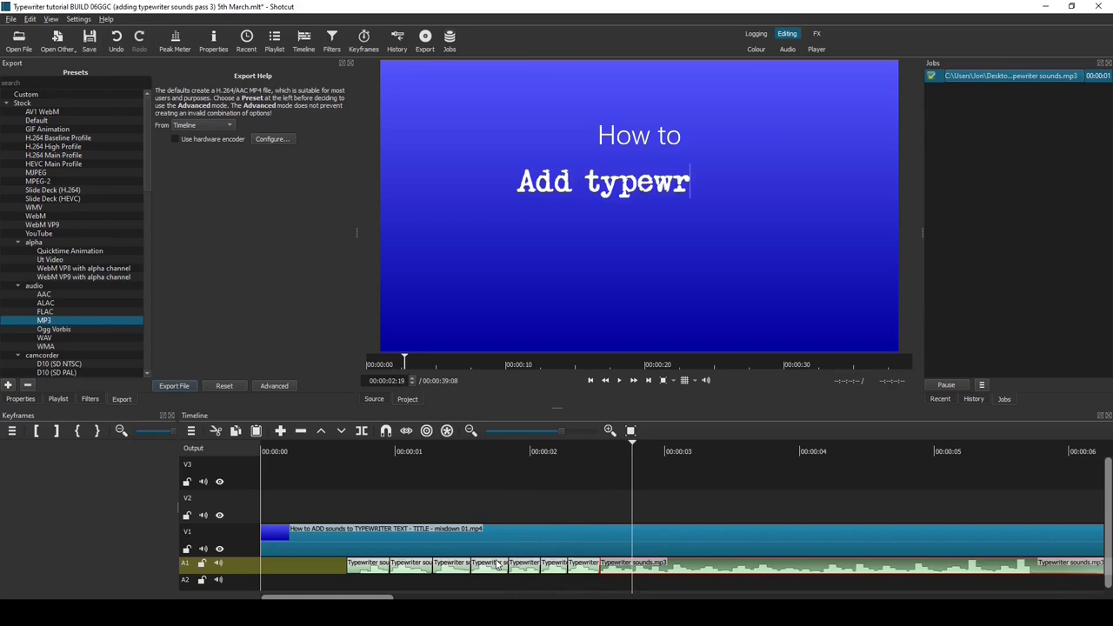
{"action": "key", "text": "s"}
{"action": "key", "text": "Right"}
{"action": "key", "text": "Right"}
{"action": "key", "text": "Right"}
{"action": "key", "text": "Right"}
{"action": "key", "text": "Right"}
{"action": "key", "text": "Right"}
{"action": "key", "text": "s"}
{"action": "key", "text": "Right"}
{"action": "key", "text": "Right"}
{"action": "key", "text": "Right"}
{"action": "key", "text": "Right"}
{"action": "key", "text": "Right"}
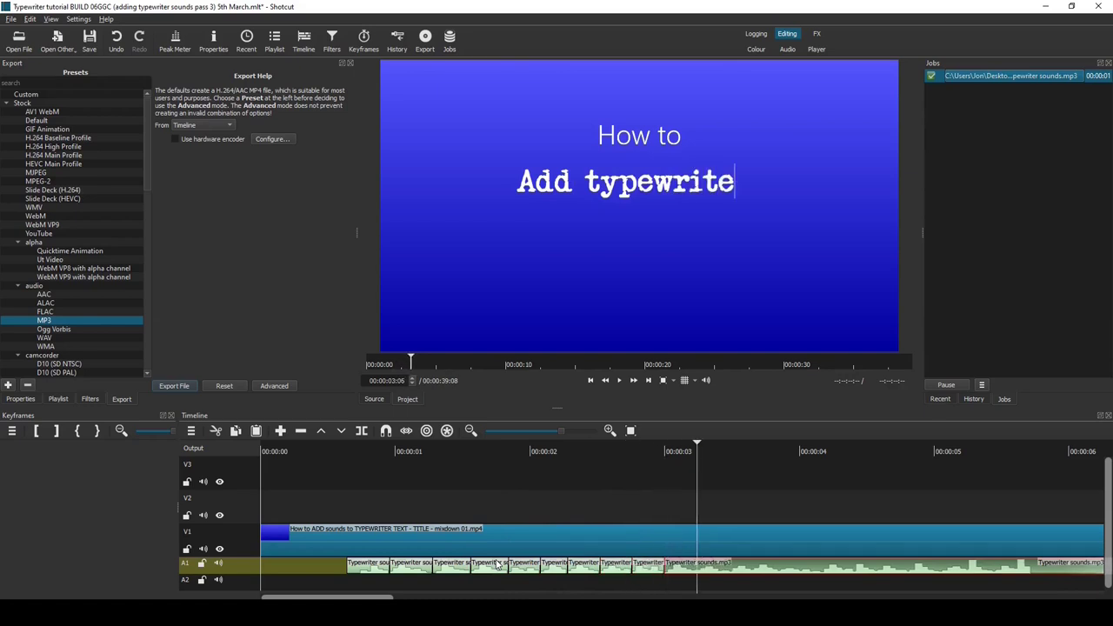
{"action": "key", "text": "s"}
{"action": "key", "text": "Right"}
{"action": "key", "text": "Right"}
{"action": "key", "text": "Right"}
{"action": "key", "text": "Right"}
{"action": "key", "text": "Right"}
{"action": "key", "text": "Right"}
{"action": "key", "text": "Right"}
{"action": "key", "text": "s"}
{"action": "key", "text": "Right"}
{"action": "key", "text": "Right"}
{"action": "key", "text": "Right"}
{"action": "key", "text": "Right"}
{"action": "key", "text": "s"}
{"action": "key", "text": "Right"}
{"action": "key", "text": "Right"}
{"action": "key", "text": "Right"}
{"action": "key", "text": "Right"}
{"action": "key", "text": "Right"}
{"action": "key", "text": "s"}
{"action": "key", "text": "Right"}
{"action": "key", "text": "Right"}
{"action": "key", "text": "Right"}
{"action": "key", "text": "Right"}
{"action": "key", "text": "Right"}
{"action": "key", "text": "Right"}
{"action": "key", "text": "Right"}
{"action": "key", "text": "Right"}
{"action": "key", "text": "s"}
{"action": "key", "text": "Right"}
{"action": "key", "text": "Right"}
{"action": "key", "text": "Right"}
{"action": "key", "text": "Right"}
{"action": "key", "text": "Right"}
{"action": "key", "text": "Right"}
{"action": "key", "text": "s"}
{"action": "key", "text": "Right"}
{"action": "key", "text": "Right"}
{"action": "key", "text": "Right"}
{"action": "key", "text": "Right"}
{"action": "key", "text": "Right"}
Enlarge the timeline and add a third audio track, A3.
{"action": "left_click_drag", "start_coordinate": [558, 408], "coordinate": [553, 355]}
{"action": "left_click", "coordinate": [190, 395]}
{"action": "mouse_move", "coordinate": [223, 405]}
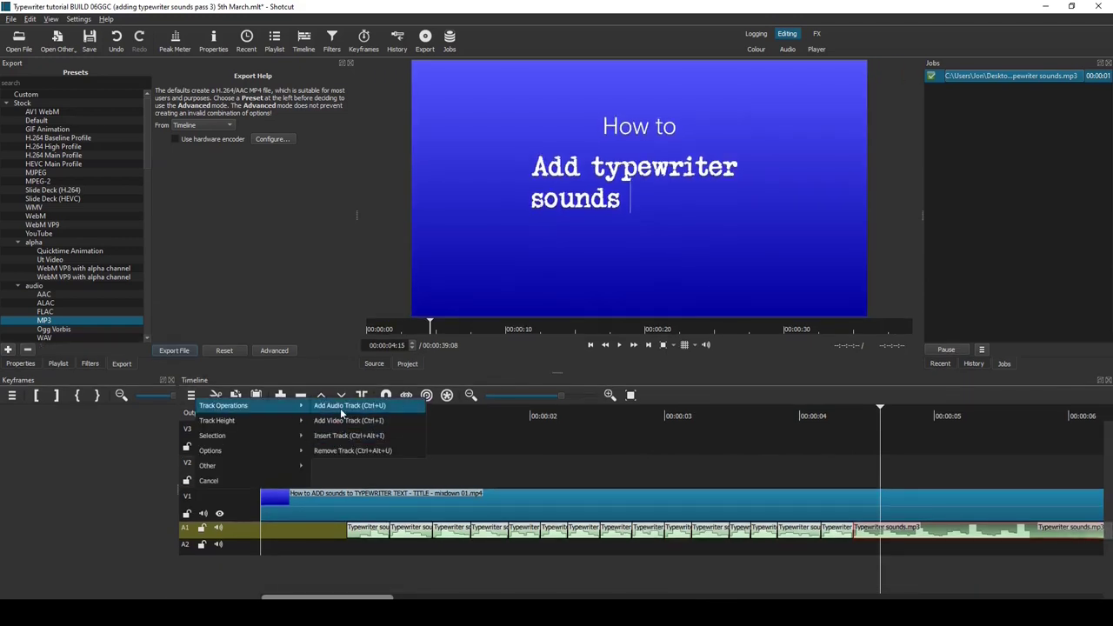
{"action": "left_click", "coordinate": [340, 406]}
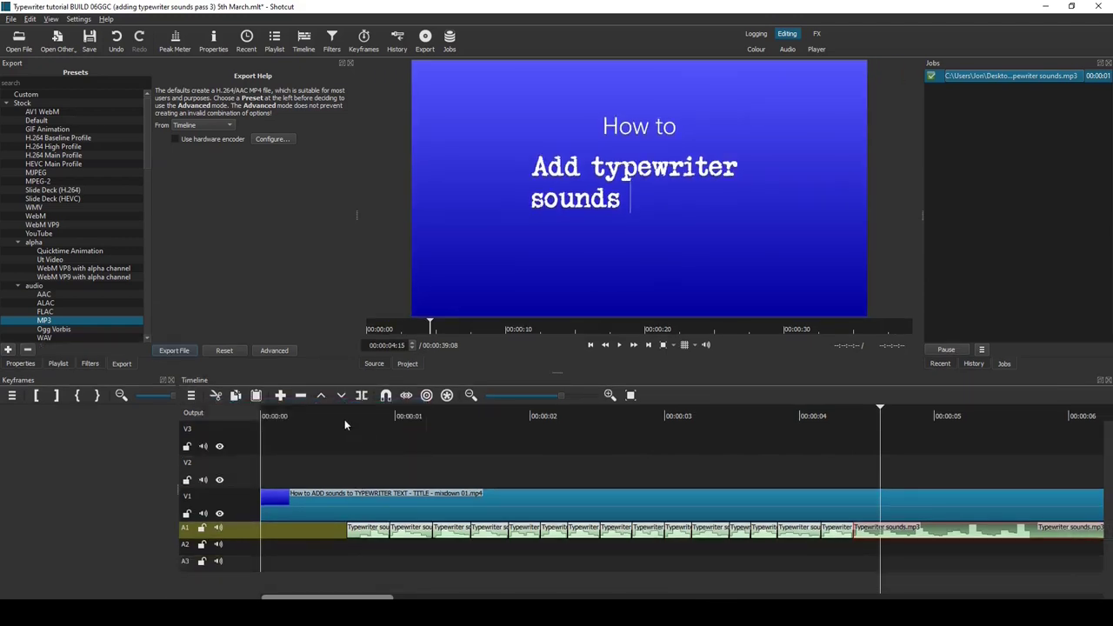
Move the playhead to the exact frame where the first letter A appears.
{"action": "left_click", "coordinate": [344, 419]}
{"action": "key", "text": "Right"}
{"action": "key", "text": "Right"}
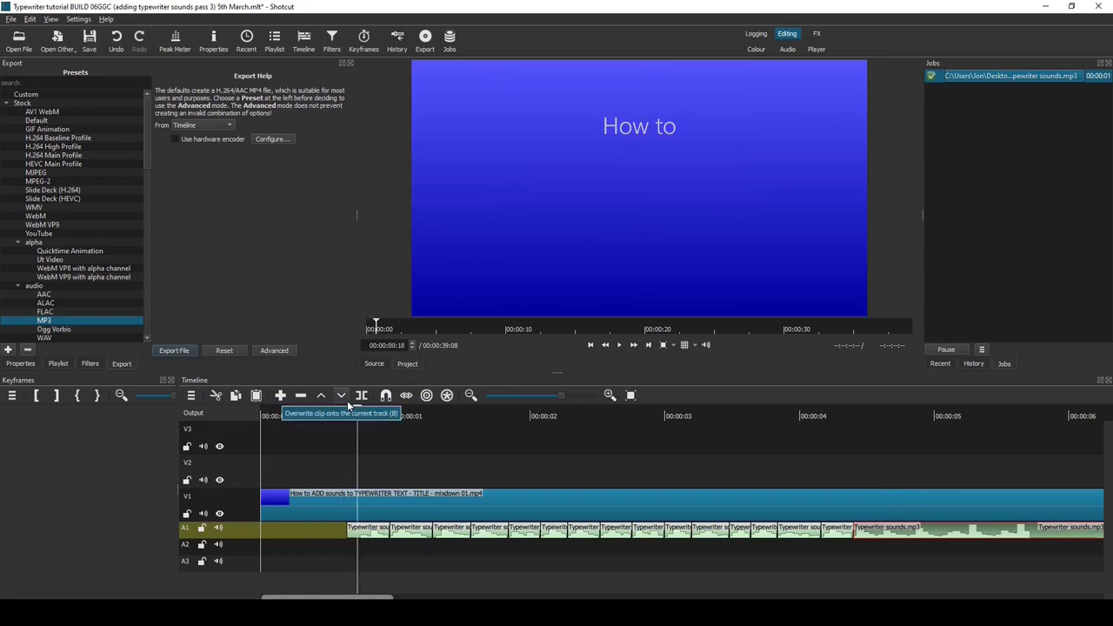
{"action": "key", "text": "Right"}
{"action": "key", "text": "Right"}
{"action": "key", "text": "Right"}
{"action": "key", "text": "Right"}
{"action": "key", "text": "Right"}
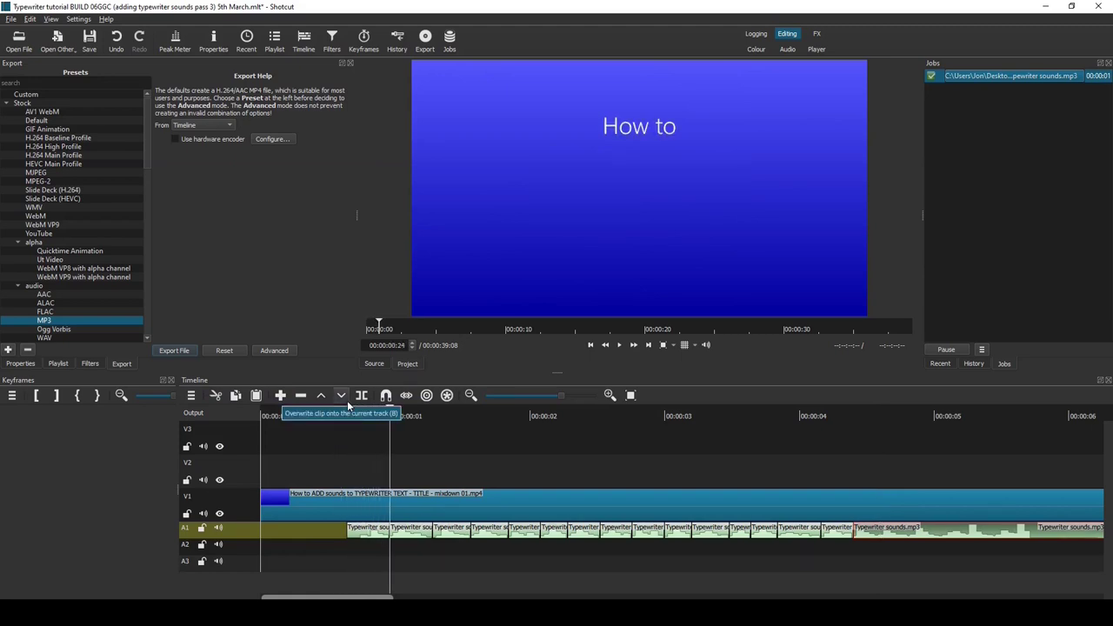
{"action": "key", "text": "Right"}
{"action": "key", "text": "Right"}
{"action": "key", "text": "Right"}
{"action": "key", "text": "Right"}
{"action": "key", "text": "Right"}
{"action": "key", "text": "Right"}
{"action": "key", "text": "Right"}
{"action": "key", "text": "Right"}
{"action": "key", "text": "Right"}
{"action": "key", "text": "Right"}
{"action": "key", "text": "Right"}
{"action": "key", "text": "Right"}
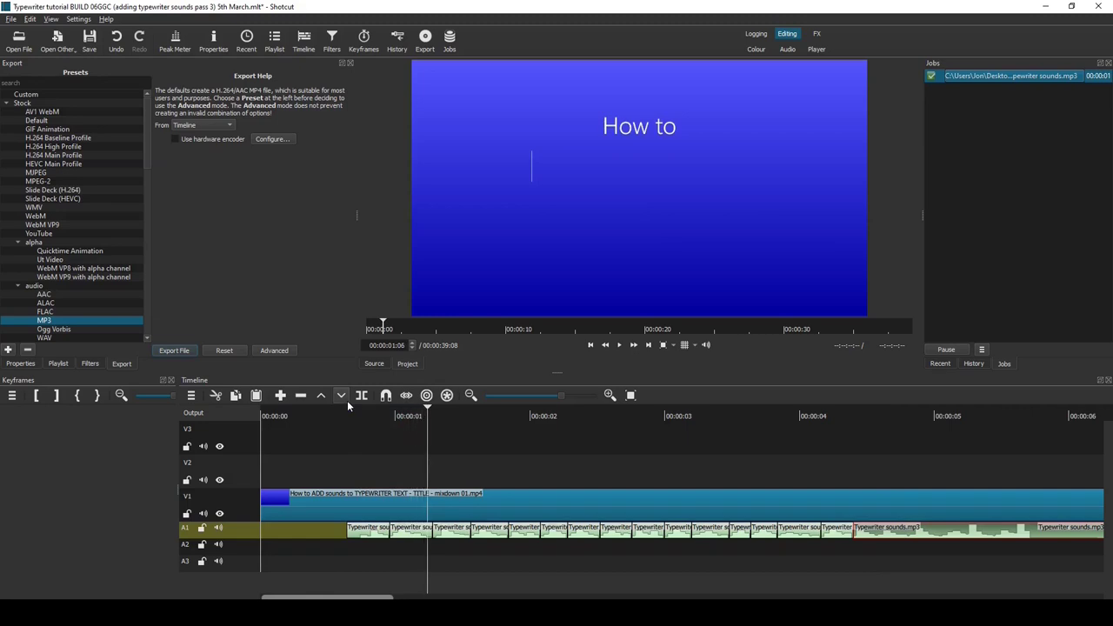
{"action": "key", "text": "Right"}
{"action": "key", "text": "Right"}
{"action": "key", "text": "Right"}
{"action": "key", "text": "Right"}
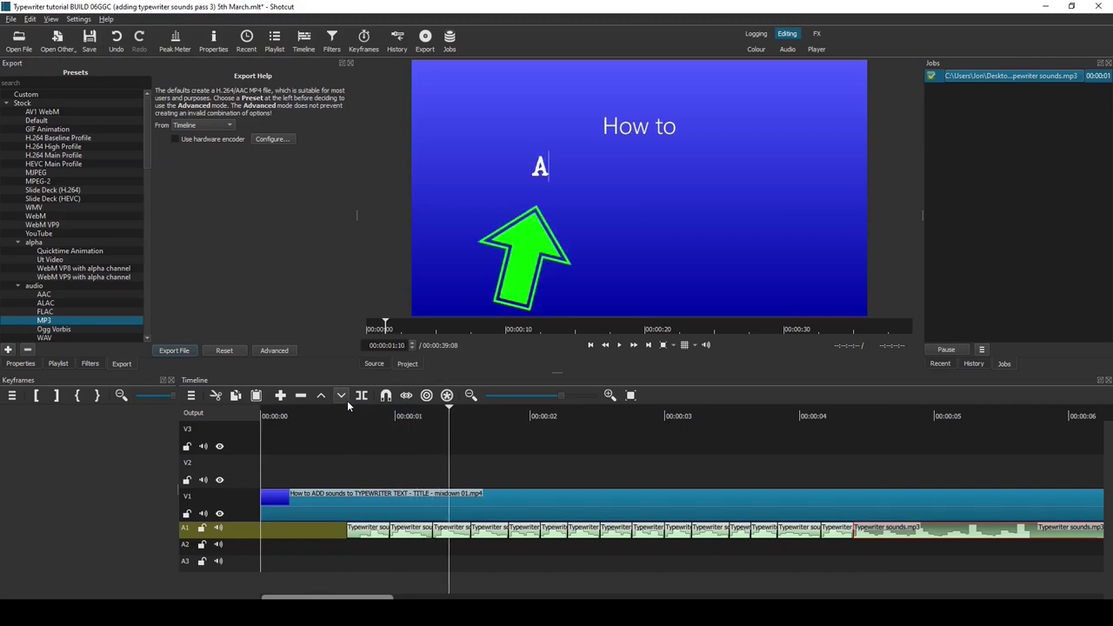
{"action": "key", "text": "Left"}
{"action": "key", "text": "Right"}
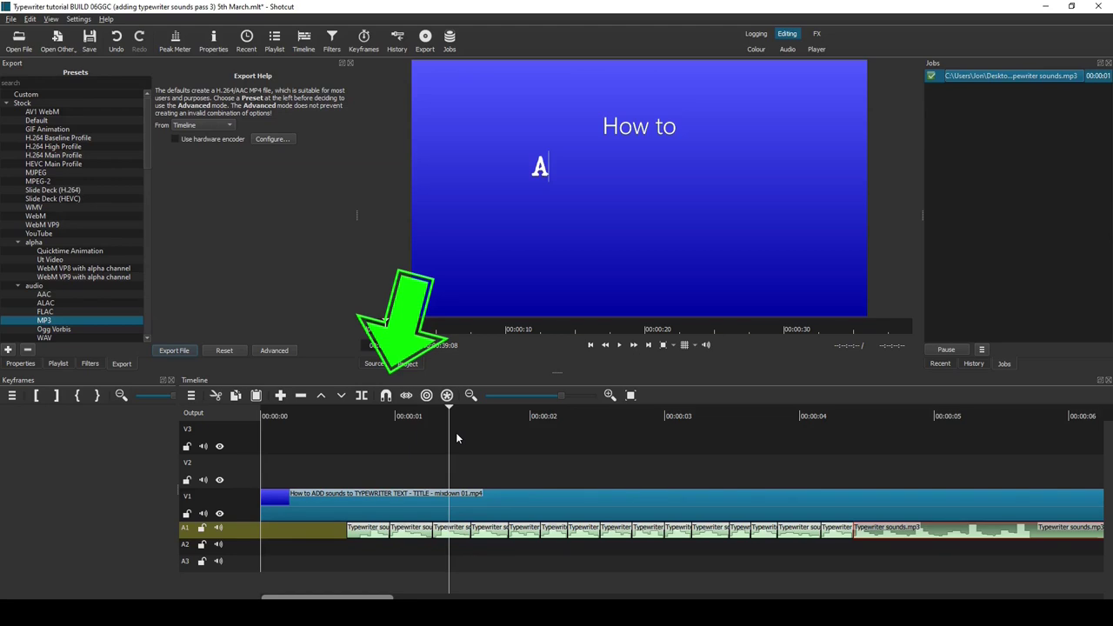
With Ripple All Tracks on, start the A1 taps at the A and move the second and third taps to A2 and A3.
{"action": "left_click", "coordinate": [425, 396]}
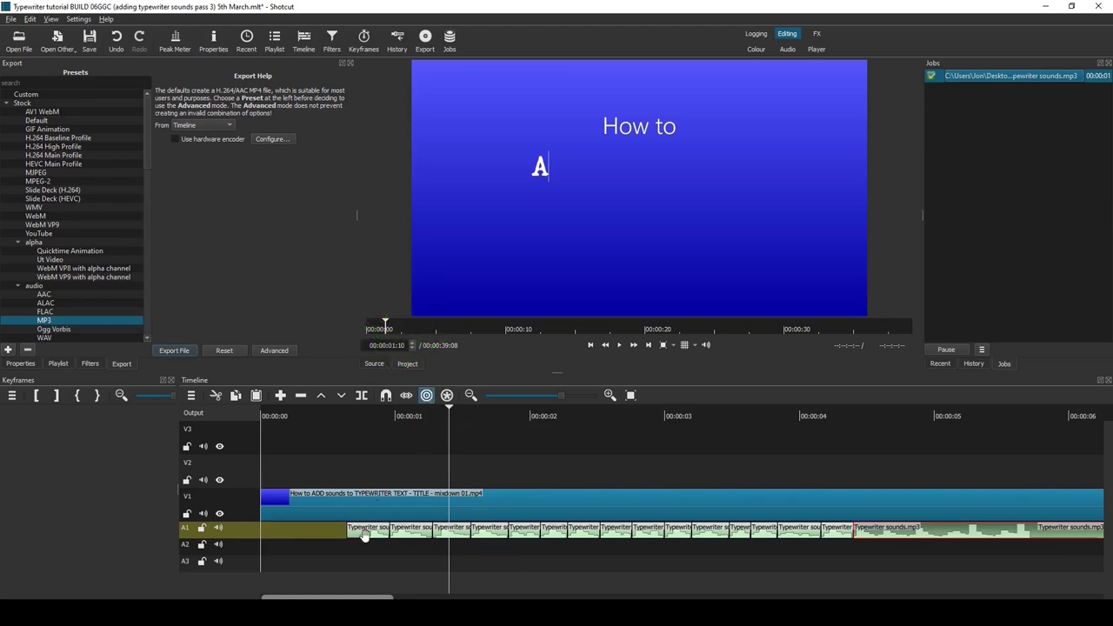
{"action": "left_click_drag", "start_coordinate": [364, 534], "coordinate": [461, 535]}
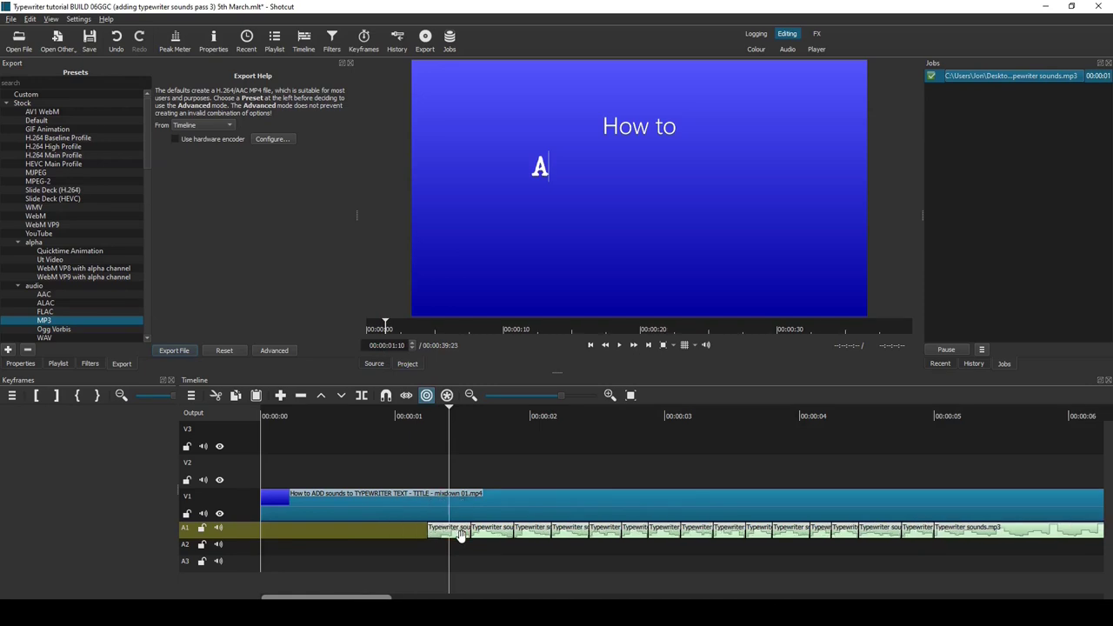
{"action": "left_click", "coordinate": [428, 415]}
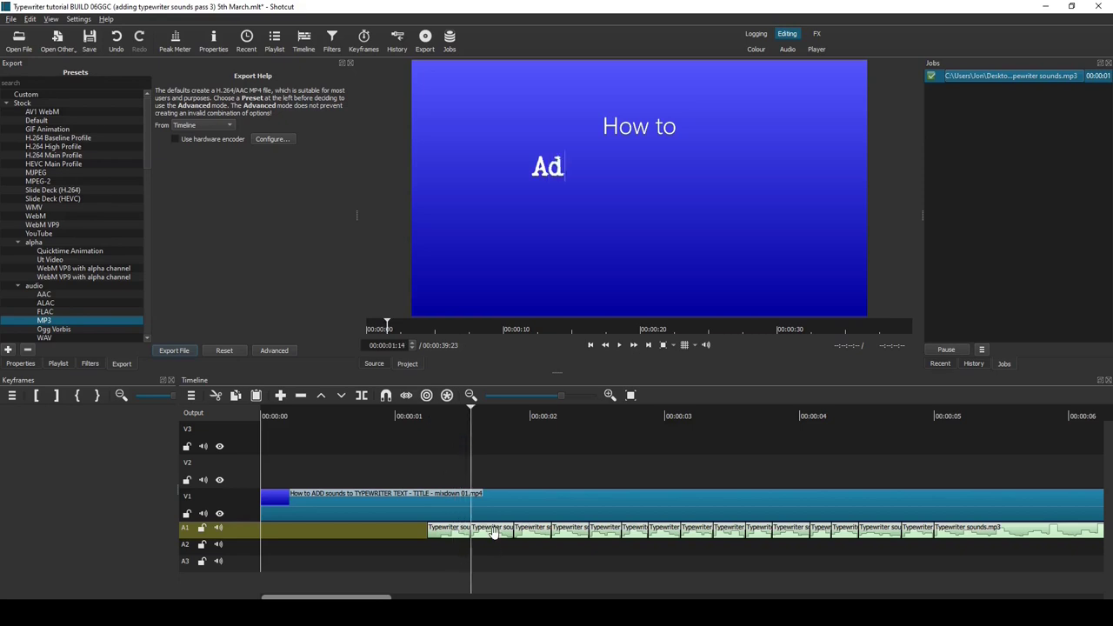
{"action": "left_click_drag", "start_coordinate": [493, 534], "coordinate": [489, 568]}
{"action": "key", "text": "Right"}
{"action": "key", "text": "Right"}
{"action": "key", "text": "Right"}
{"action": "key", "text": "Right"}
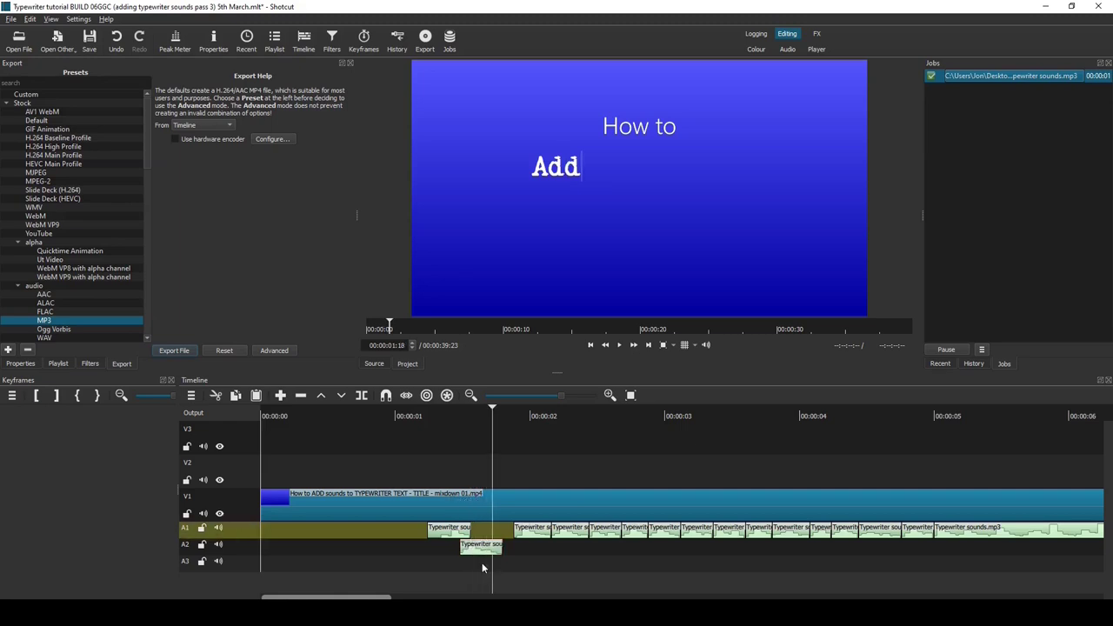
{"action": "left_click_drag", "start_coordinate": [532, 528], "coordinate": [528, 567]}
Slide later A1 taps to their letters, moving alternate ones down onto A3 and A2.
{"action": "key", "text": "Right"}
{"action": "key", "text": "Right"}
{"action": "key", "text": "Right"}
{"action": "key", "text": "Right"}
{"action": "key", "text": "Right"}
{"action": "key", "text": "Right"}
{"action": "key", "text": "Right"}
{"action": "key", "text": "Right"}
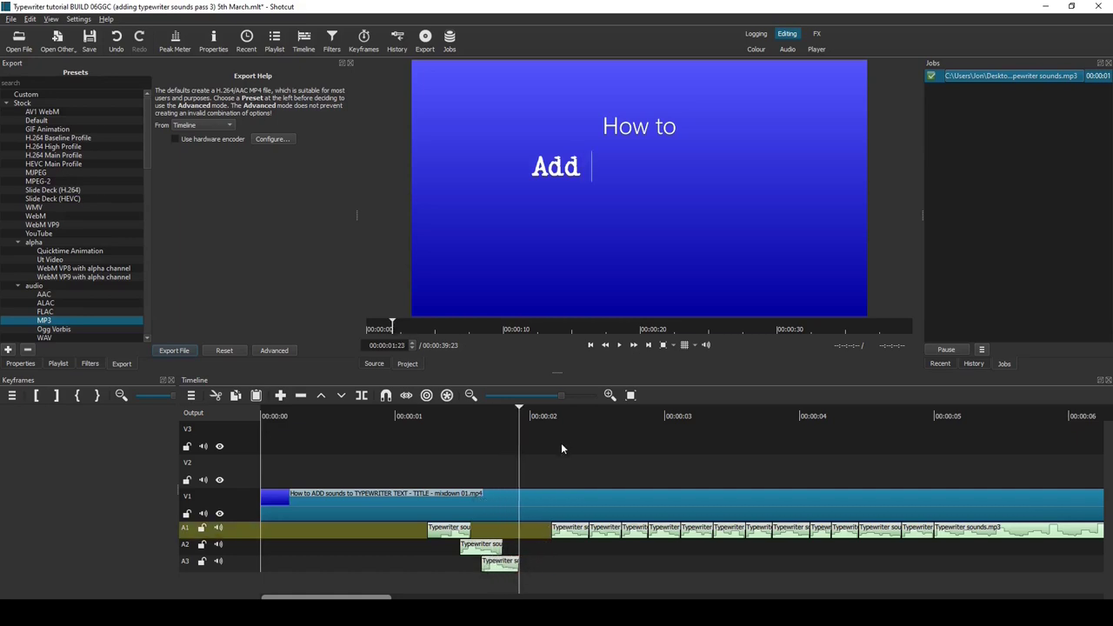
{"action": "mouse_move", "coordinate": [571, 532]}
{"action": "left_mouse_down"}
{"action": "mouse_move", "coordinate": [545, 532]}
{"action": "mouse_move", "coordinate": [556, 544]}
{"action": "left_mouse_up"}
{"action": "key", "text": "Right"}
{"action": "key", "text": "Right"}
{"action": "key", "text": "Right"}
{"action": "key", "text": "Right"}
{"action": "key", "text": "Right"}
{"action": "key", "text": "Right"}
{"action": "left_click_drag", "start_coordinate": [630, 532], "coordinate": [571, 563]}
{"action": "left_click", "coordinate": [426, 395]}
{"action": "left_click_drag", "start_coordinate": [663, 530], "coordinate": [610, 552]}
{"action": "key", "text": "Right"}
{"action": "key", "text": "Right"}
{"action": "key", "text": "Right"}
{"action": "key", "text": "Right"}
{"action": "key", "text": "Right"}
{"action": "key", "text": "Right"}
{"action": "key", "text": "Right"}
{"action": "key", "text": "Right"}
{"action": "key", "text": "Right"}
{"action": "key", "text": "Right"}
{"action": "key", "text": "Right"}
{"action": "key", "text": "Right"}
{"action": "left_click_drag", "start_coordinate": [667, 528], "coordinate": [666, 560]}
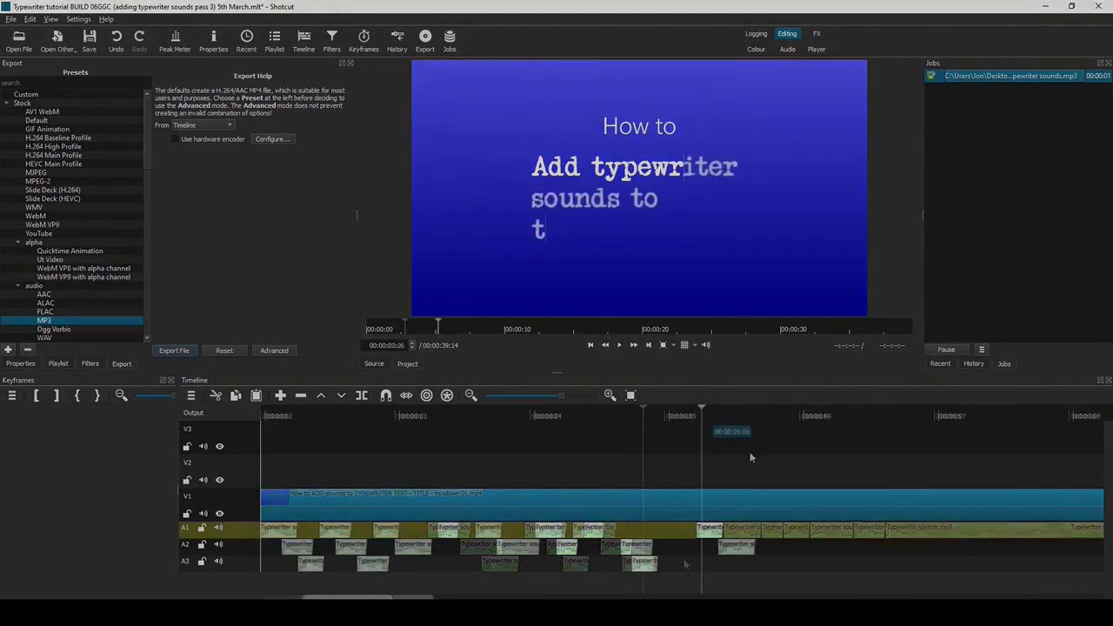
Copy and paste A1 and A2 tap clips onto the next letters as 'typ' appears.
{"action": "key", "text": "Right"}
{"action": "key", "text": "Right"}
{"action": "key", "text": "Right"}
{"action": "key", "text": "Right"}
{"action": "key", "text": "Right"}
{"action": "key", "text": "Right"}
{"action": "key", "text": "Right"}
{"action": "key", "text": "Right"}
{"action": "key", "text": "Right"}
{"action": "key", "text": "Right"}
{"action": "key", "text": "Right"}
{"action": "key", "text": "Right"}
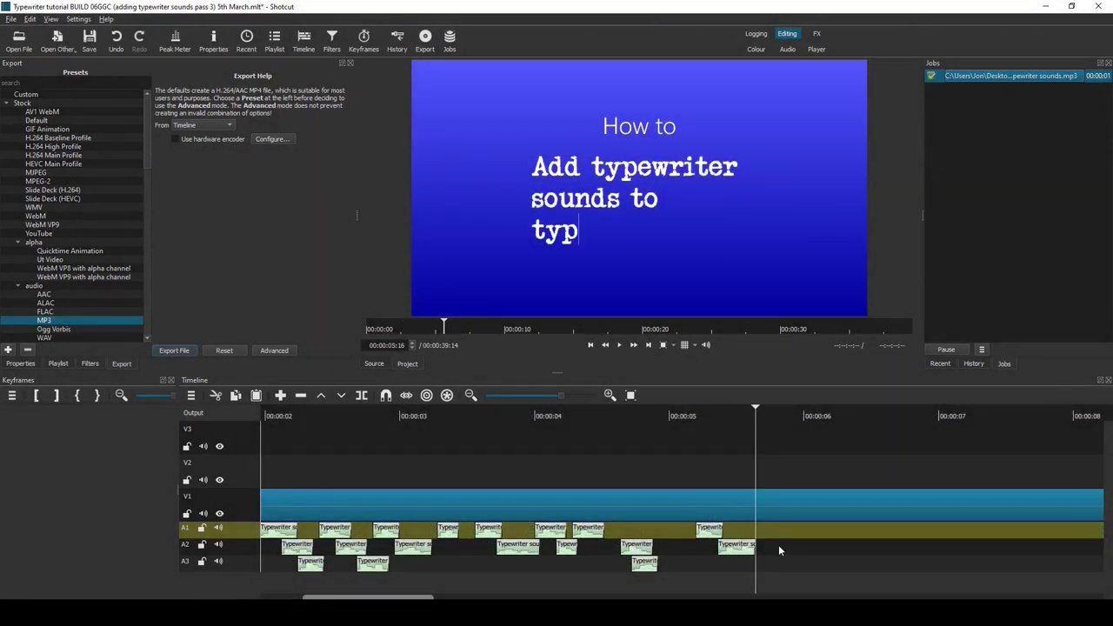
{"action": "left_click", "coordinate": [487, 531]}
{"action": "key", "text": "ctrl+v"}
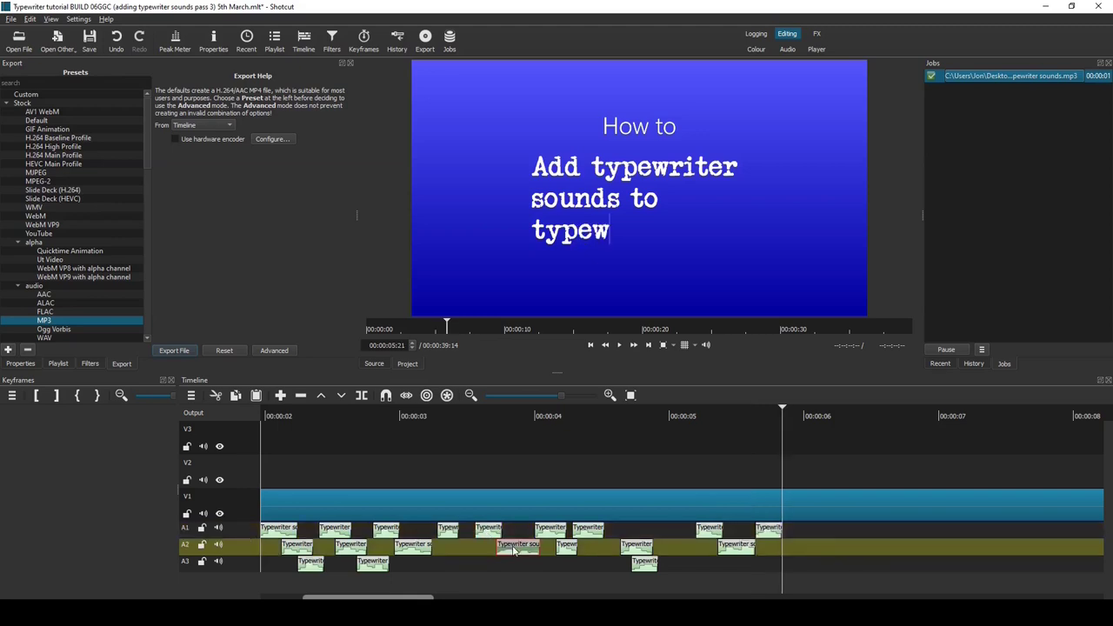
{"action": "left_click", "coordinate": [514, 547]}
{"action": "key", "text": "ctrl+c"}
{"action": "key", "text": "ctrl+v"}
{"action": "key", "text": "ctrl+c"}
{"action": "key", "text": "ctrl+v"}
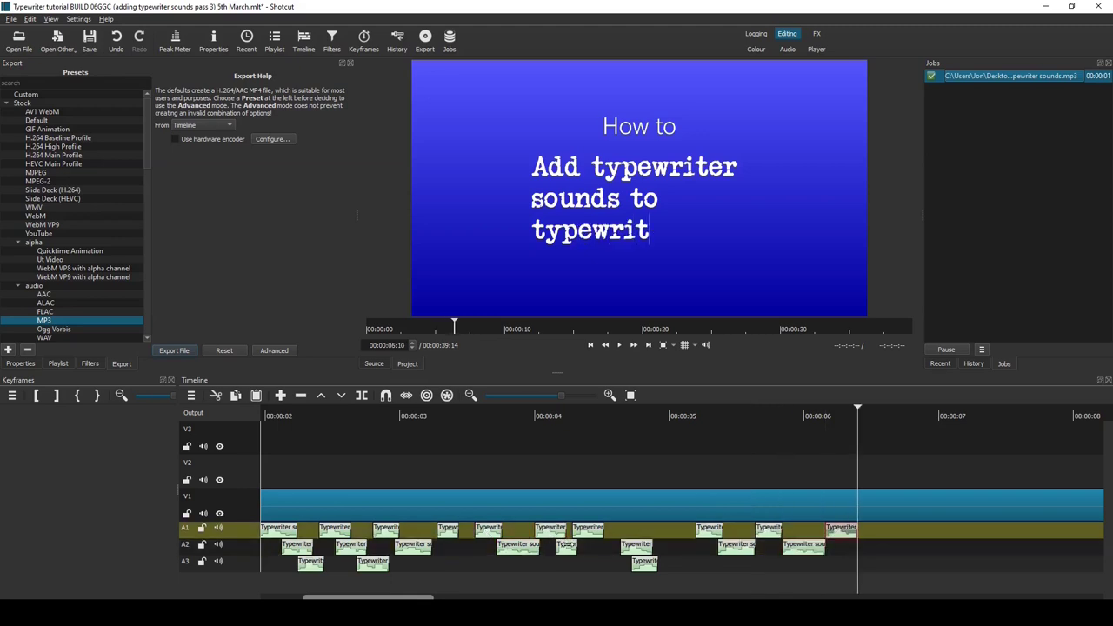
{"action": "left_click", "coordinate": [565, 548]}
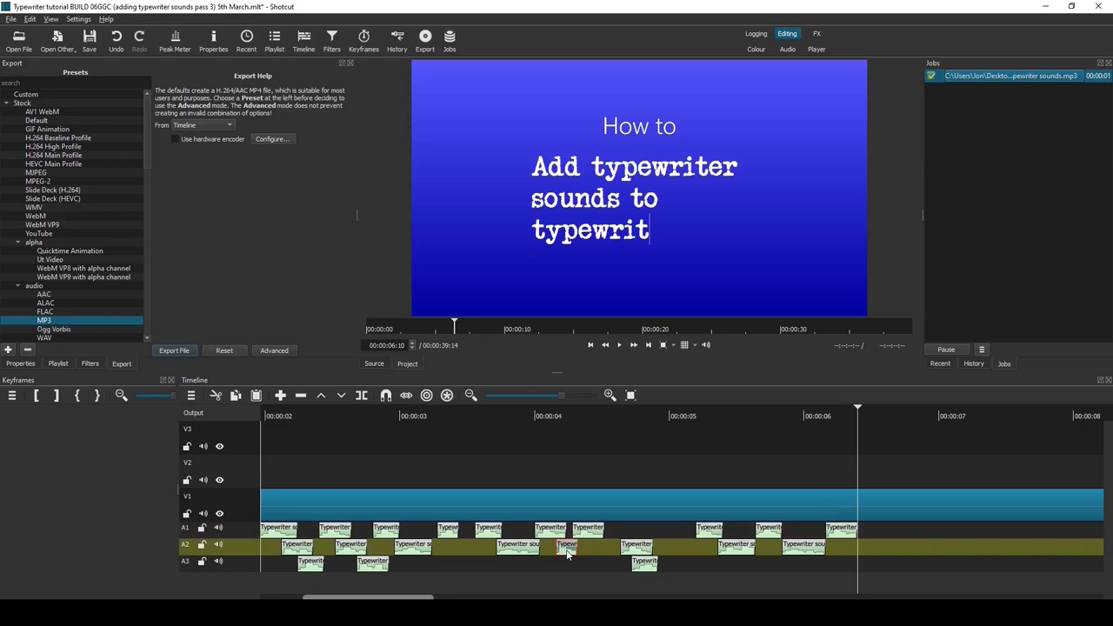
{"action": "key", "text": "ctrl+c"}
{"action": "key", "text": "ctrl+v"}
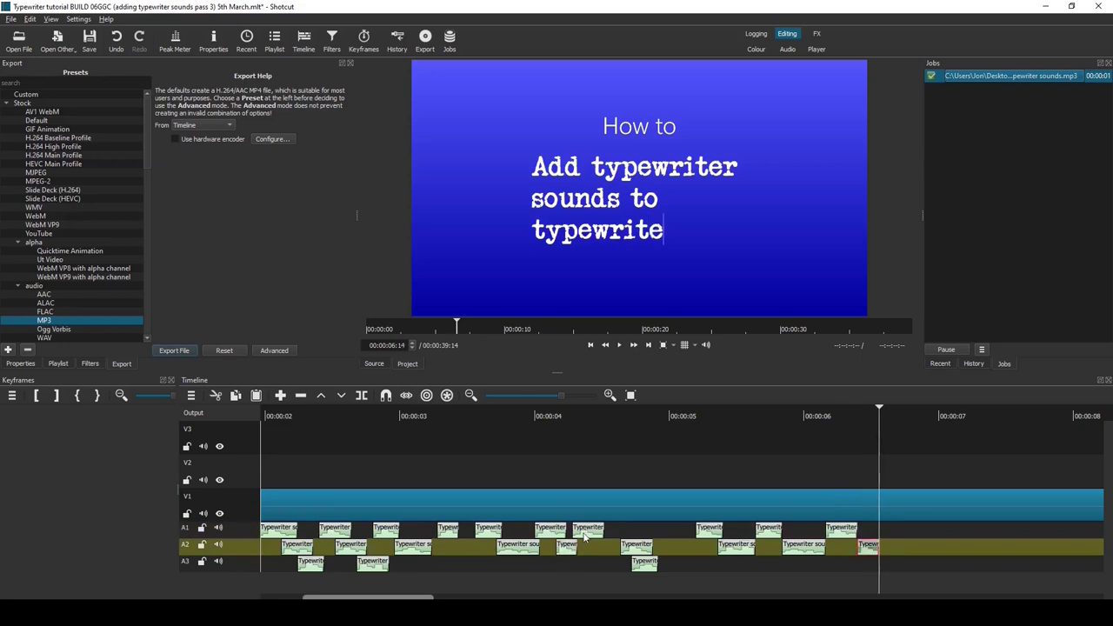
Copy and overwrite-paste A1, A2 and A3 taps at the remaining letters through about 7 seconds.
{"action": "left_click", "coordinate": [584, 534]}
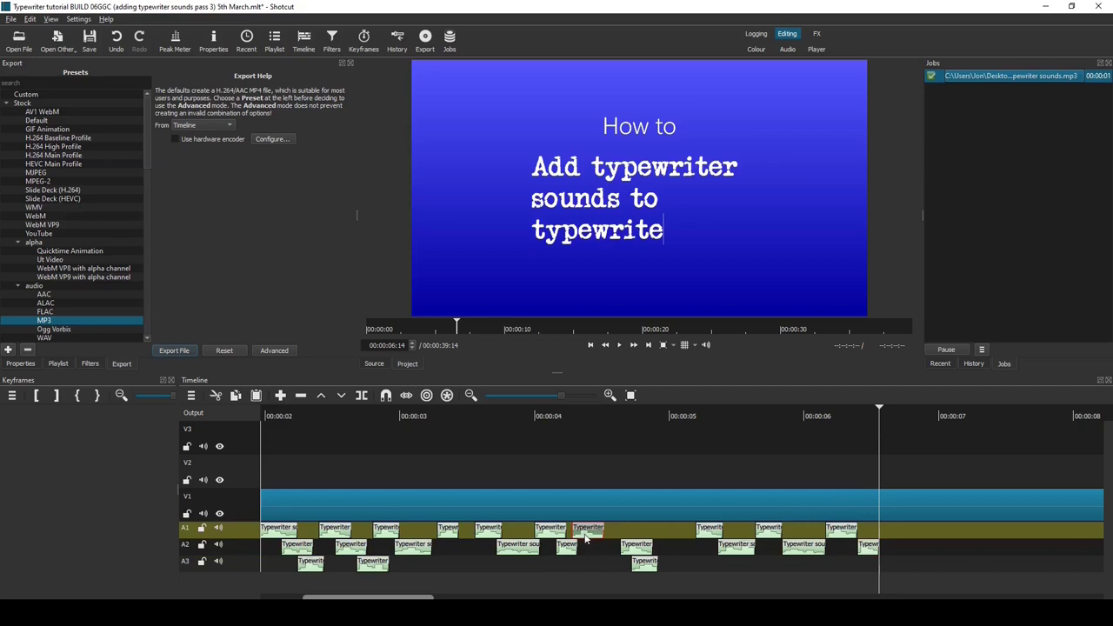
{"action": "key", "text": "ctrl+c"}
{"action": "key", "text": "ctrl+v"}
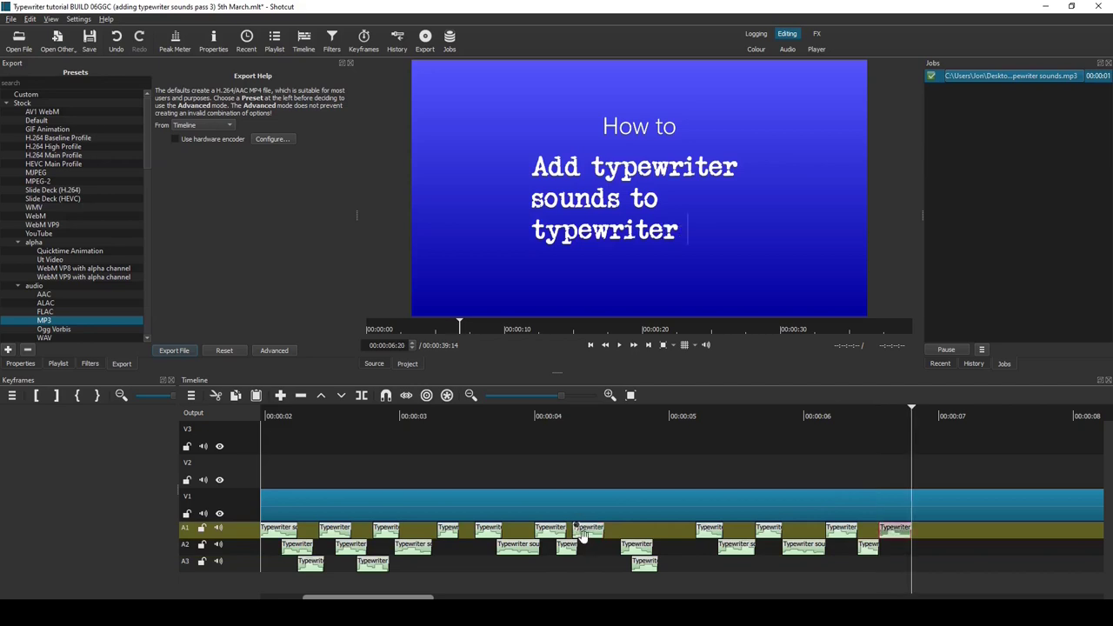
{"action": "left_click", "coordinate": [589, 534]}
{"action": "key", "text": "ctrl+c"}
{"action": "key", "text": "b"}
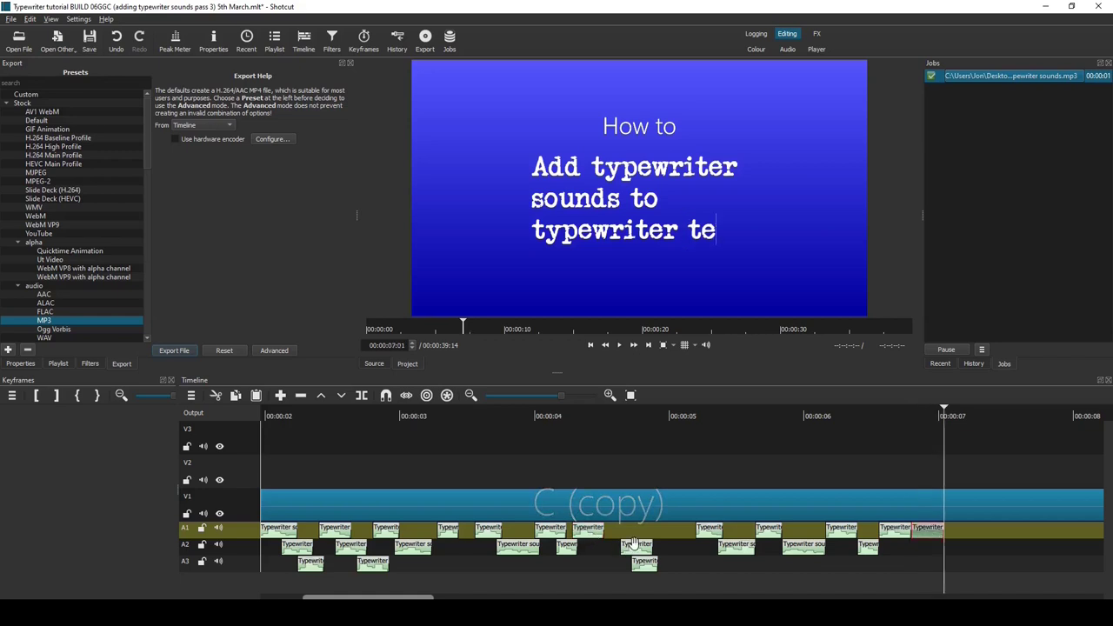
{"action": "left_click", "coordinate": [636, 546]}
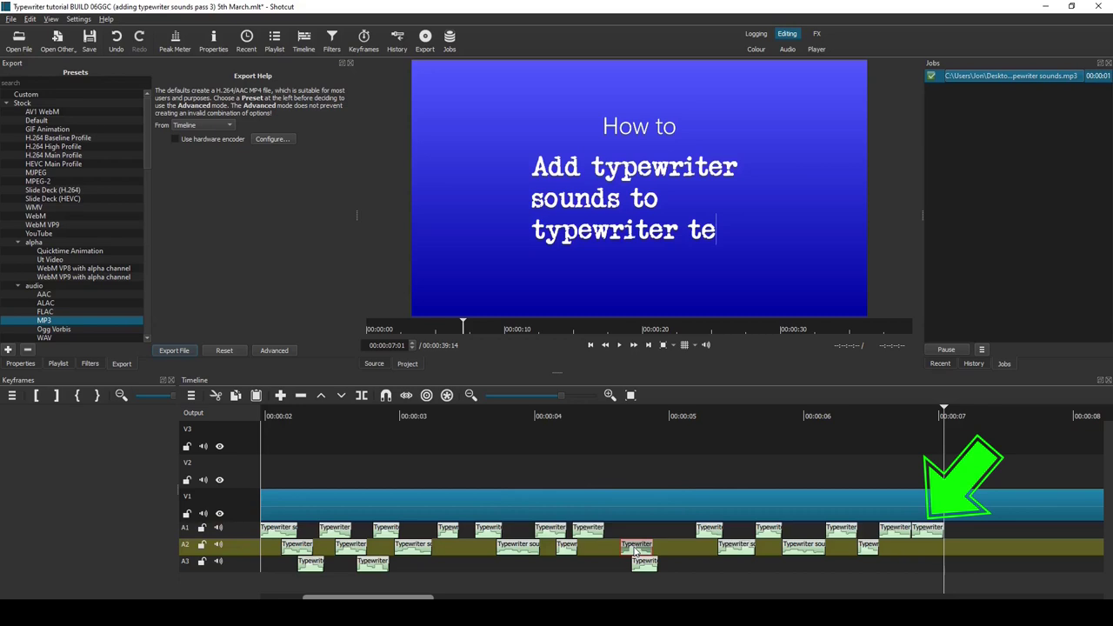
{"action": "key", "text": "ctrl+c"}
{"action": "key", "text": "b"}
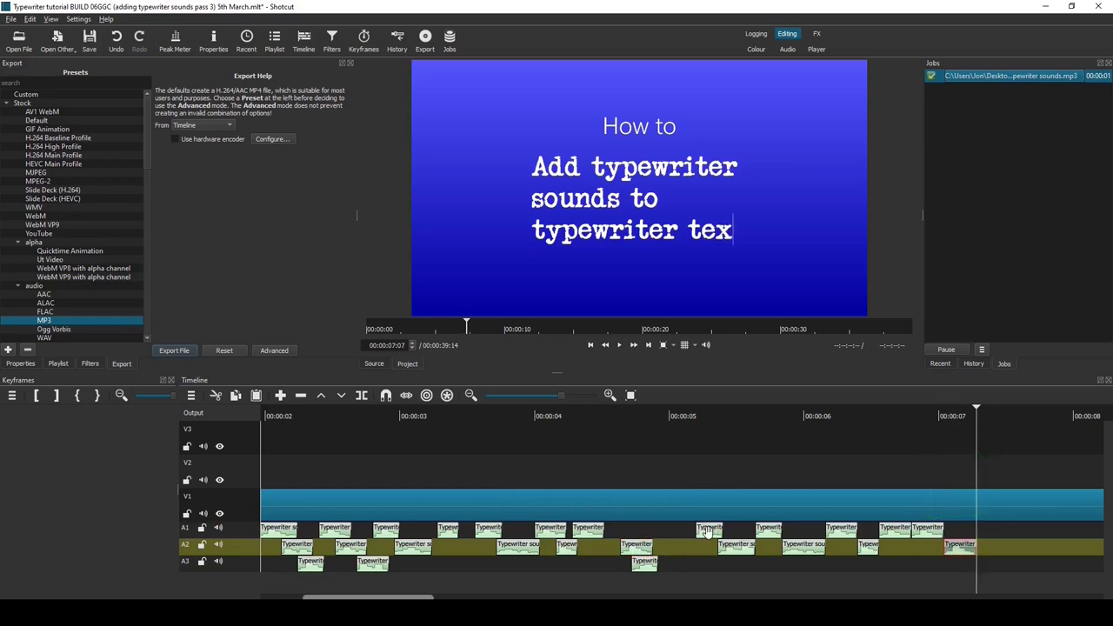
{"action": "left_click", "coordinate": [644, 563]}
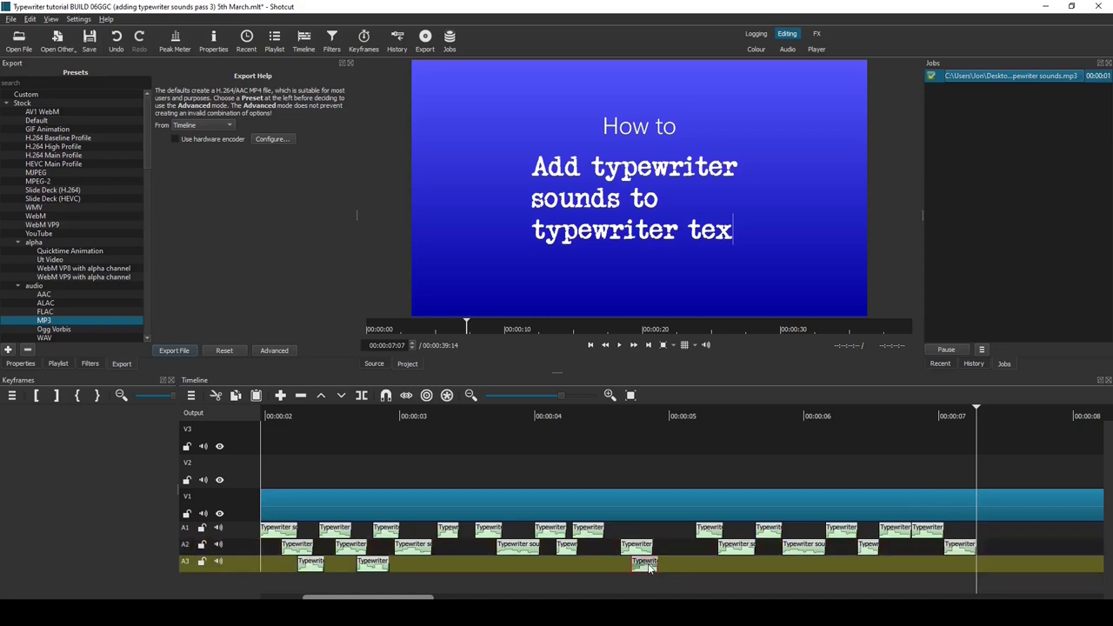
{"action": "key", "text": "ctrl+v"}
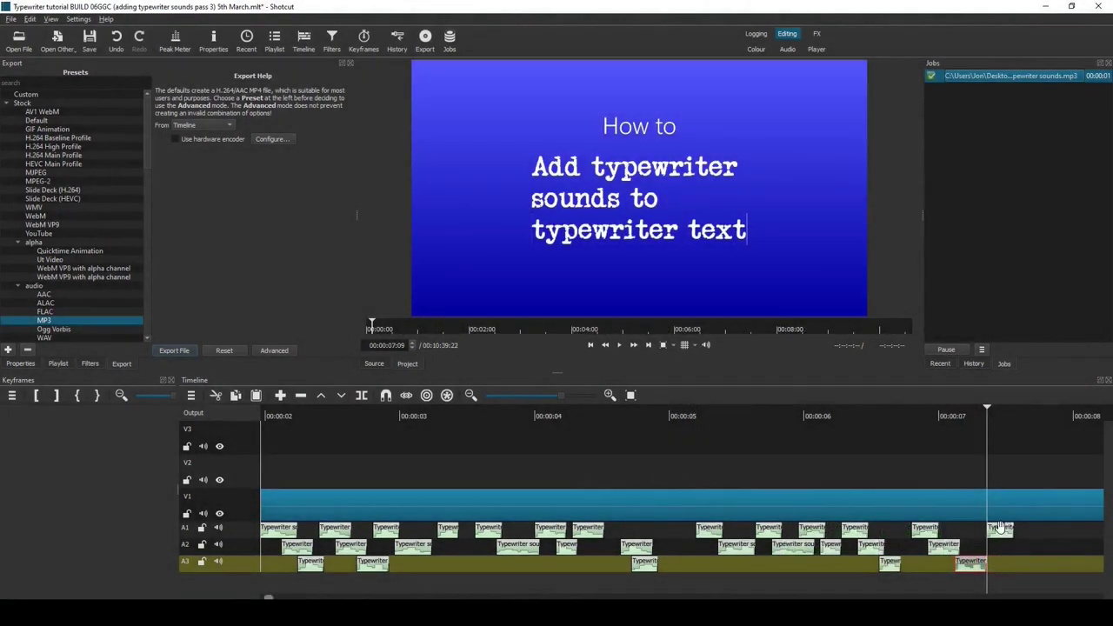
{"action": "left_click", "coordinate": [1000, 528]}
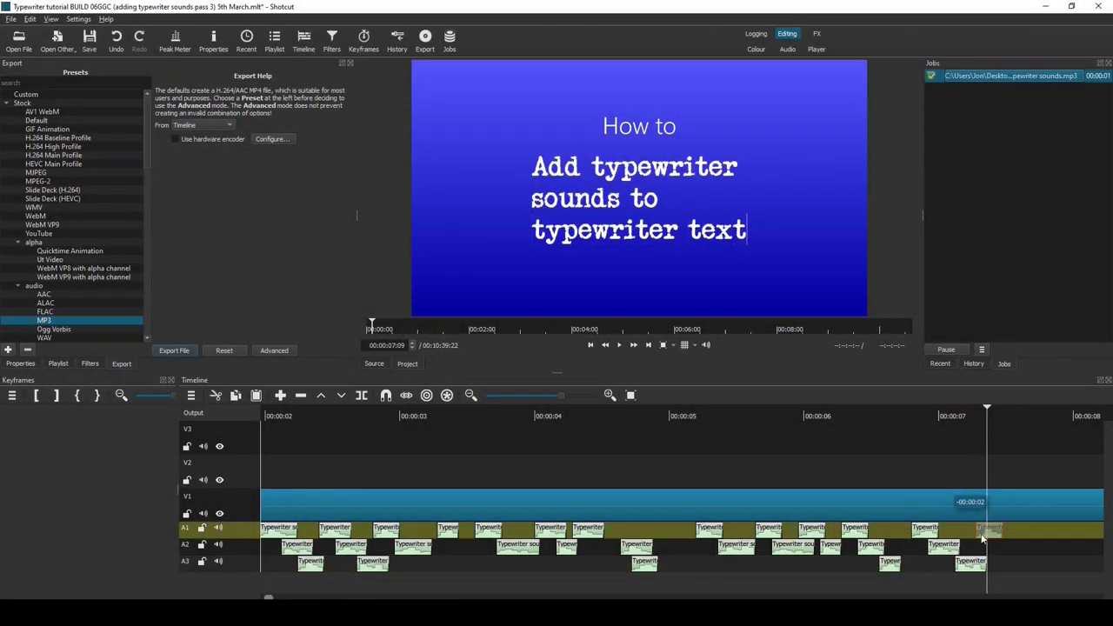
{"action": "left_click", "coordinate": [542, 396]}
{"action": "key", "text": "Home"}
{"action": "key", "text": "space"}
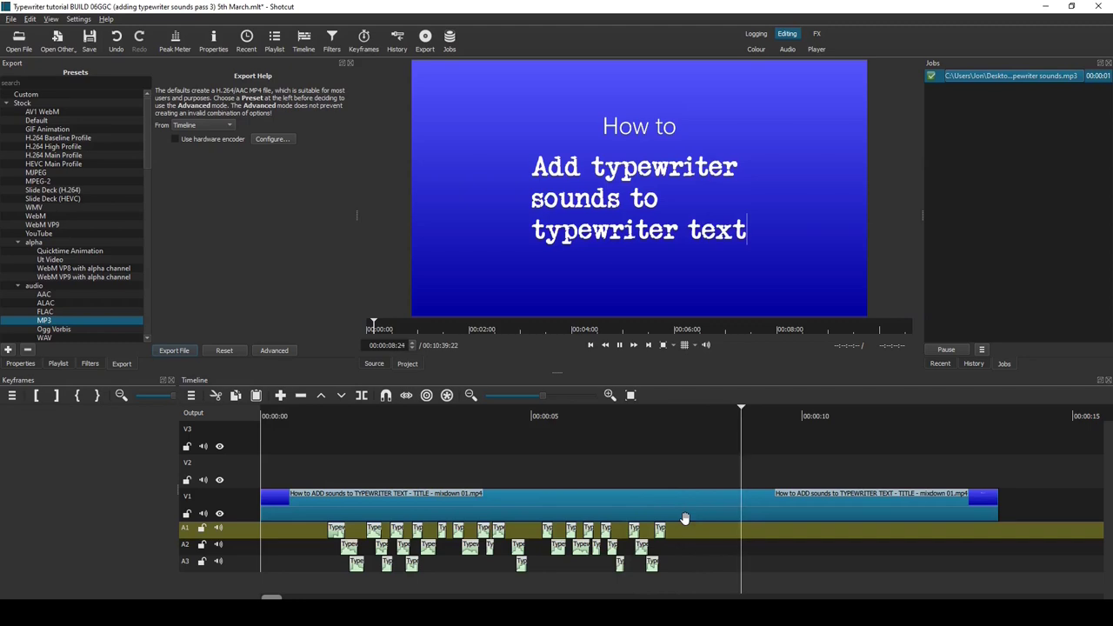
{"action": "key", "text": "space"}
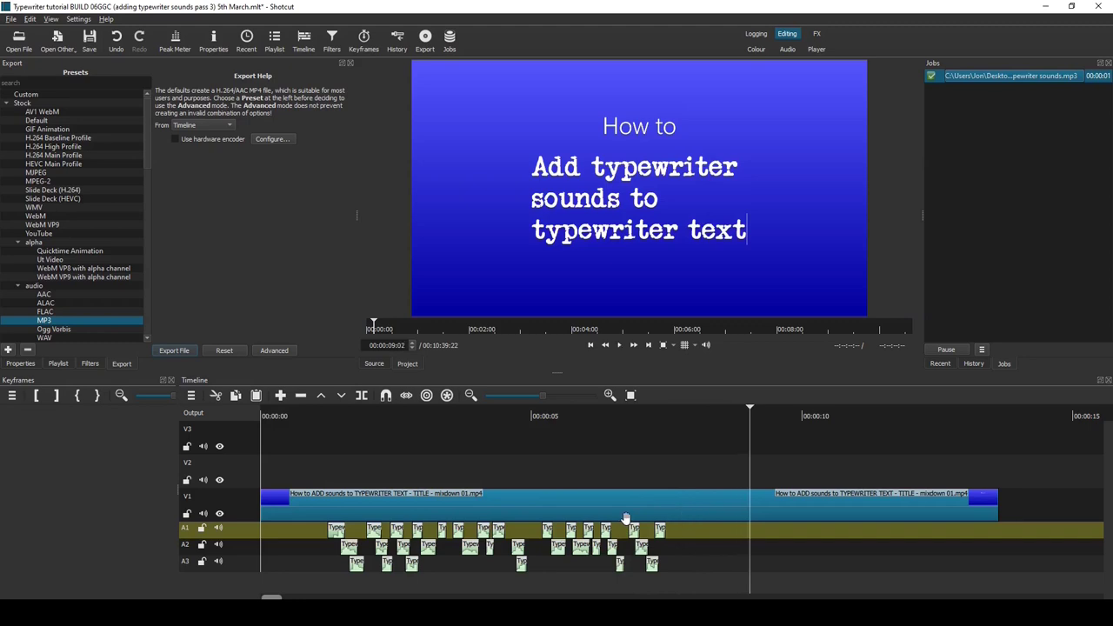